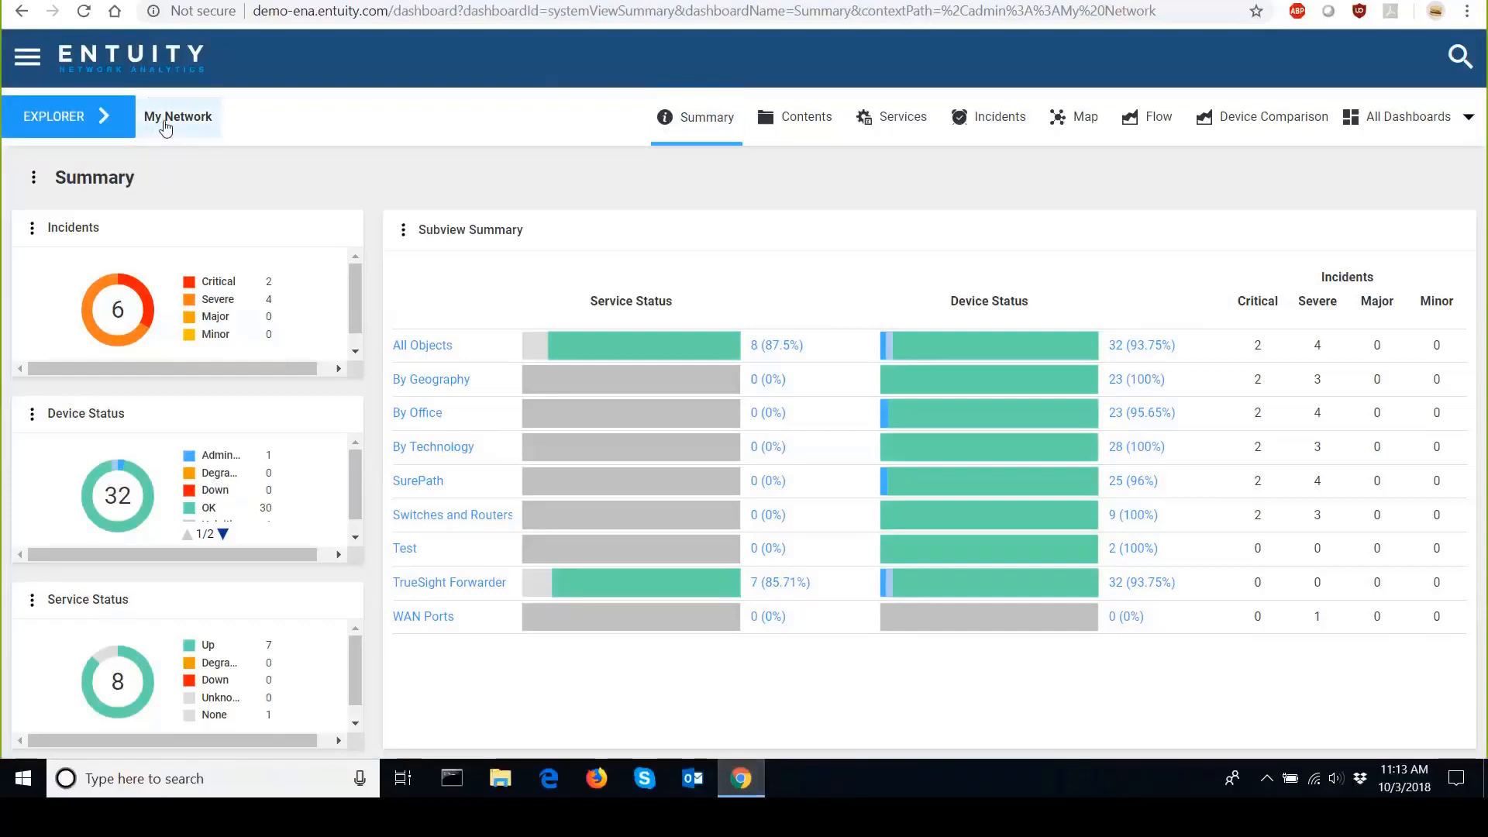
Open the ca01 device from All Objects in the network explorer.
{"action": "left_click", "coordinate": [98, 121]}
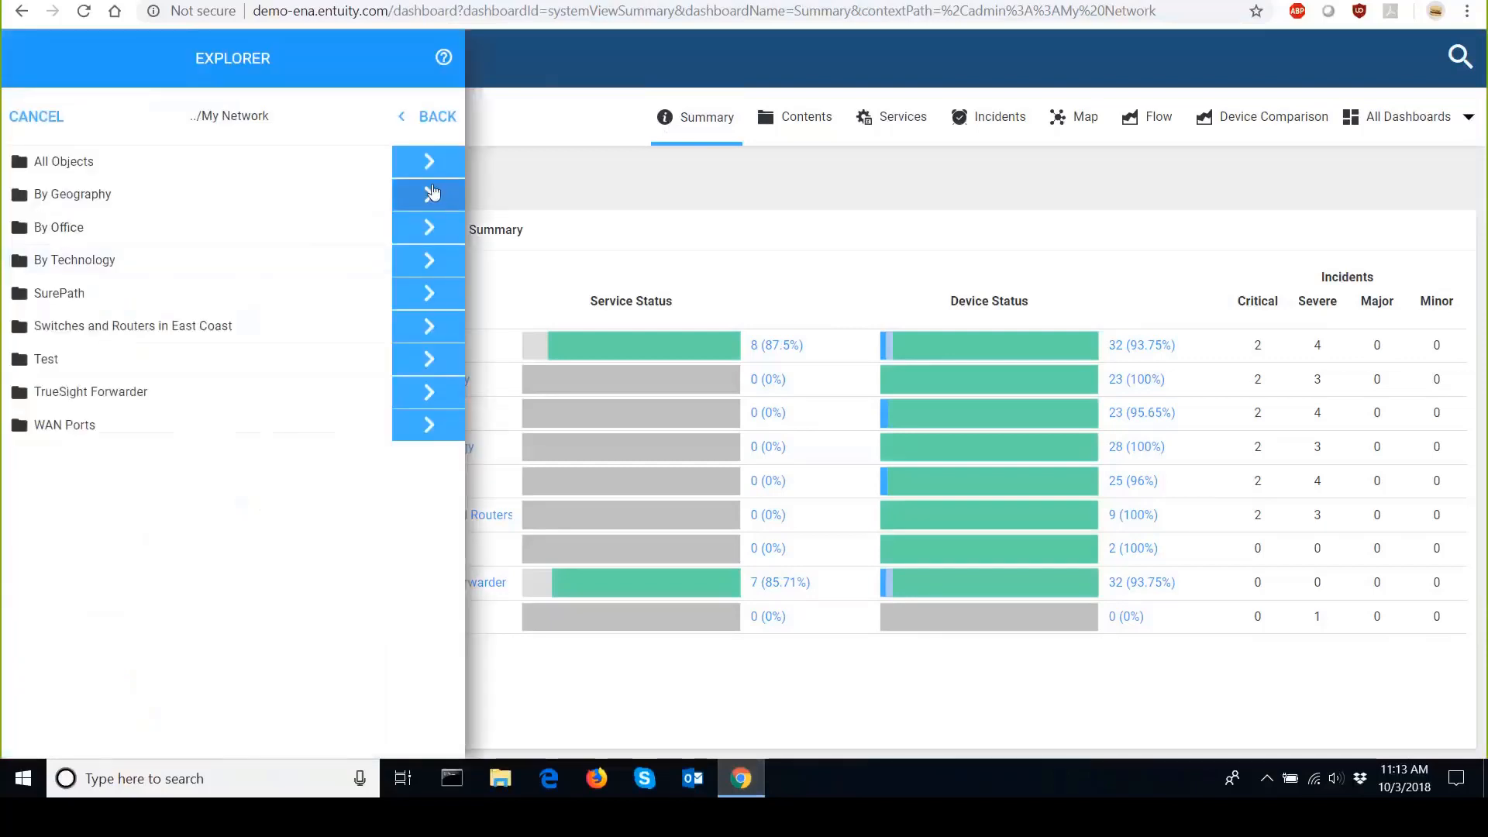
{"action": "left_click", "coordinate": [429, 161]}
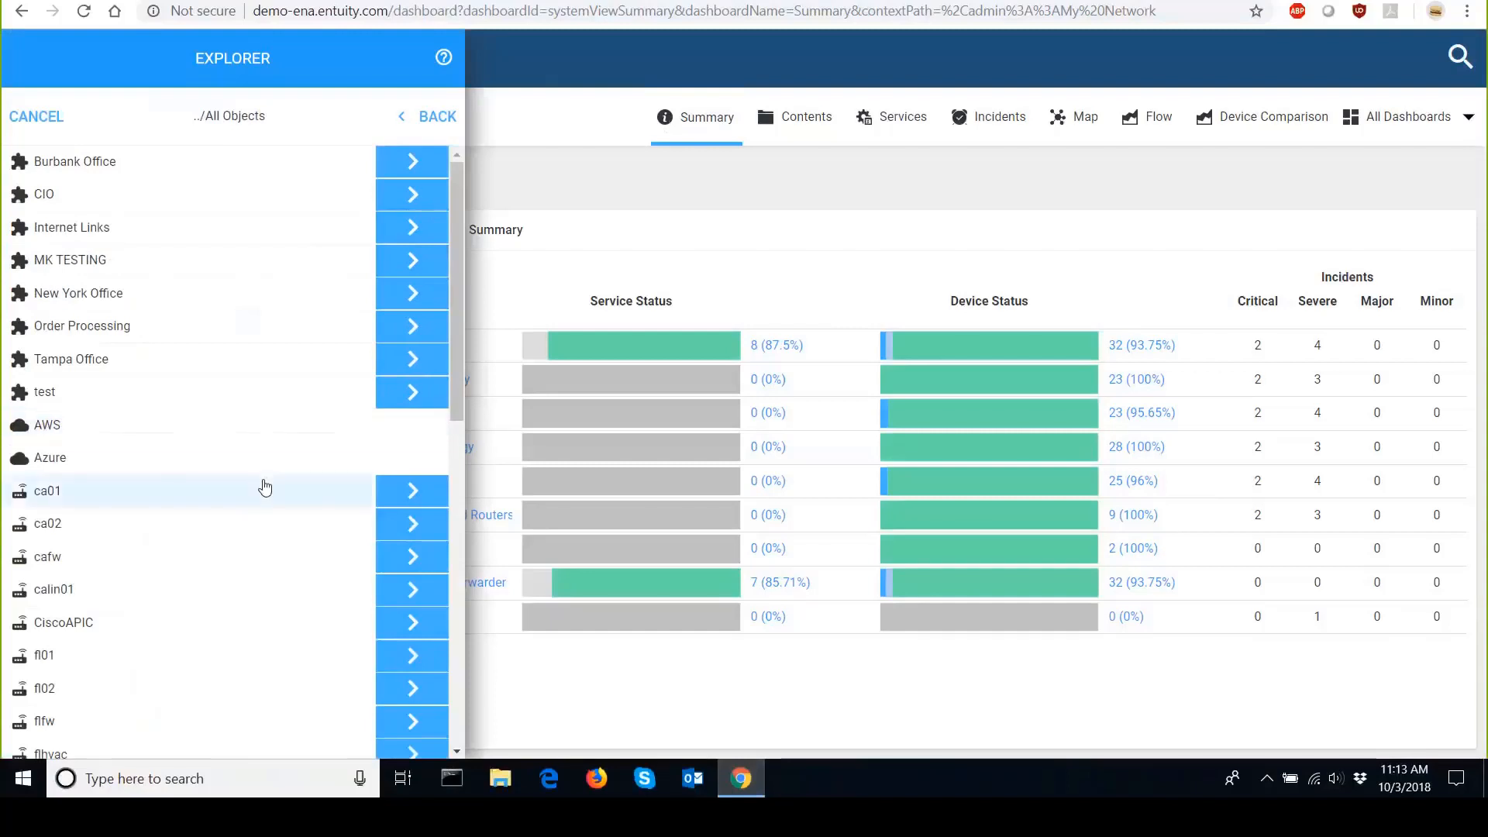
{"action": "left_click", "coordinate": [262, 486]}
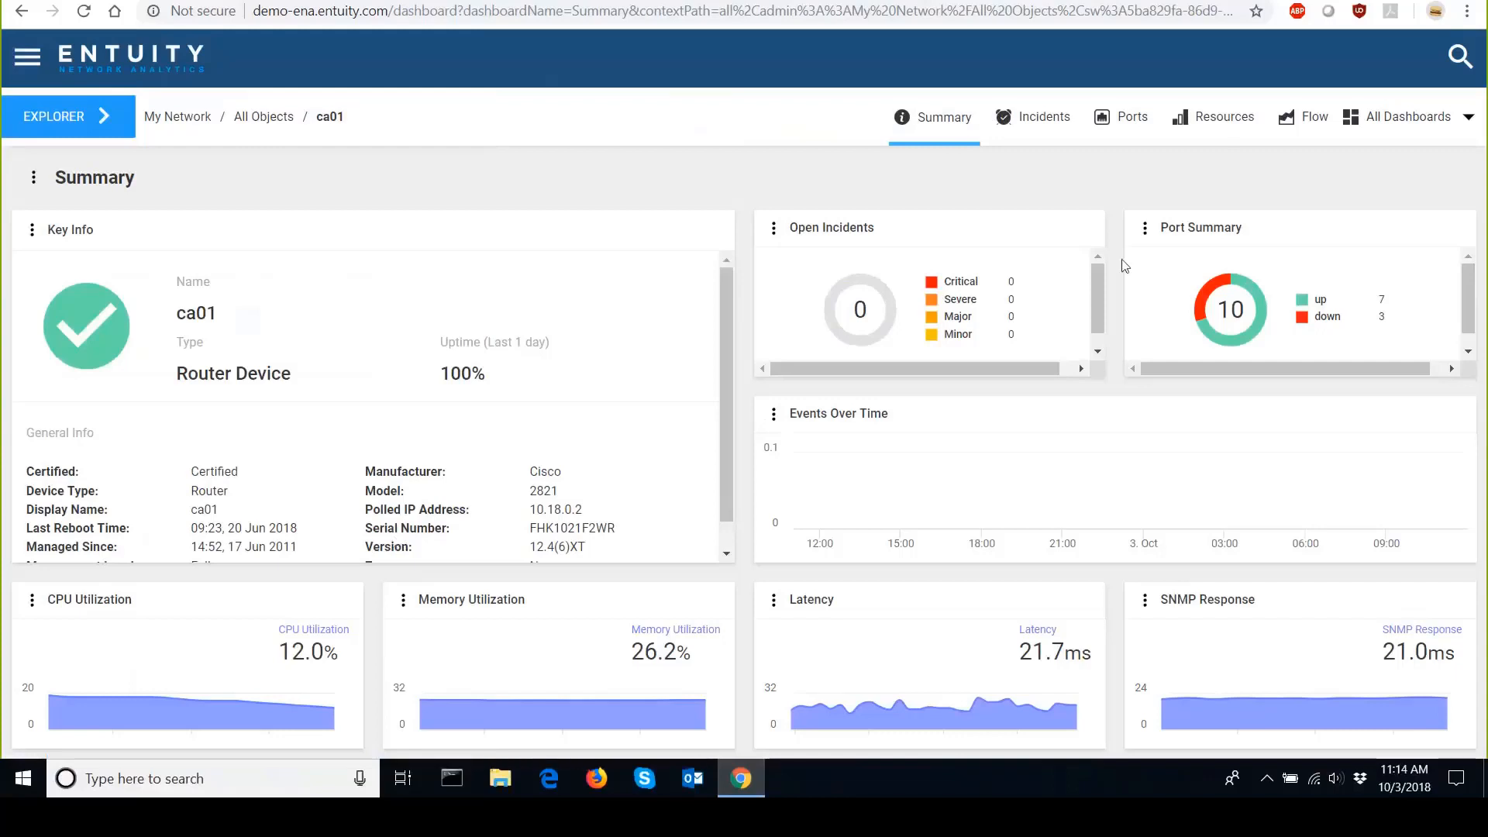
Switch to the Ports dashboard for the ca01 device.
{"action": "left_click", "coordinate": [1126, 142]}
{"action": "left_click", "coordinate": [1142, 144]}
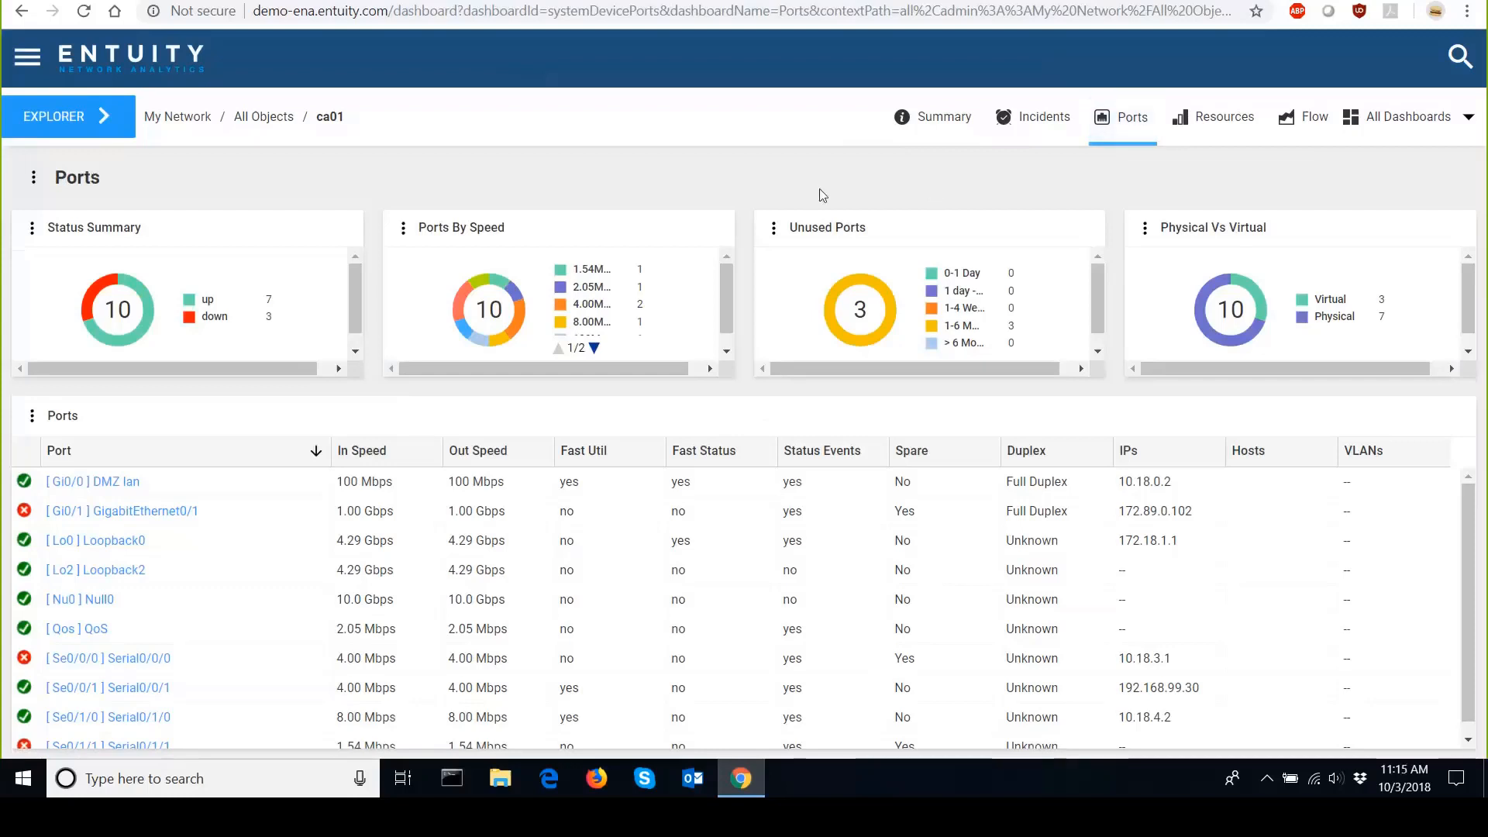
Open Dashboard Configuration from the full dashboards list.
{"action": "left_click", "coordinate": [1472, 122]}
{"action": "scroll", "coordinate": [1437, 694], "scroll_direction": "down", "scroll_amount": 2}
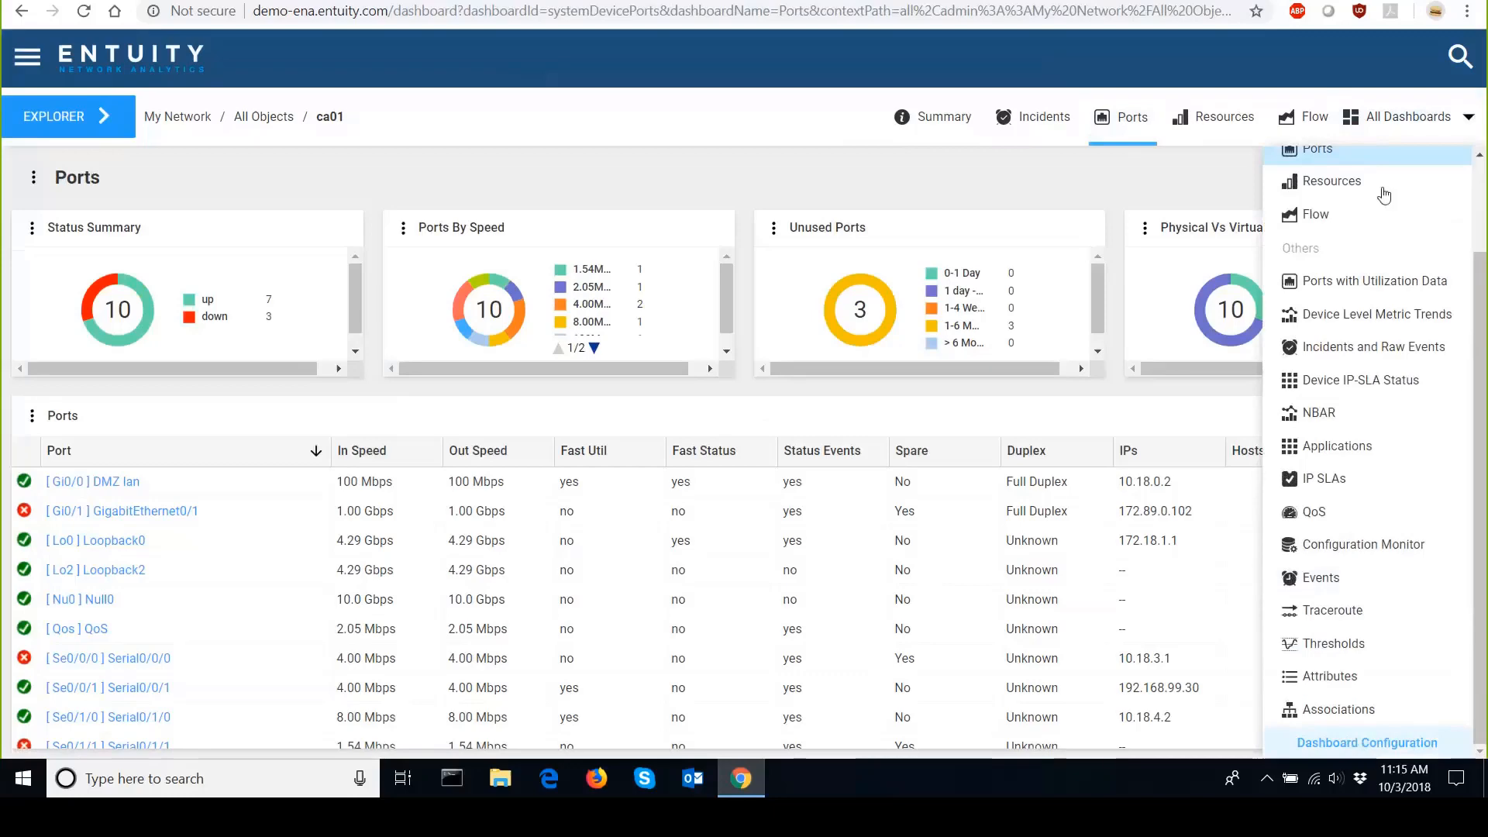
{"action": "left_click", "coordinate": [1322, 743]}
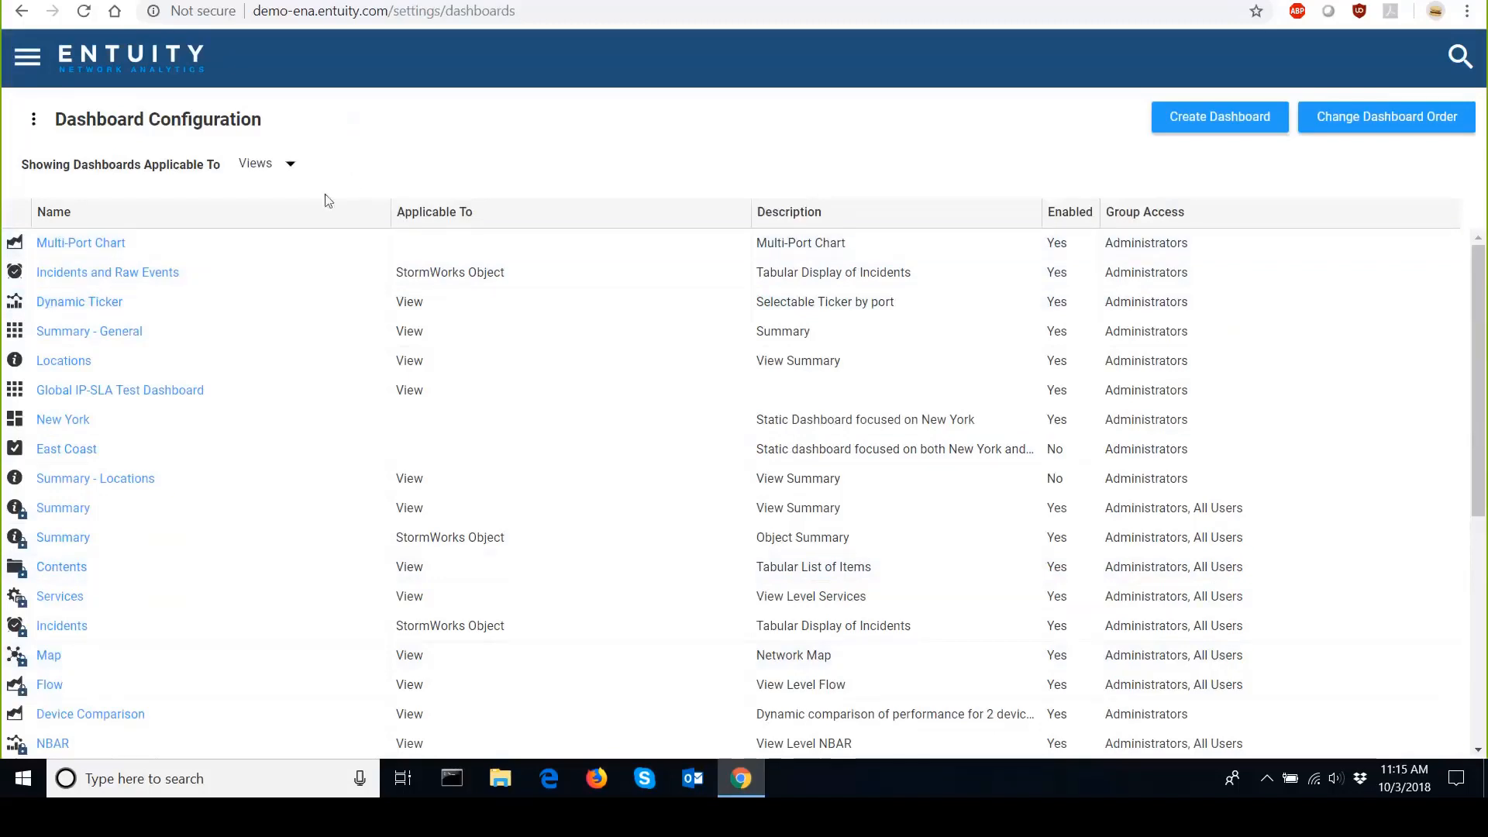
Switch the dashboard list filter between Devices and Other, ending on Devices.
{"action": "left_click", "coordinate": [293, 166]}
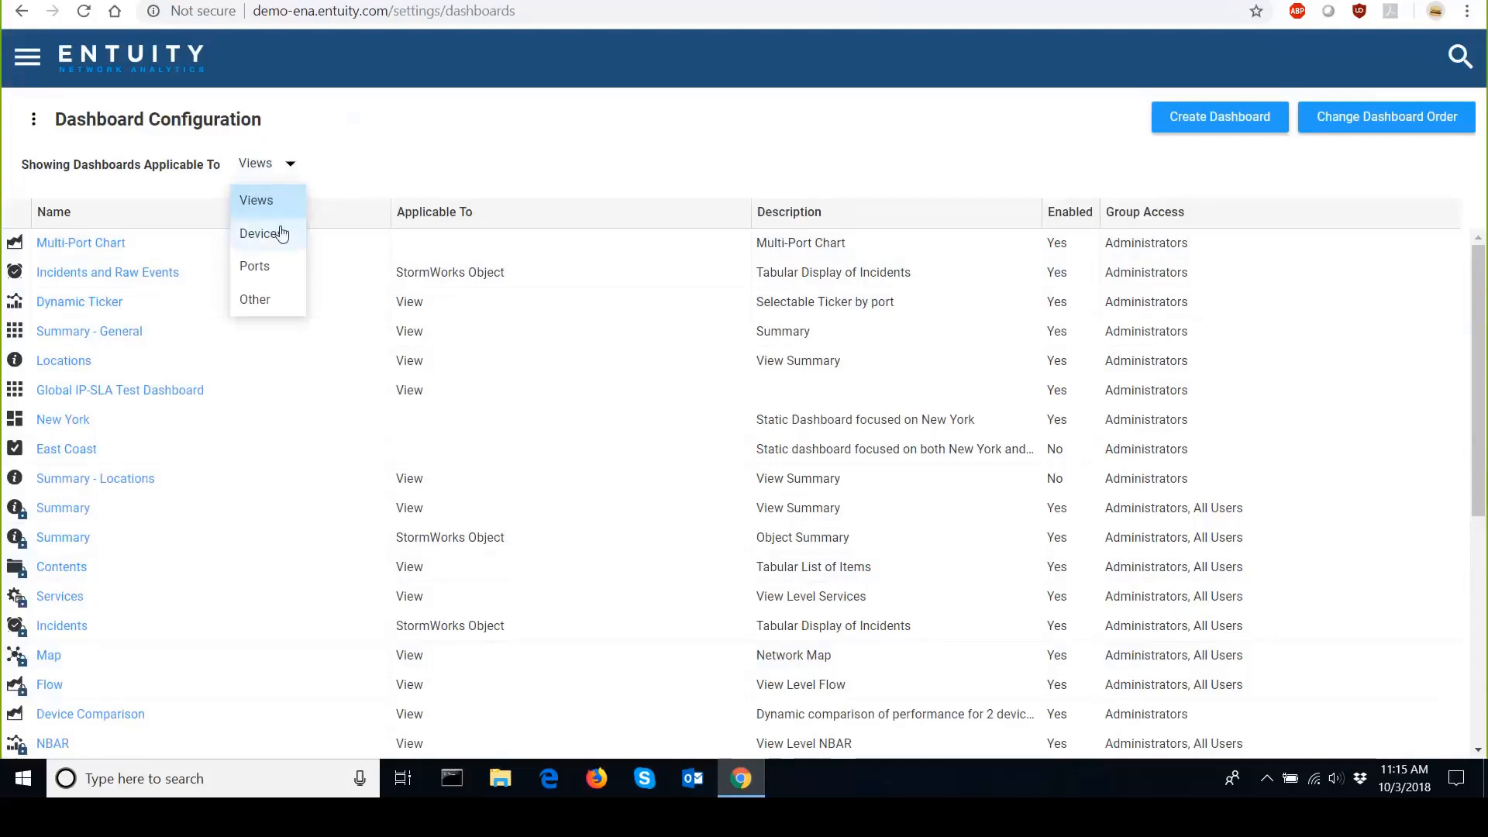
{"action": "left_click", "coordinate": [281, 234]}
{"action": "left_click", "coordinate": [283, 164]}
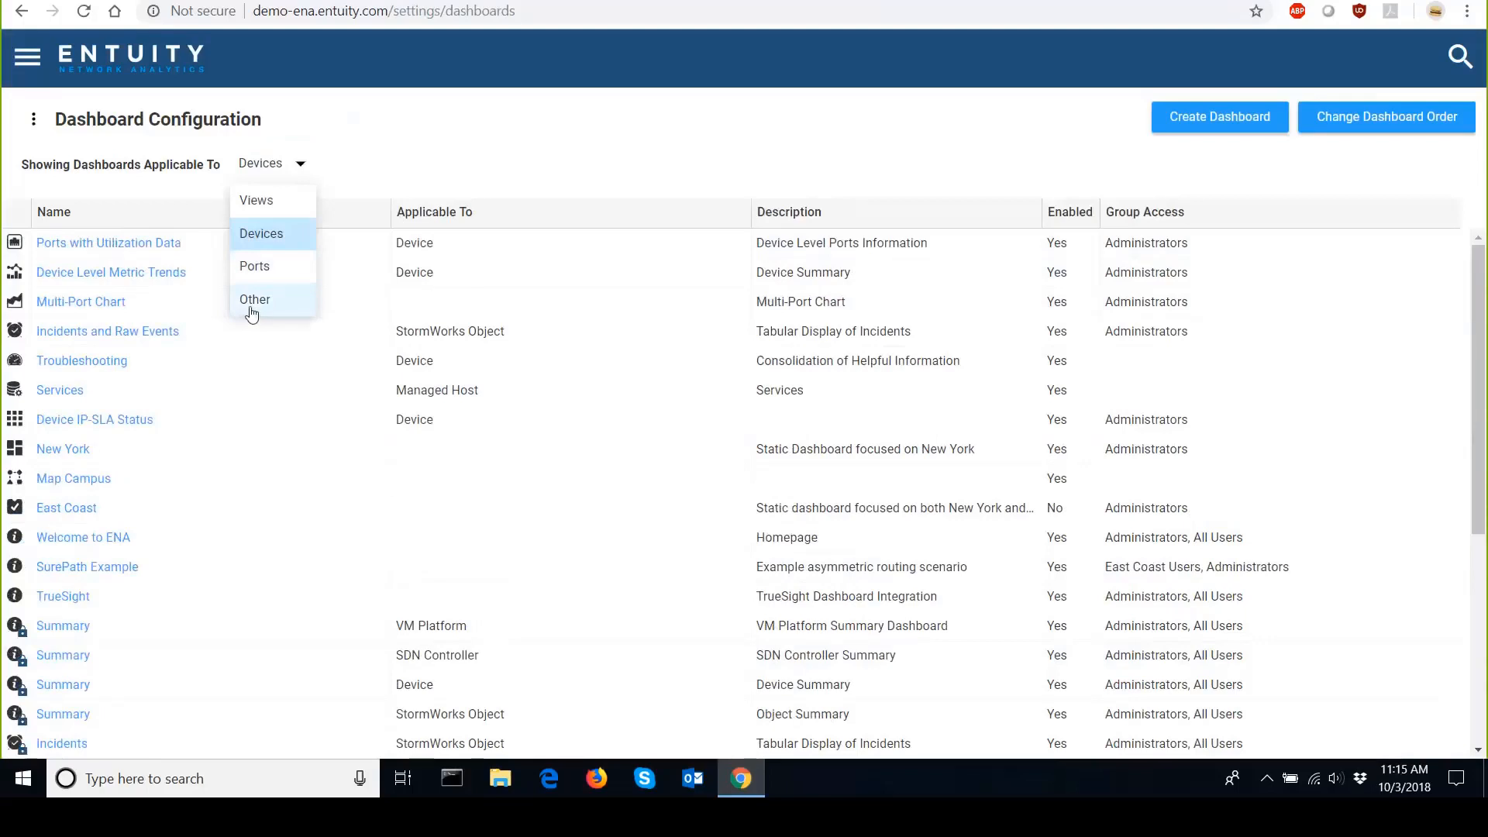
{"action": "left_click", "coordinate": [254, 300]}
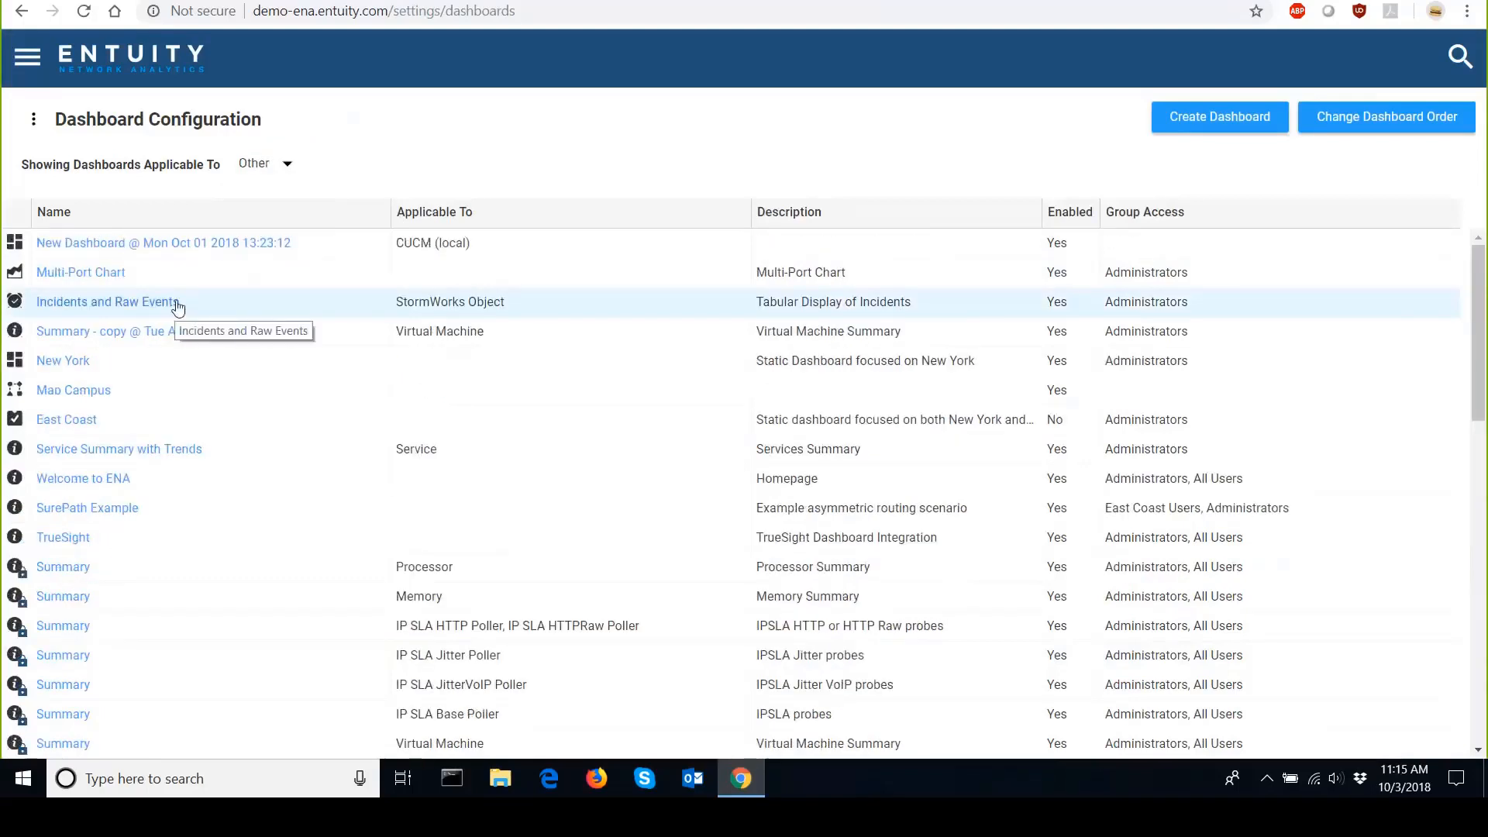
{"action": "left_click", "coordinate": [289, 179]}
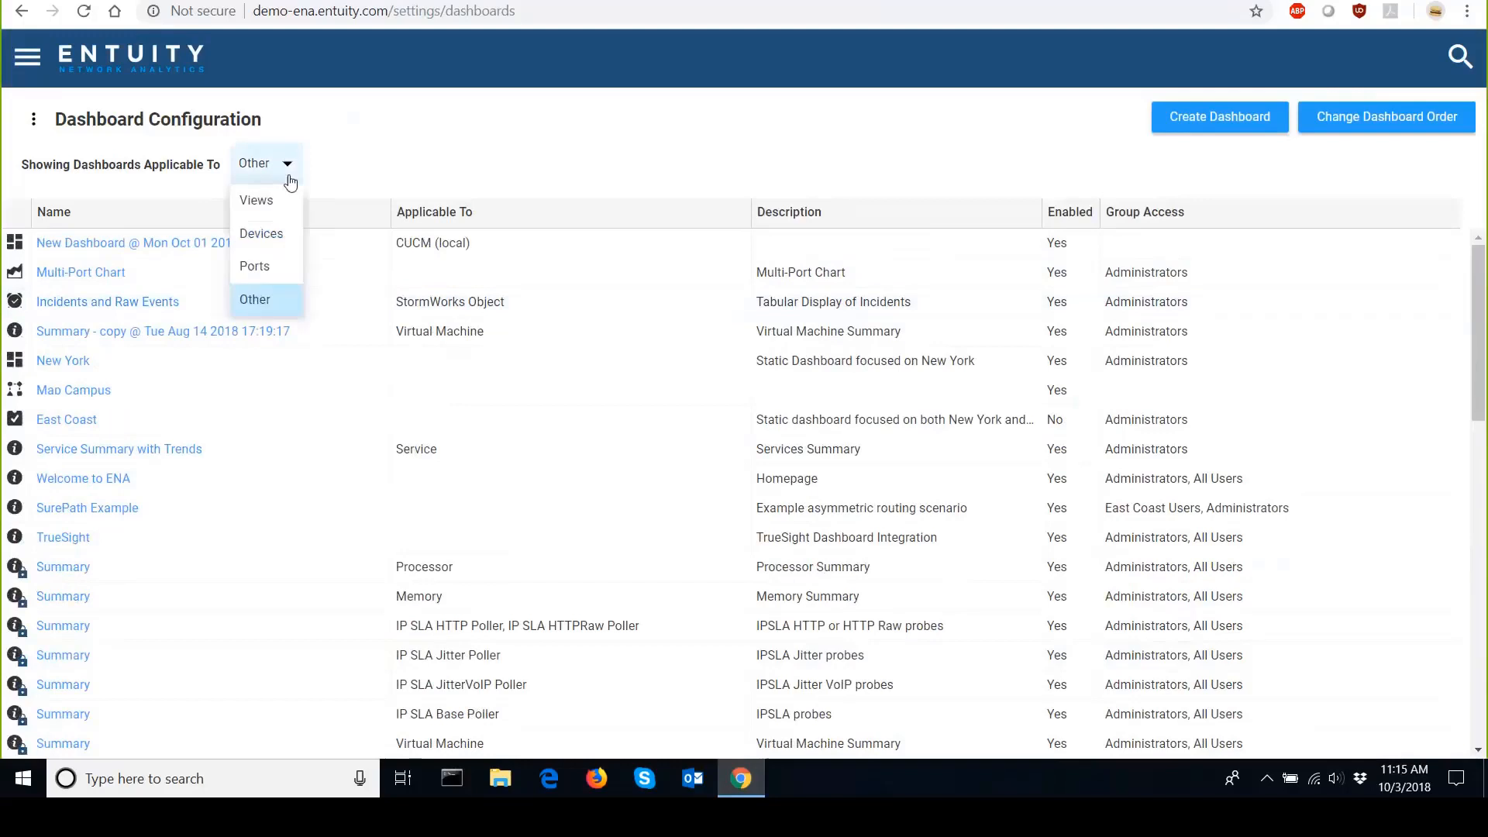
{"action": "left_click", "coordinate": [280, 236]}
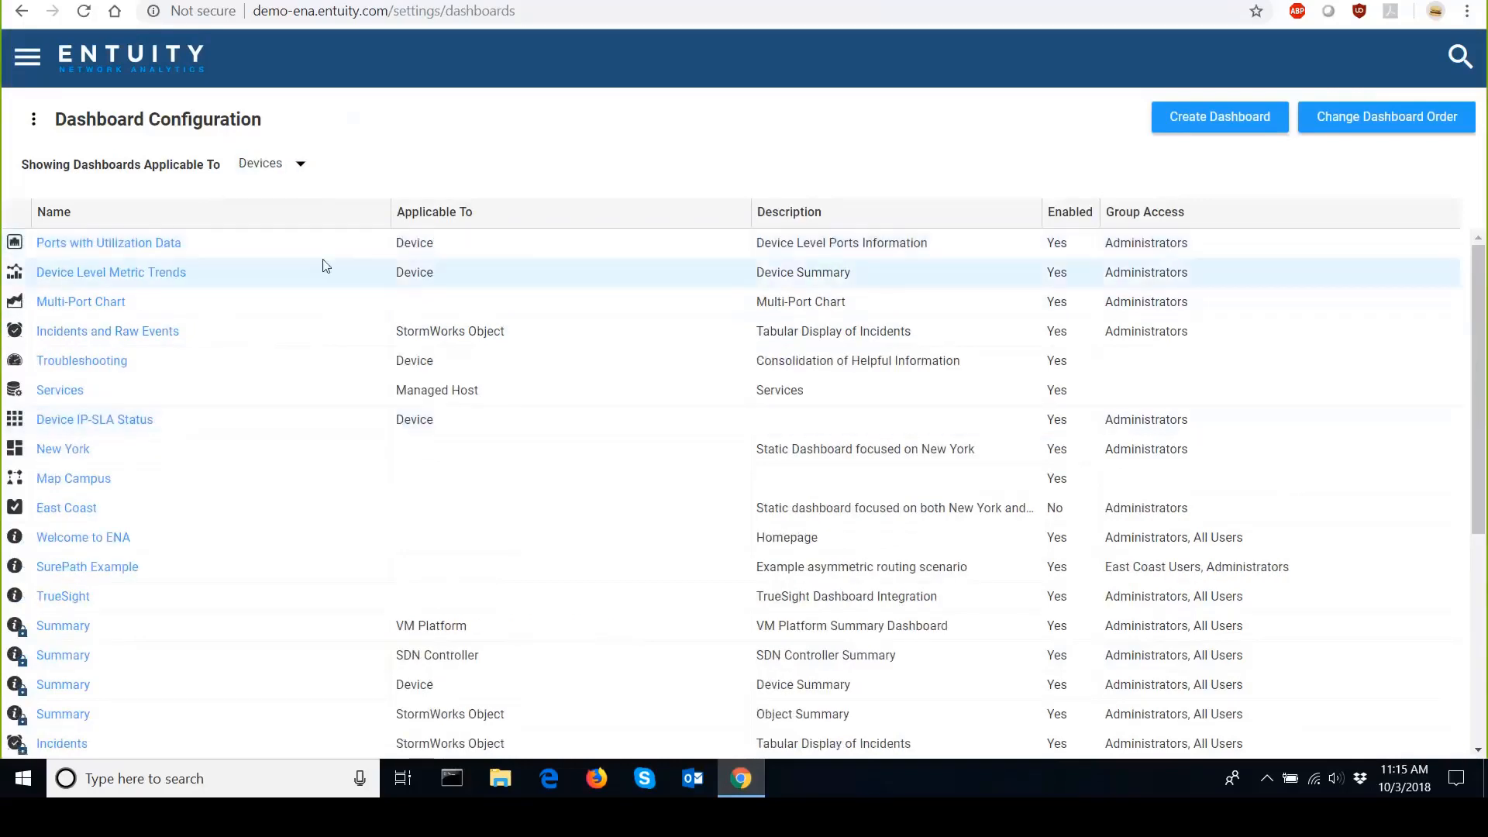
Delete the existing Ports with Utilization Data dashboard and confirm the deletion.
{"action": "left_click", "coordinate": [306, 247]}
{"action": "right_click", "coordinate": [307, 242]}
{"action": "left_click", "coordinate": [333, 256]}
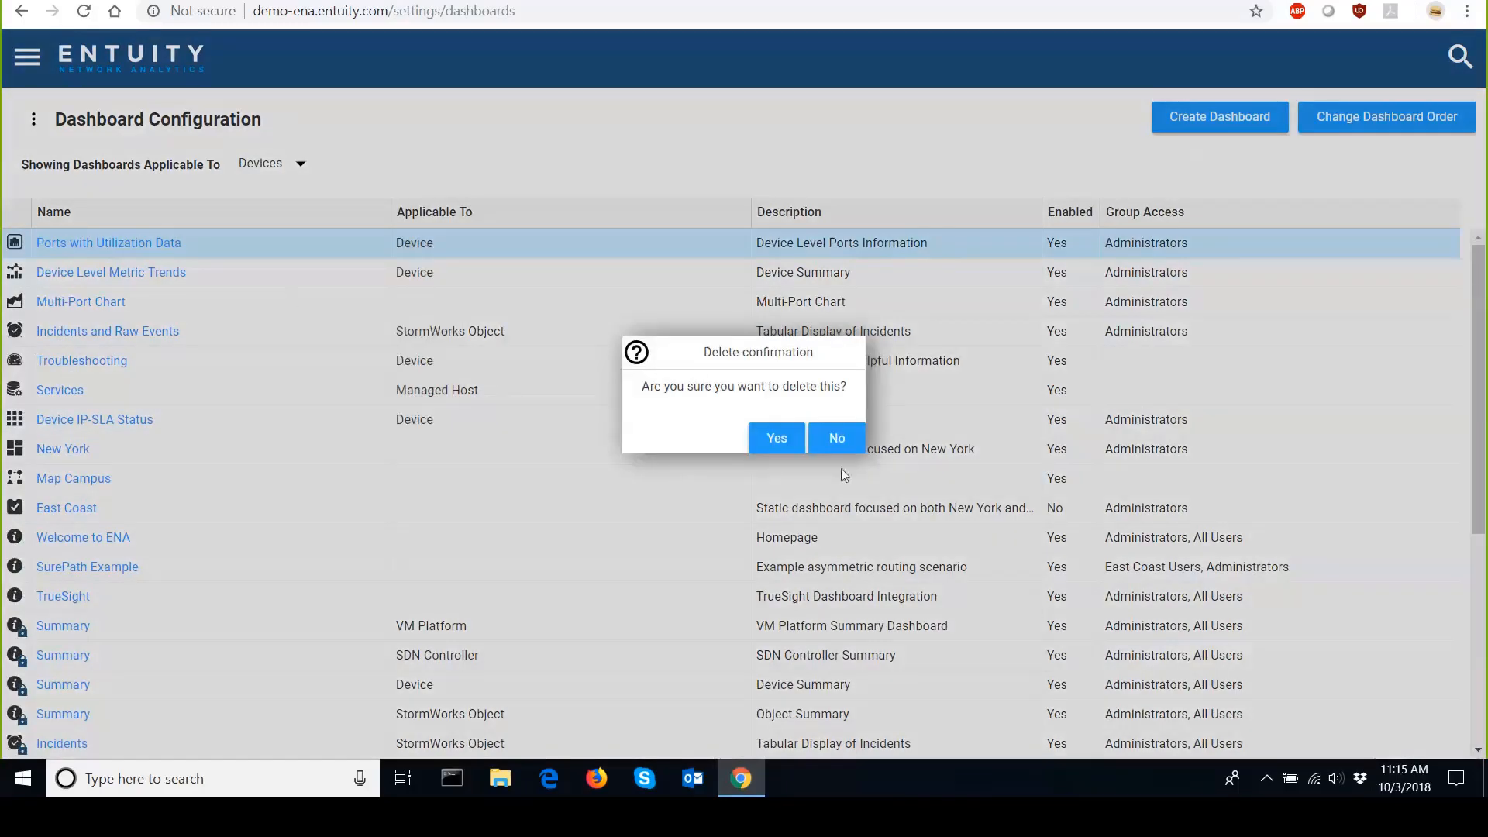
{"action": "left_click", "coordinate": [758, 432]}
Create a duplicate of the system Ports dashboard for devices.
{"action": "scroll", "coordinate": [248, 465], "scroll_direction": "down", "scroll_amount": 5}
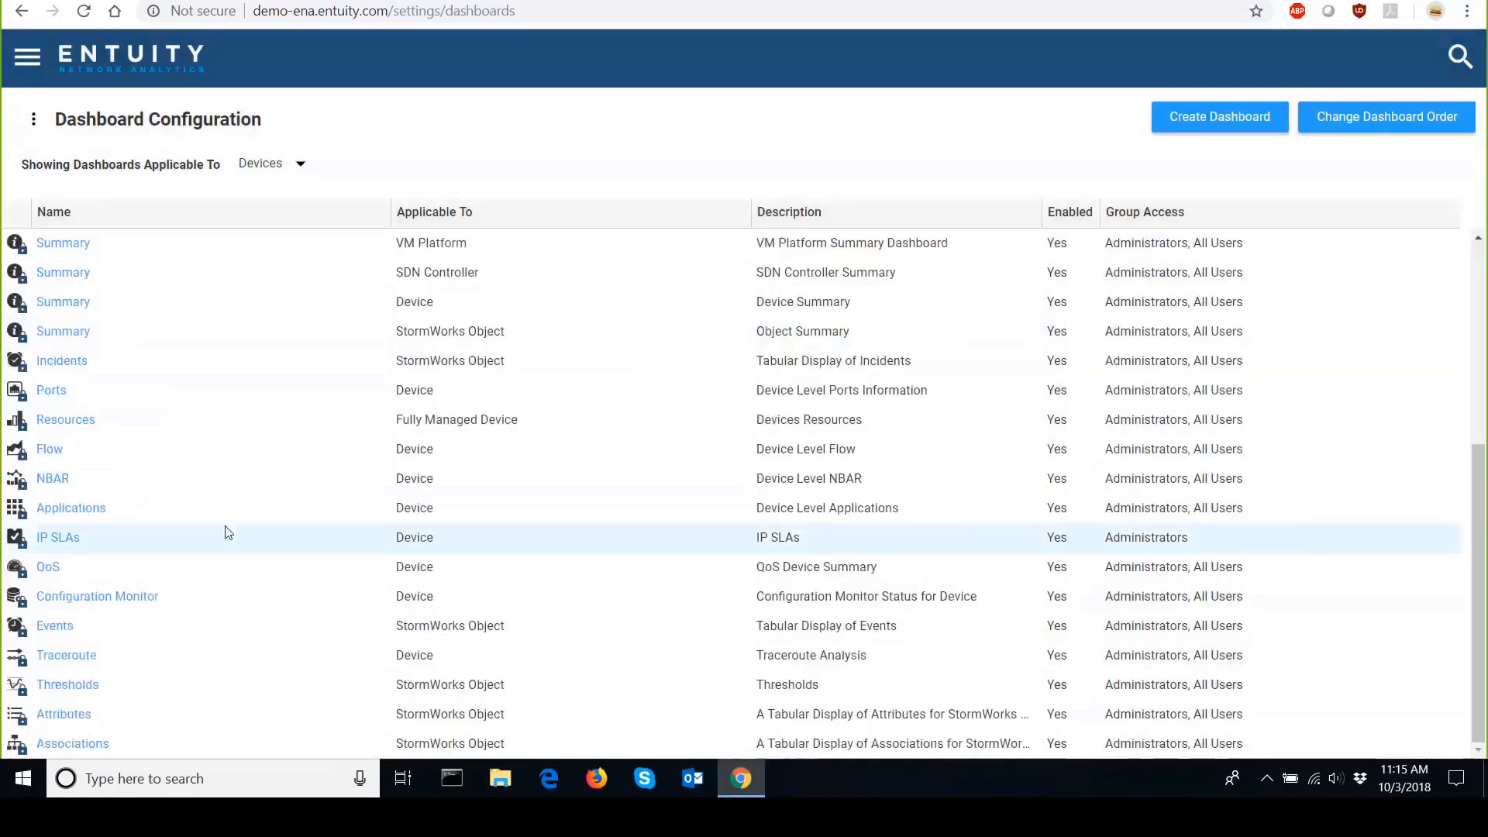
{"action": "scroll", "coordinate": [292, 492], "scroll_direction": "up", "scroll_amount": 5}
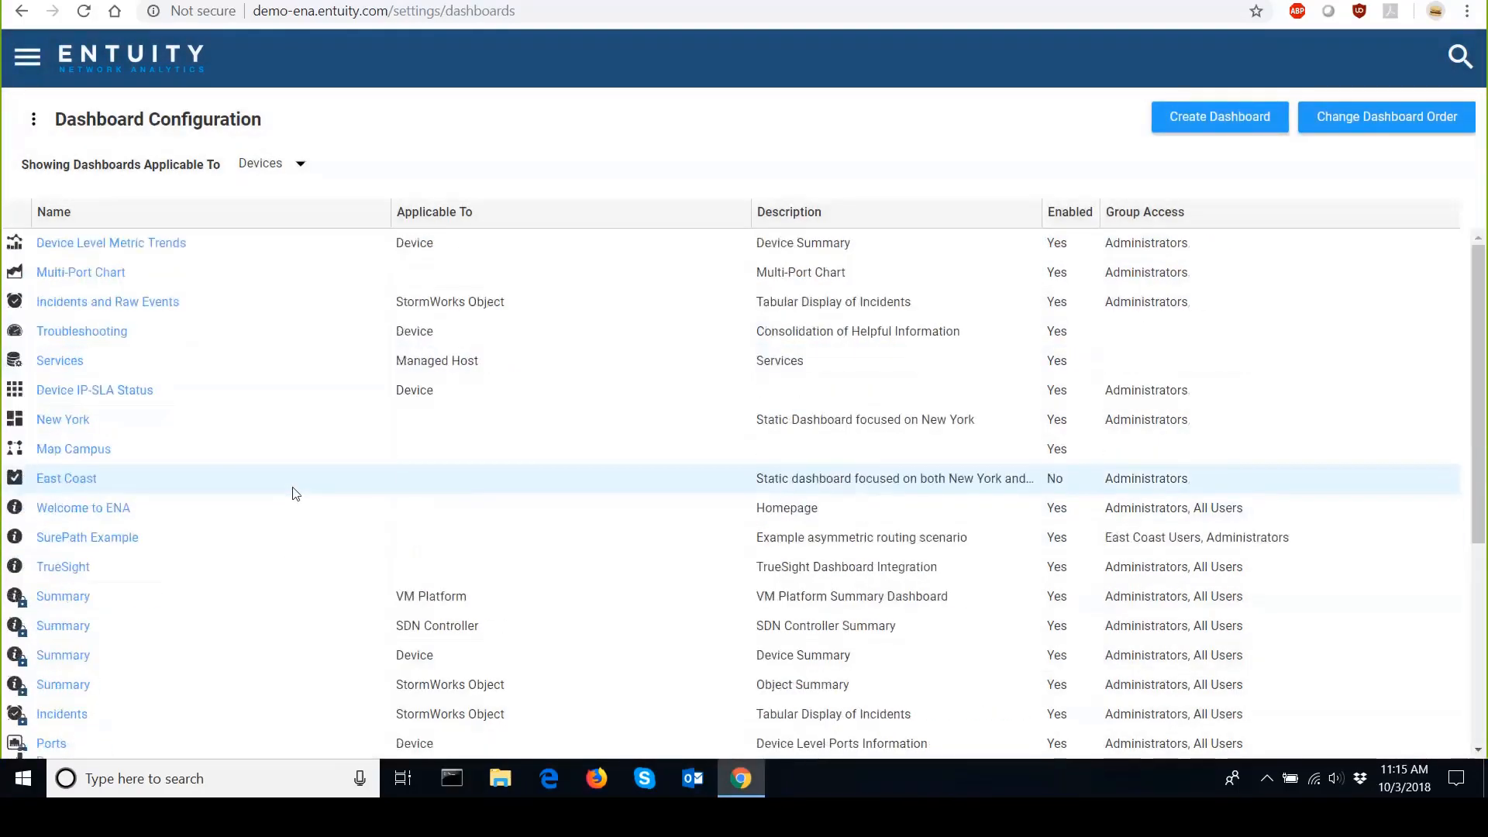
{"action": "scroll", "coordinate": [291, 432], "scroll_direction": "down", "scroll_amount": 5}
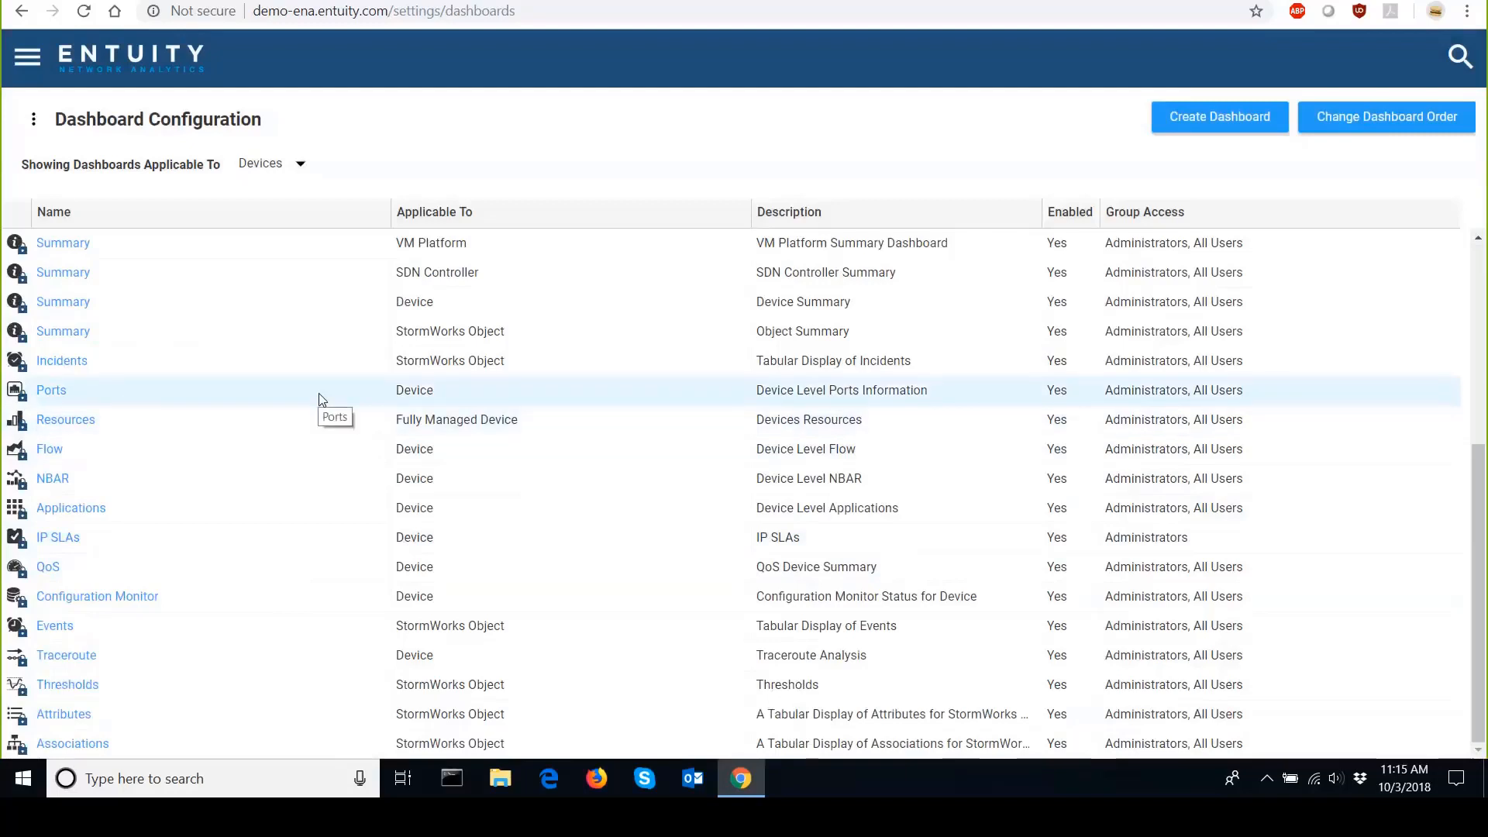
{"action": "left_click", "coordinate": [51, 393]}
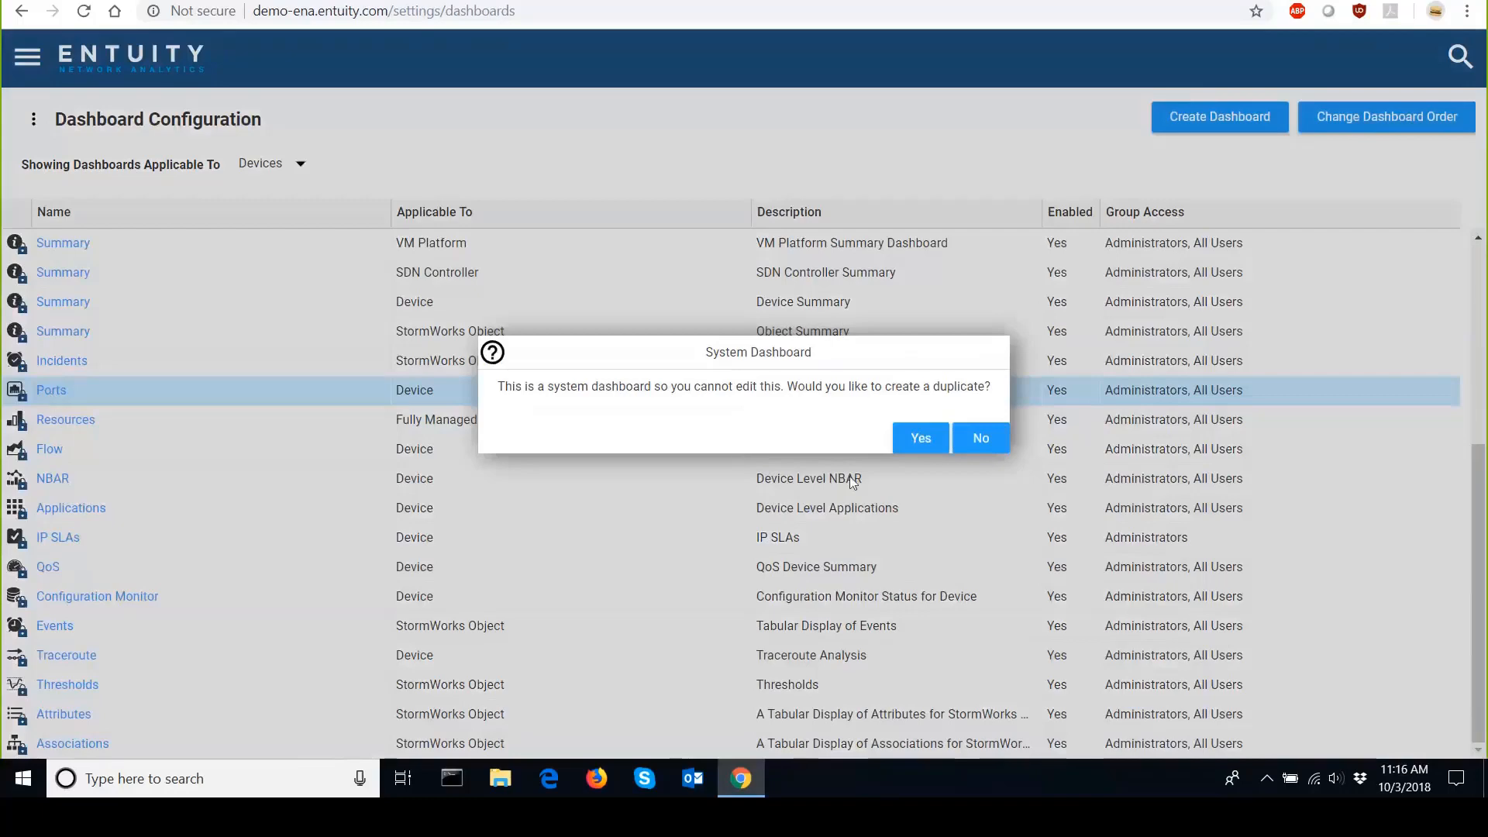
{"action": "left_click", "coordinate": [923, 447]}
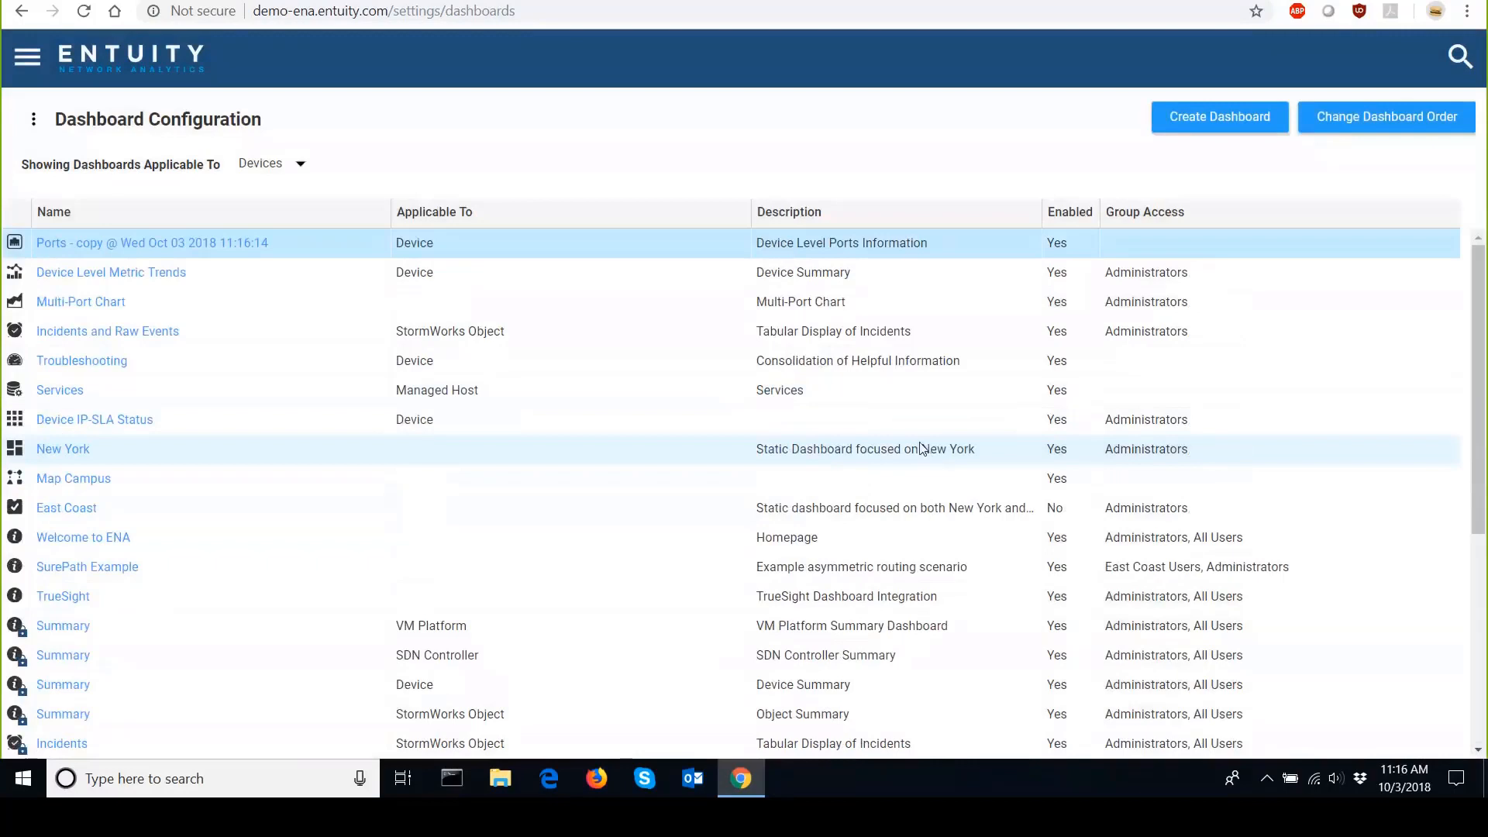
Open the duplicated Ports dashboard's settings and rename it Ports with Utilization Data.
{"action": "left_click", "coordinate": [128, 246]}
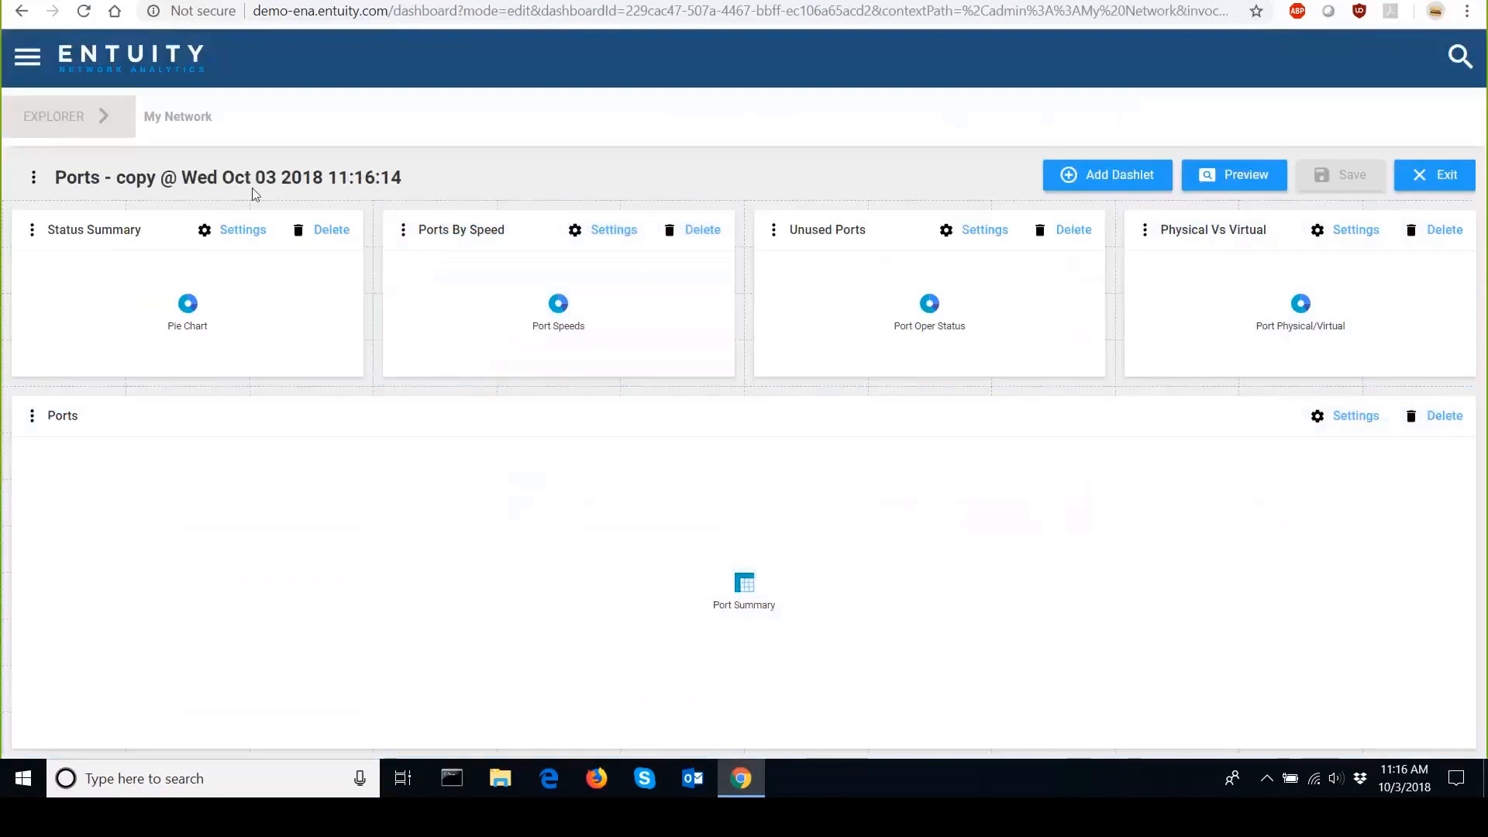
{"action": "left_click", "coordinate": [33, 178]}
{"action": "left_click", "coordinate": [44, 215]}
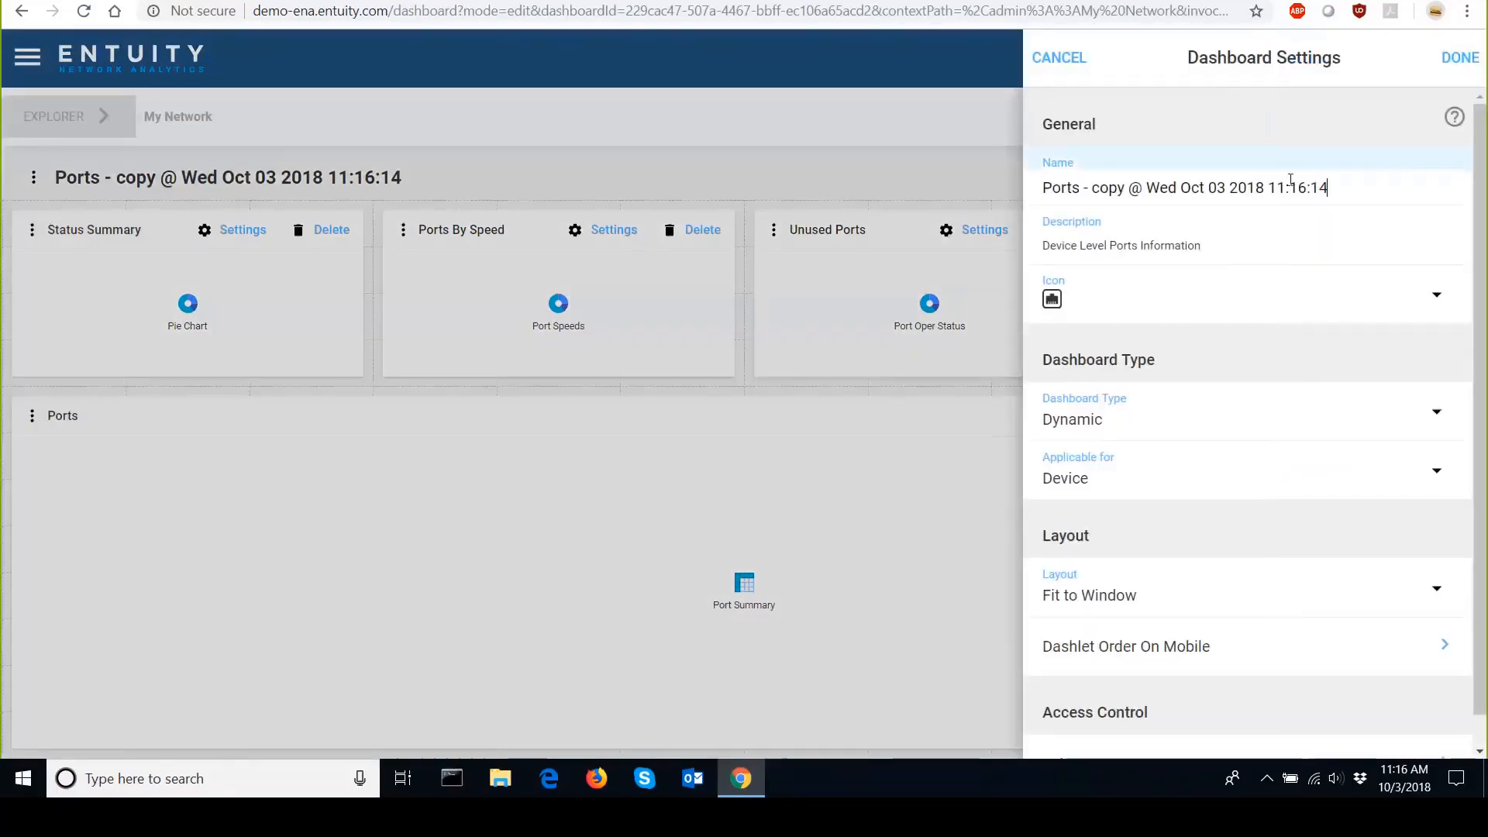
{"action": "left_click_drag", "start_coordinate": [1332, 185], "coordinate": [1087, 254]}
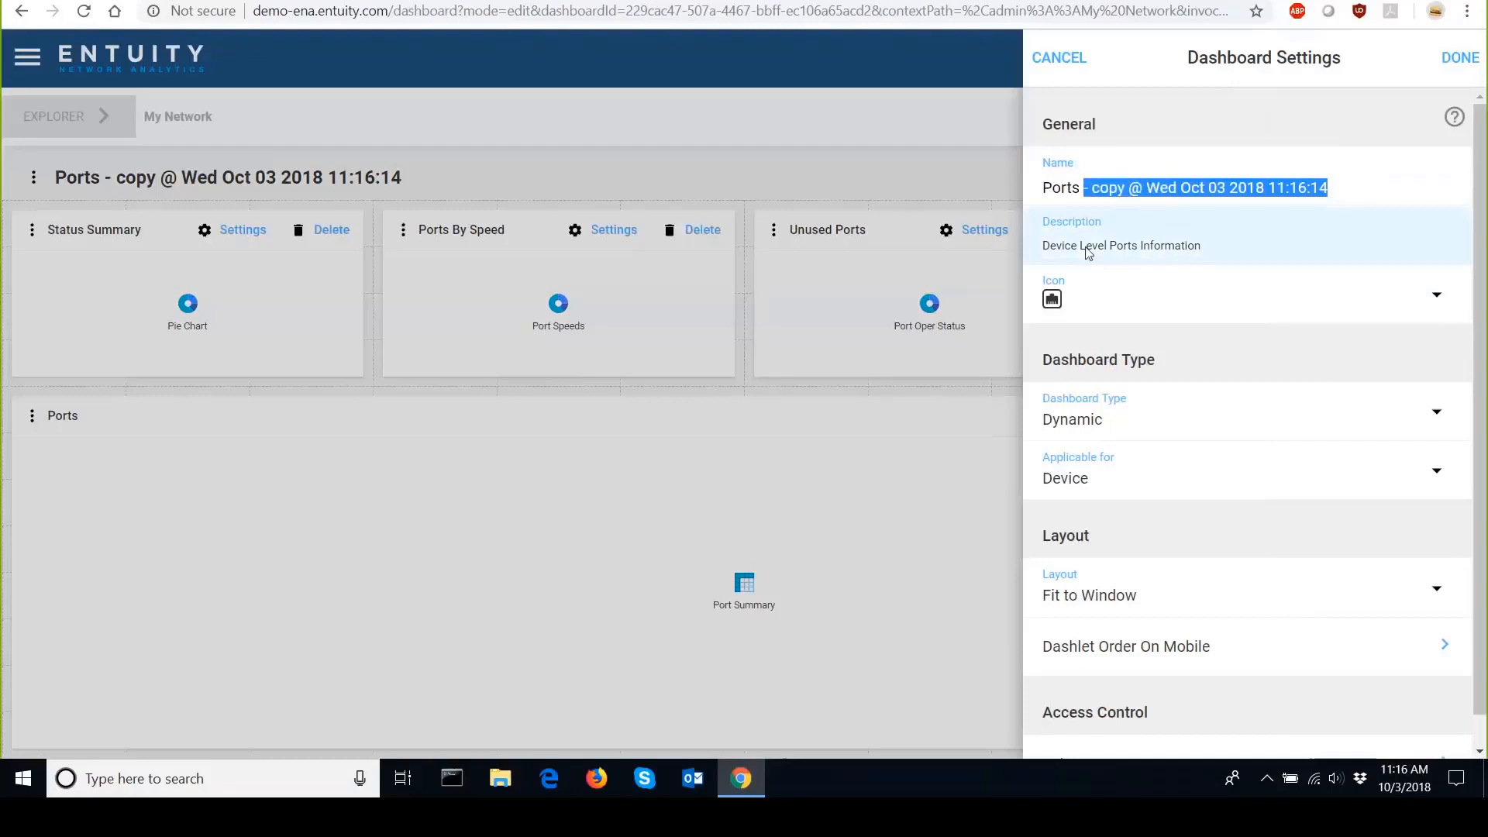
{"action": "type", "text": "U"}
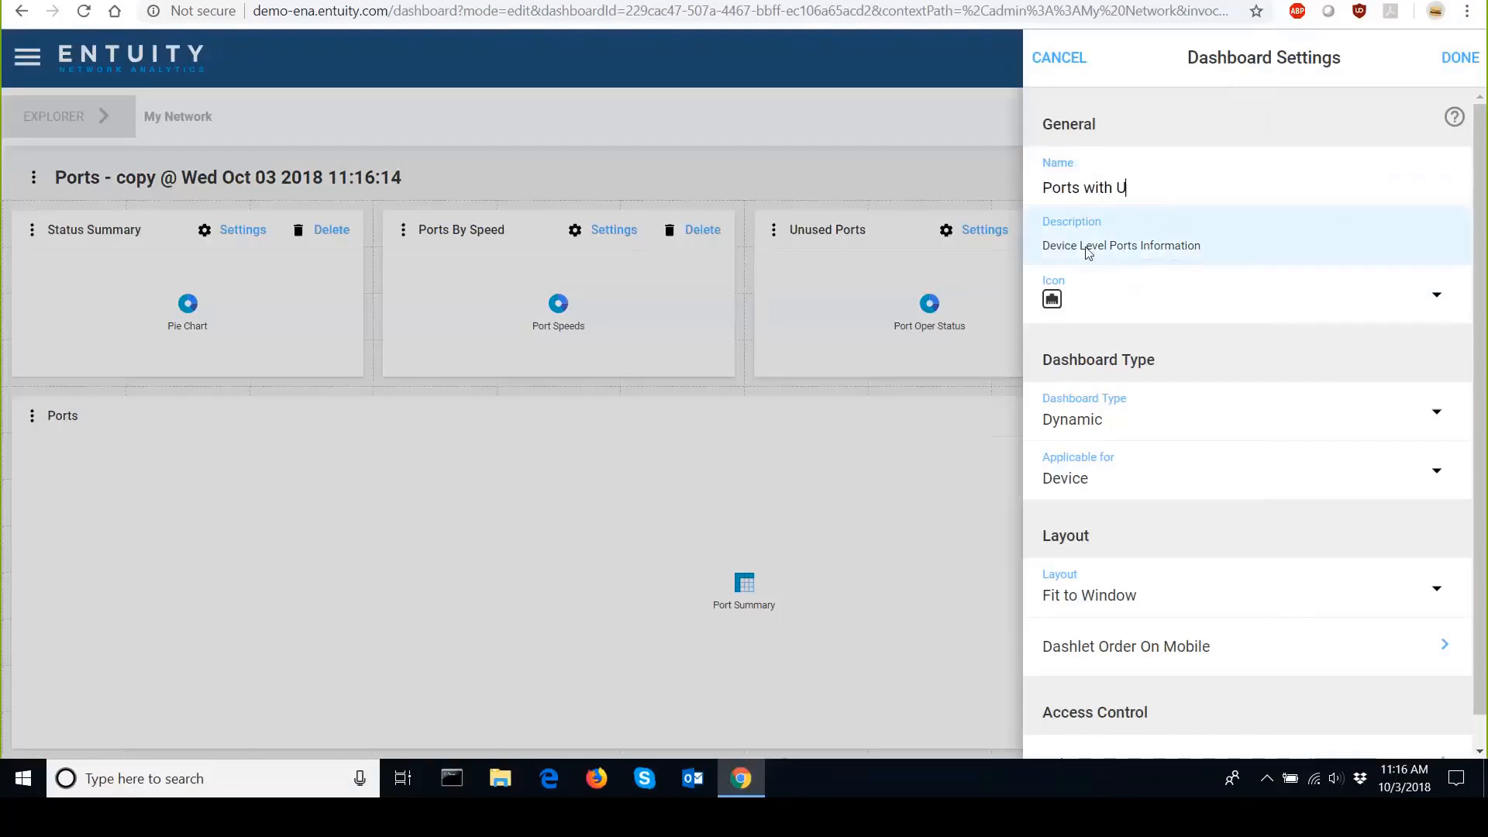
{"action": "type", "text": "tilization Data"}
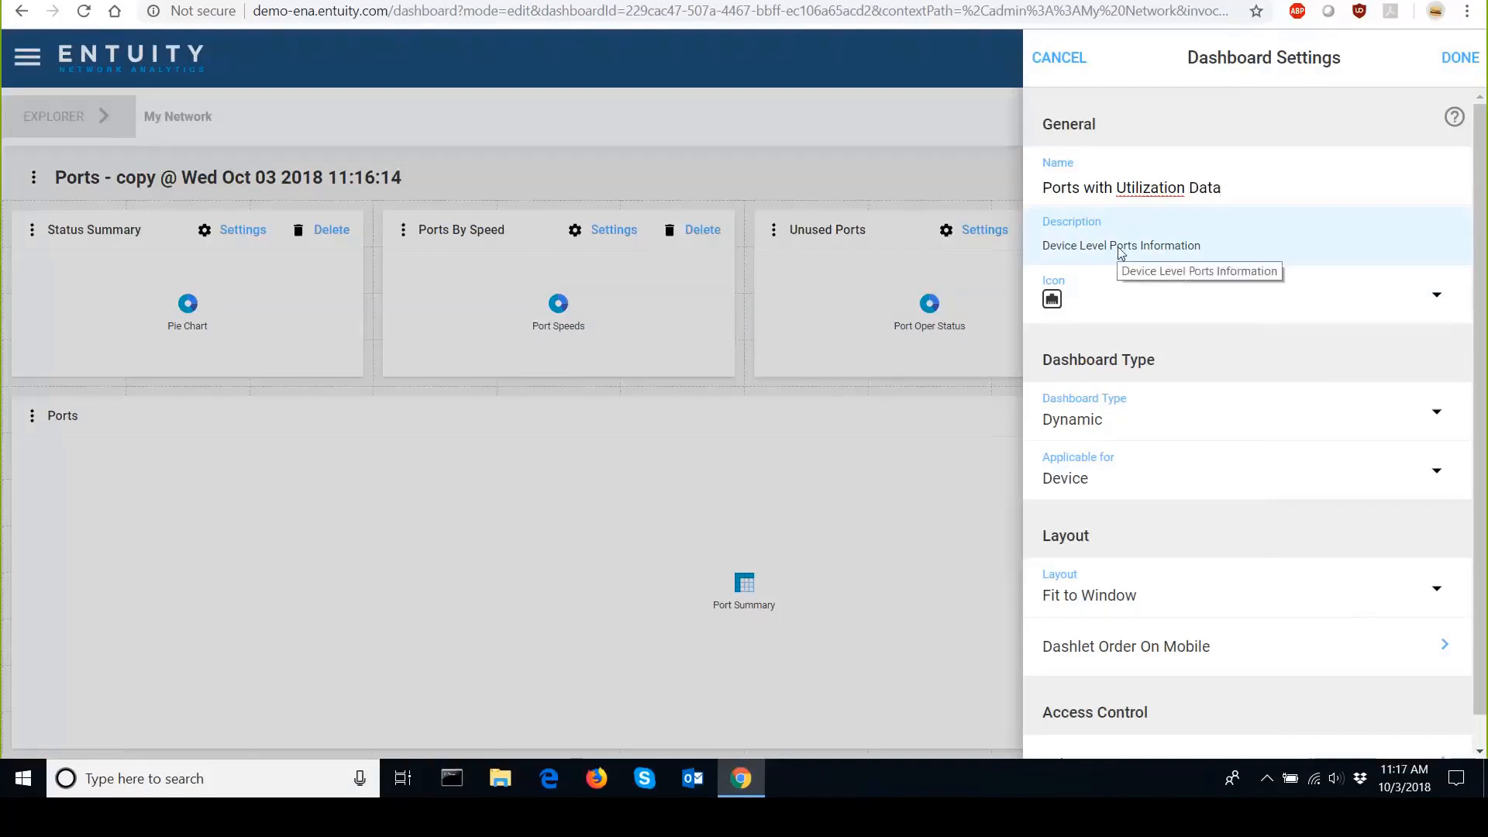
{"action": "left_click", "coordinate": [1103, 295]}
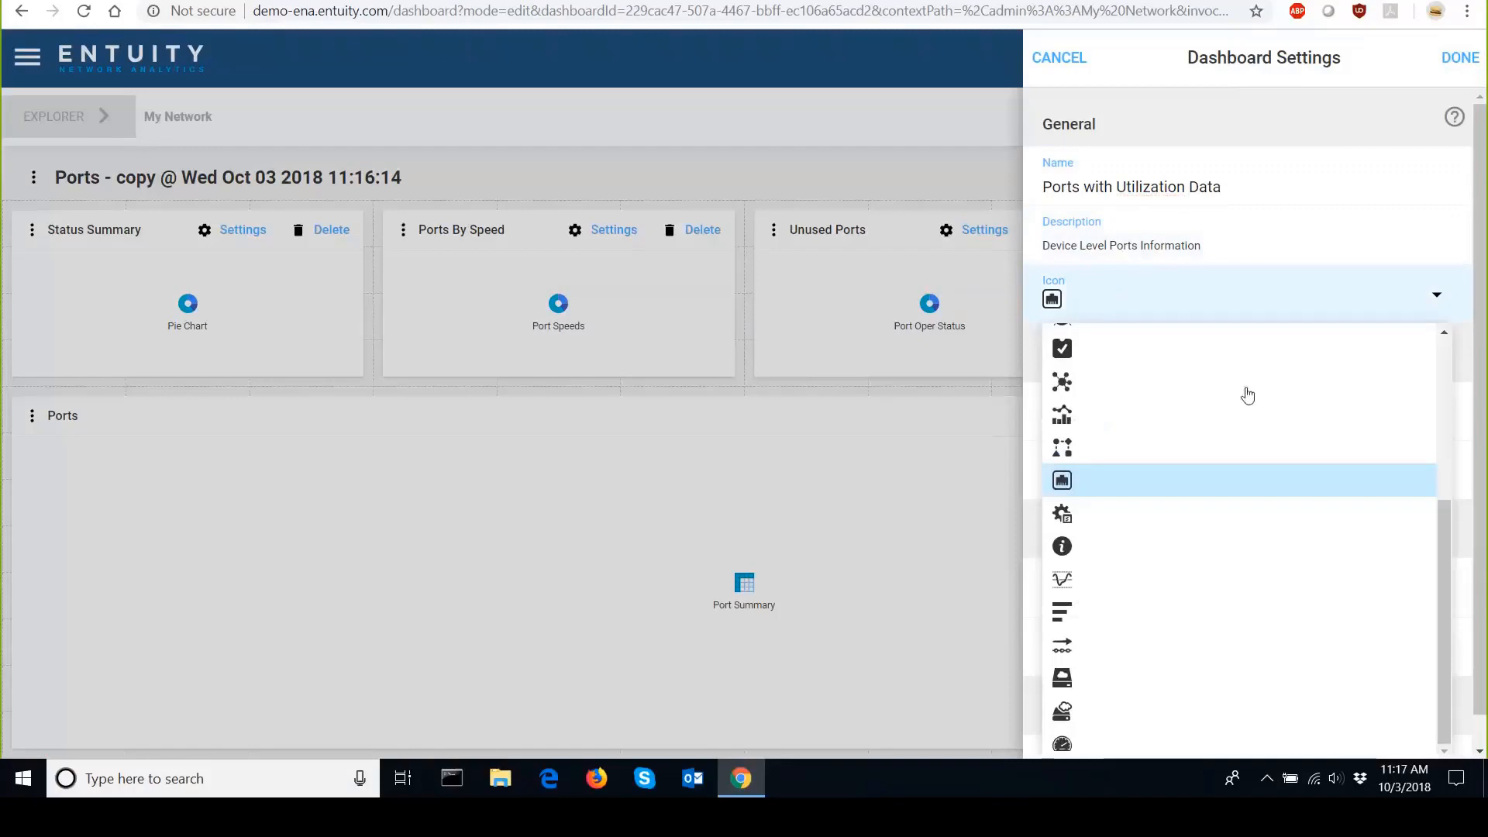
{"action": "left_click_drag", "start_coordinate": [1443, 553], "coordinate": [1473, 397]}
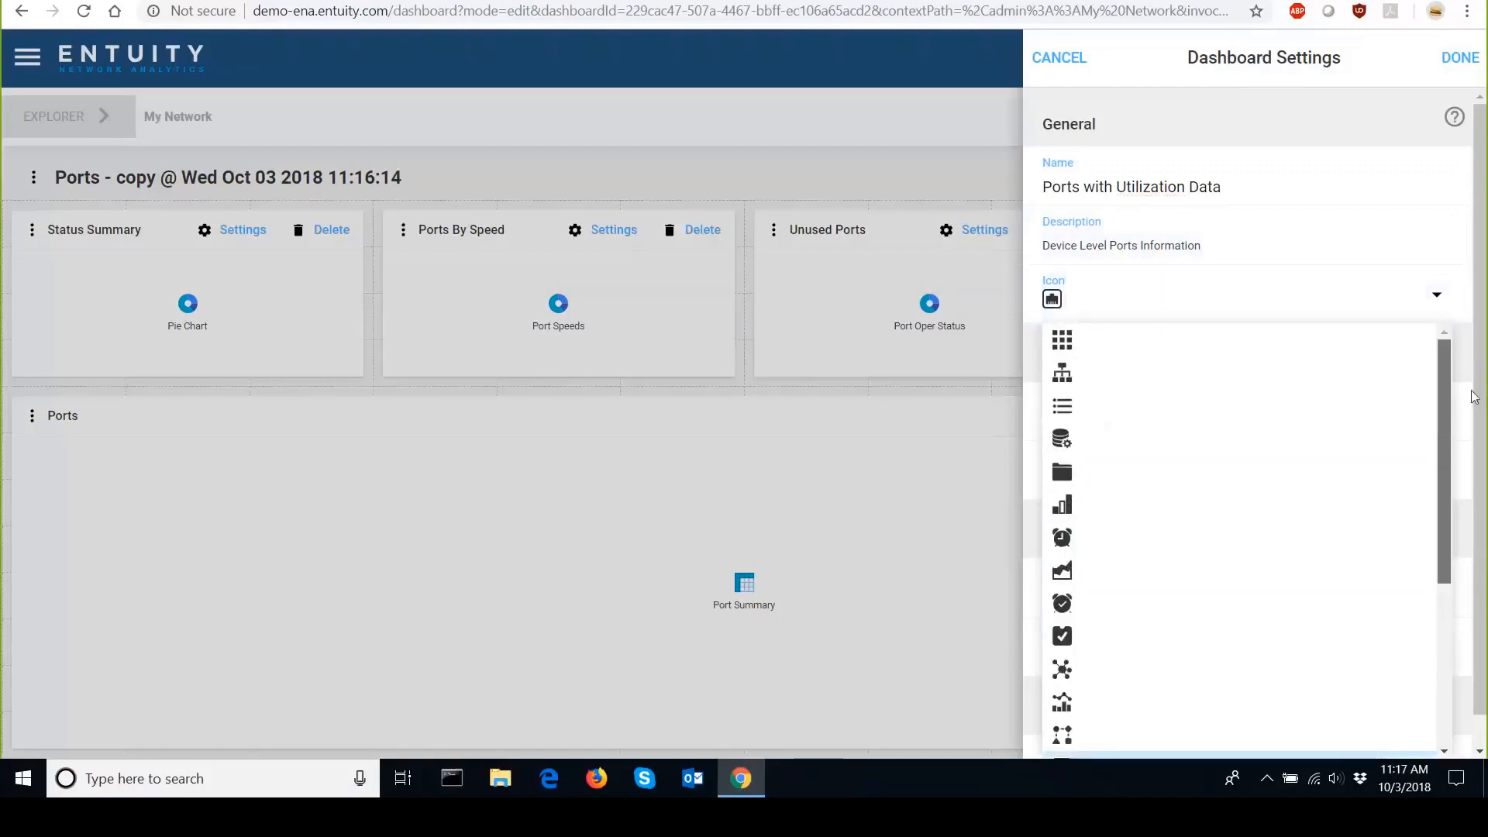
{"action": "left_click", "coordinate": [1245, 310]}
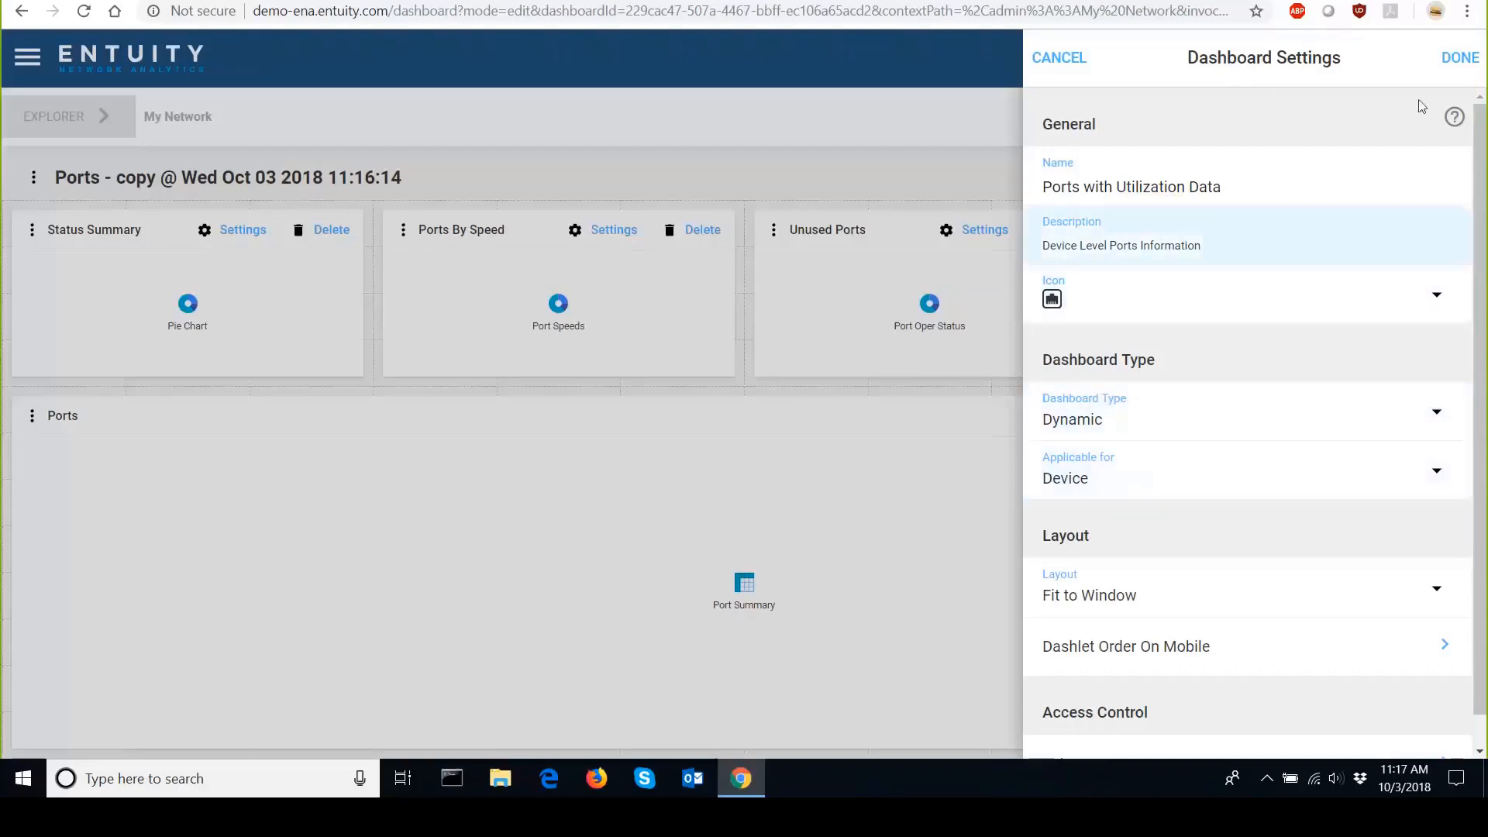
Apply the dashboard settings and save the dashboard.
{"action": "left_click", "coordinate": [1457, 59]}
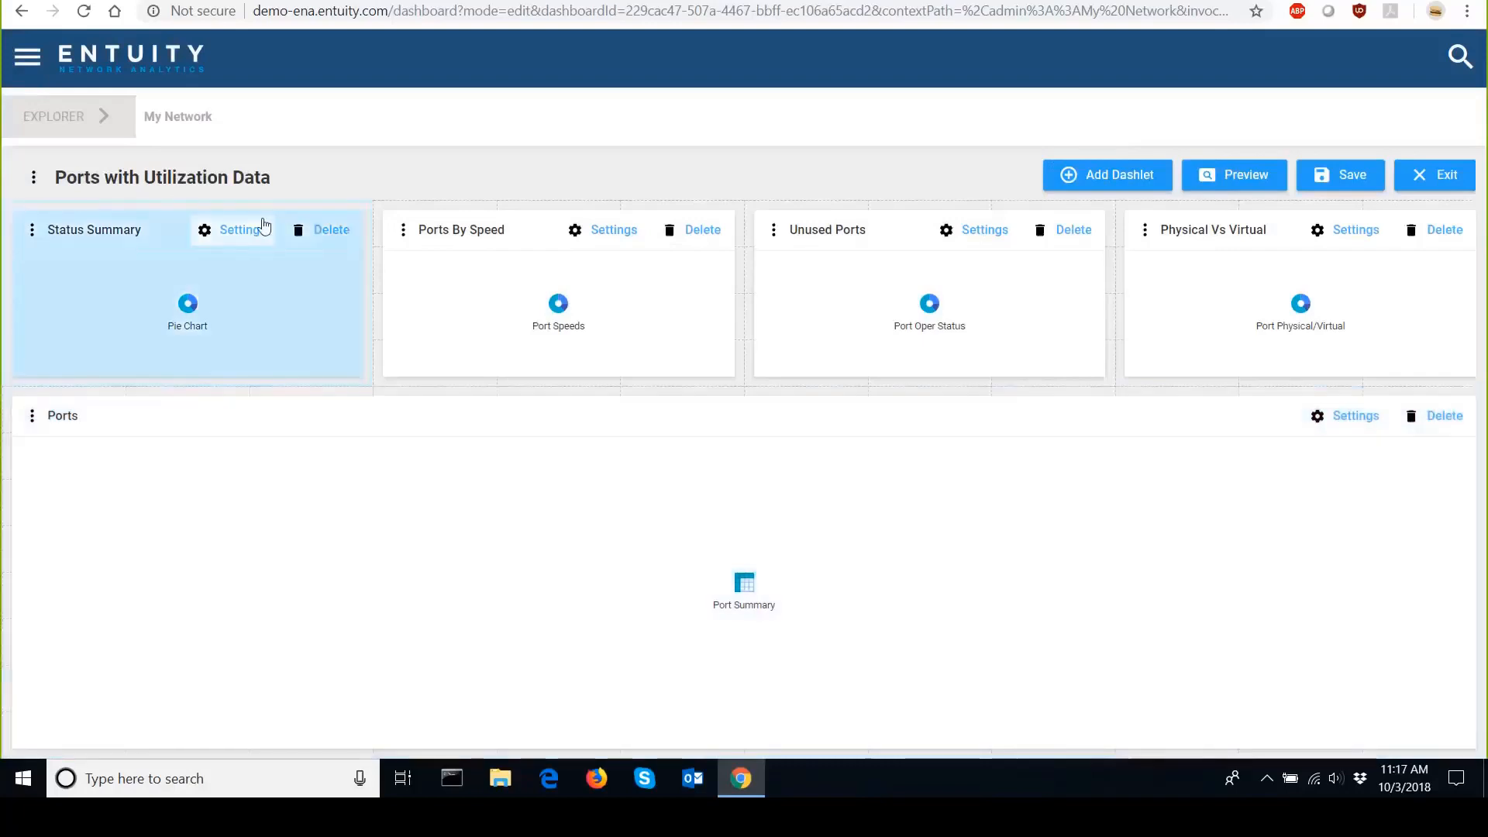
{"action": "left_click", "coordinate": [1334, 178]}
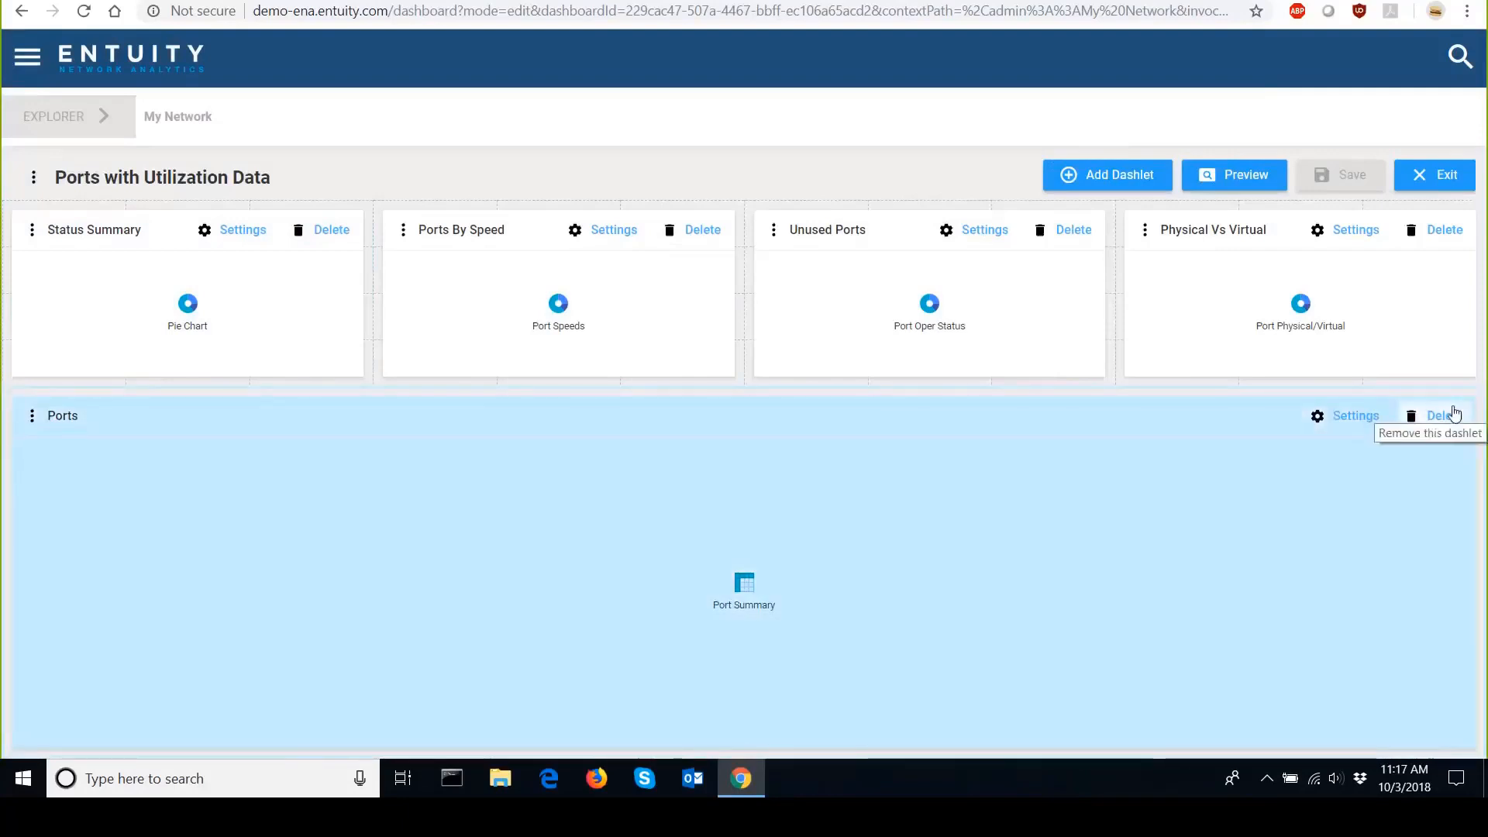
Delete the Ports table dashlet from the dashboard.
{"action": "left_click", "coordinate": [1439, 415]}
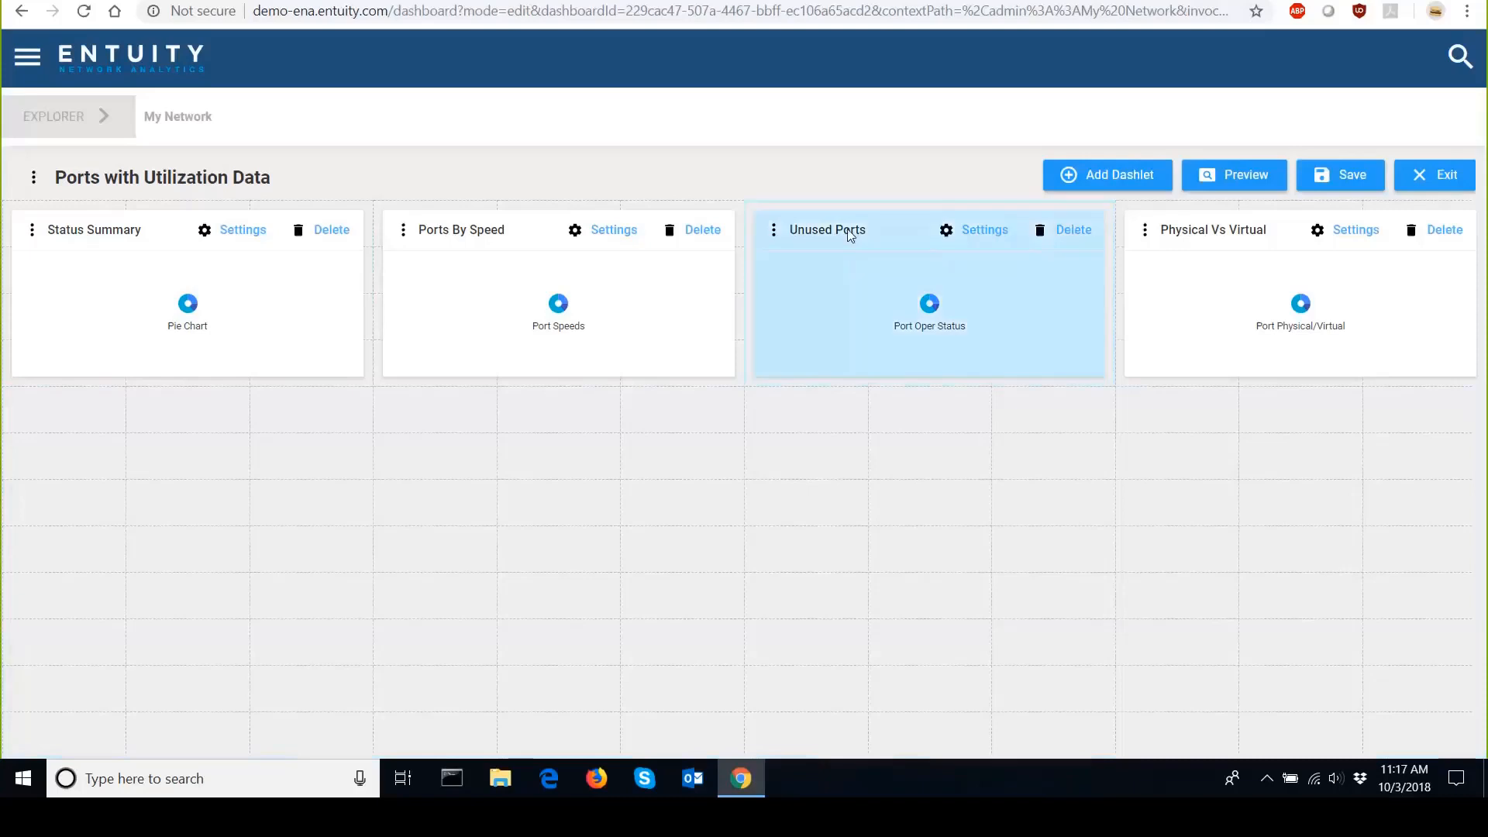
Add a Table dashlet to the dashboard with its default settings.
{"action": "left_click", "coordinate": [1097, 180]}
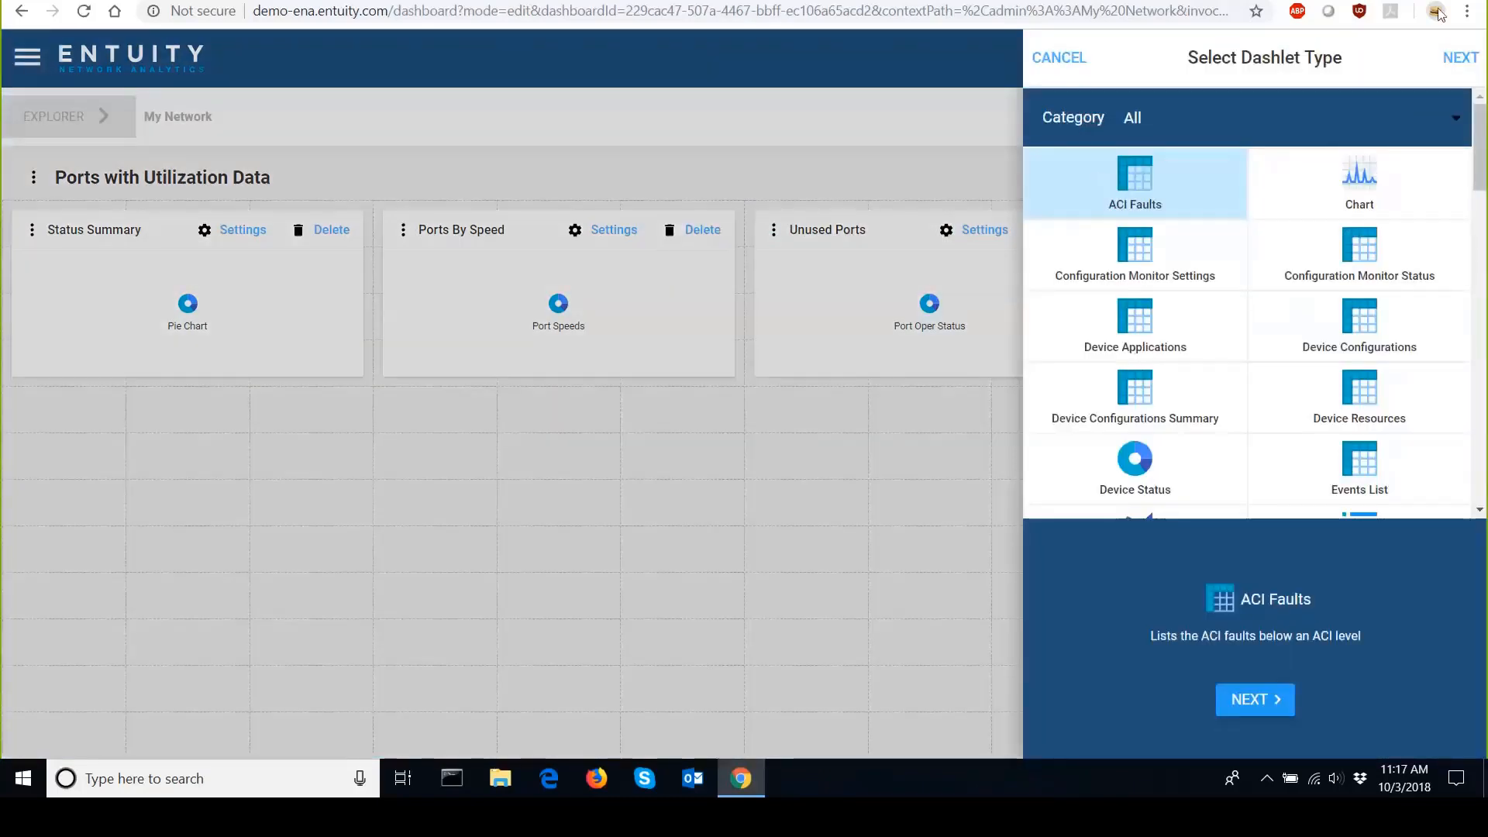
{"action": "mouse_move", "coordinate": [1480, 148]}
{"action": "left_mouse_down"}
{"action": "mouse_move", "coordinate": [1480, 455]}
{"action": "mouse_move", "coordinate": [1480, 148]}
{"action": "left_mouse_up"}
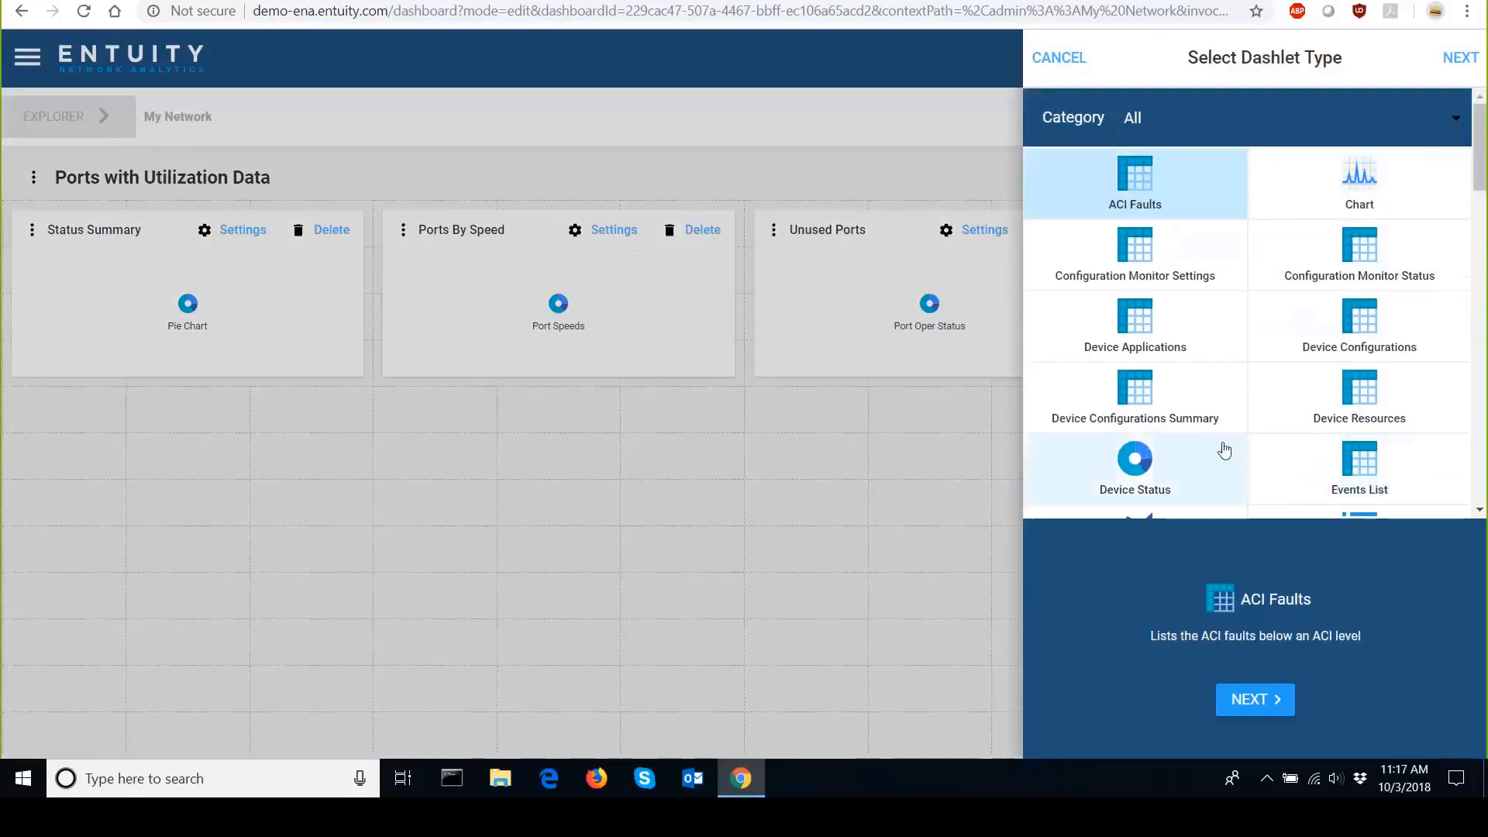
{"action": "left_click", "coordinate": [1142, 134]}
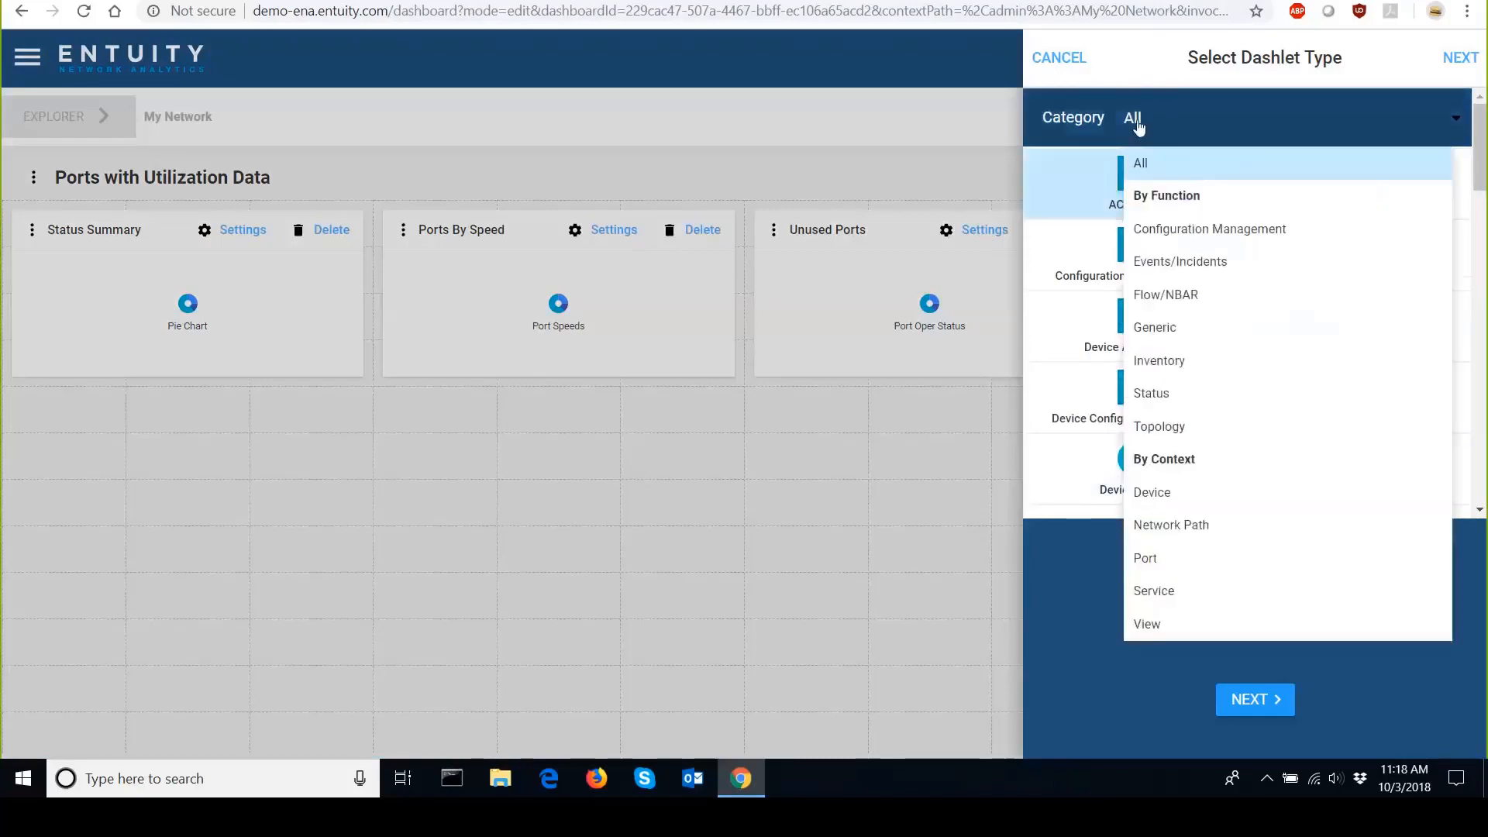
{"action": "left_click", "coordinate": [1142, 158]}
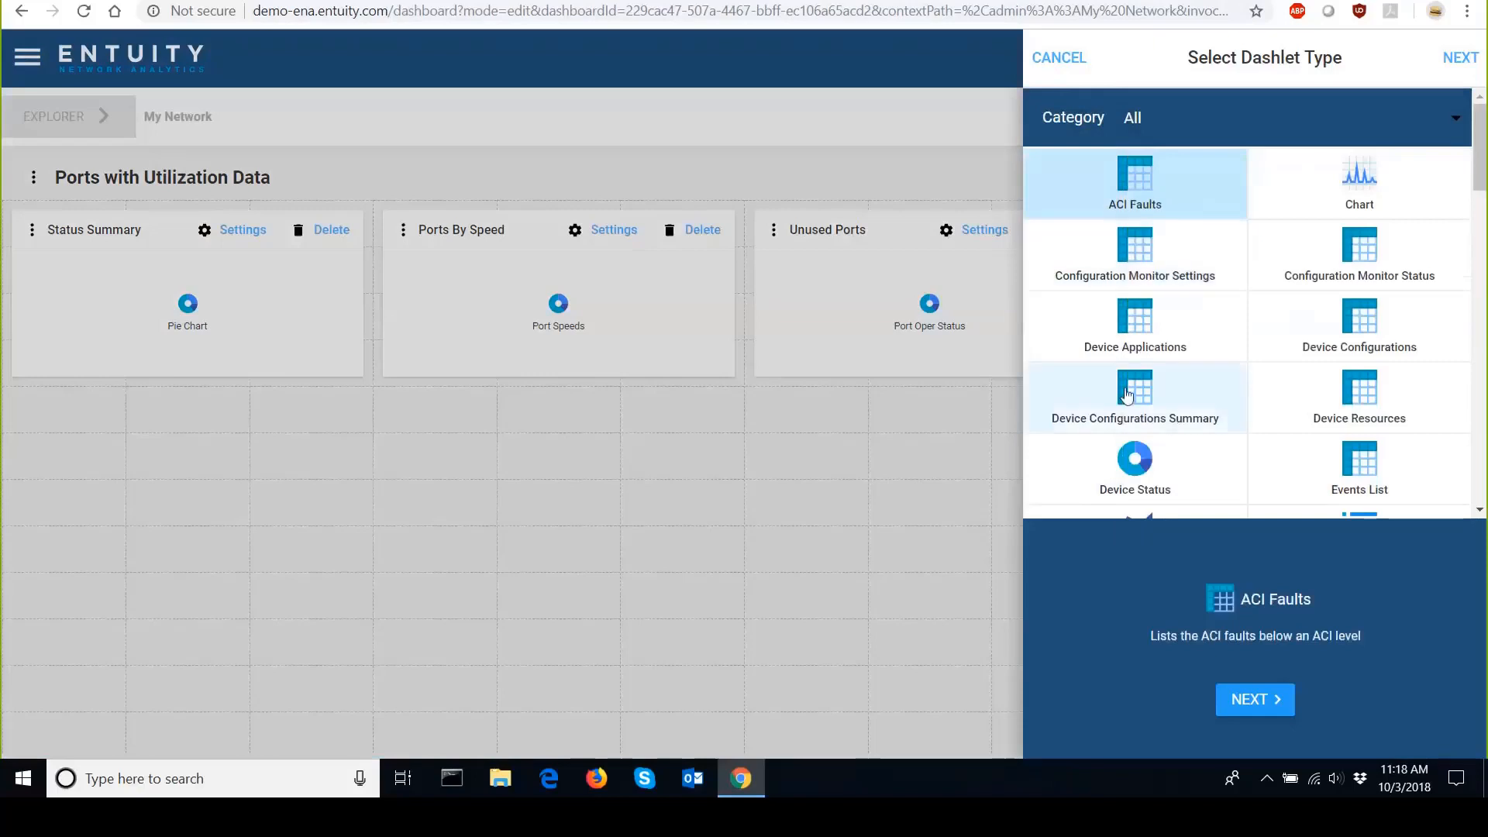
{"action": "mouse_move", "coordinate": [1479, 147]}
{"action": "left_mouse_down"}
{"action": "mouse_move", "coordinate": [1482, 459]}
{"action": "mouse_move", "coordinate": [1466, 124]}
{"action": "left_mouse_up"}
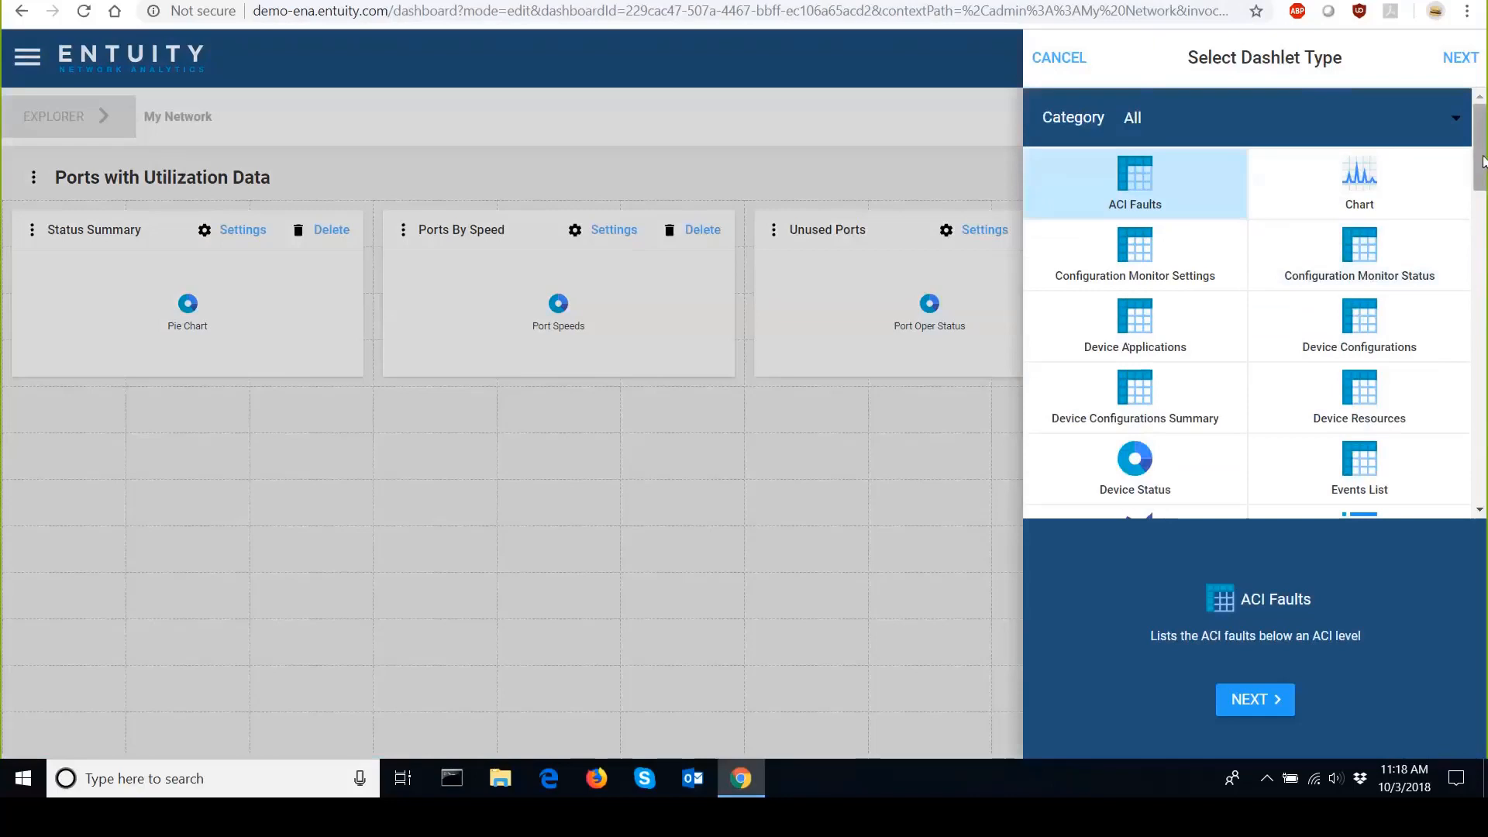
{"action": "left_click_drag", "start_coordinate": [1485, 161], "coordinate": [1484, 428]}
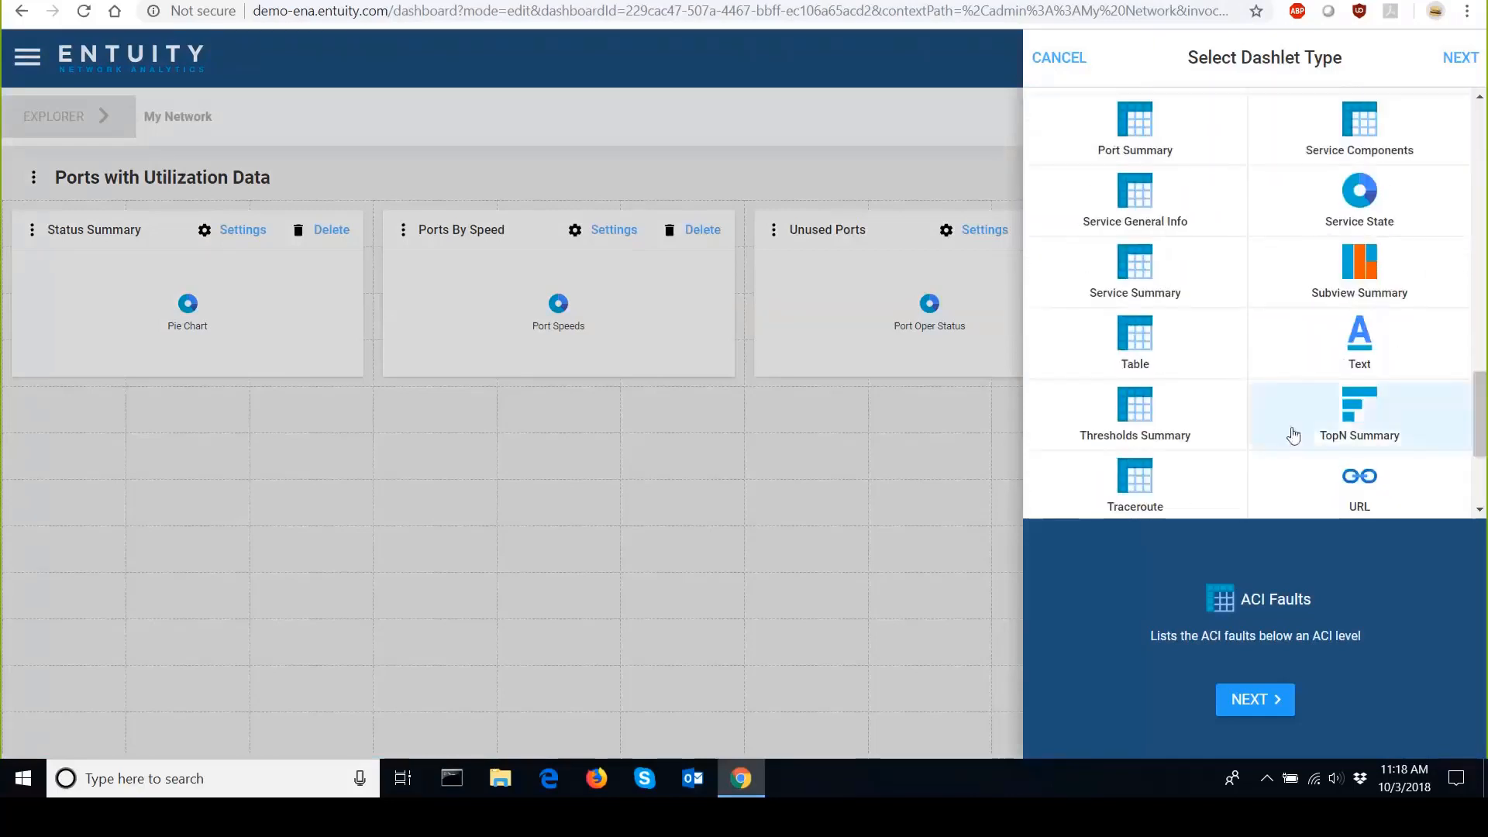
{"action": "left_click", "coordinate": [1128, 357]}
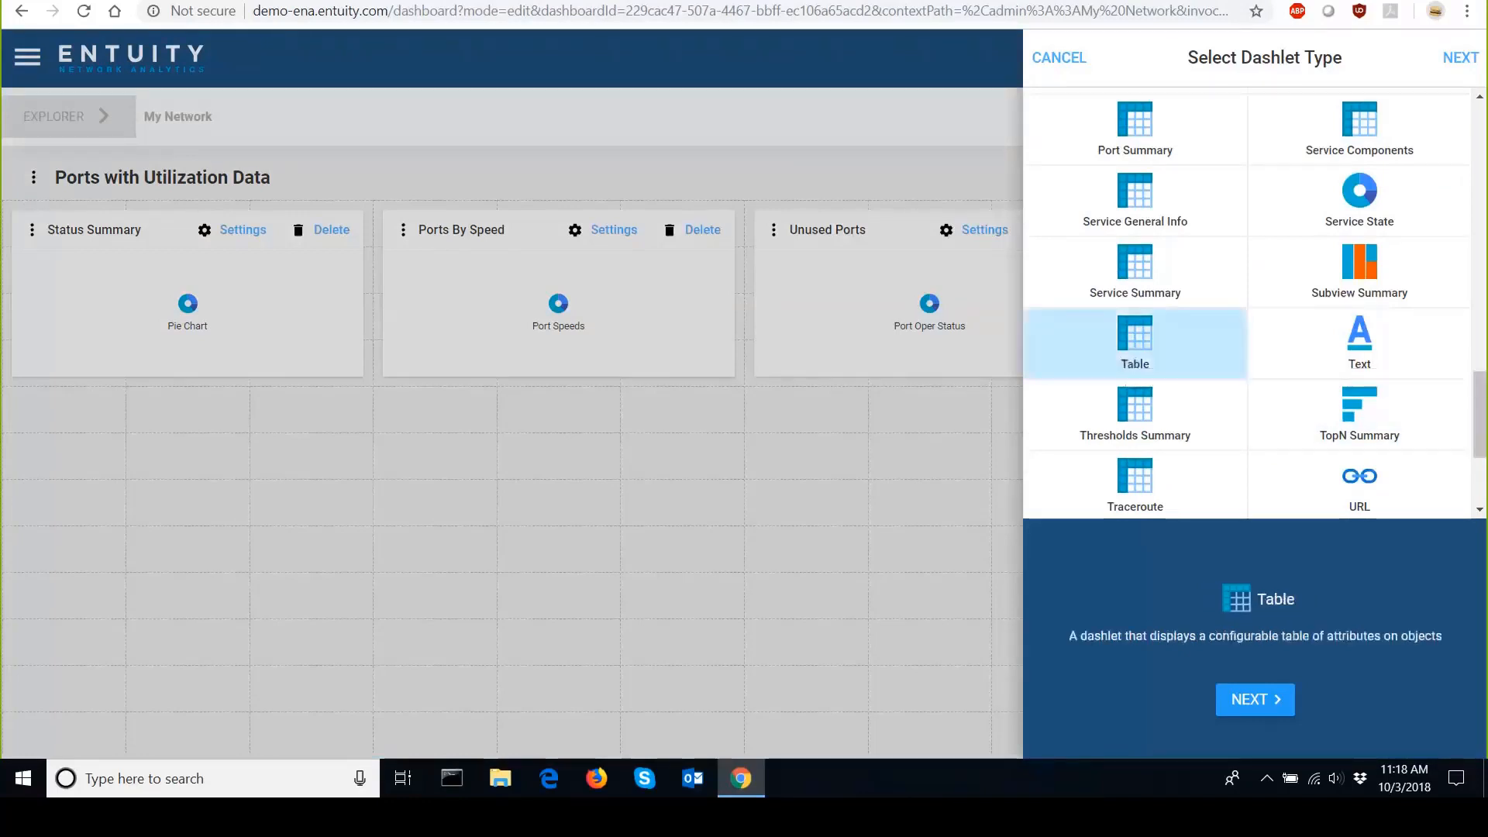
{"action": "left_click", "coordinate": [1272, 703]}
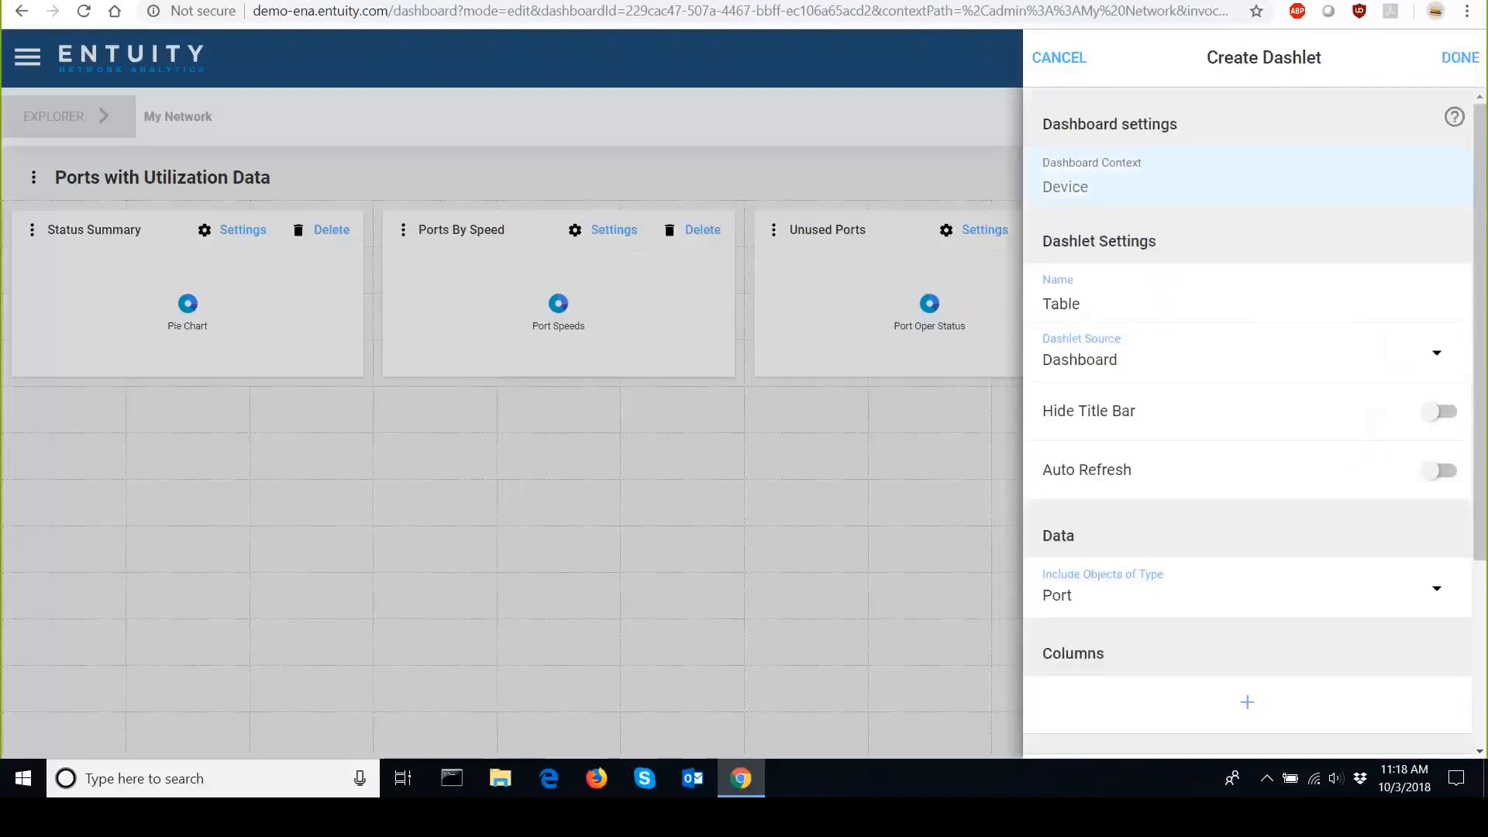
{"action": "left_click", "coordinate": [1460, 57]}
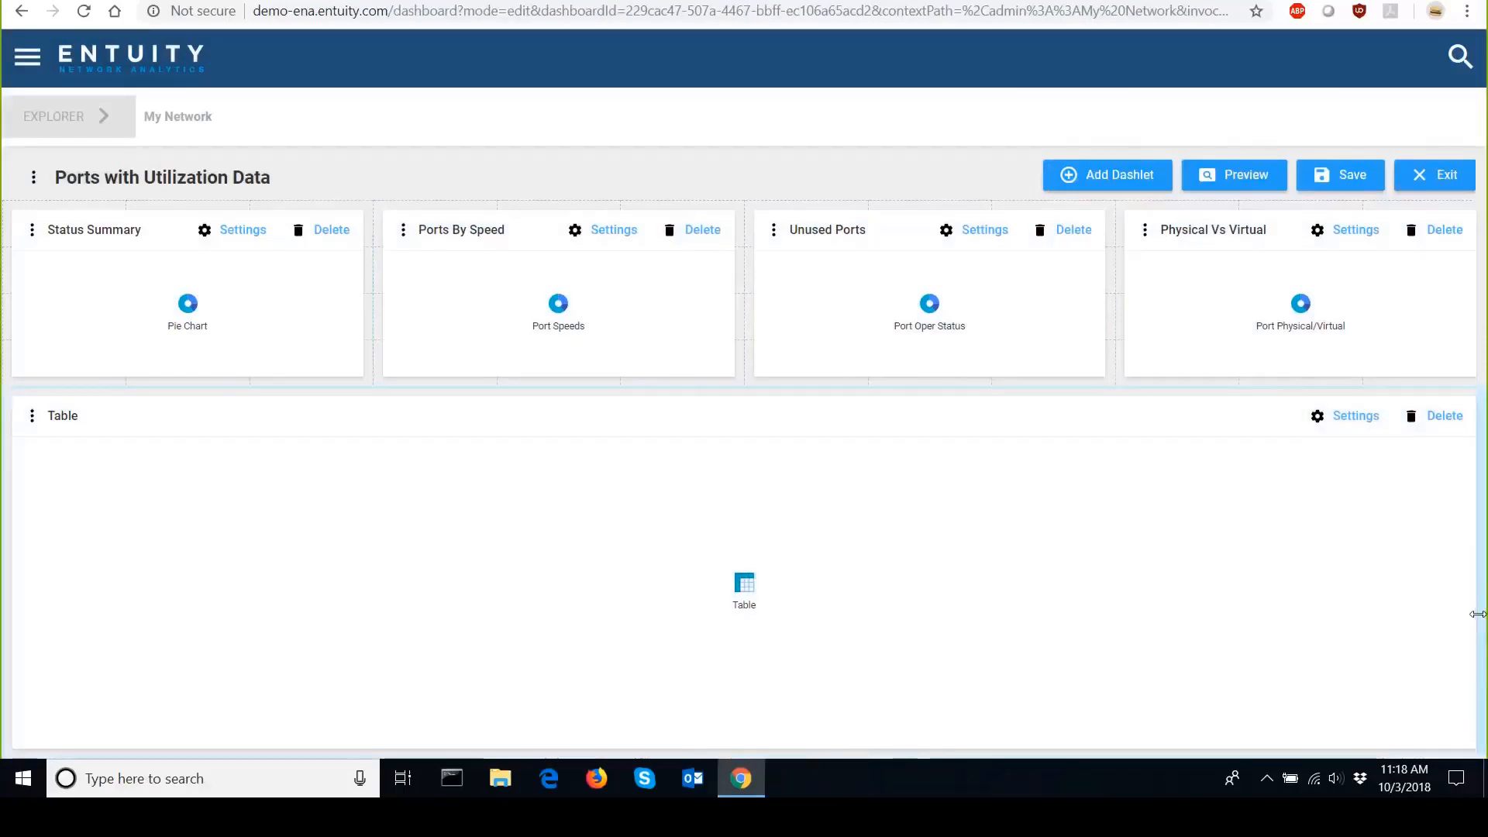
Resize and move the new Table dashlet, then delete it.
{"action": "left_click_drag", "start_coordinate": [1478, 613], "coordinate": [897, 620]}
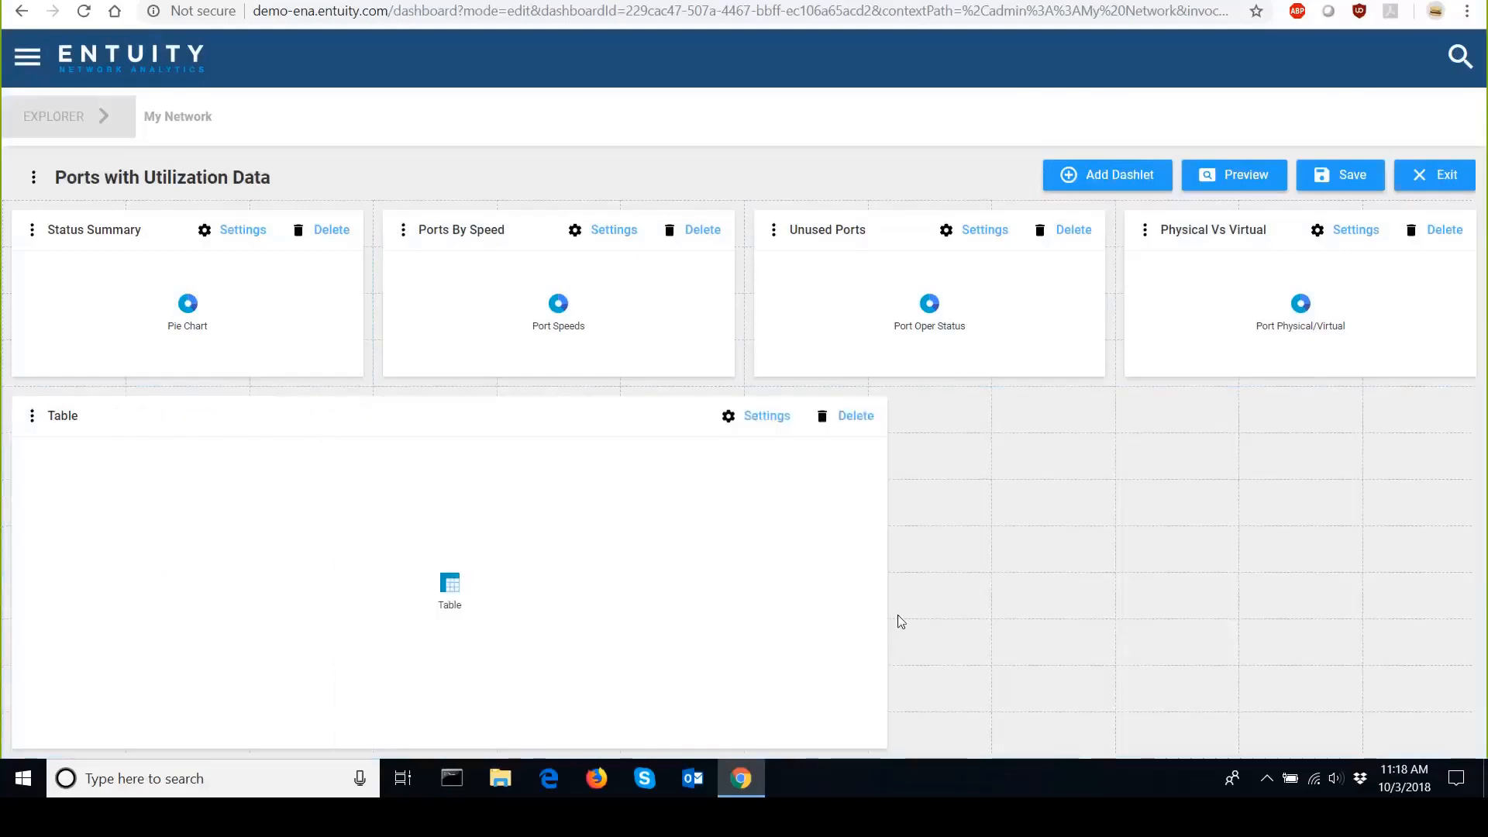
{"action": "left_click_drag", "start_coordinate": [638, 748], "coordinate": [641, 708]}
{"action": "left_click_drag", "start_coordinate": [445, 486], "coordinate": [360, 407]}
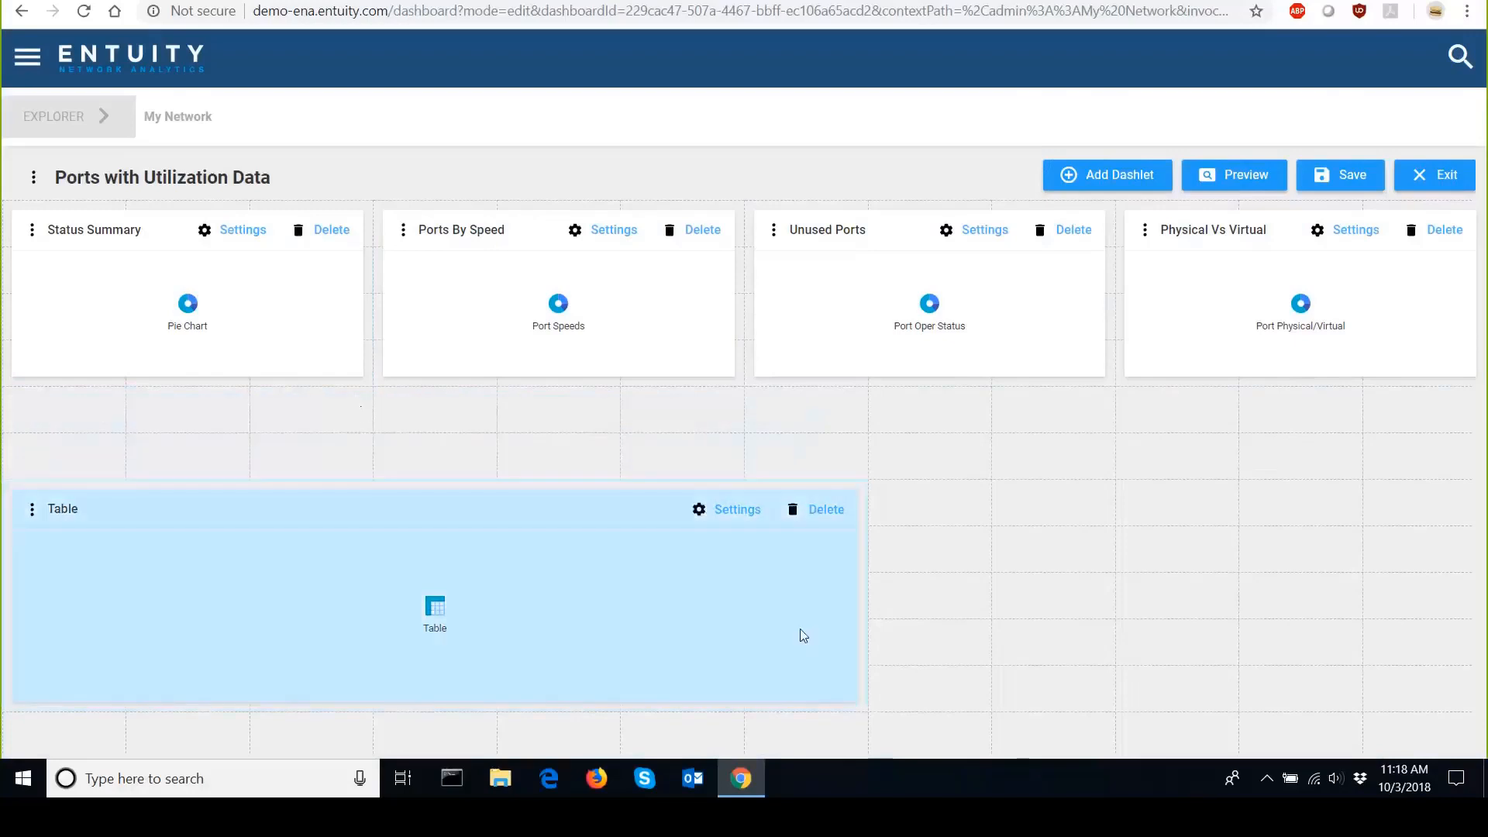
{"action": "left_click", "coordinate": [793, 509]}
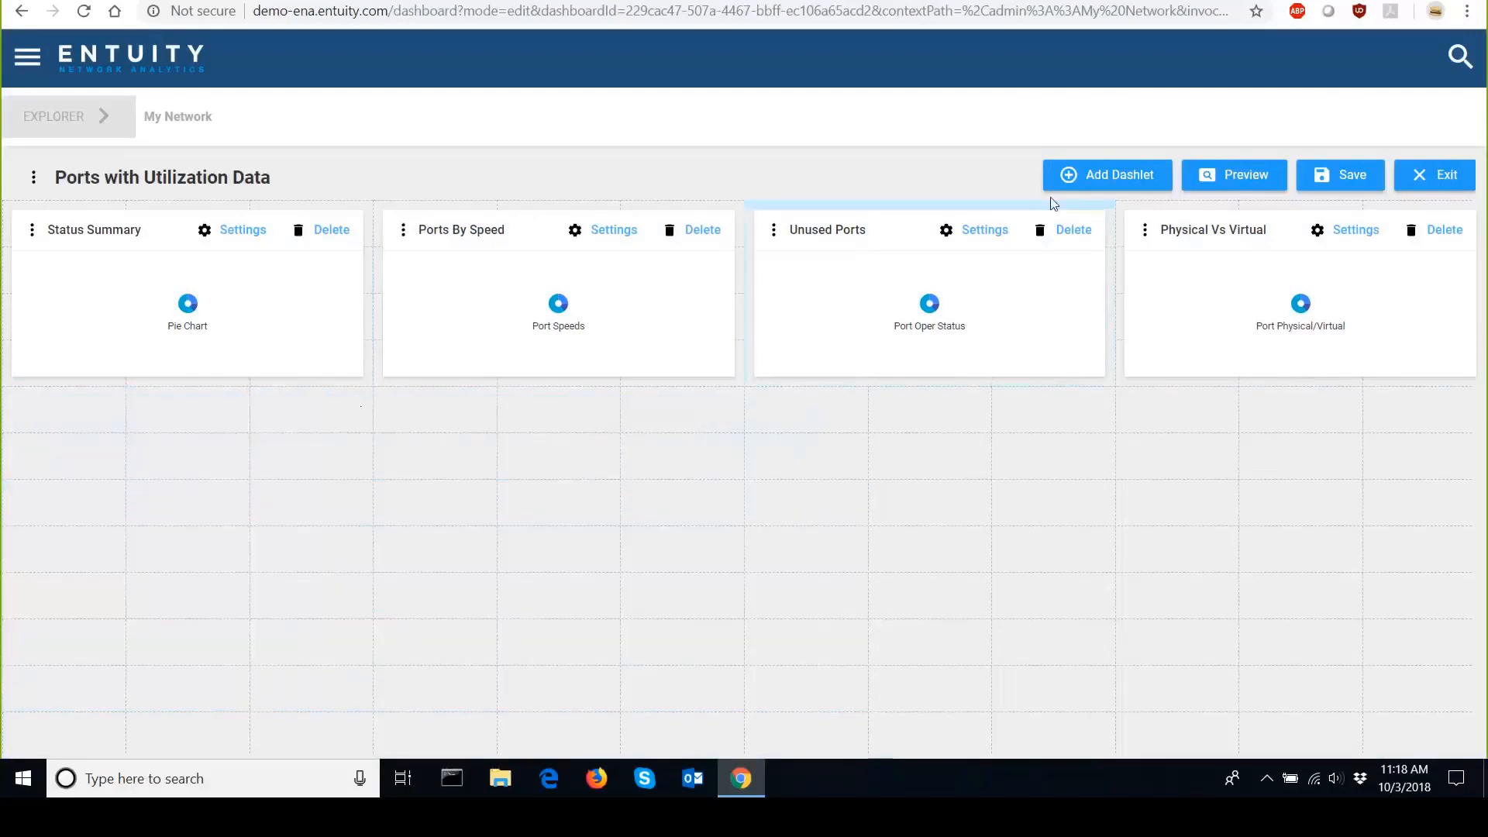
Add another Table dashlet spanning the full dashboard width.
{"action": "left_click", "coordinate": [1069, 177]}
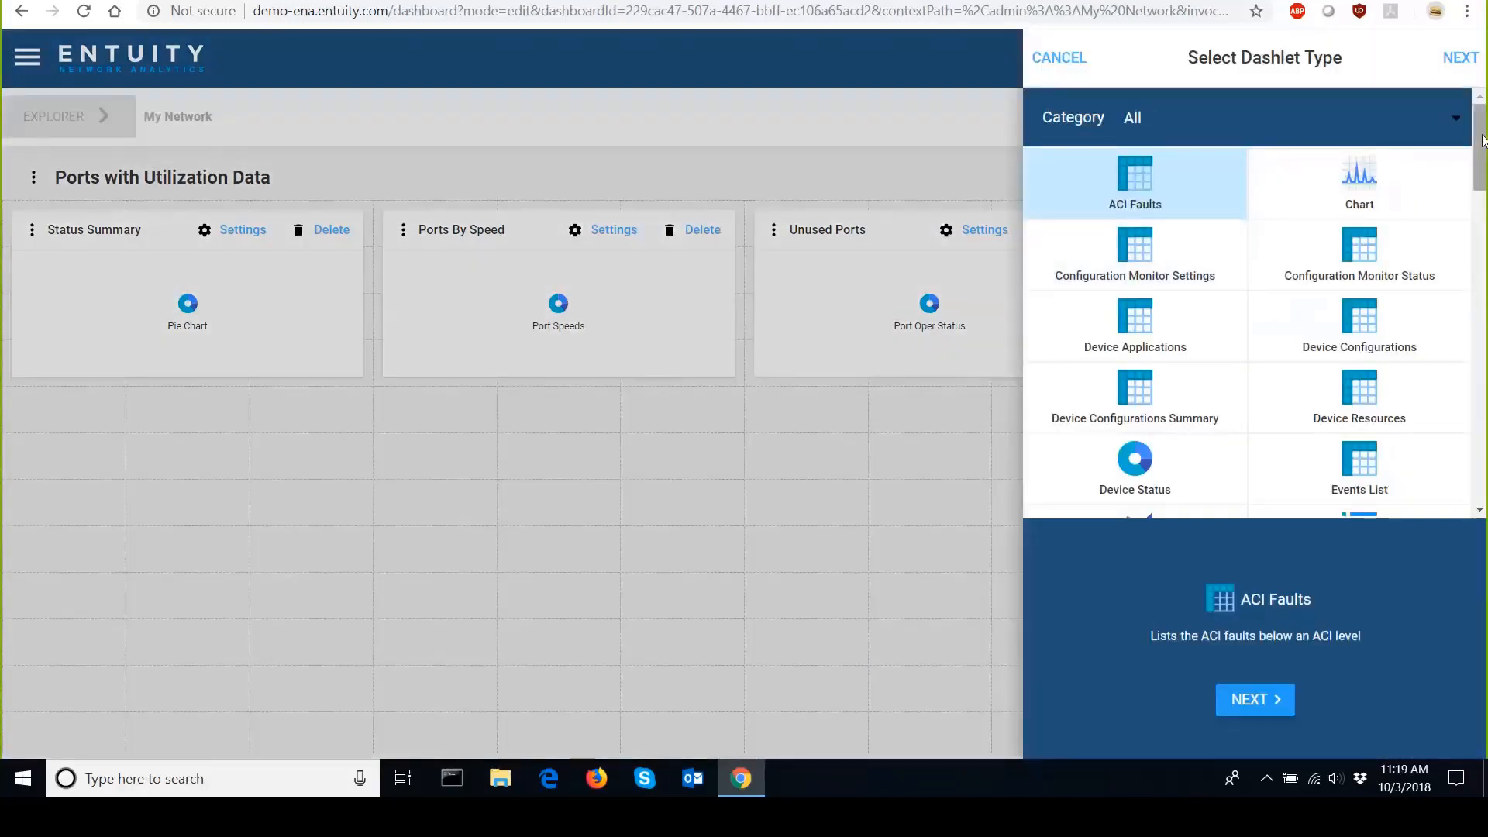
{"action": "left_click_drag", "start_coordinate": [1481, 140], "coordinate": [1482, 450]}
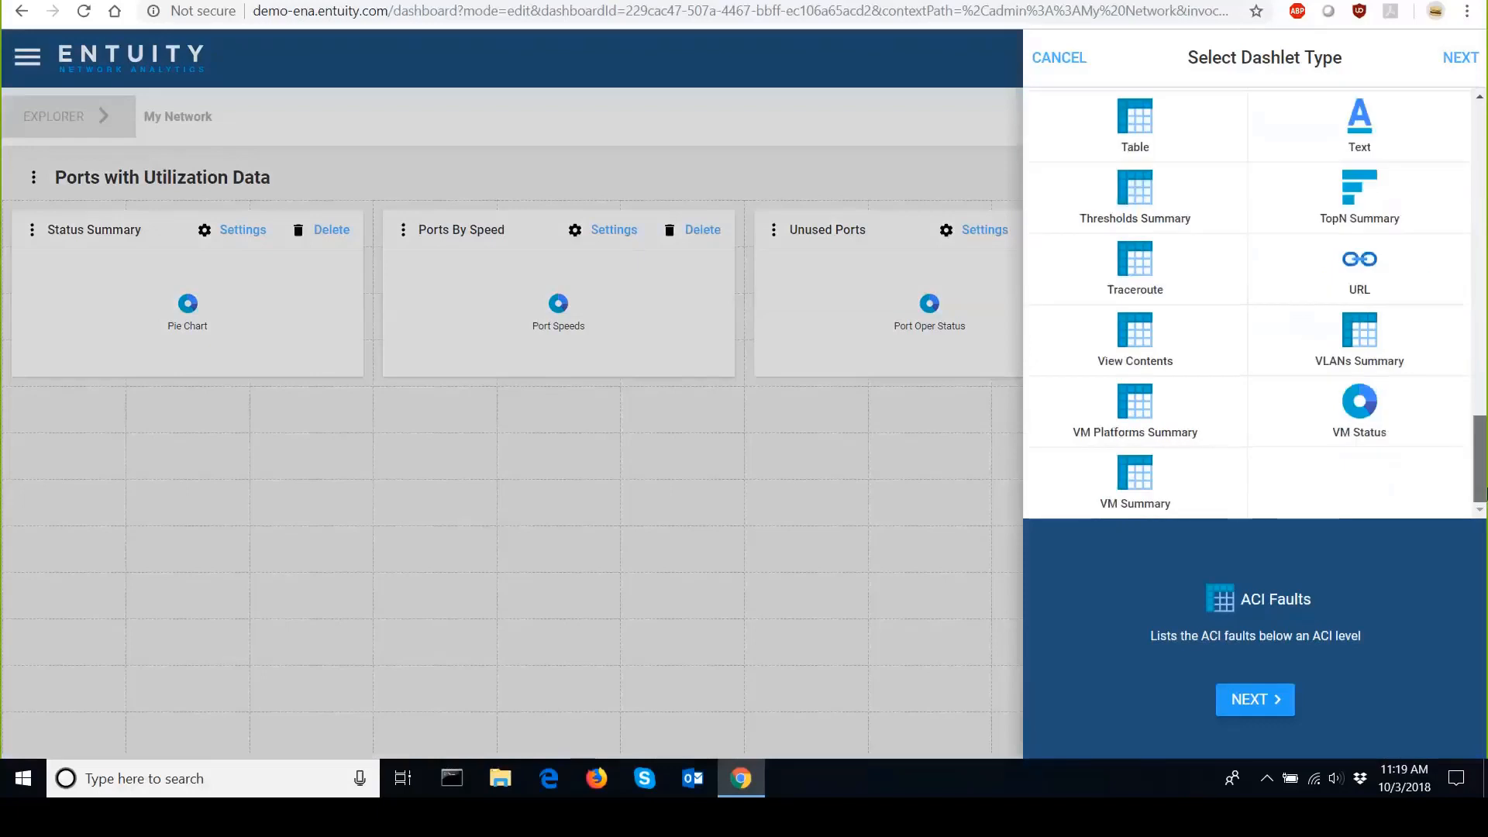
{"action": "left_click", "coordinate": [1116, 124]}
{"action": "left_click", "coordinate": [1254, 701]}
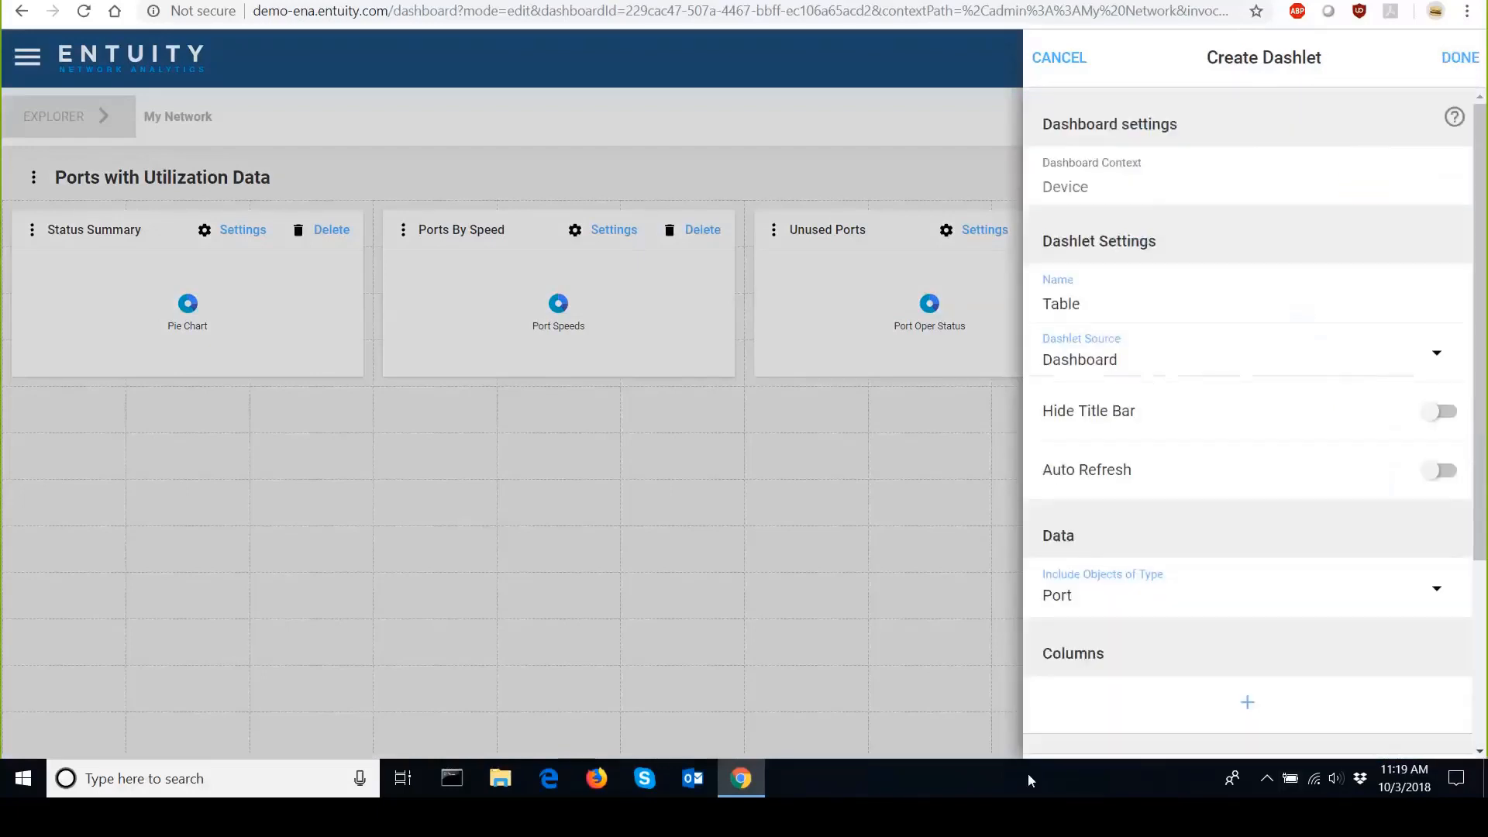
{"action": "left_click", "coordinate": [1456, 59]}
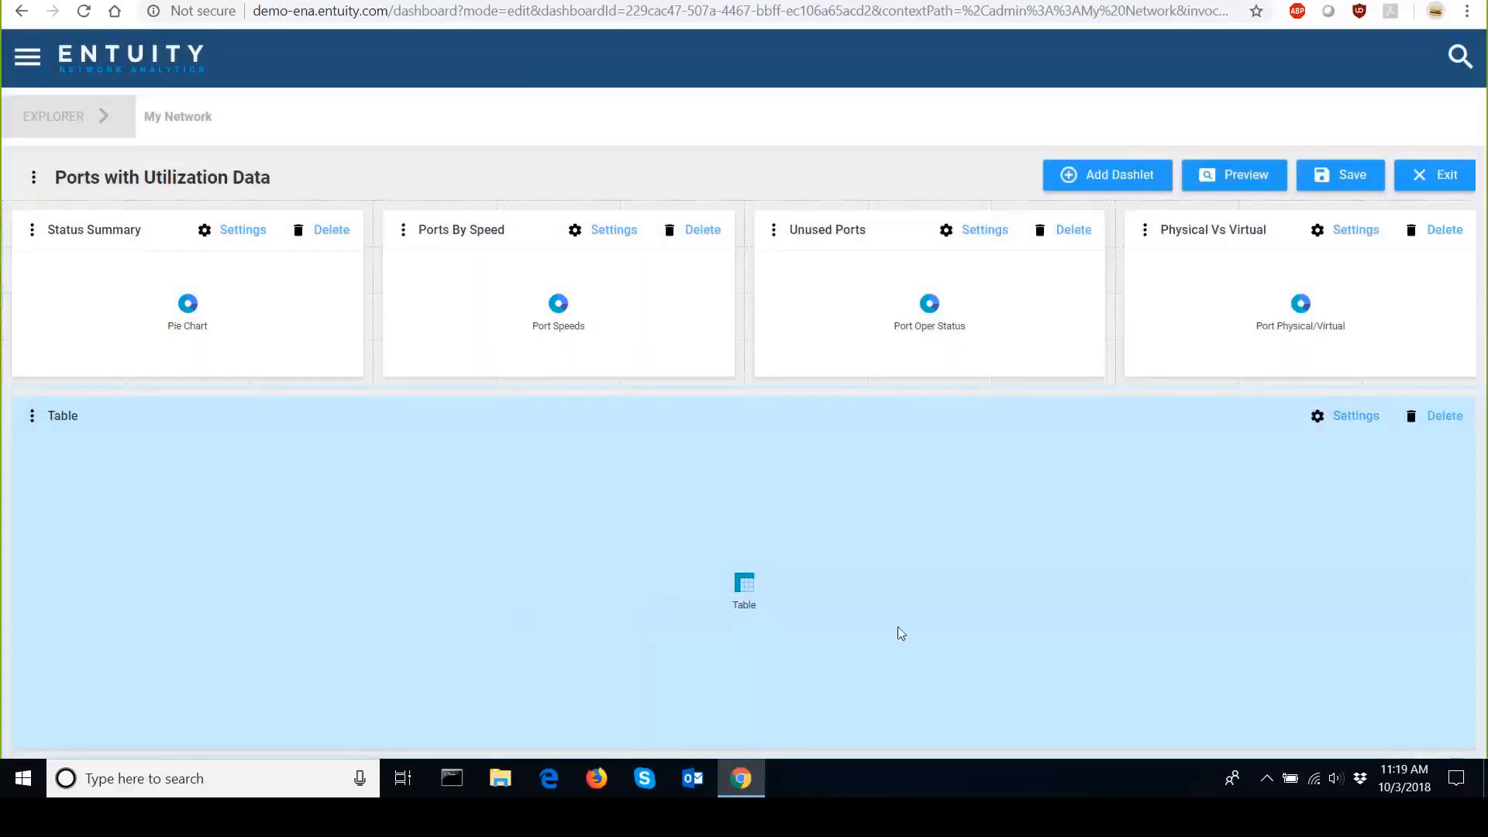
Open the Table dashlet's settings, rename it Port and turn on Hide Title Bar.
{"action": "left_click", "coordinate": [1353, 419]}
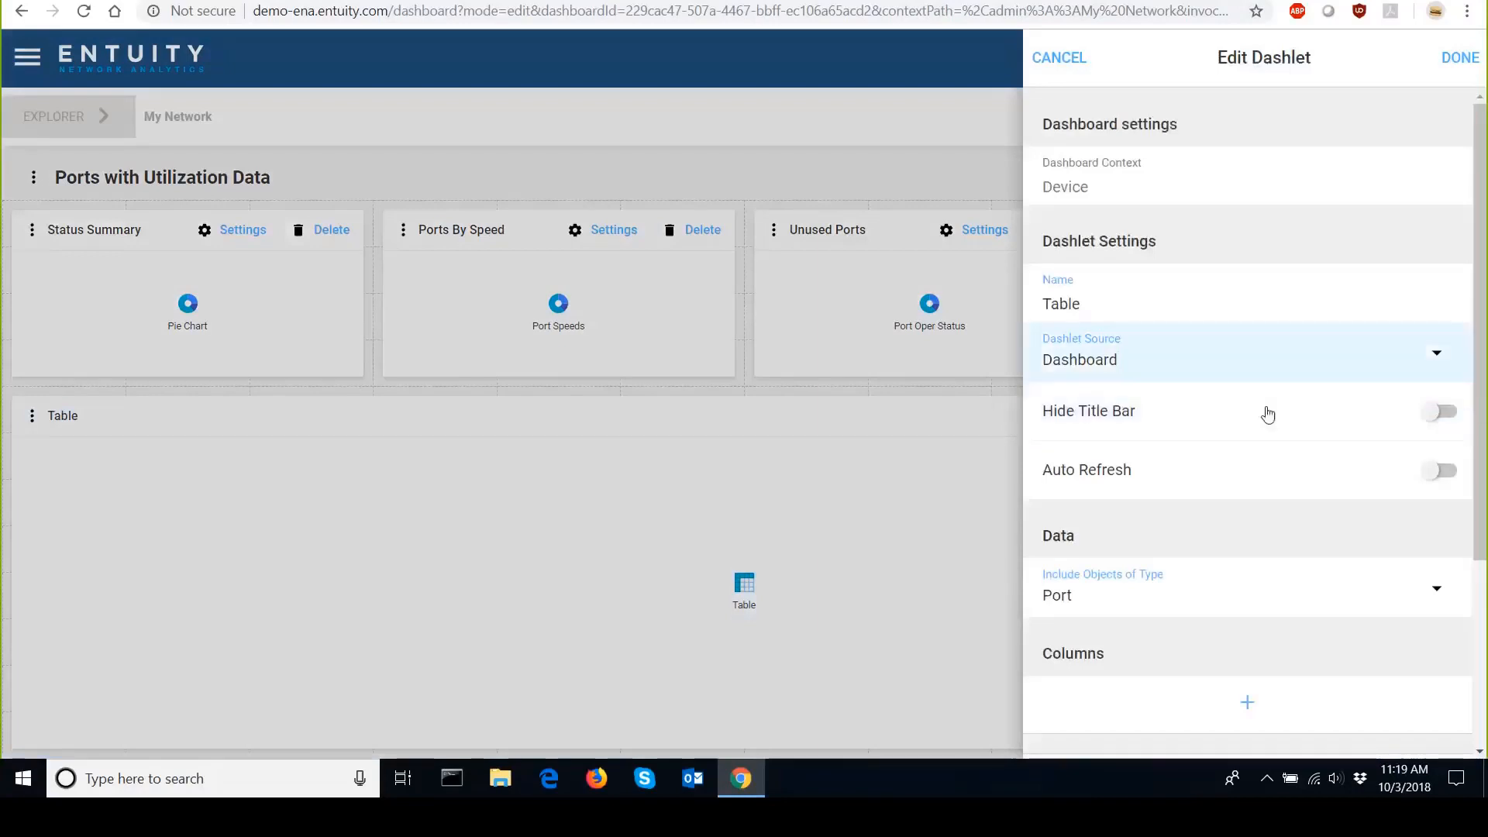
{"action": "scroll", "coordinate": [1401, 274], "scroll_direction": "down", "scroll_amount": 3}
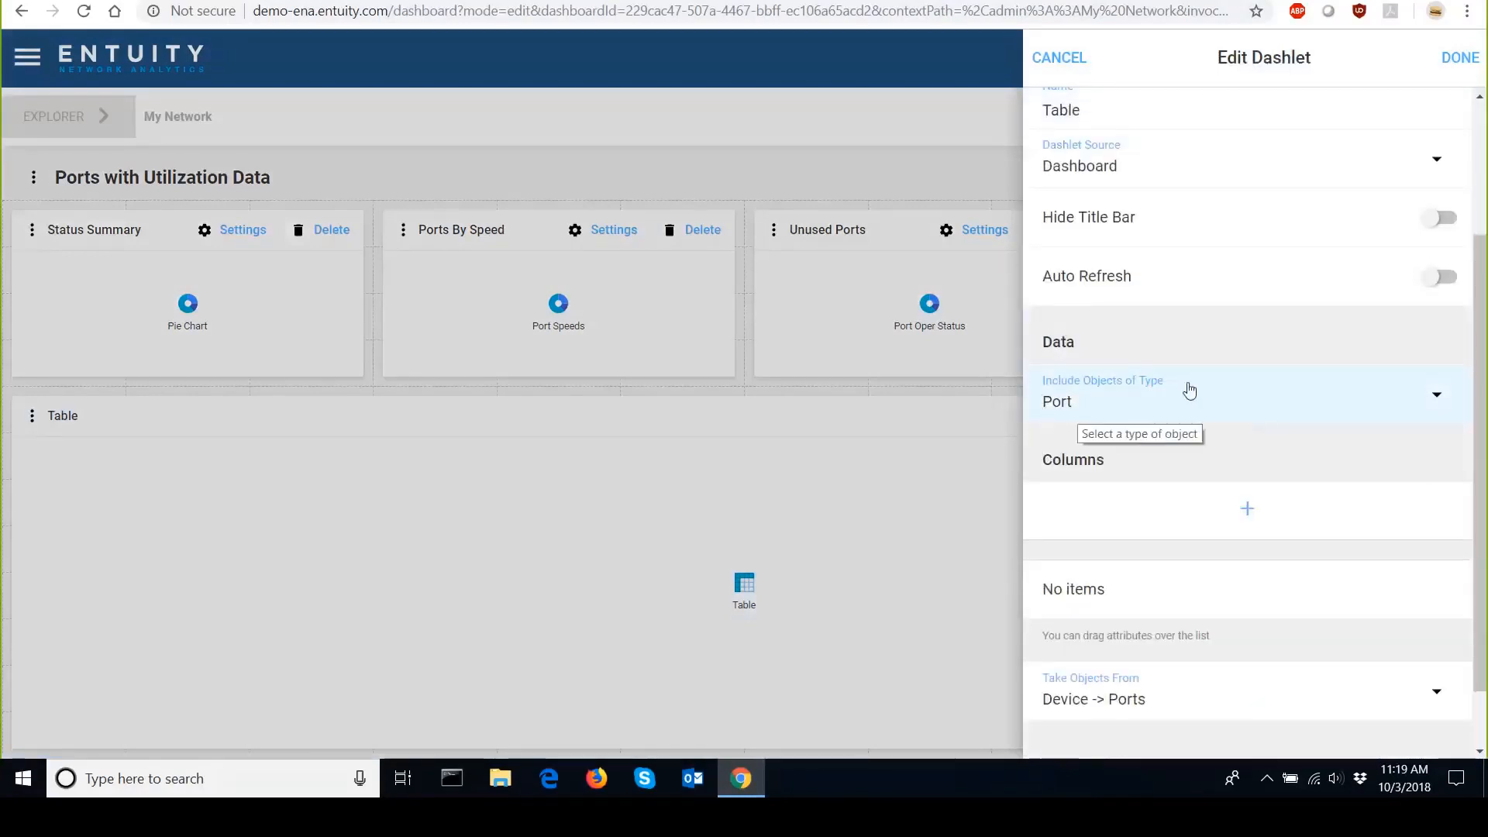
{"action": "scroll", "coordinate": [1142, 425], "scroll_direction": "up", "scroll_amount": 2}
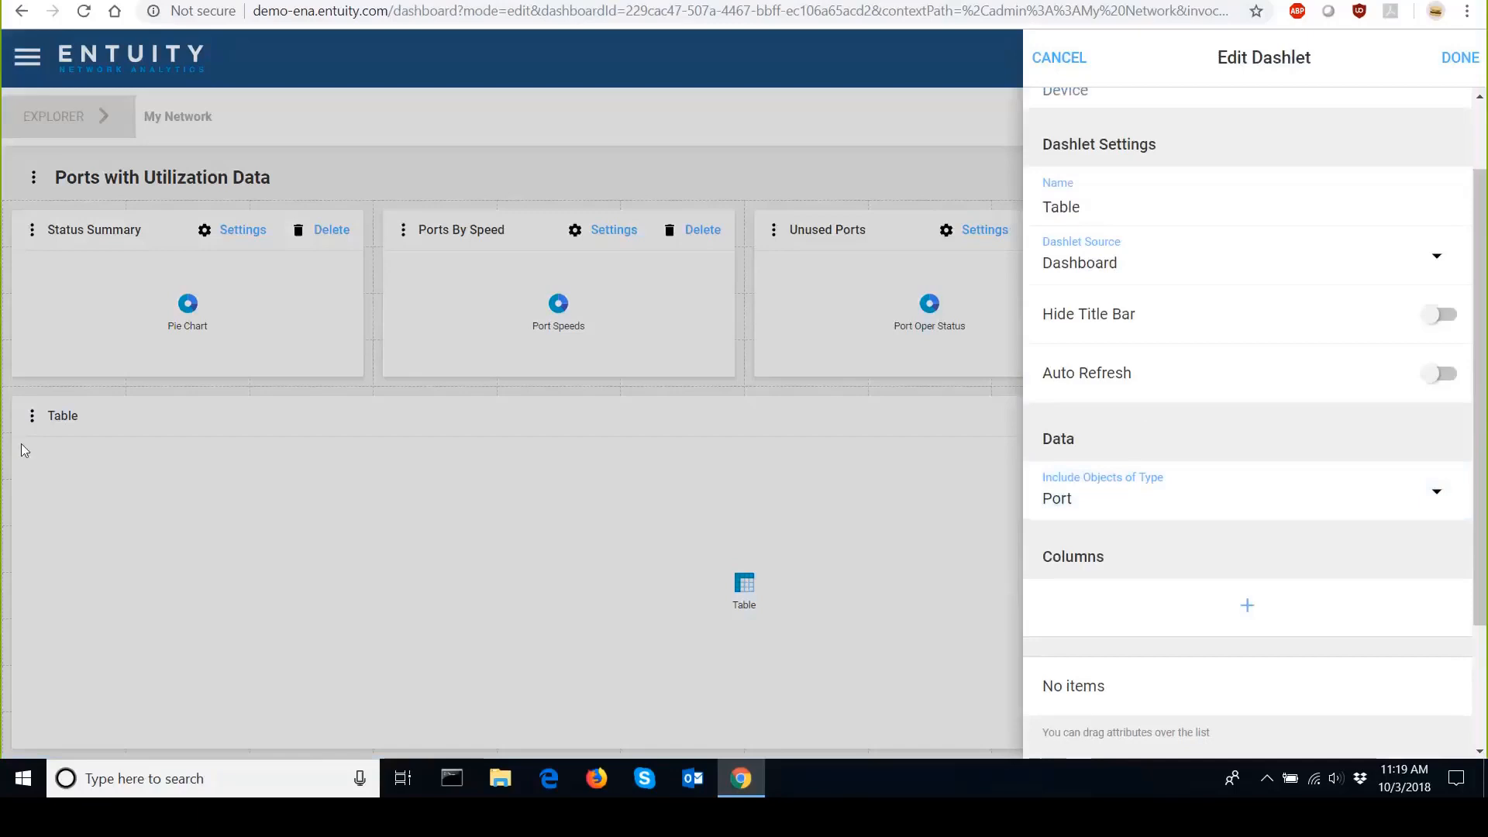
{"action": "left_click", "coordinate": [1116, 214]}
{"action": "key", "text": "BackSpace"}
{"action": "key", "text": "BackSpace"}
{"action": "key", "text": "BackSpace"}
{"action": "key", "text": "BackSpace"}
{"action": "key", "text": "BackSpace"}
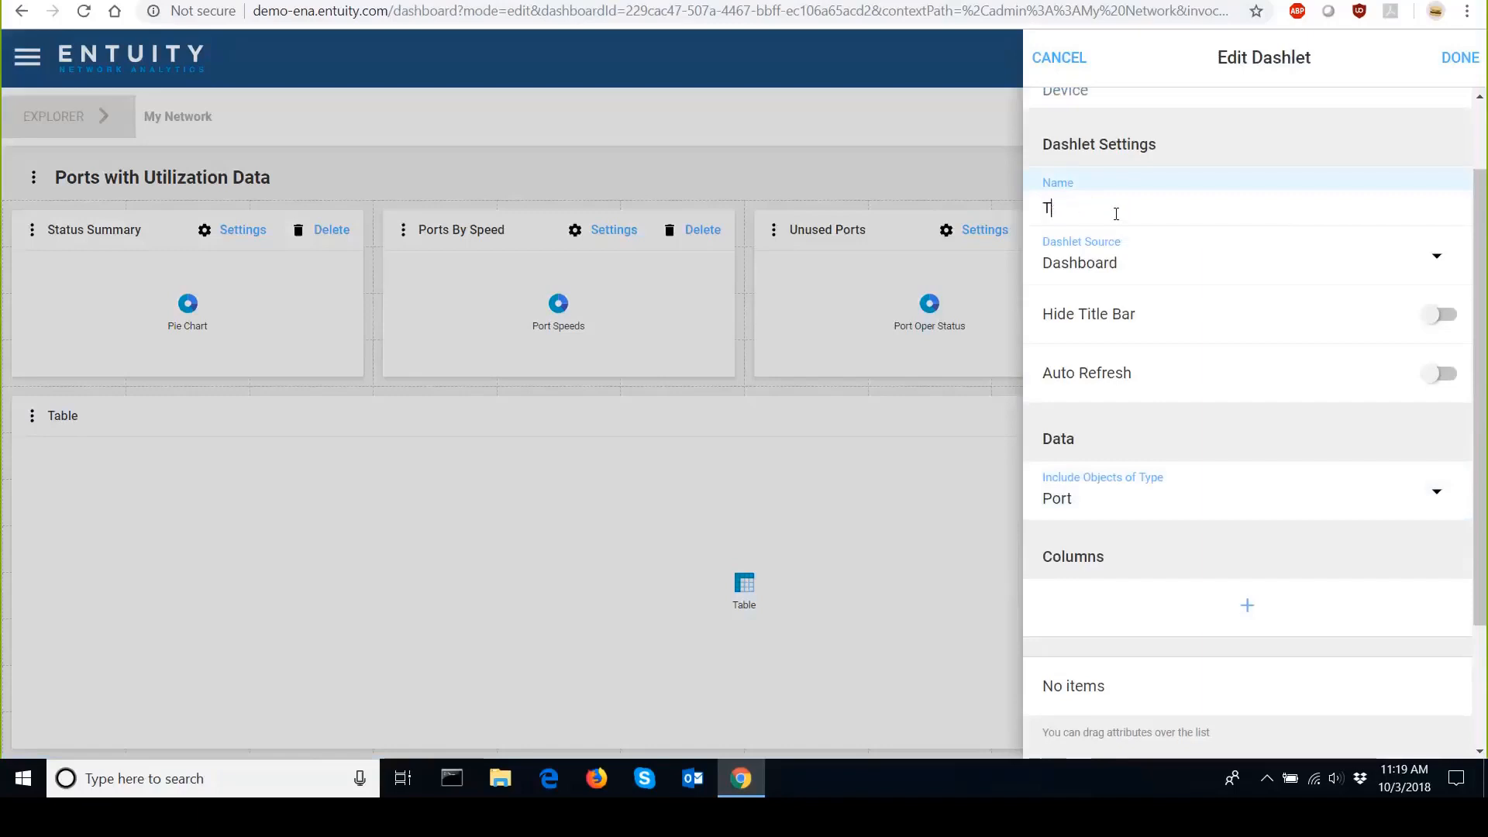
{"action": "type", "text": "Port"}
{"action": "left_click", "coordinate": [1443, 315]}
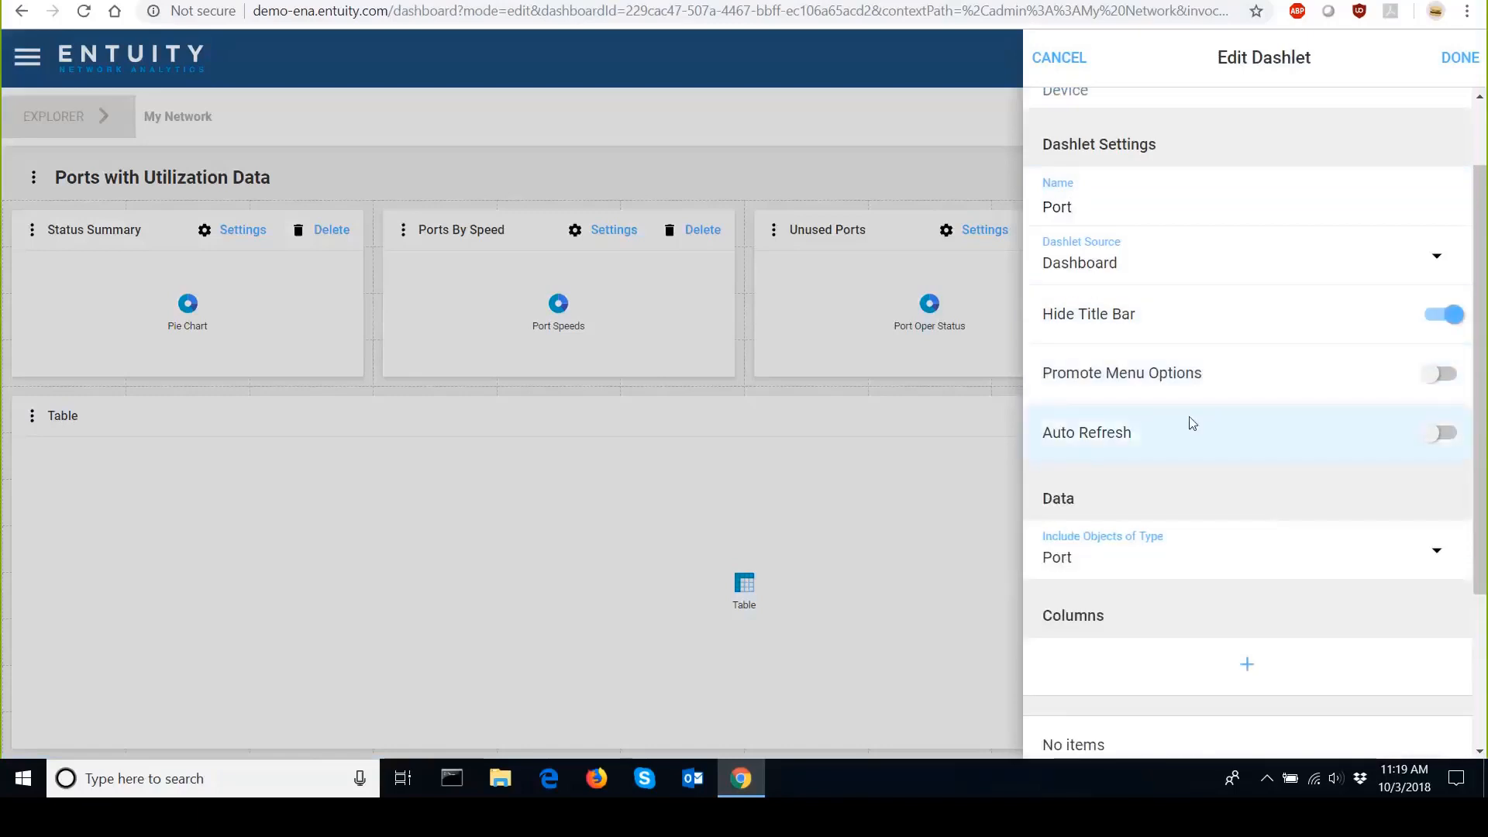
Add a Display Name column to the table dashlet.
{"action": "left_click_drag", "start_coordinate": [1481, 329], "coordinate": [1481, 484]}
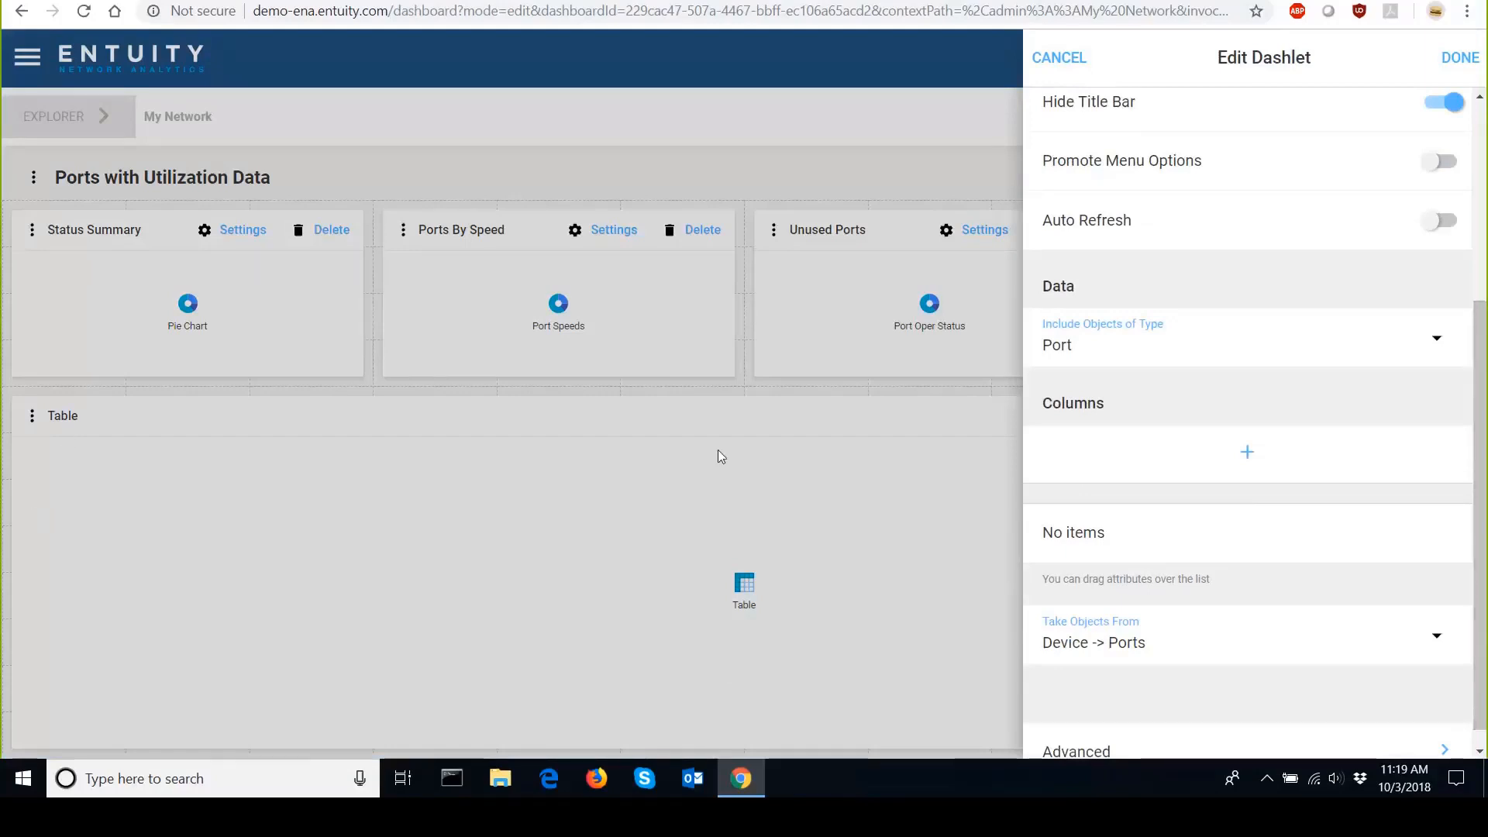
{"action": "left_click", "coordinate": [1248, 458]}
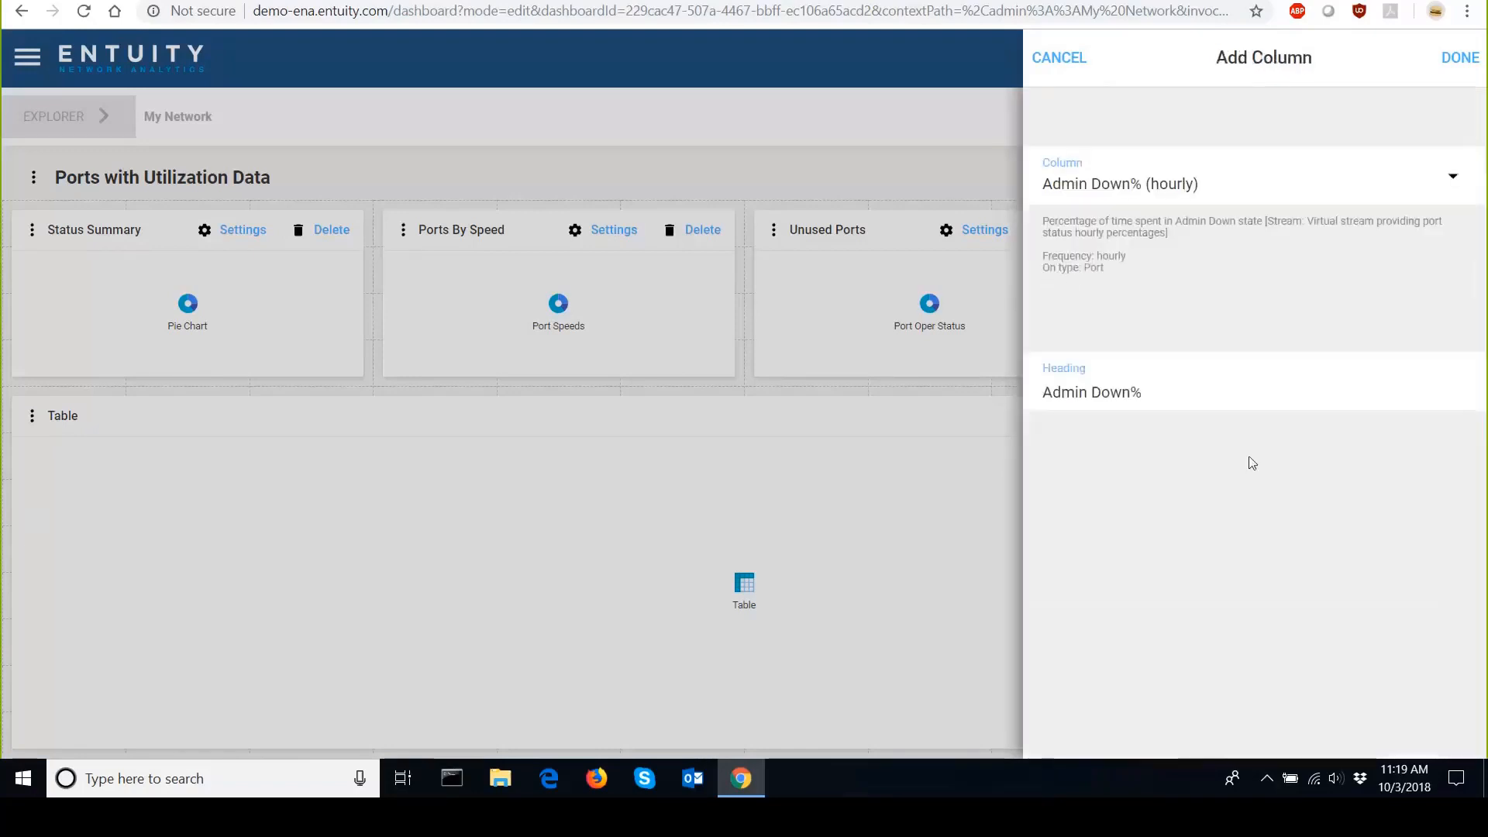
{"action": "left_click", "coordinate": [1455, 190]}
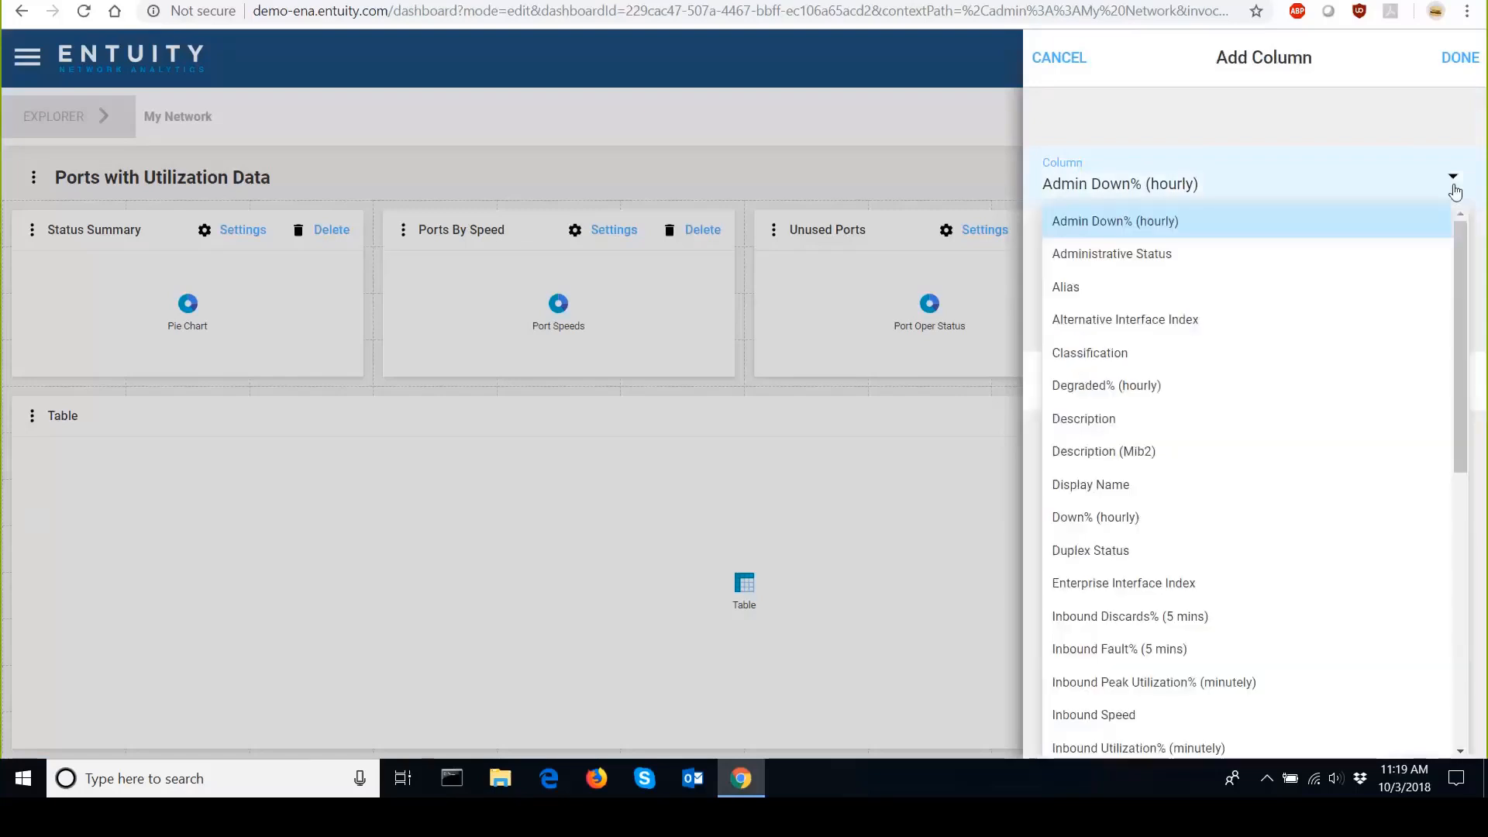
{"action": "left_click", "coordinate": [1302, 489]}
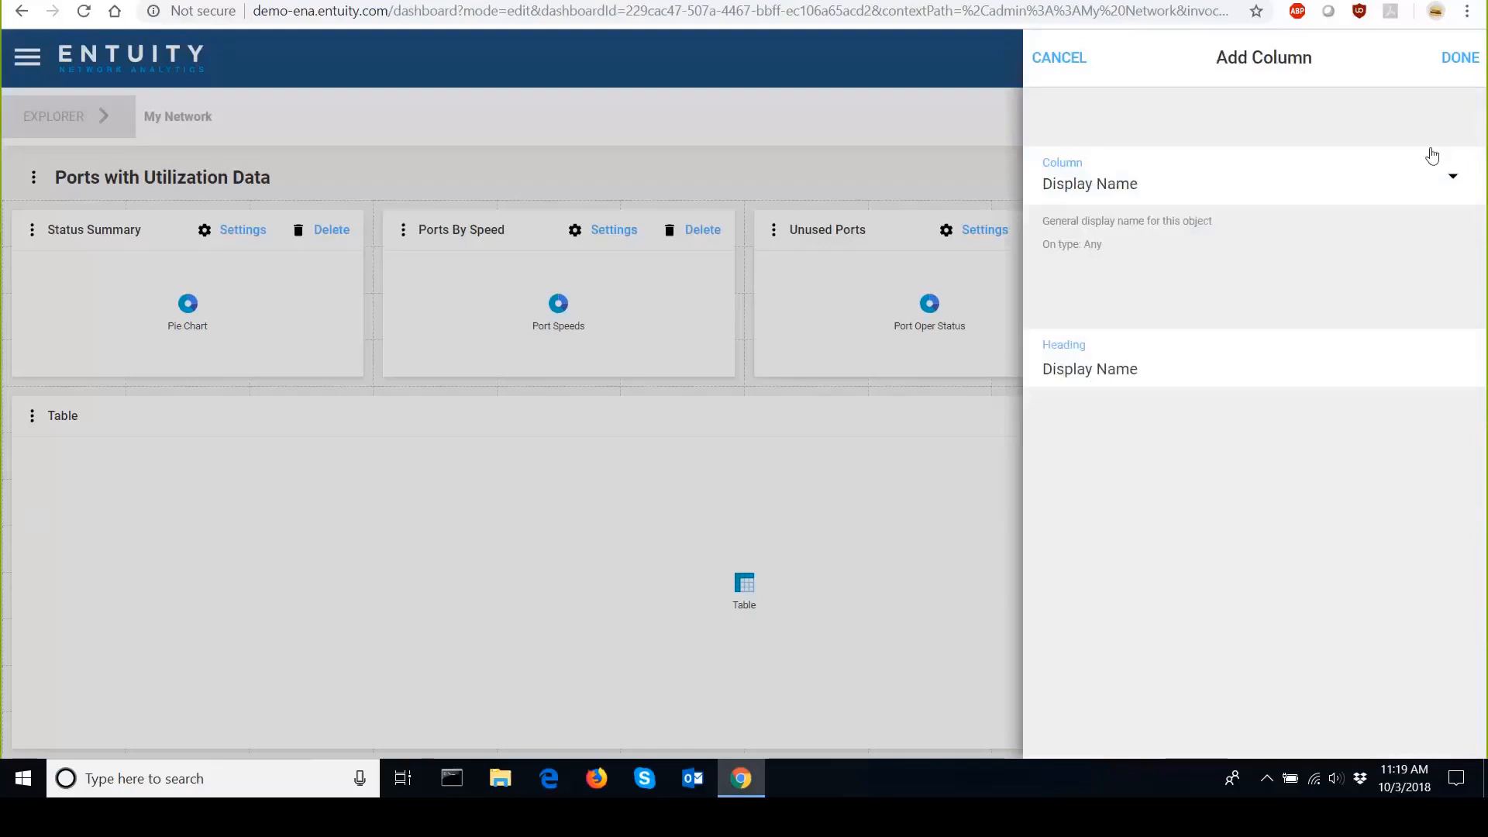
{"action": "left_click", "coordinate": [1478, 68]}
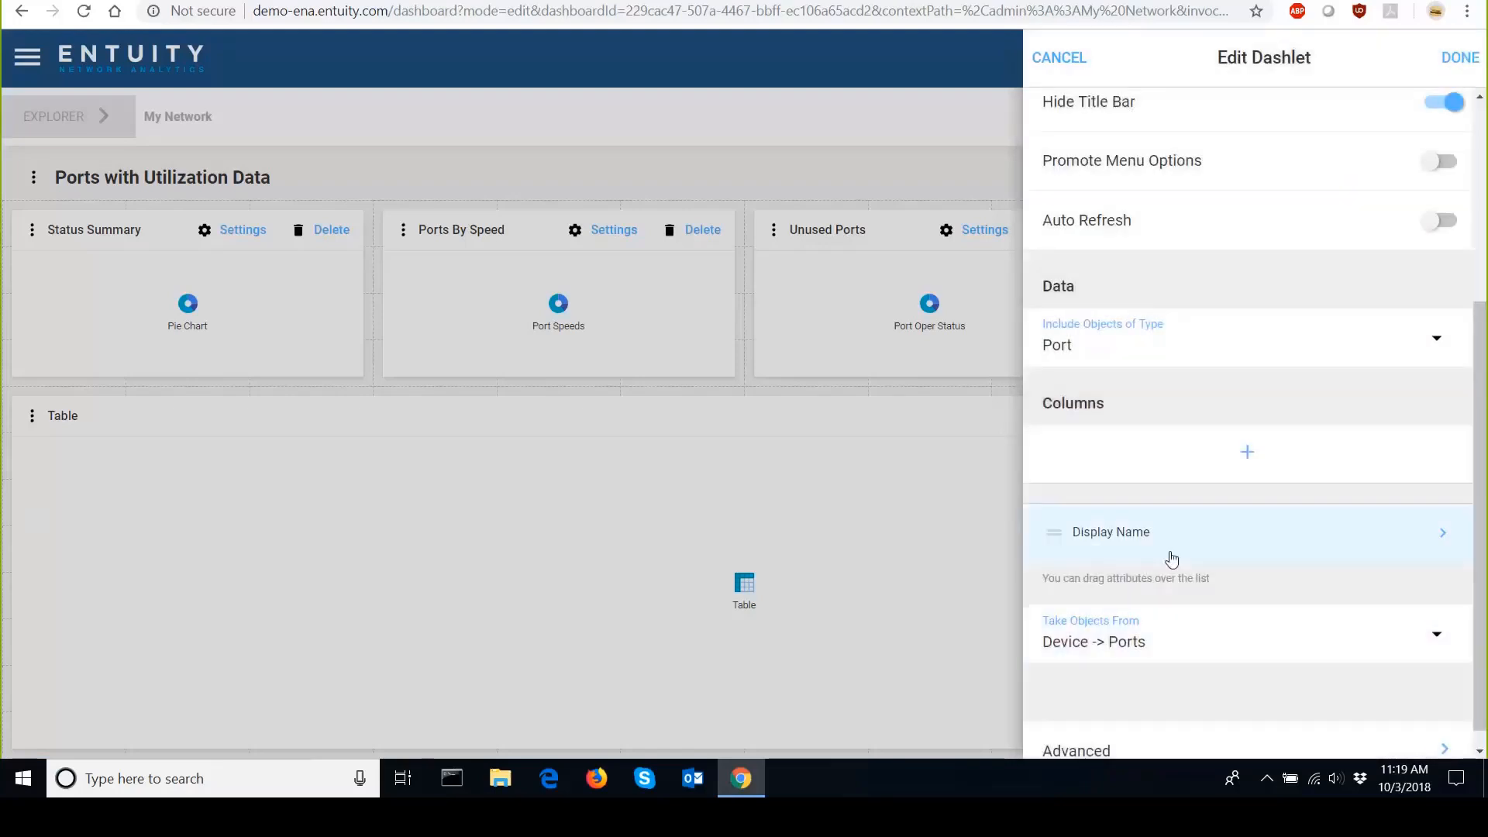
Add an Administrative Status column to the table dashlet.
{"action": "left_click", "coordinate": [1248, 459]}
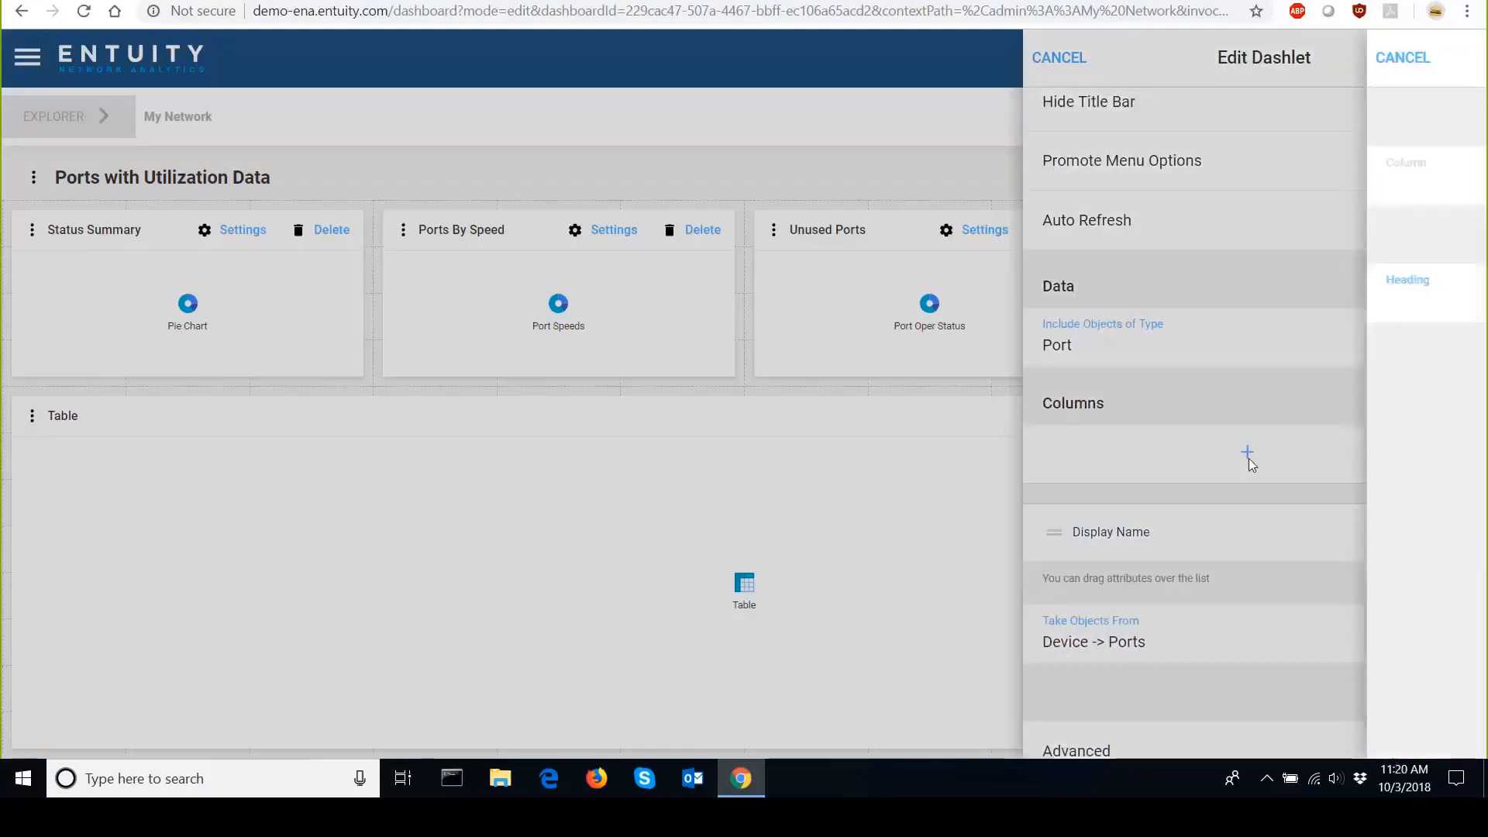
{"action": "left_click", "coordinate": [1377, 196]}
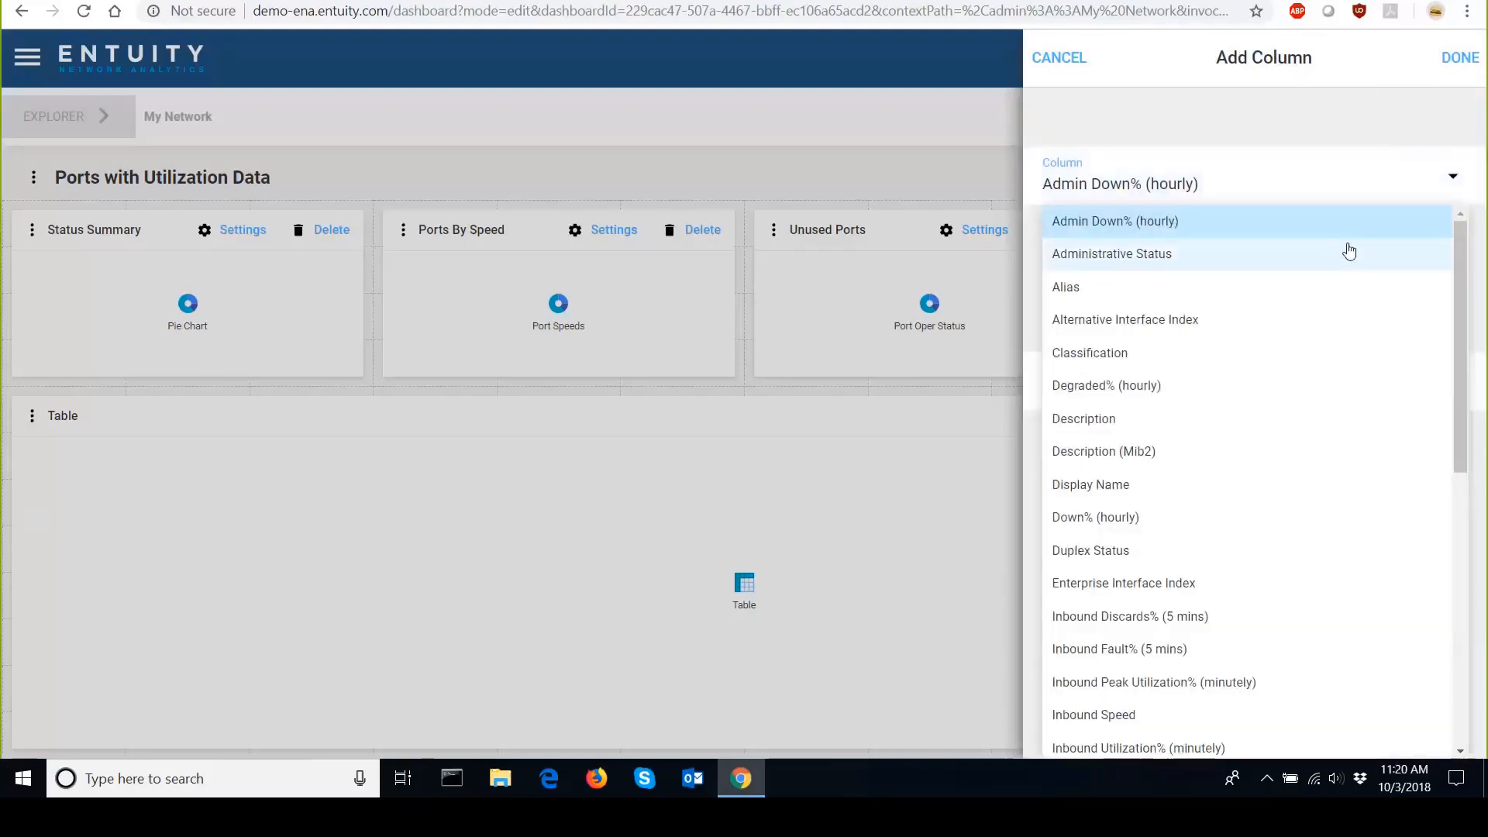
{"action": "left_click", "coordinate": [1348, 253]}
{"action": "left_click", "coordinate": [1240, 379]}
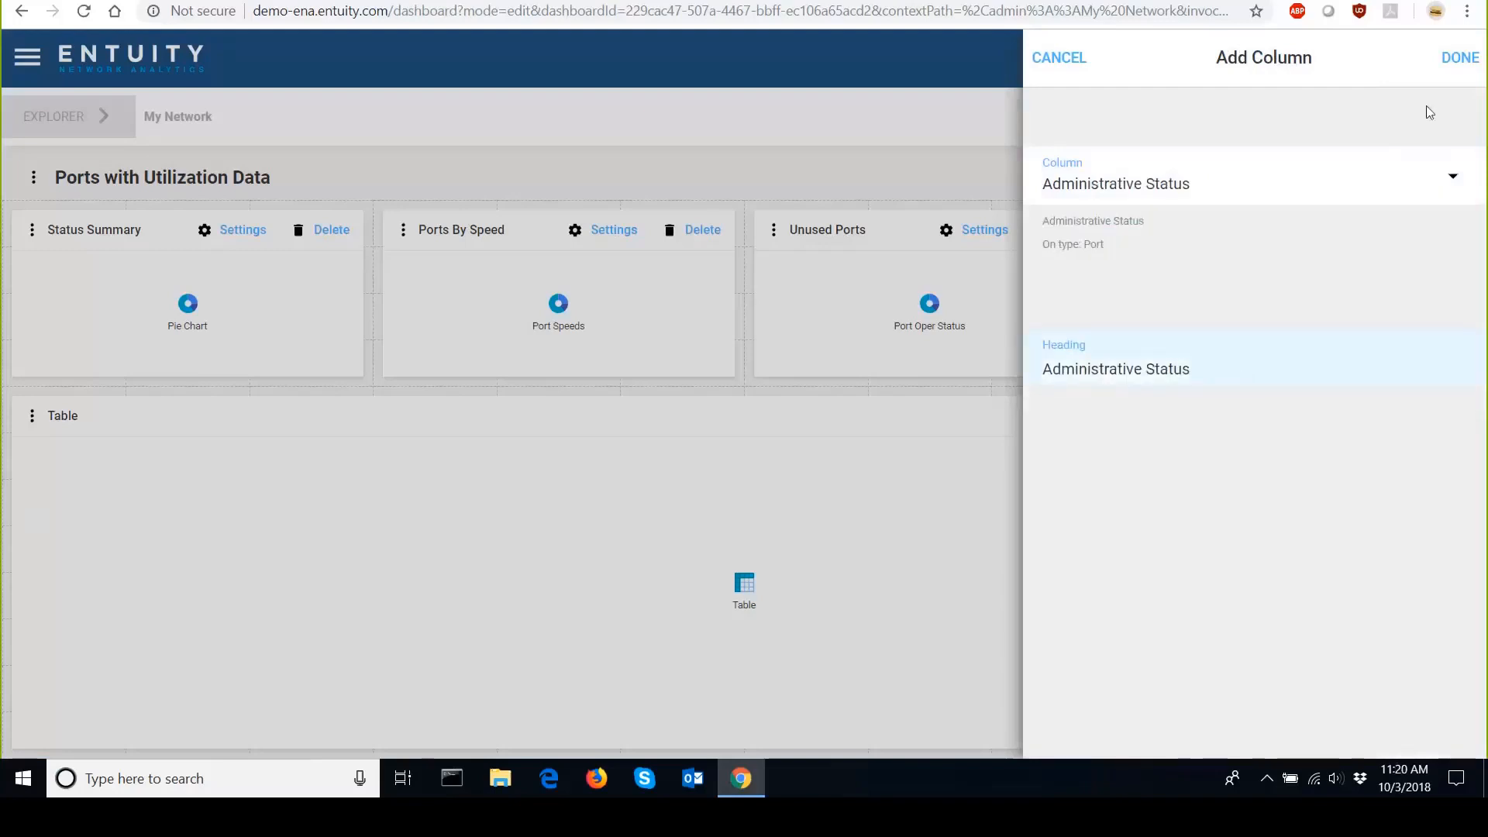
{"action": "left_click", "coordinate": [1460, 58]}
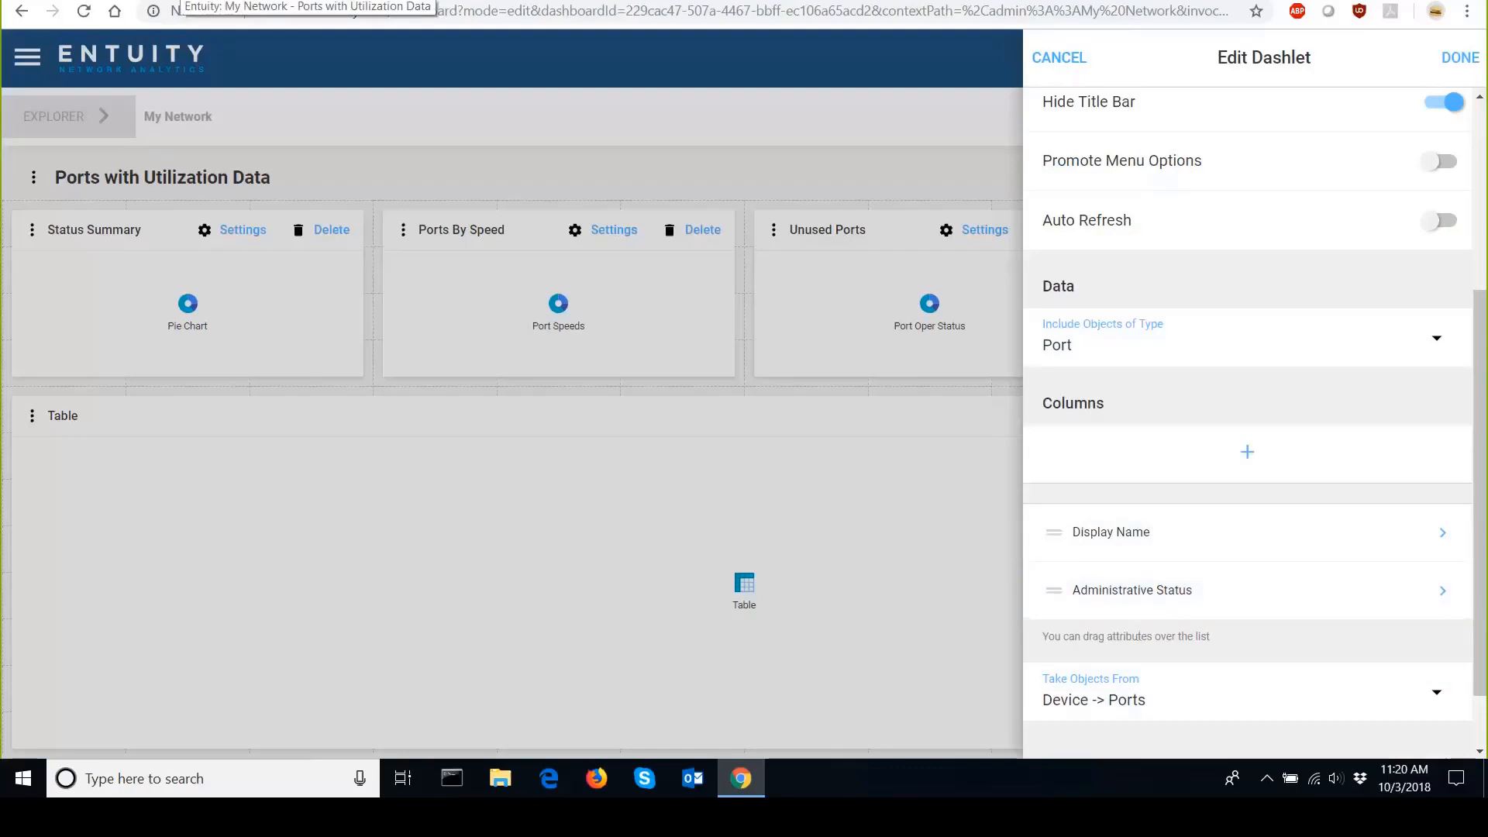
Reload the page and return to the main dashboard view.
{"action": "right_click", "coordinate": [178, 2]}
{"action": "left_click", "coordinate": [199, 55]}
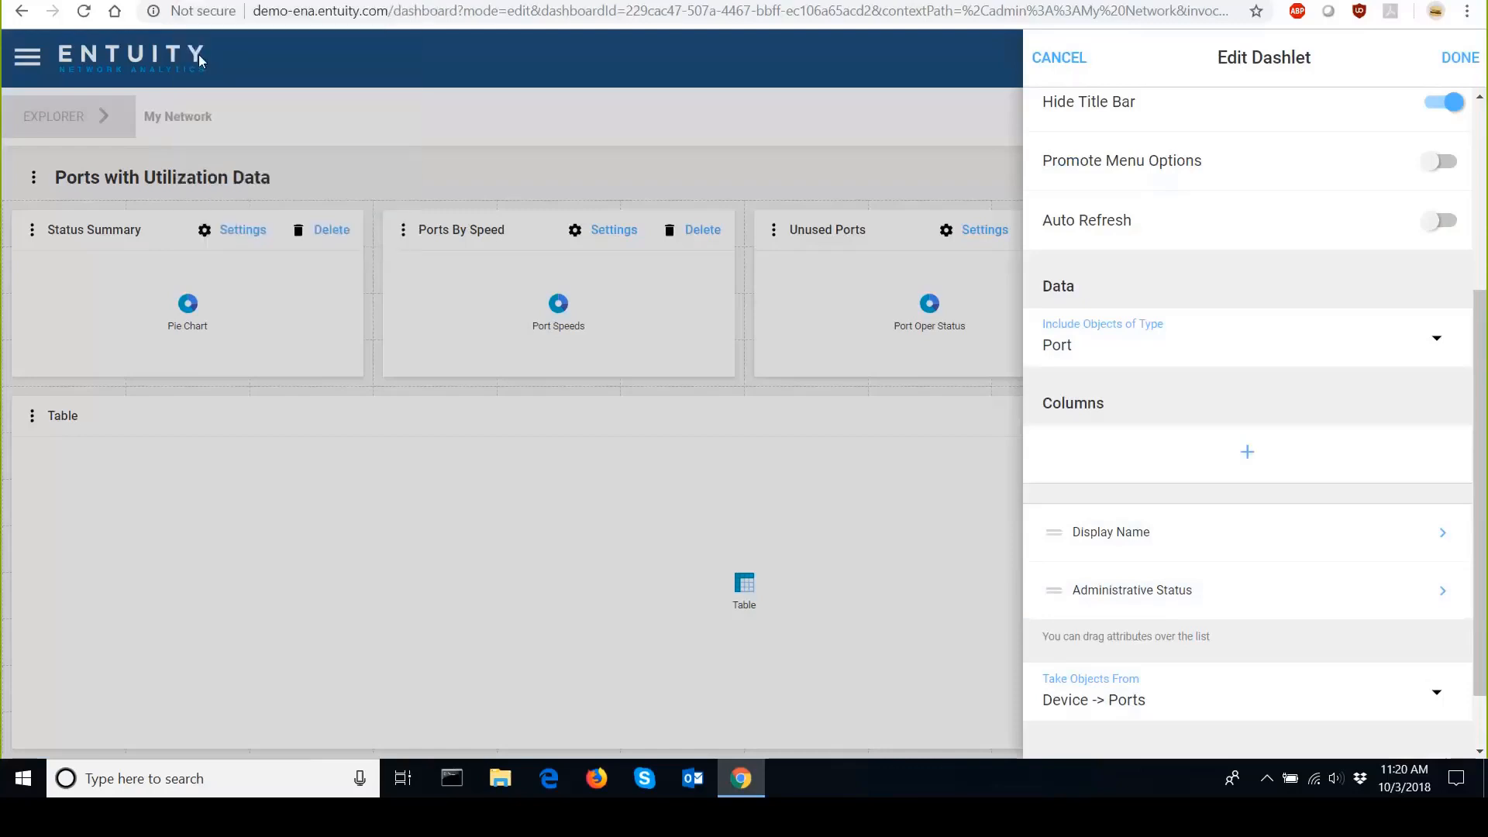
{"action": "left_click", "coordinate": [23, 58]}
{"action": "left_click", "coordinate": [46, 123]}
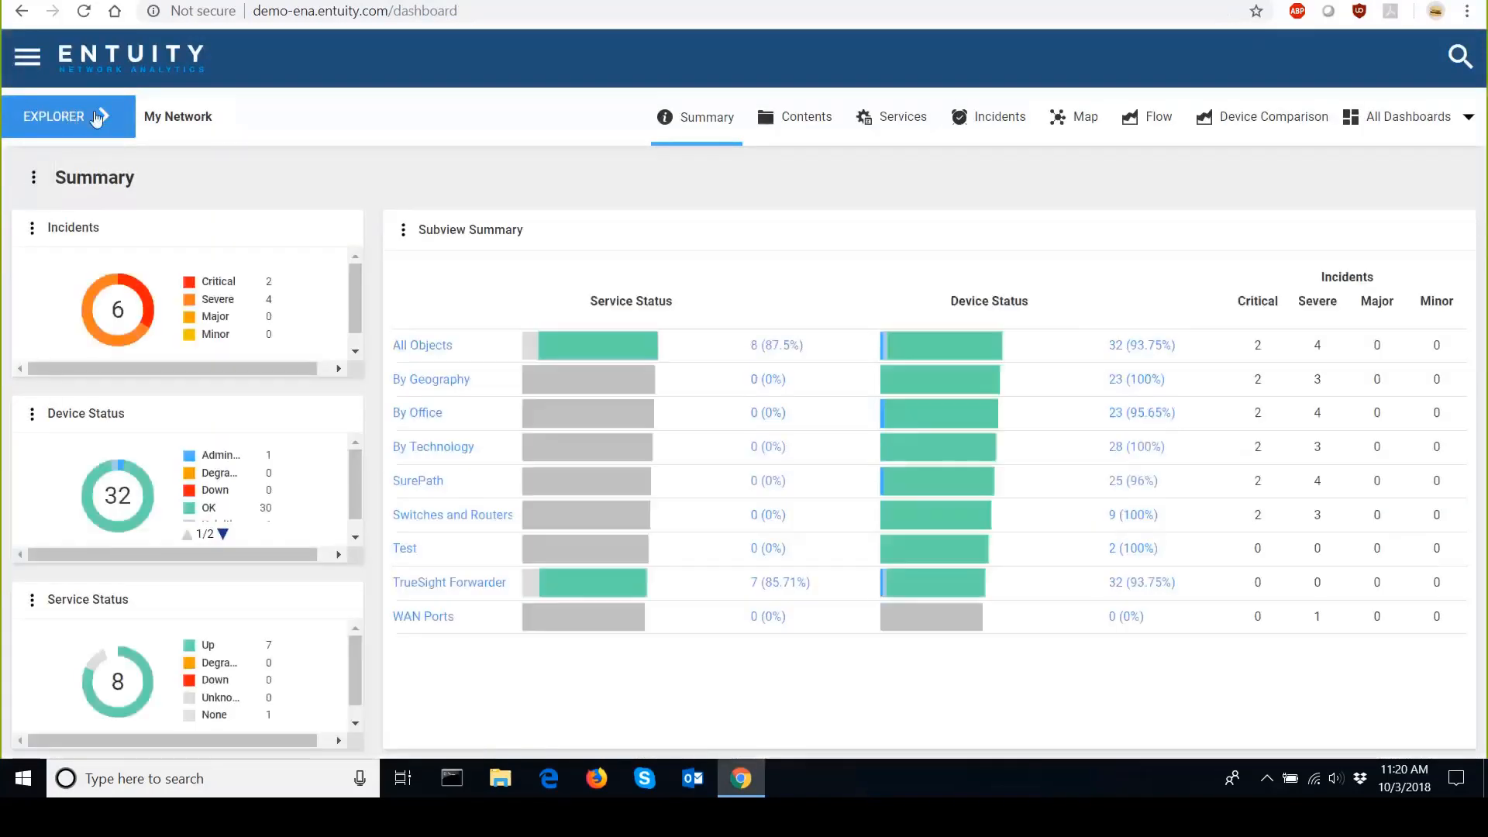
Open the Attributes dashboard for port Serial0/0/1 on device ca01 in a separate browser window.
{"action": "left_click", "coordinate": [107, 117]}
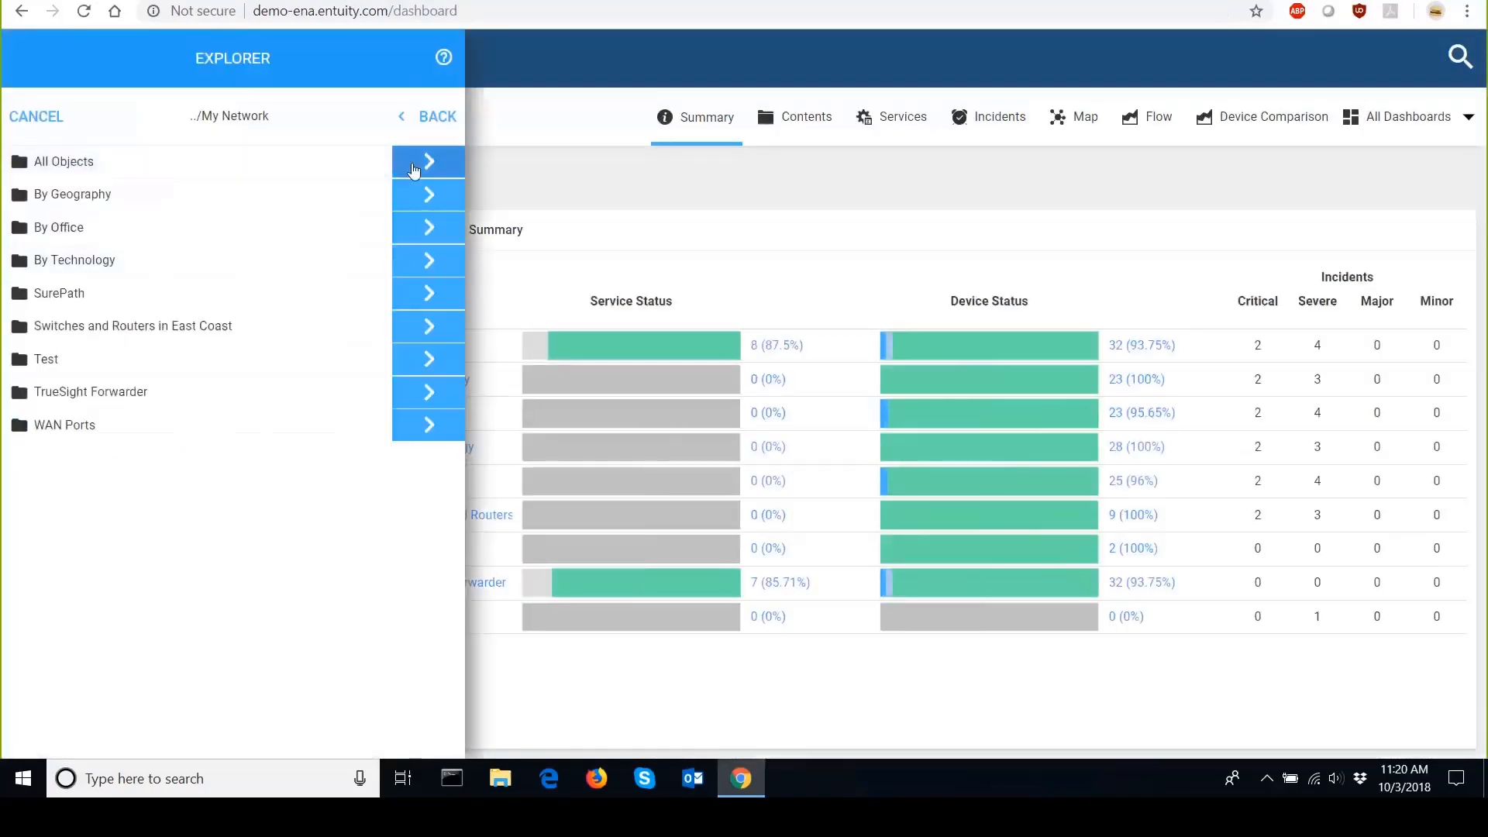
{"action": "left_click", "coordinate": [414, 159]}
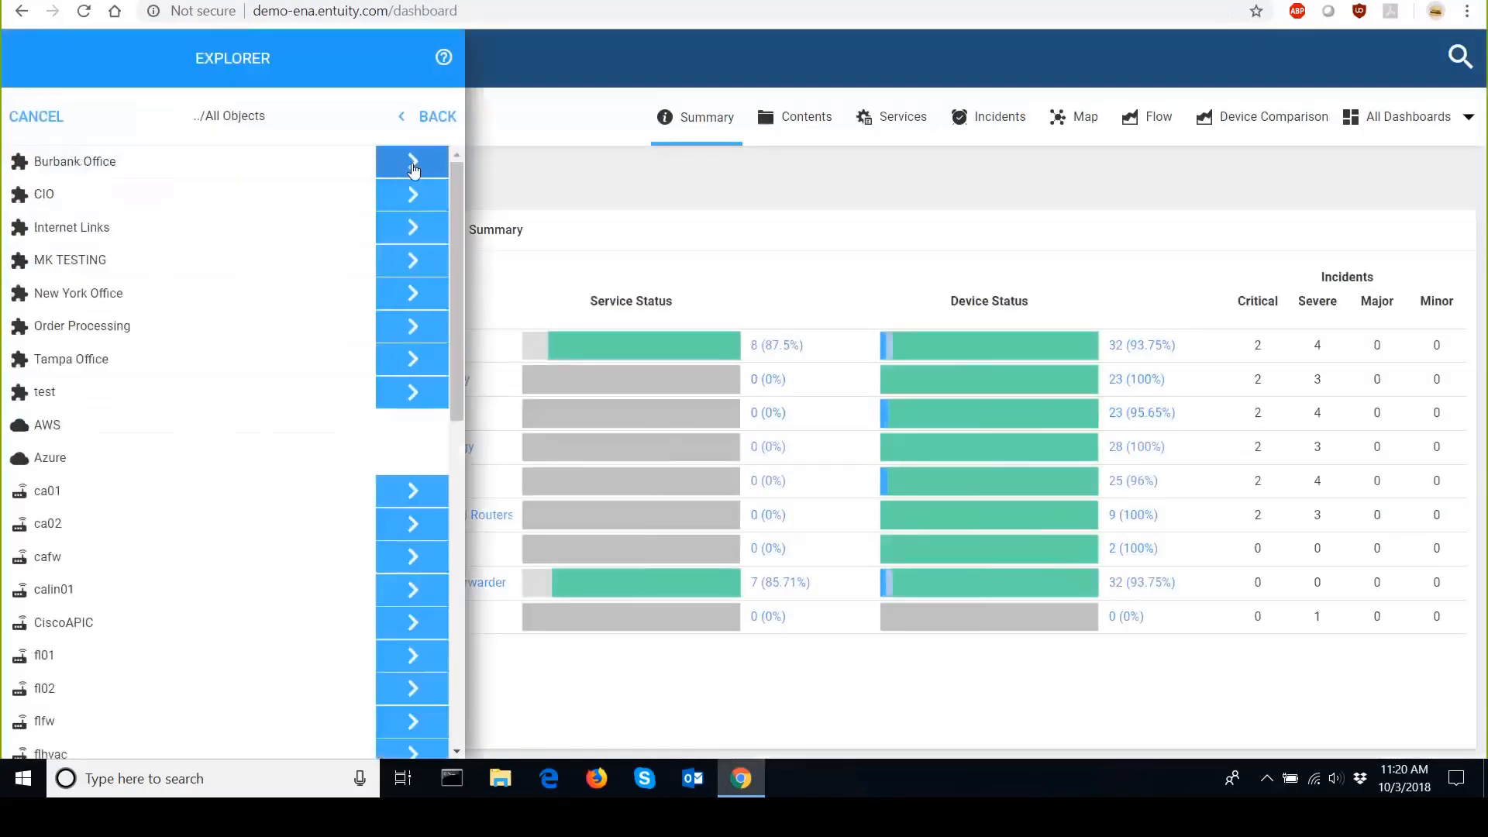
{"action": "left_click", "coordinate": [397, 498]}
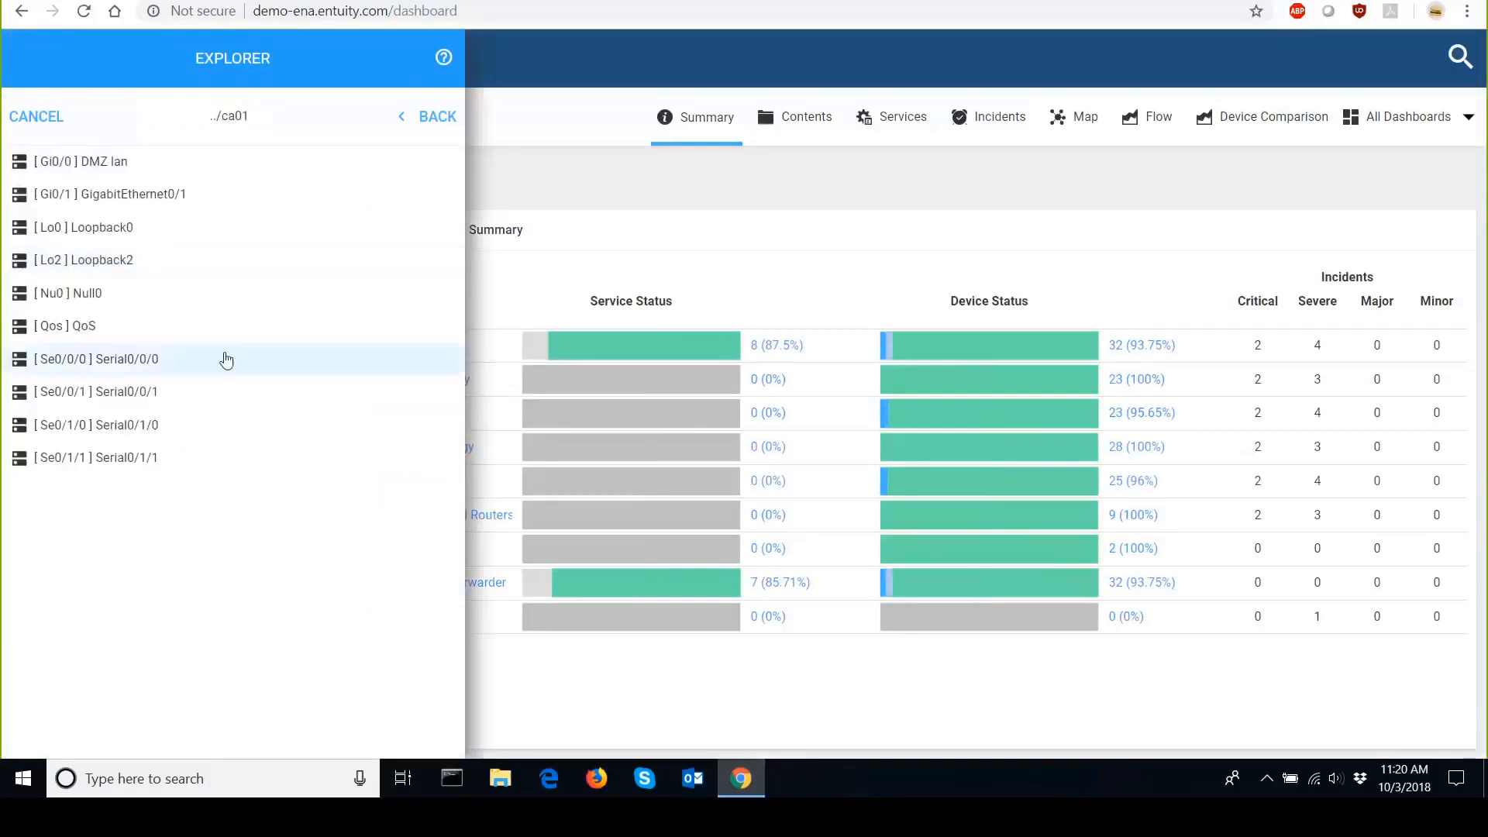
{"action": "left_click", "coordinate": [218, 391]}
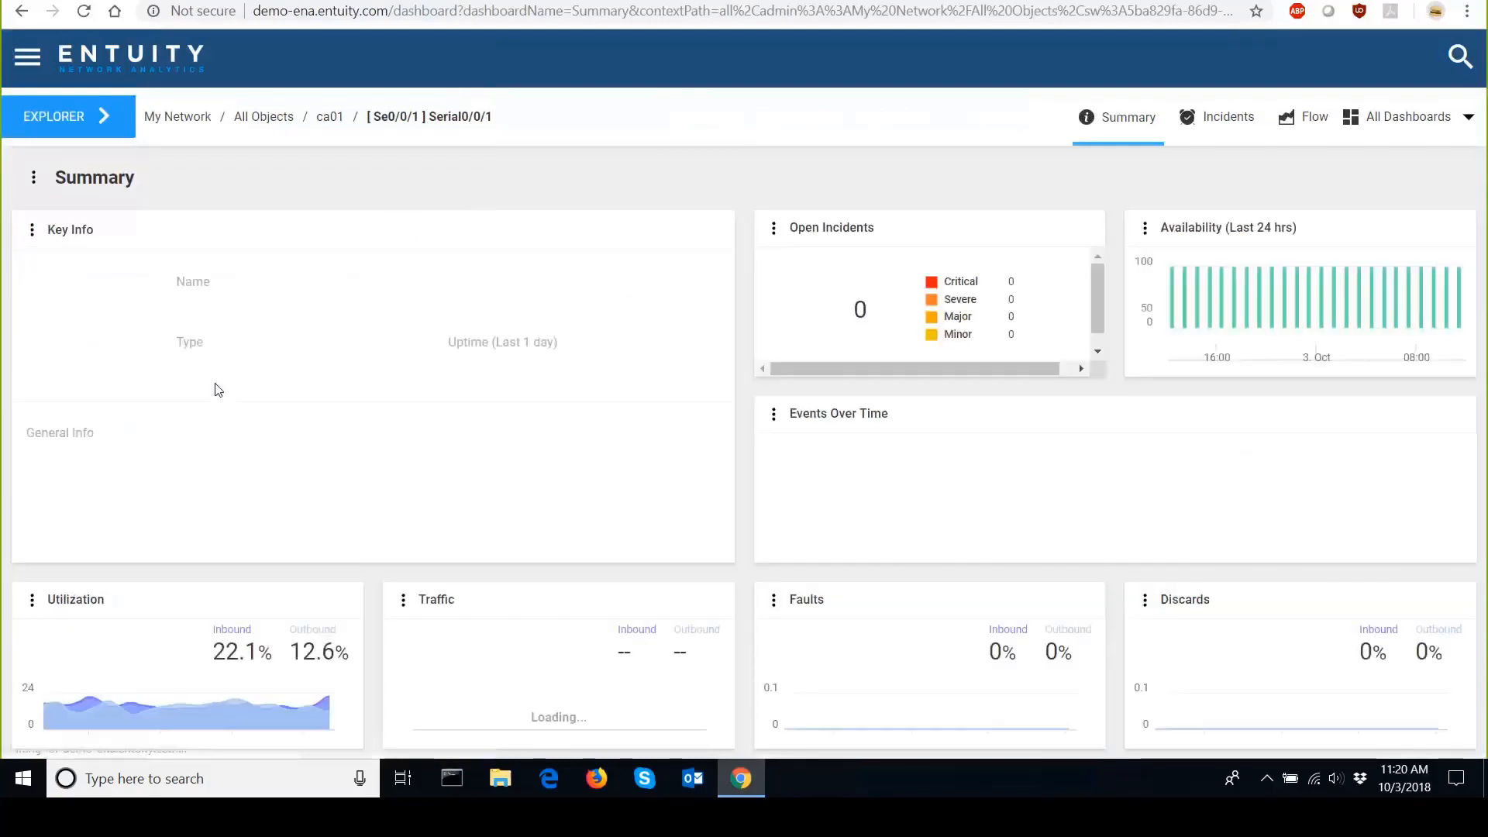
{"action": "left_click", "coordinate": [1469, 118]}
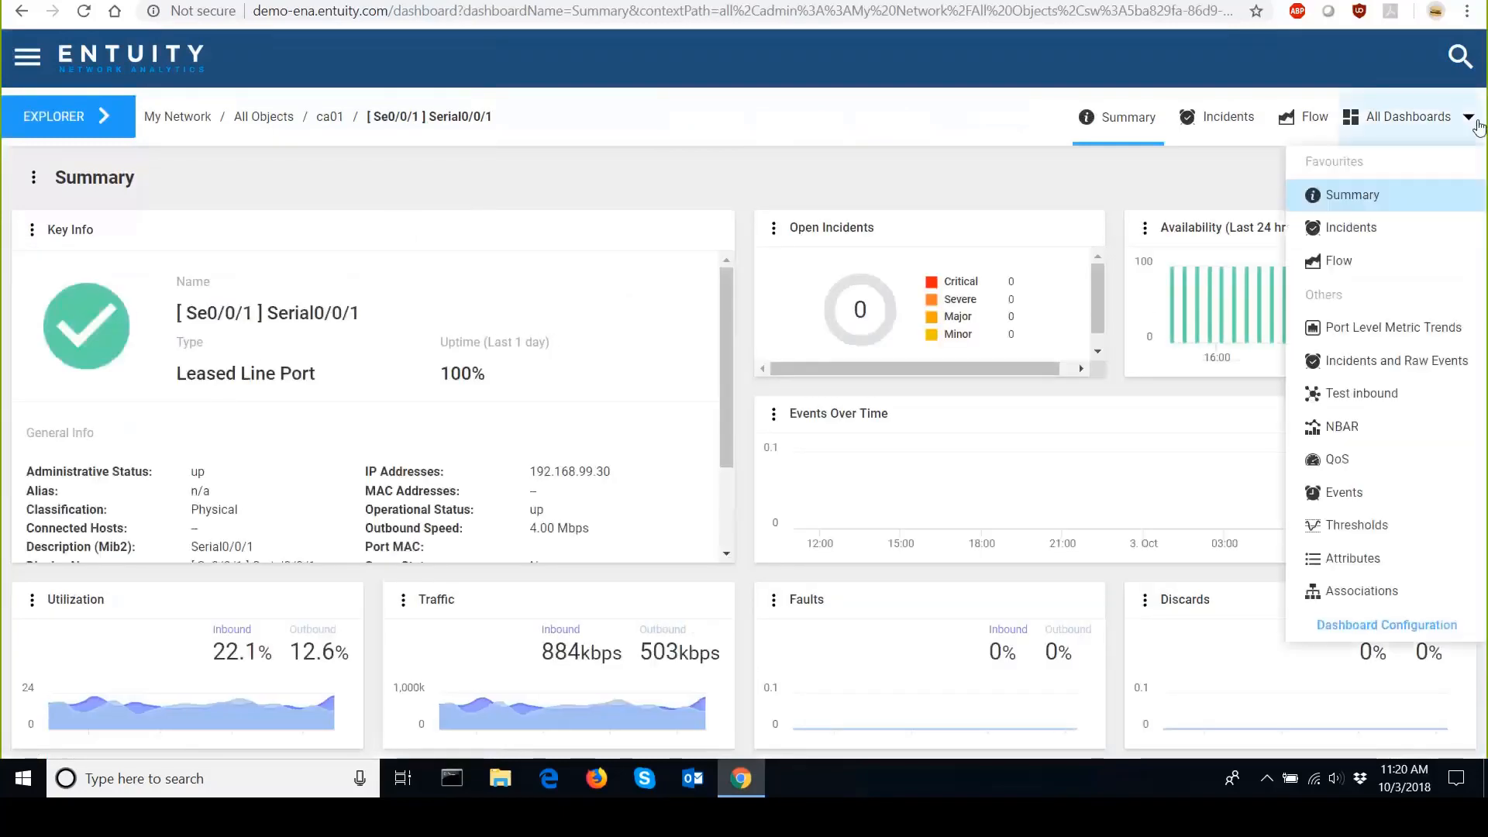
{"action": "left_click", "coordinate": [1452, 568]}
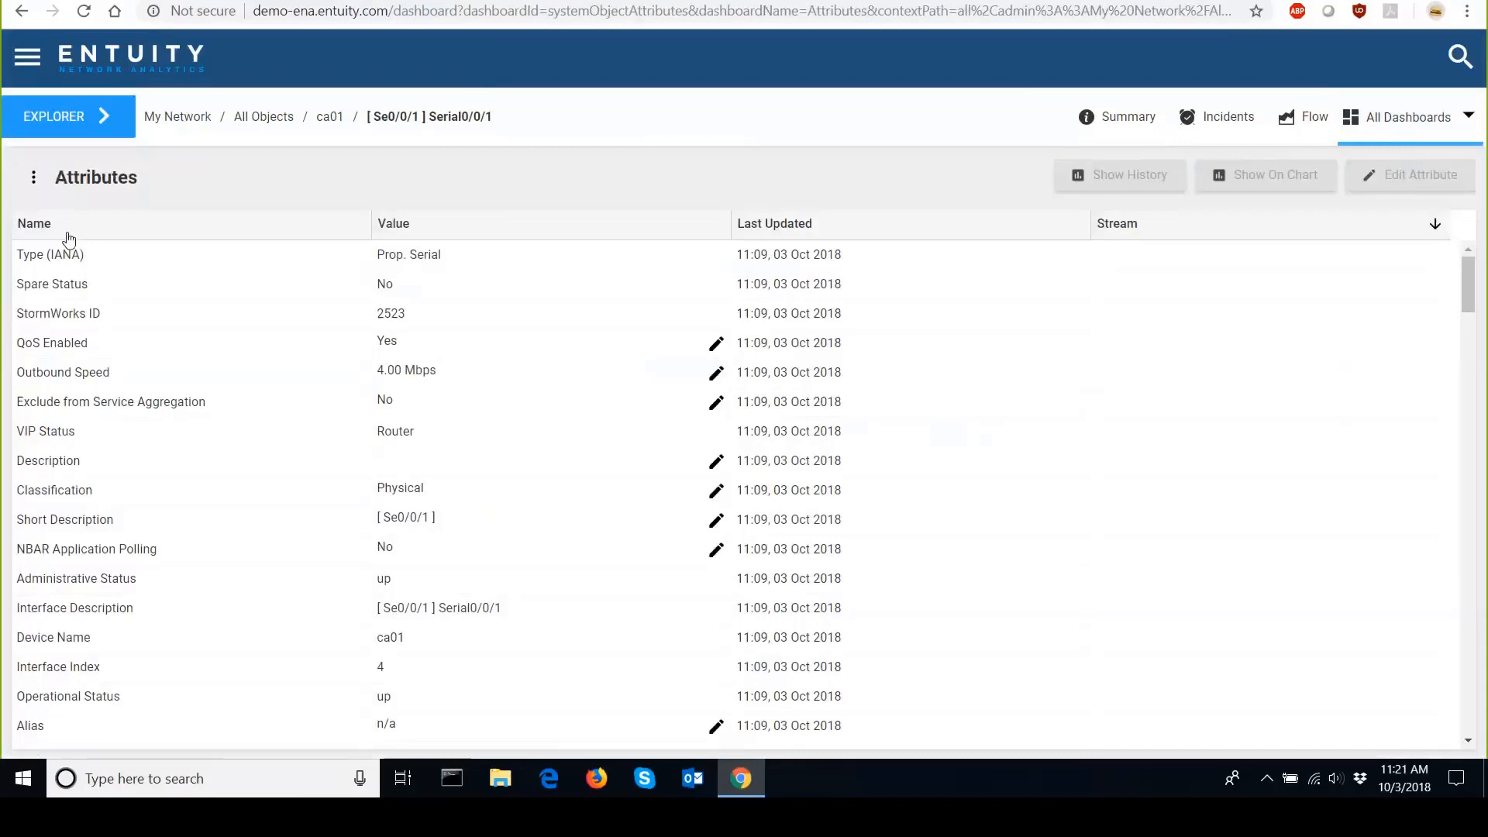
{"action": "left_click", "coordinate": [69, 238]}
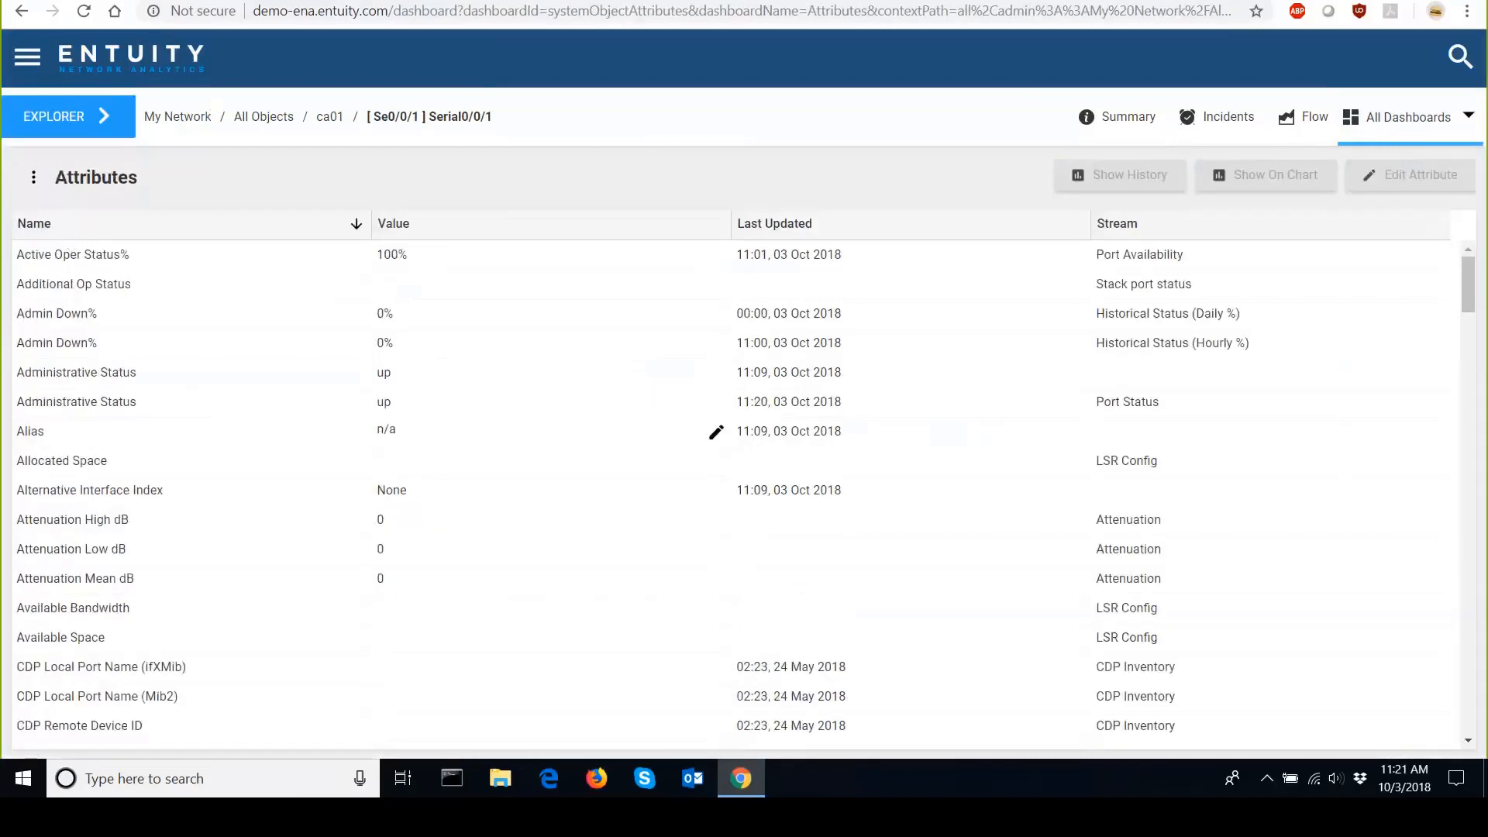
Place the Attributes window beside the dashlet editor and add the Operational Status attribute as a table column.
{"action": "left_click_drag", "start_coordinate": [479, 1], "coordinate": [1345, 1]}
{"action": "left_click", "coordinate": [1421, 1]}
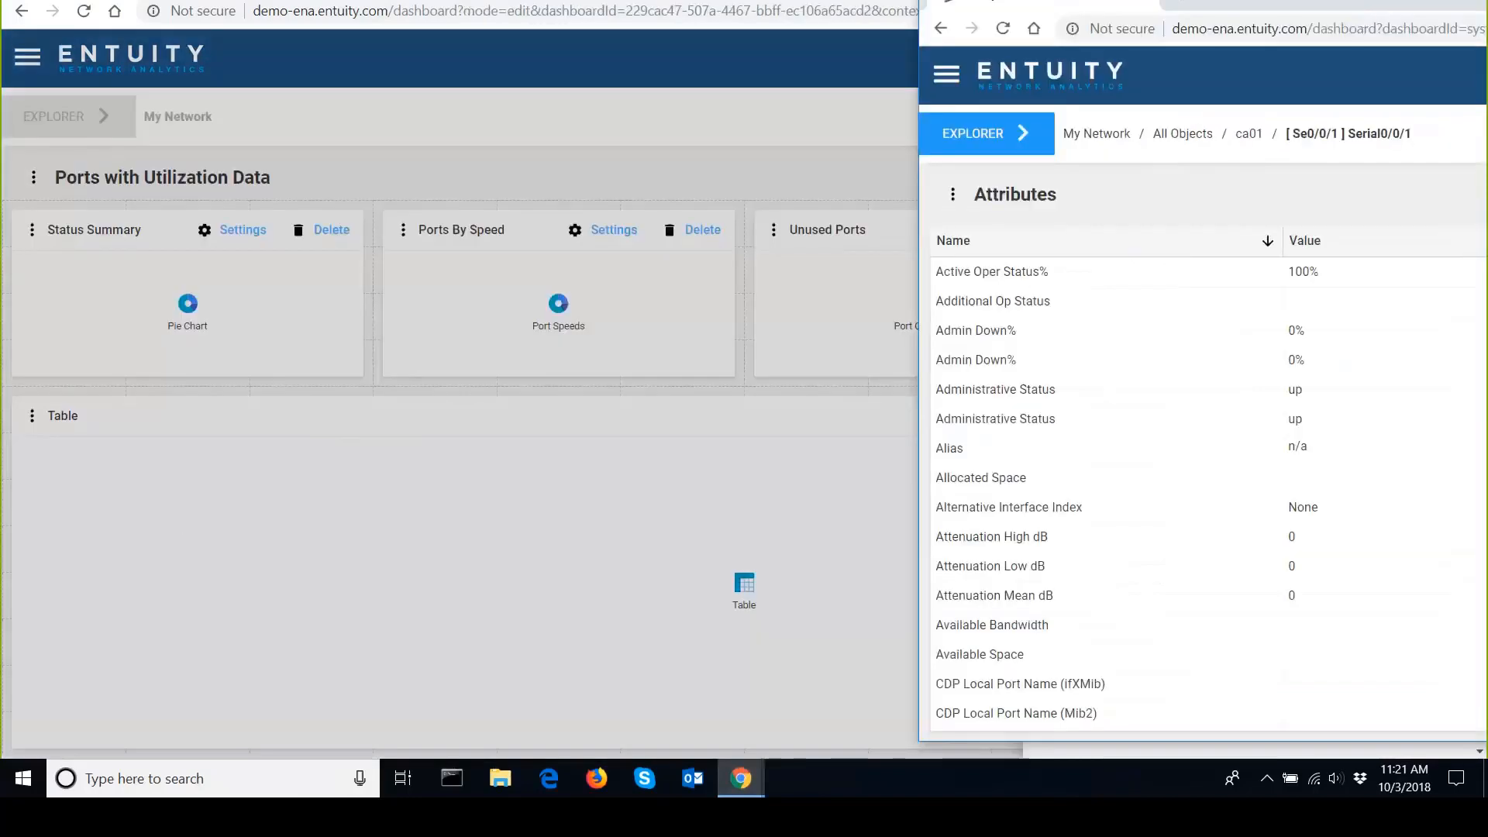
{"action": "left_click", "coordinate": [1487, 1]}
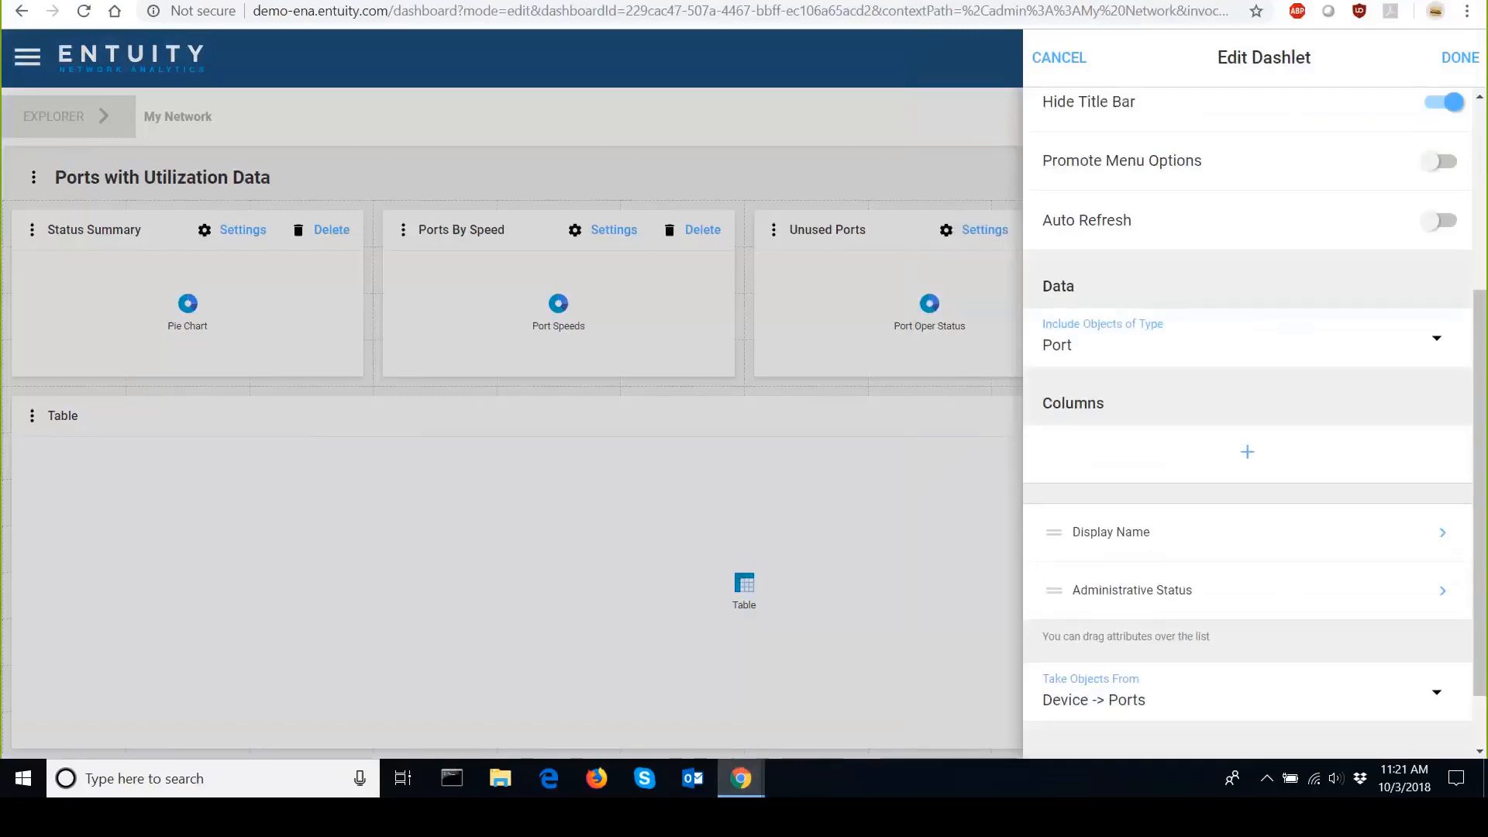
{"action": "left_click", "coordinate": [1421, 1]}
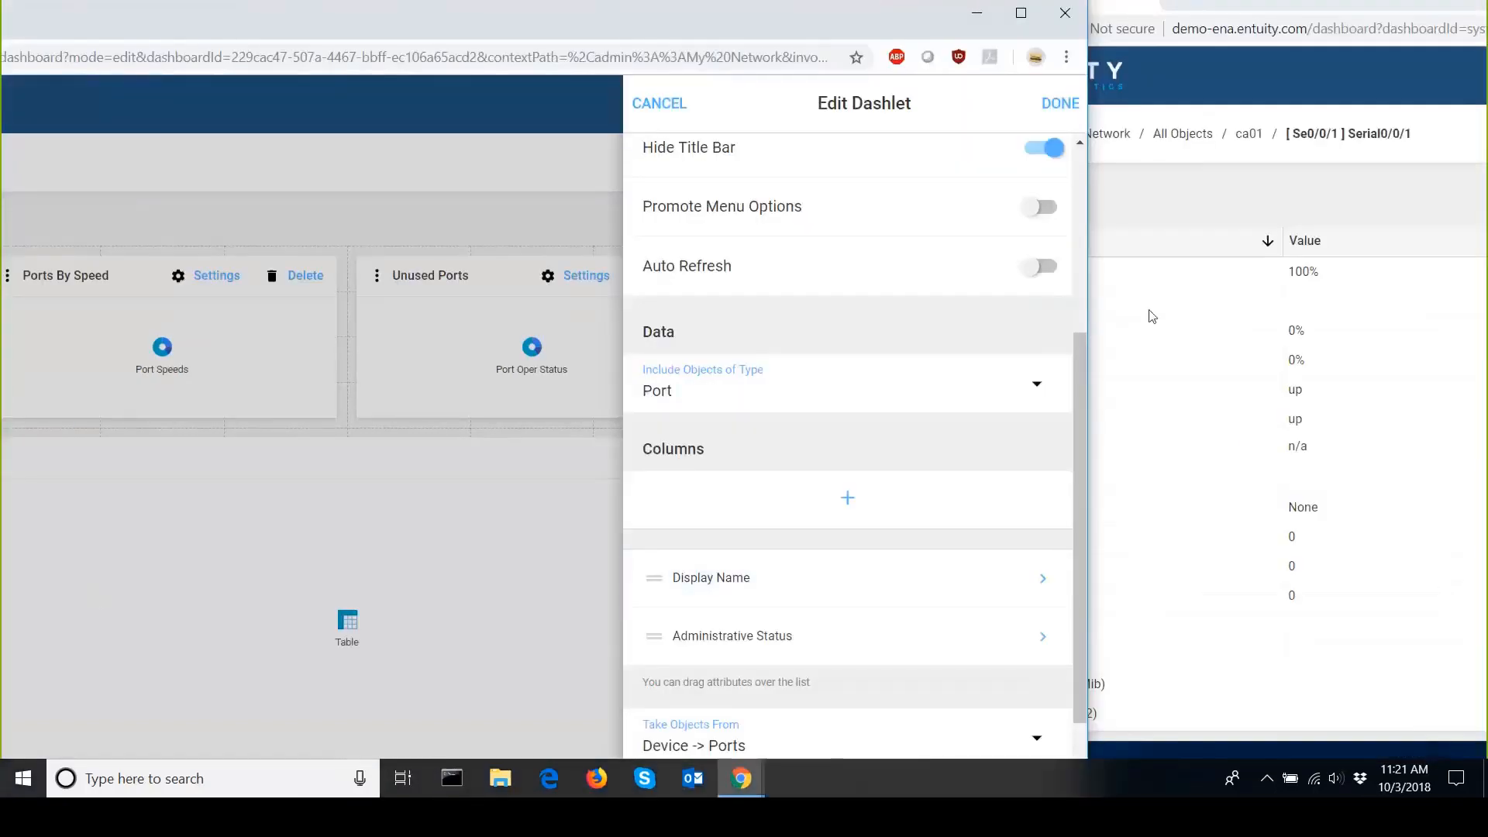
{"action": "left_click", "coordinate": [1325, 17]}
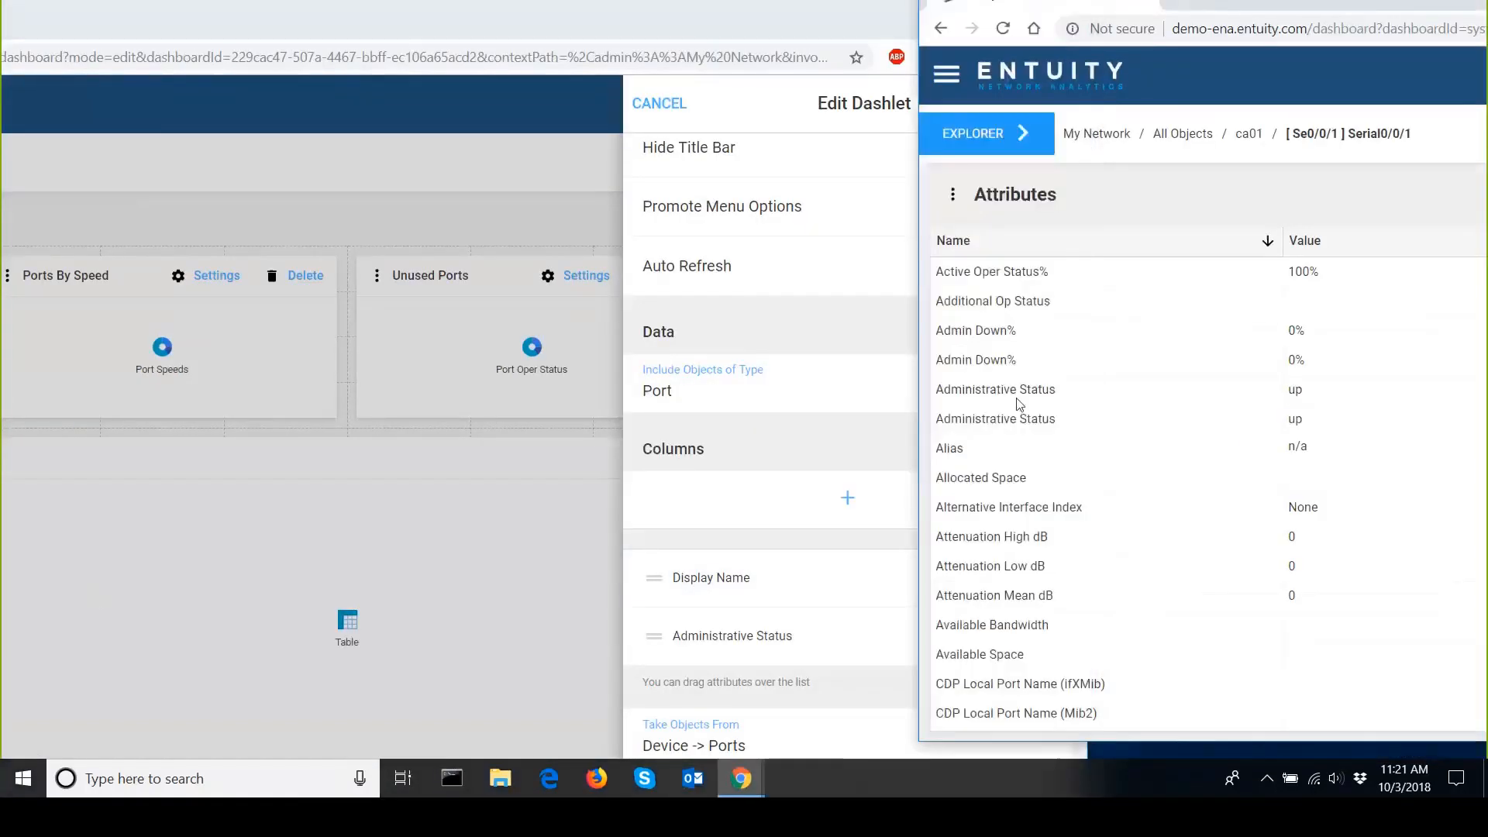
{"action": "scroll", "coordinate": [1127, 377], "scroll_direction": "down", "scroll_amount": 20}
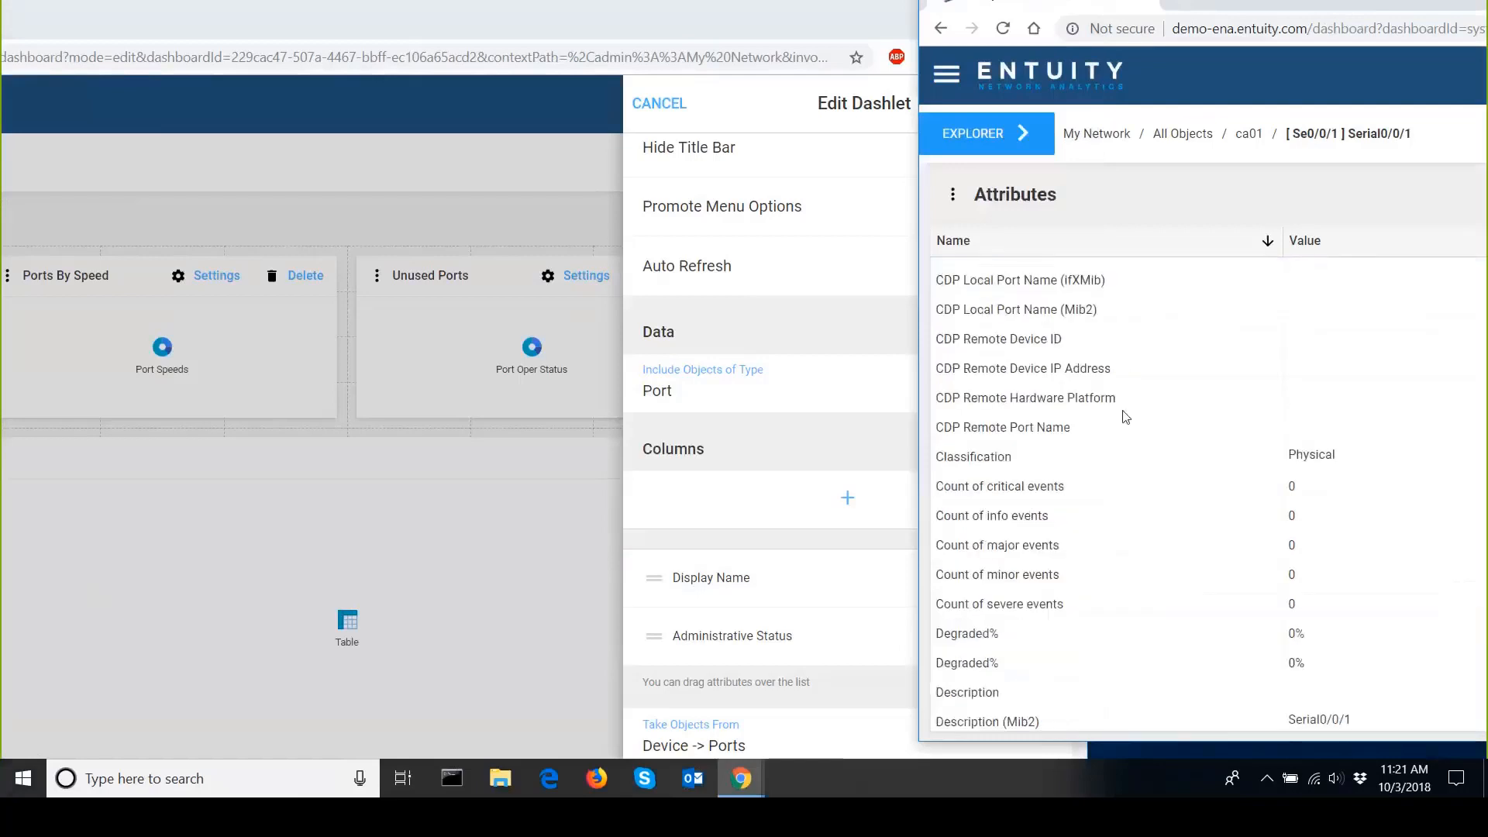
{"action": "scroll", "coordinate": [1126, 417], "scroll_direction": "down", "scroll_amount": 20}
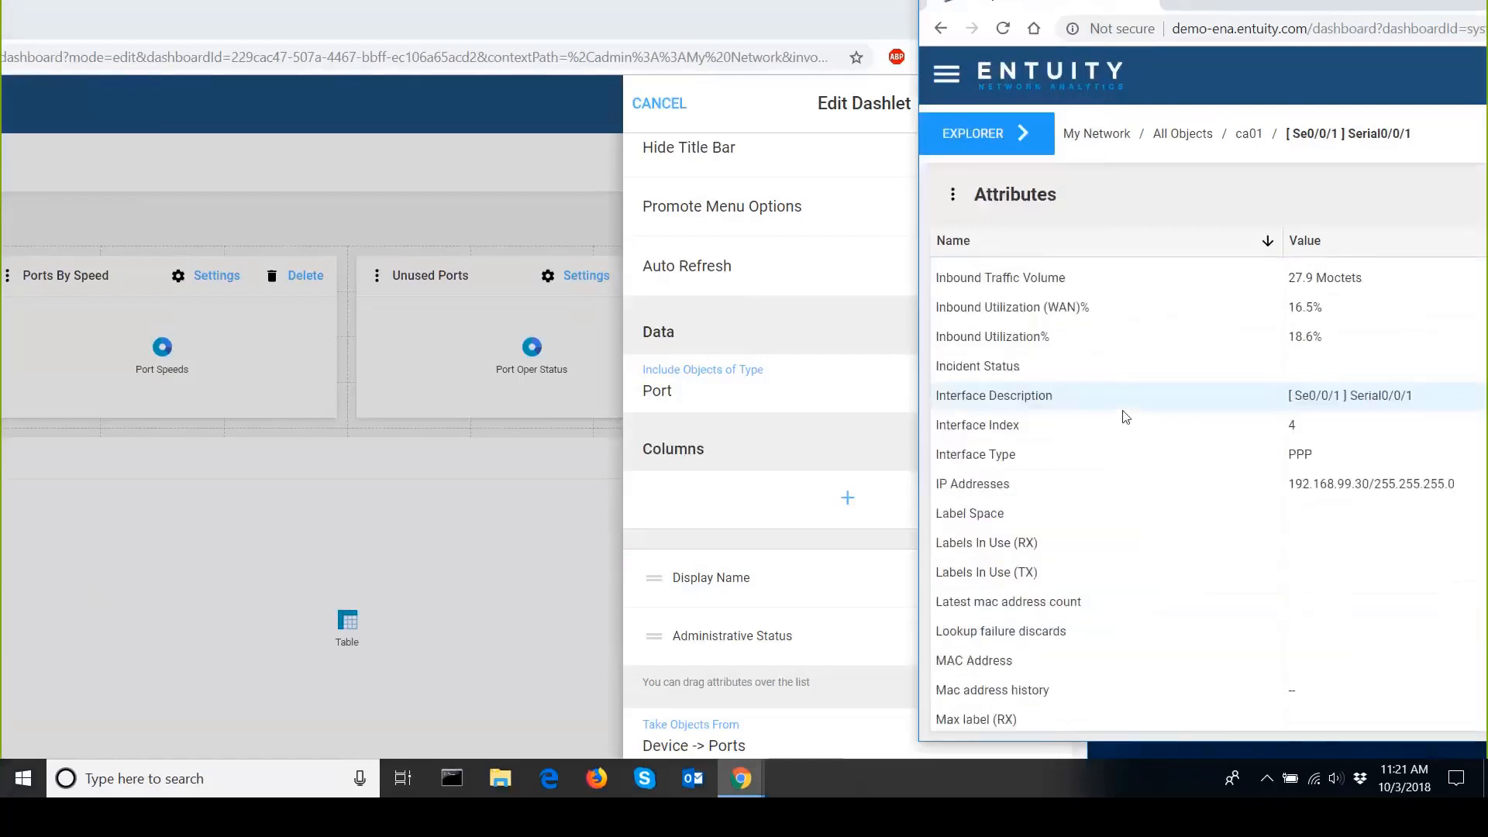
{"action": "scroll", "coordinate": [1126, 417], "scroll_direction": "down", "scroll_amount": 1}
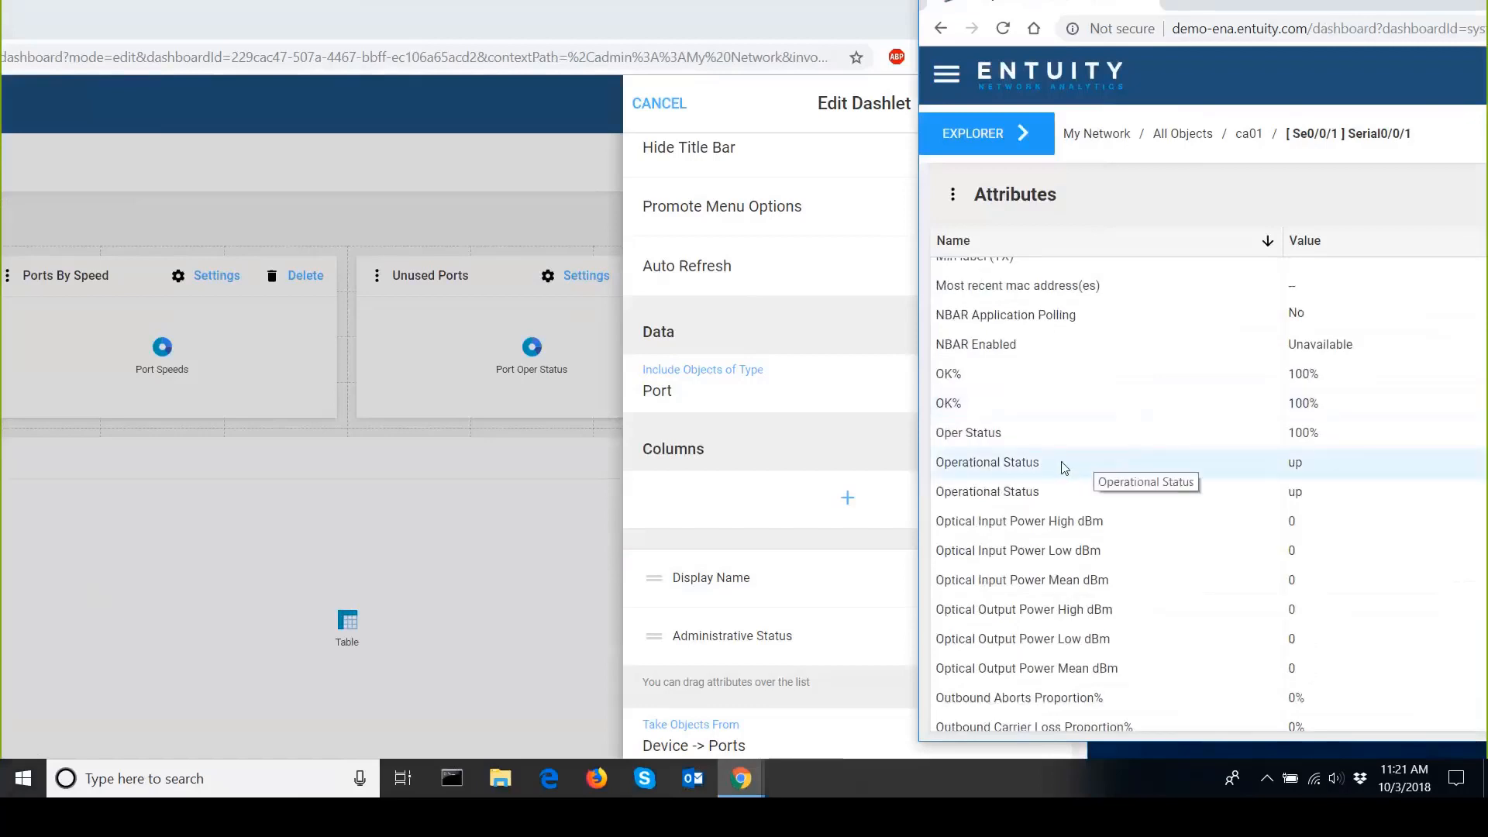
{"action": "left_click_drag", "start_coordinate": [1052, 466], "coordinate": [737, 708]}
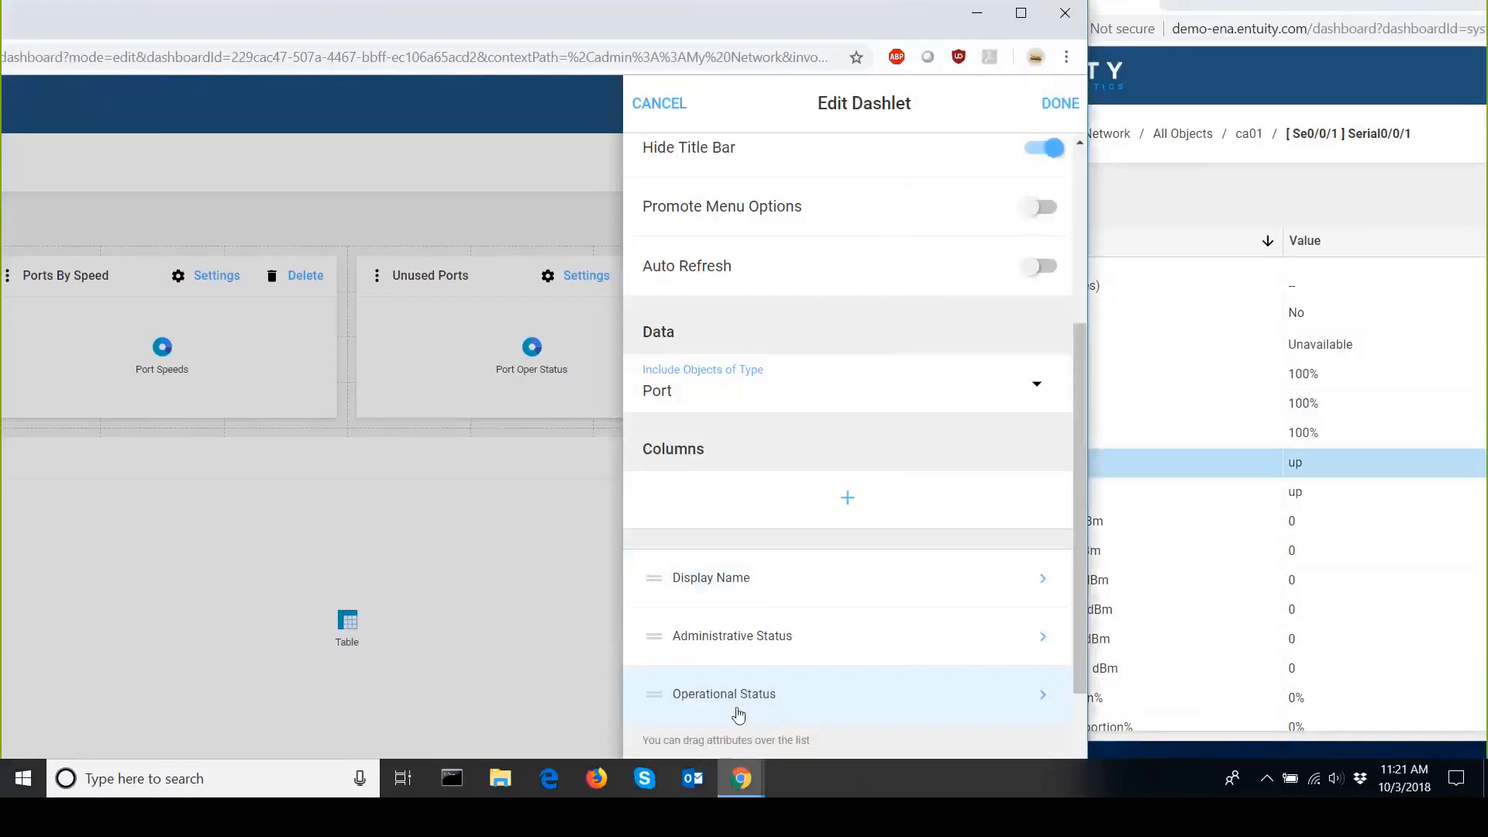
Add the Inbound Utilization% attribute from the Attributes window as a table column.
{"action": "left_click", "coordinate": [1203, 62]}
{"action": "scroll", "coordinate": [1119, 462], "scroll_direction": "up", "scroll_amount": 2}
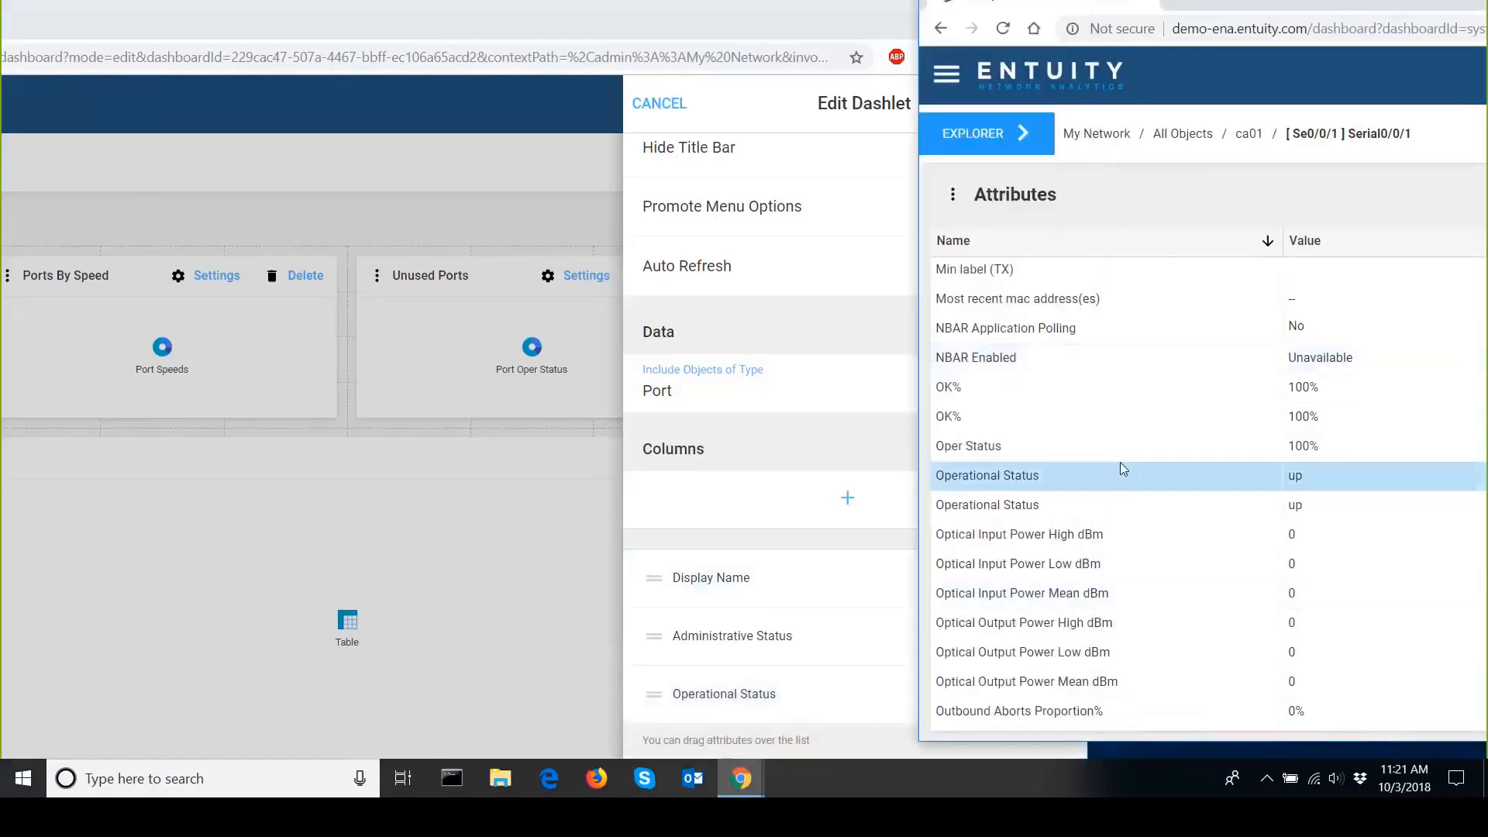
{"action": "scroll", "coordinate": [1119, 474], "scroll_direction": "up", "scroll_amount": 10}
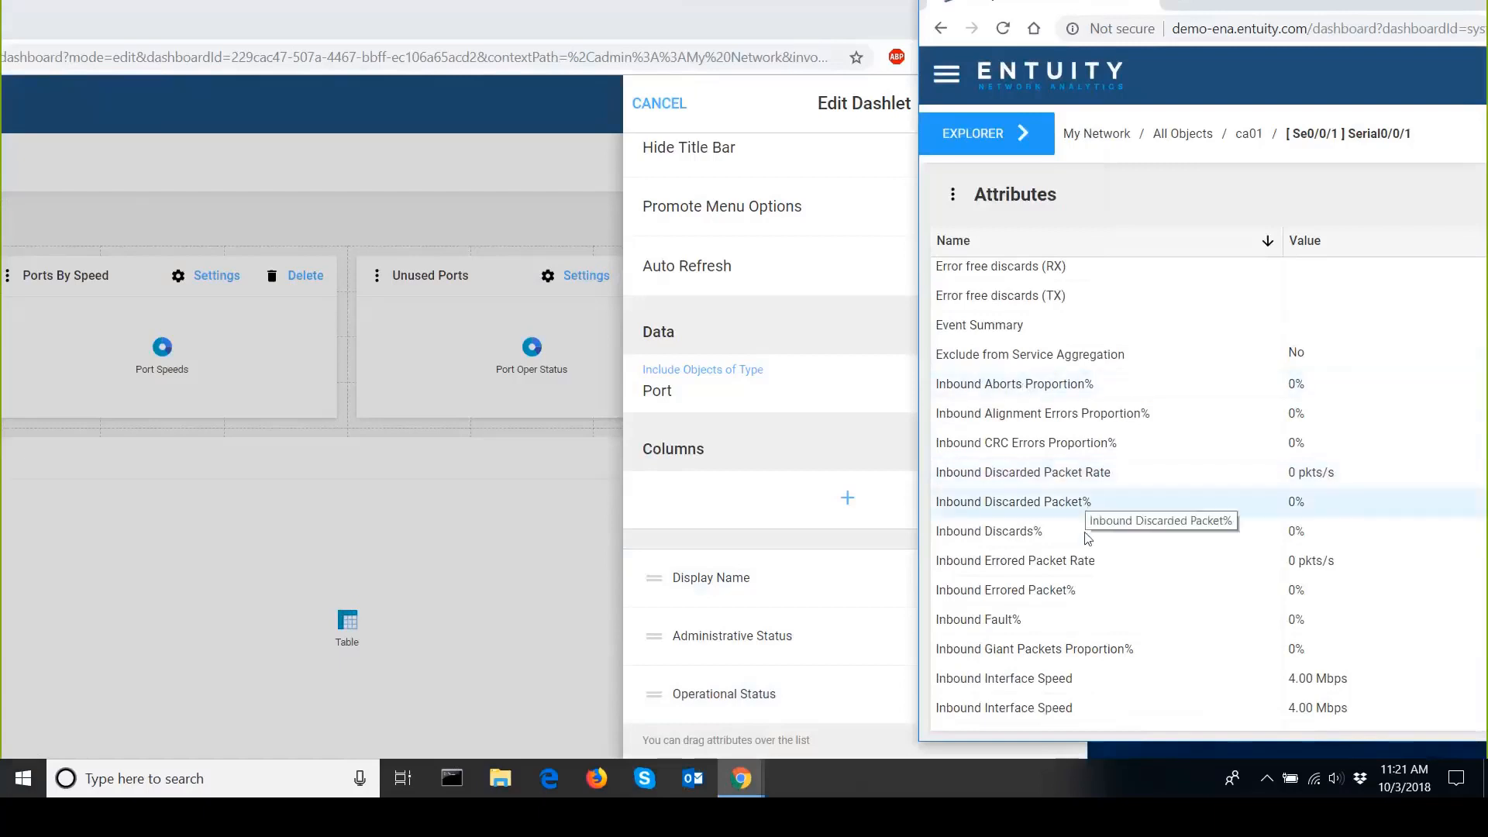
{"action": "scroll", "coordinate": [1096, 583], "scroll_direction": "down", "scroll_amount": 4}
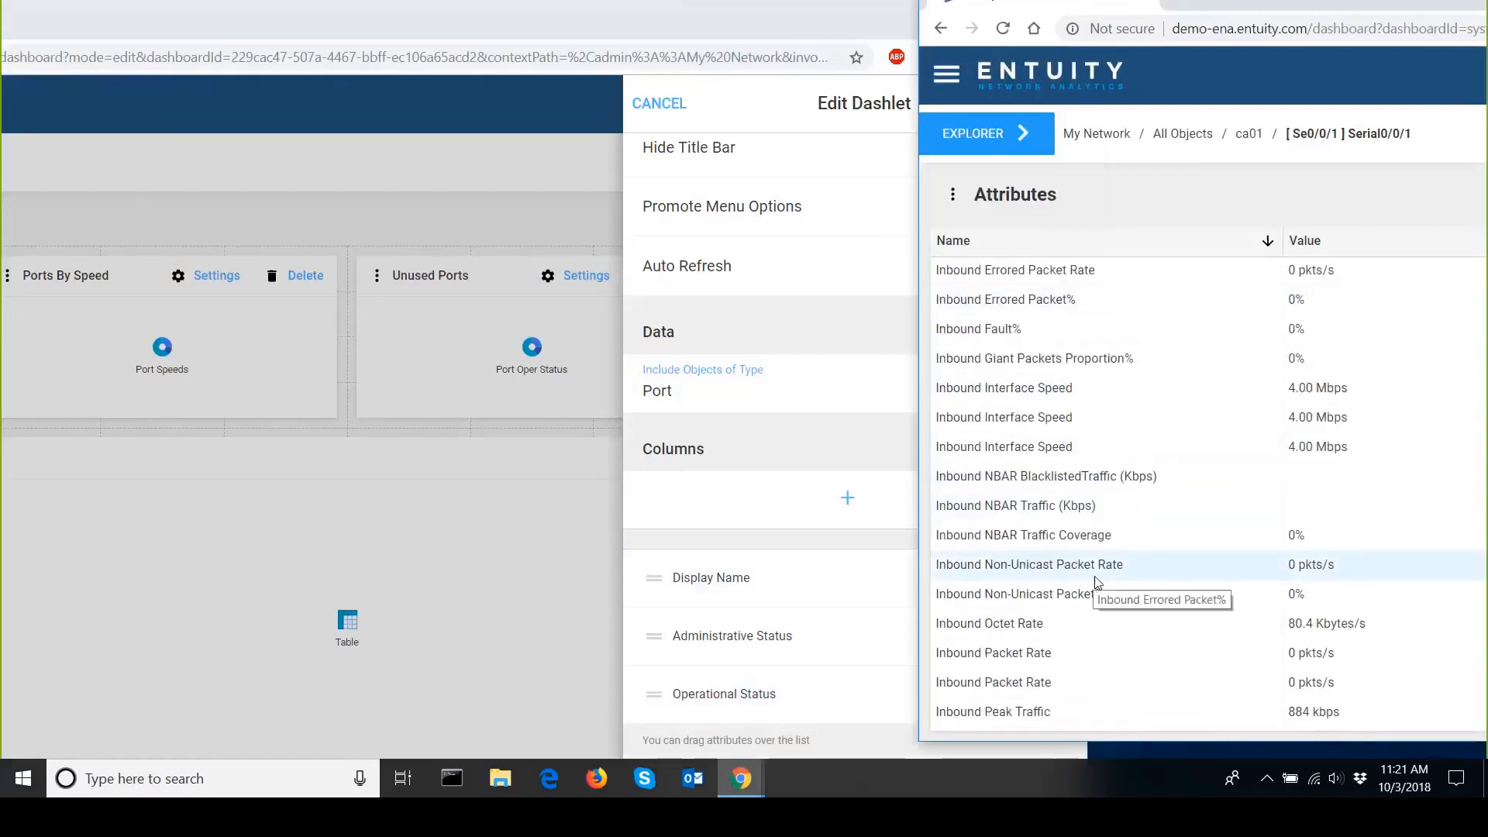
{"action": "scroll", "coordinate": [1097, 582], "scroll_direction": "down", "scroll_amount": 1}
{"action": "scroll", "coordinate": [1096, 582], "scroll_direction": "down", "scroll_amount": 5}
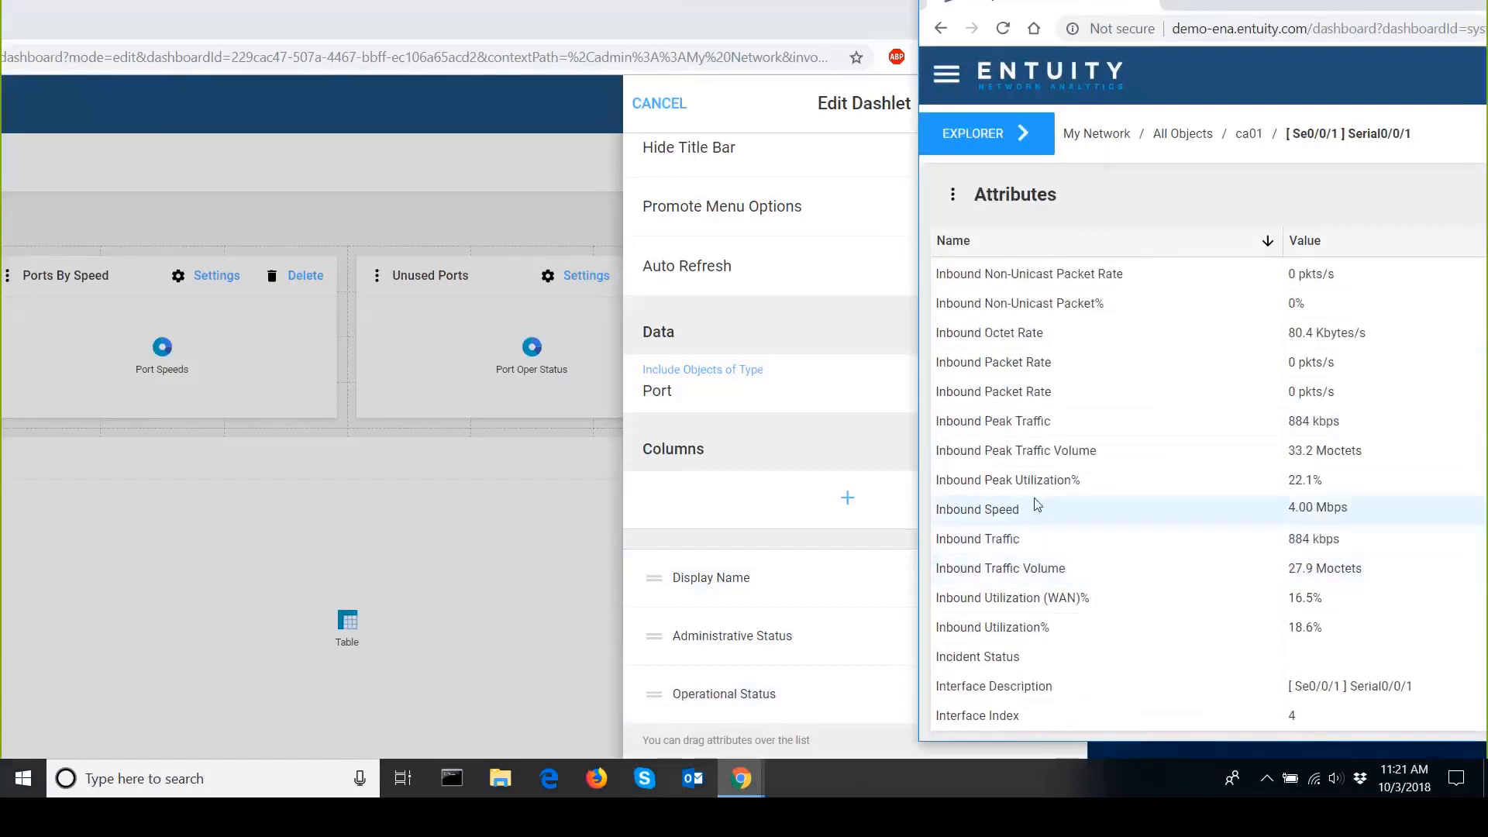
{"action": "left_click", "coordinate": [1058, 634]}
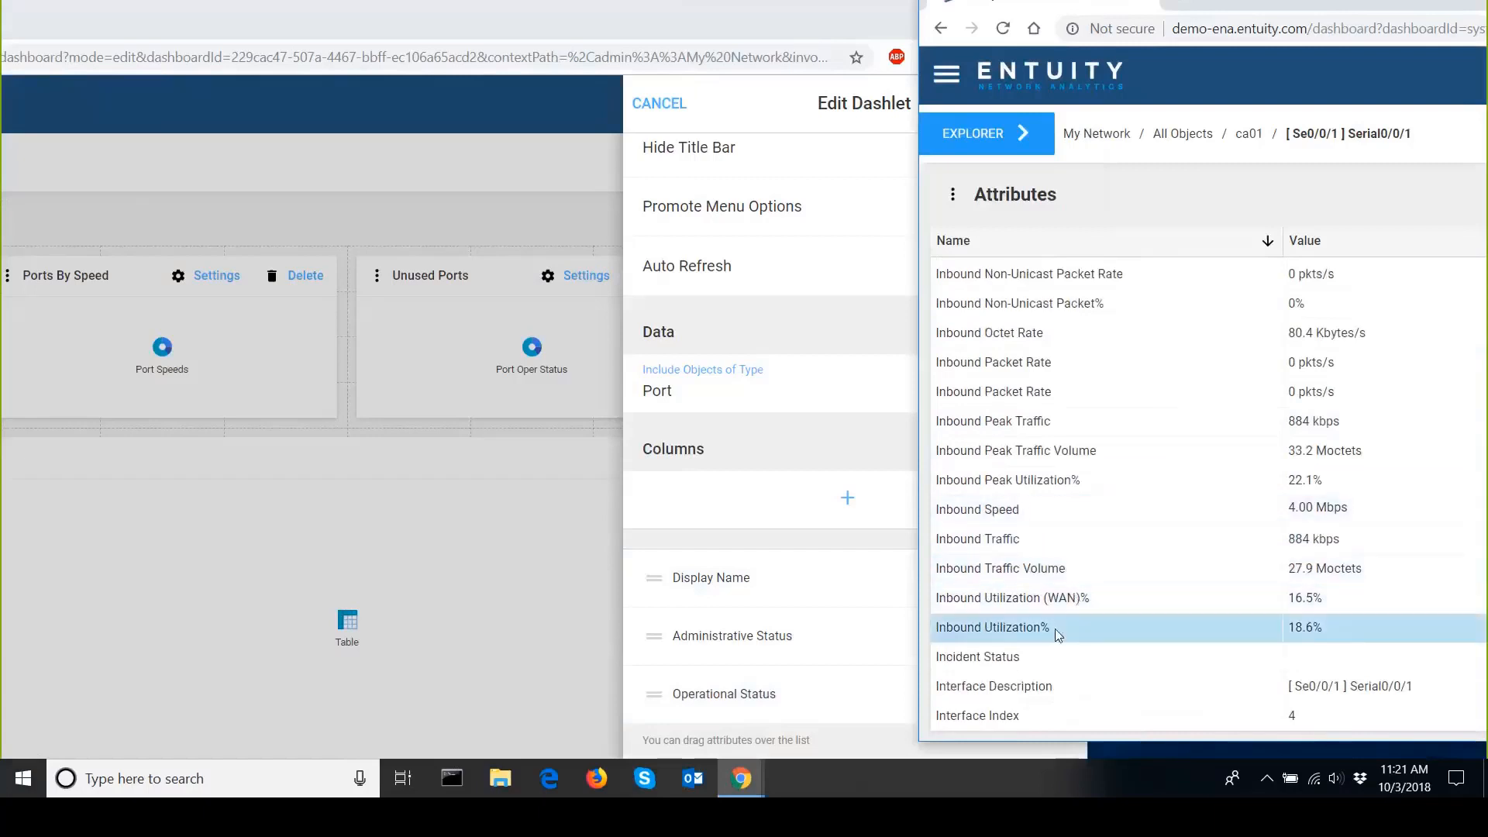
{"action": "left_click_drag", "start_coordinate": [1058, 633], "coordinate": [763, 701]}
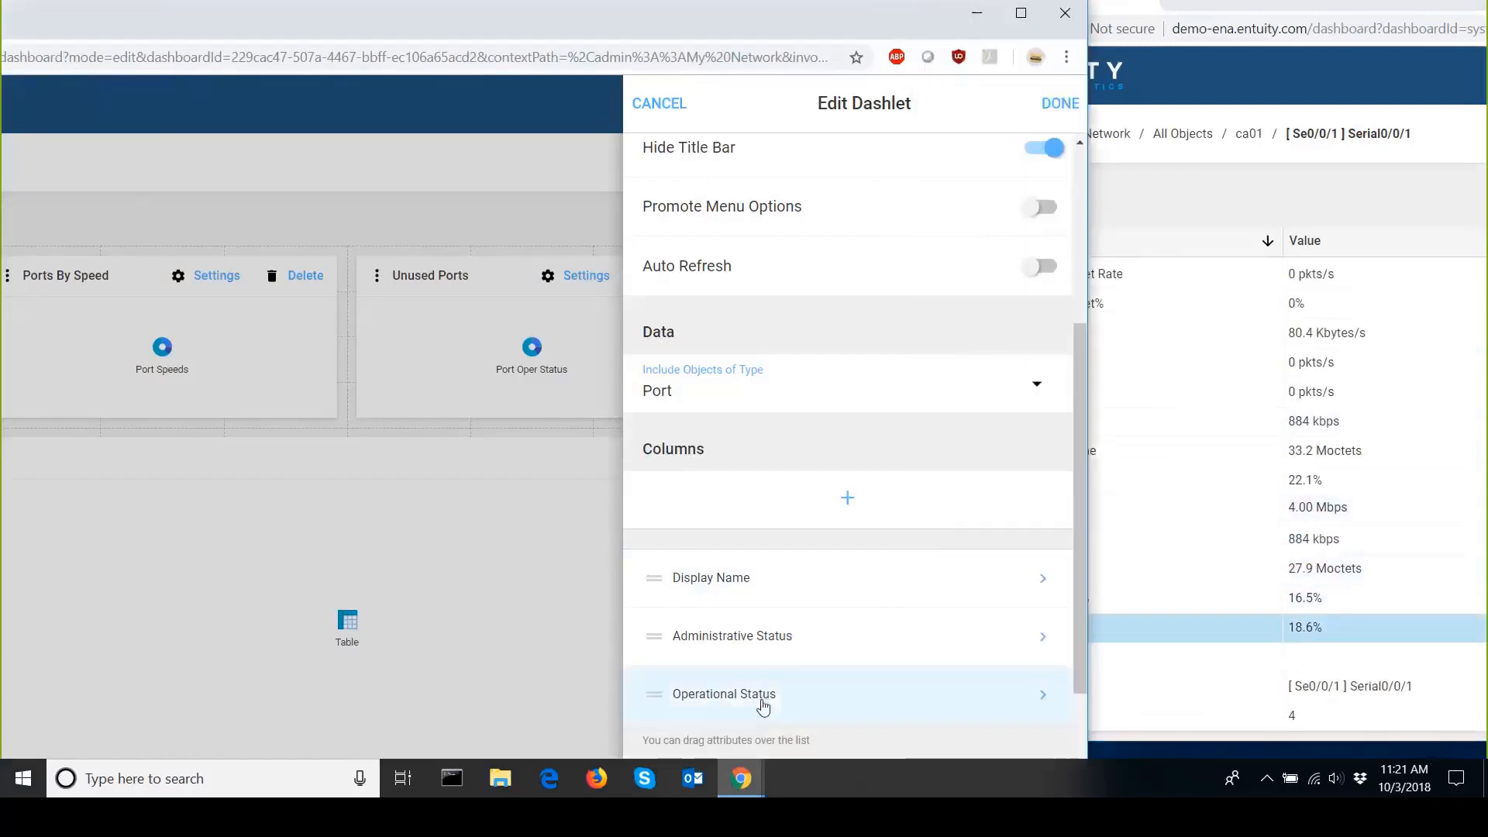
Add the Outbound Utilization% attribute from the Attributes window as a table column.
{"action": "left_click", "coordinate": [1230, 392]}
{"action": "scroll", "coordinate": [1229, 403], "scroll_direction": "down", "scroll_amount": 10}
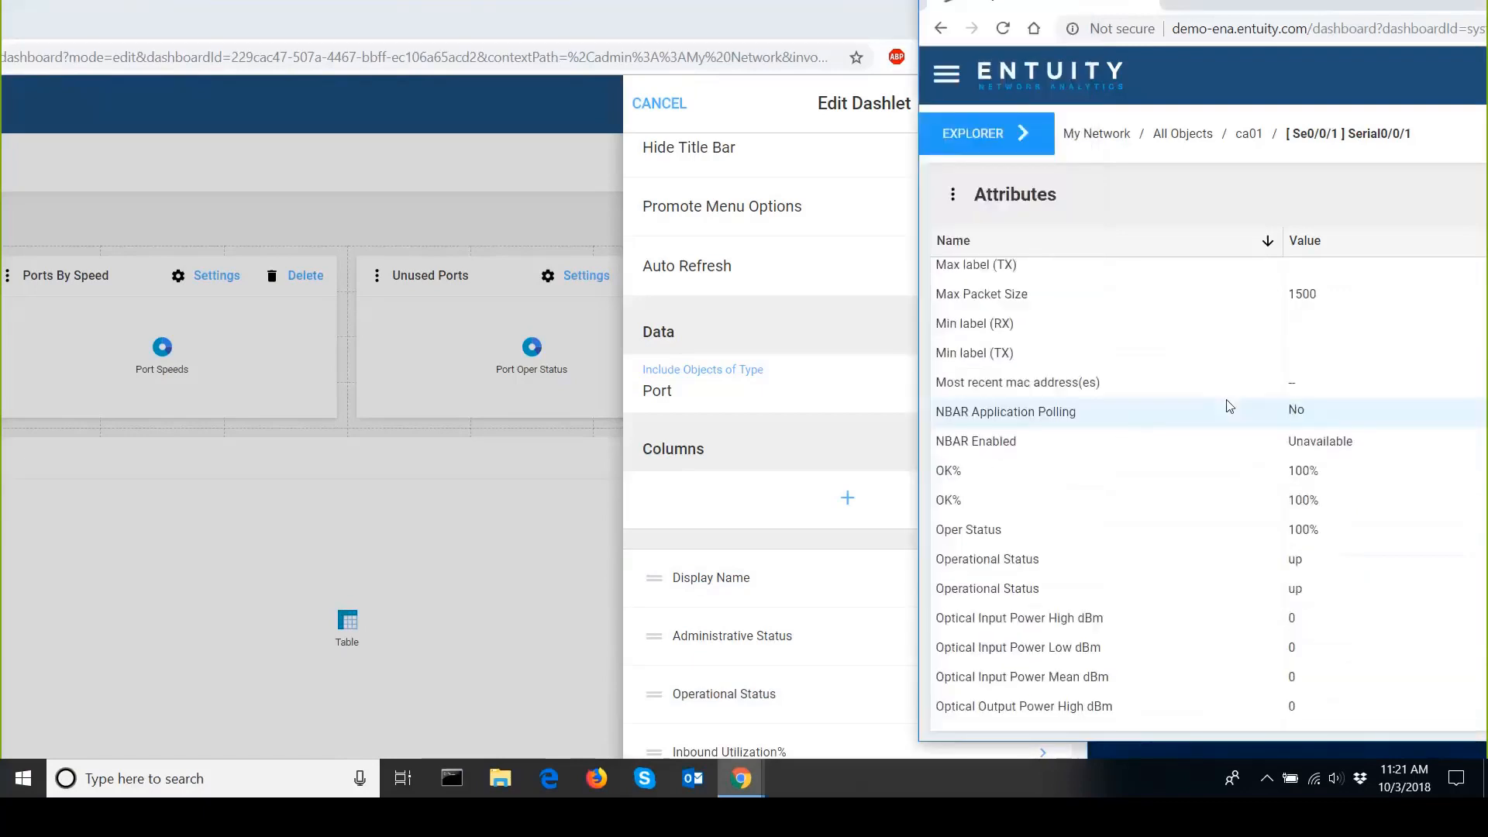
{"action": "scroll", "coordinate": [1203, 446], "scroll_direction": "down", "scroll_amount": 10}
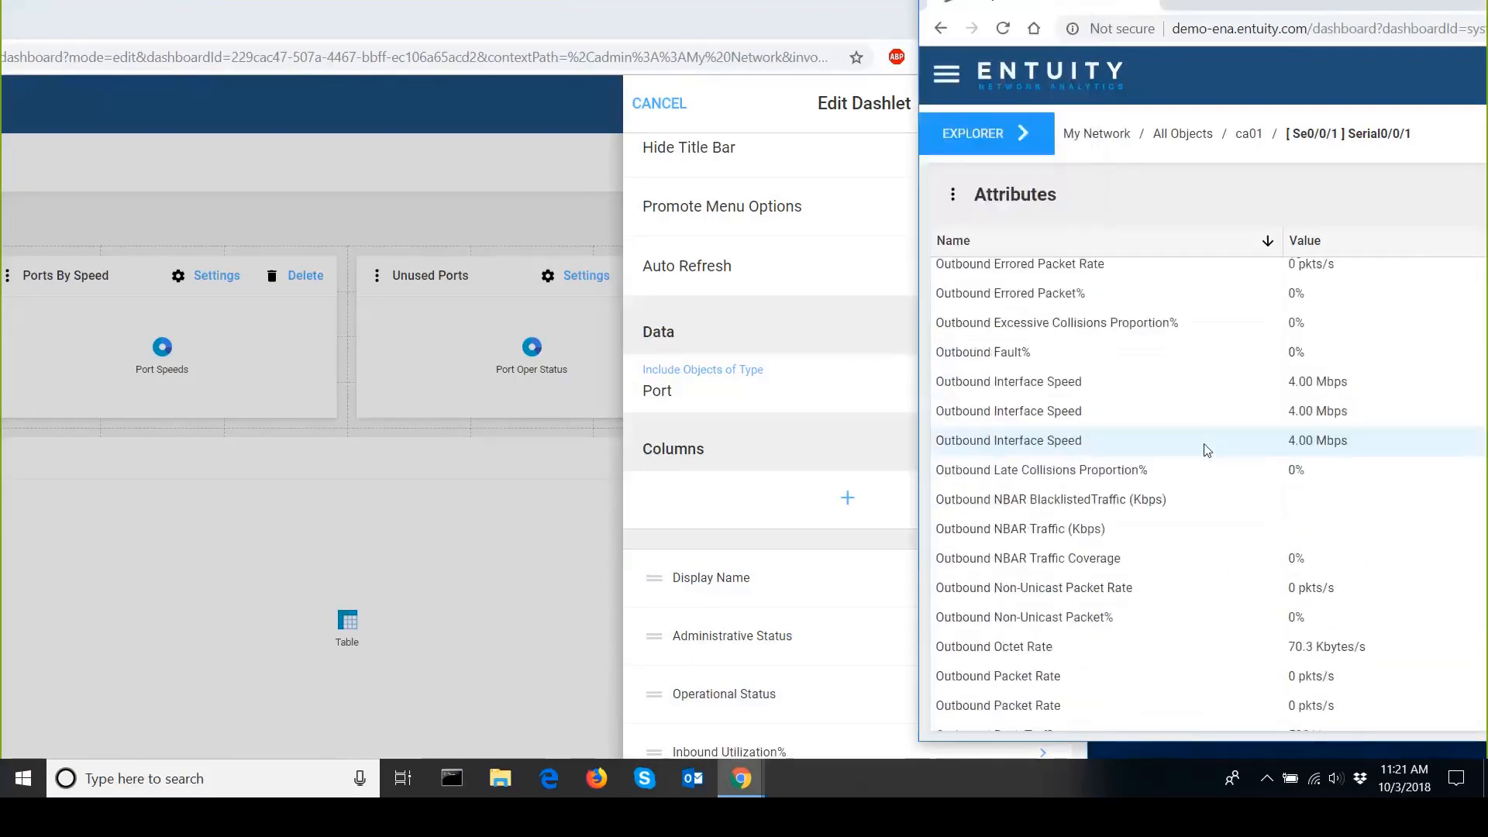
{"action": "scroll", "coordinate": [1139, 589], "scroll_direction": "down", "scroll_amount": 4}
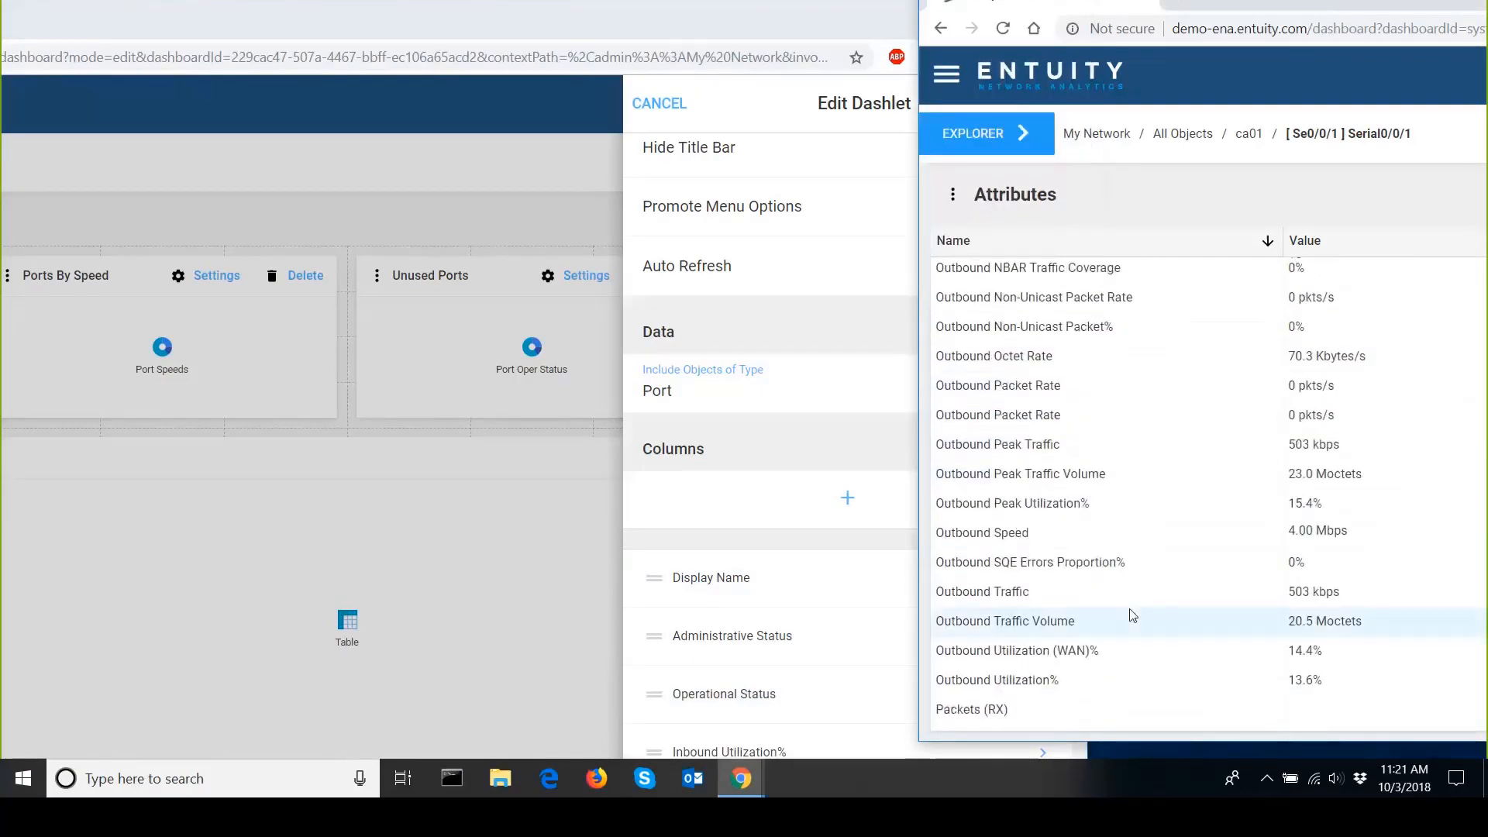
{"action": "left_click", "coordinate": [1099, 688]}
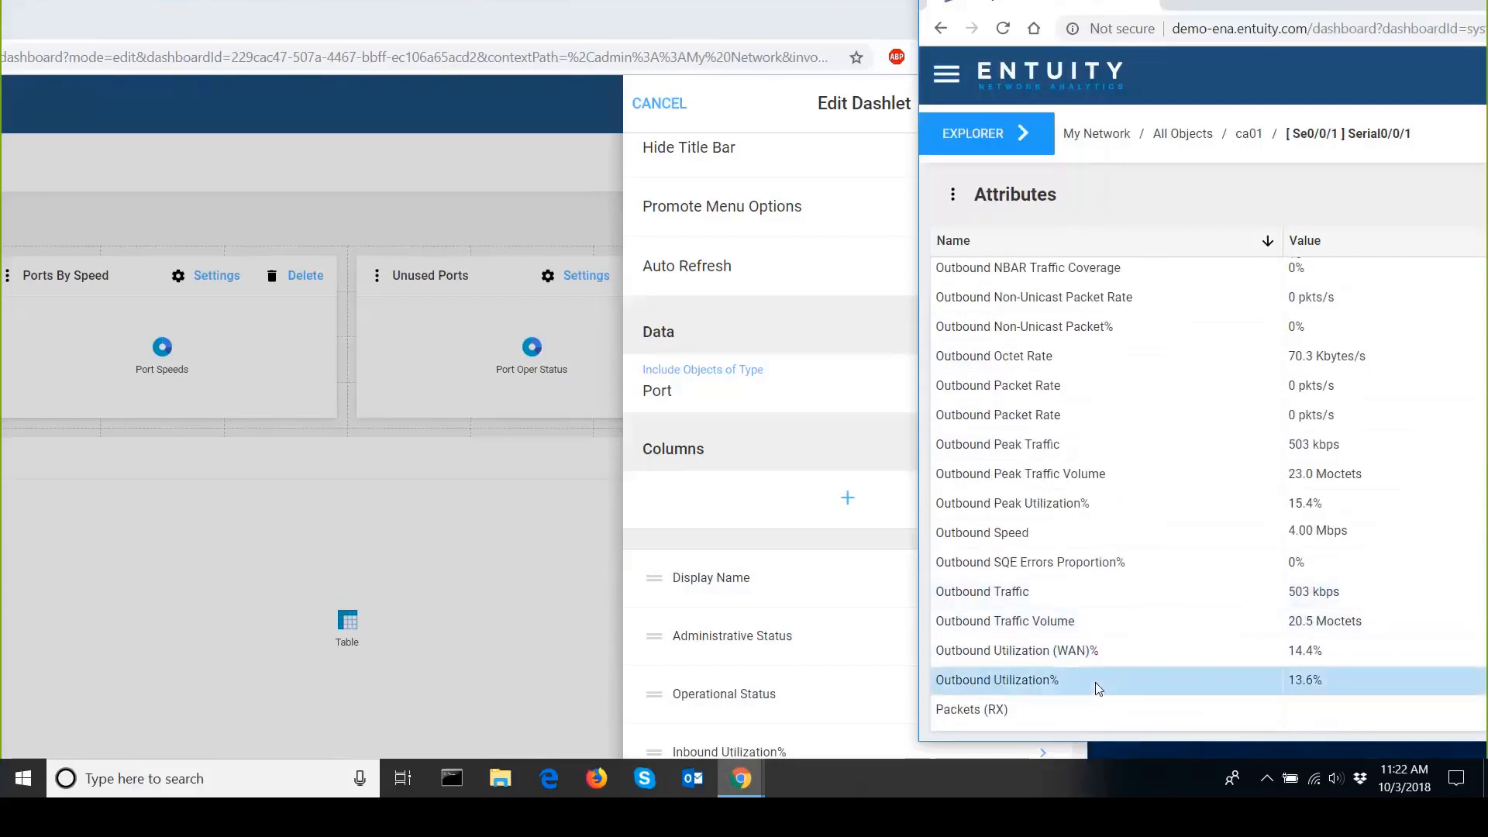
{"action": "left_click", "coordinate": [709, 742]}
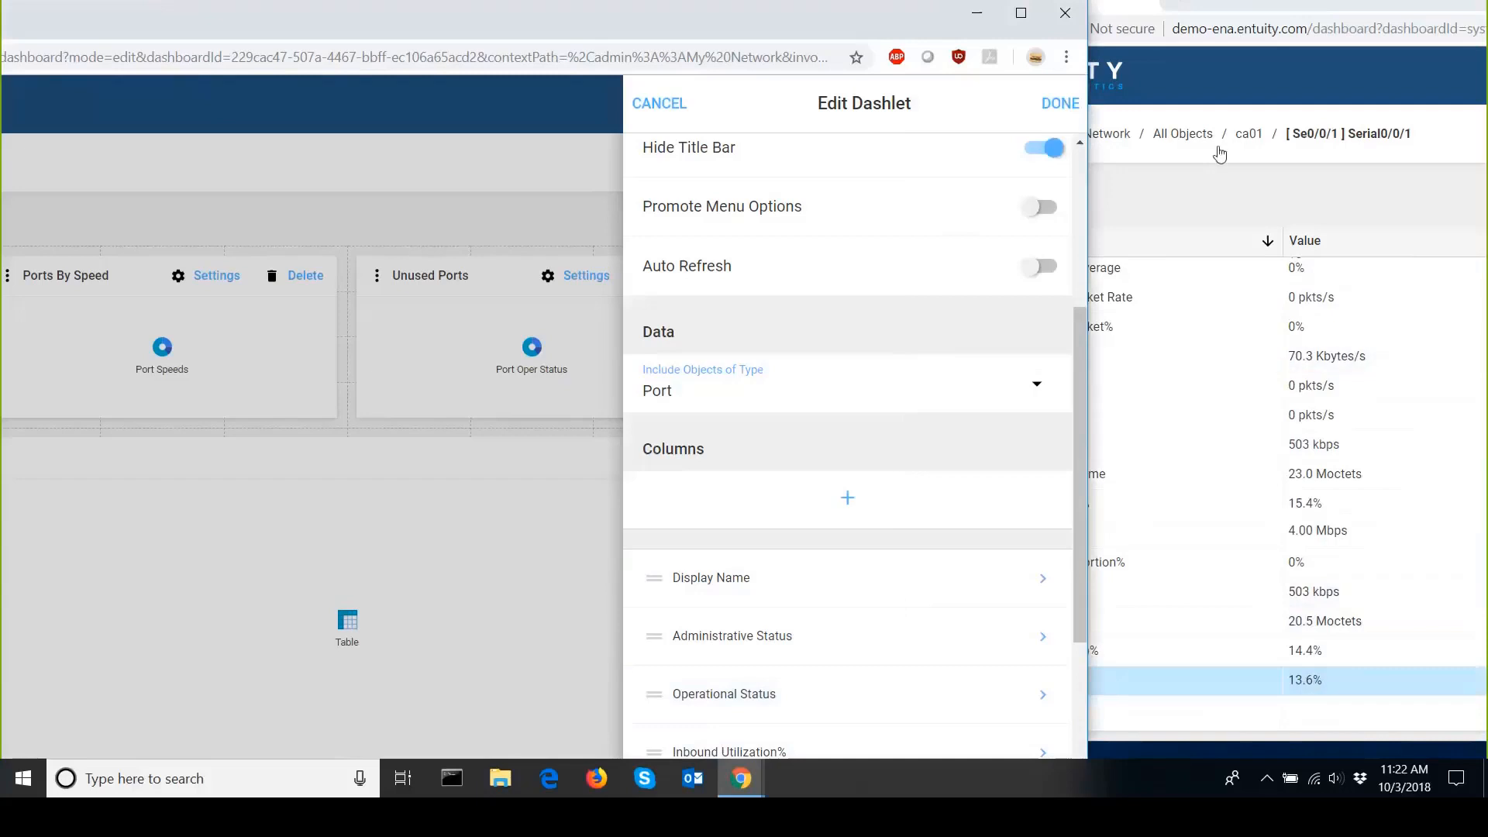
Maximize the browser window holding the dashlet editor.
{"action": "left_click", "coordinate": [1021, 14]}
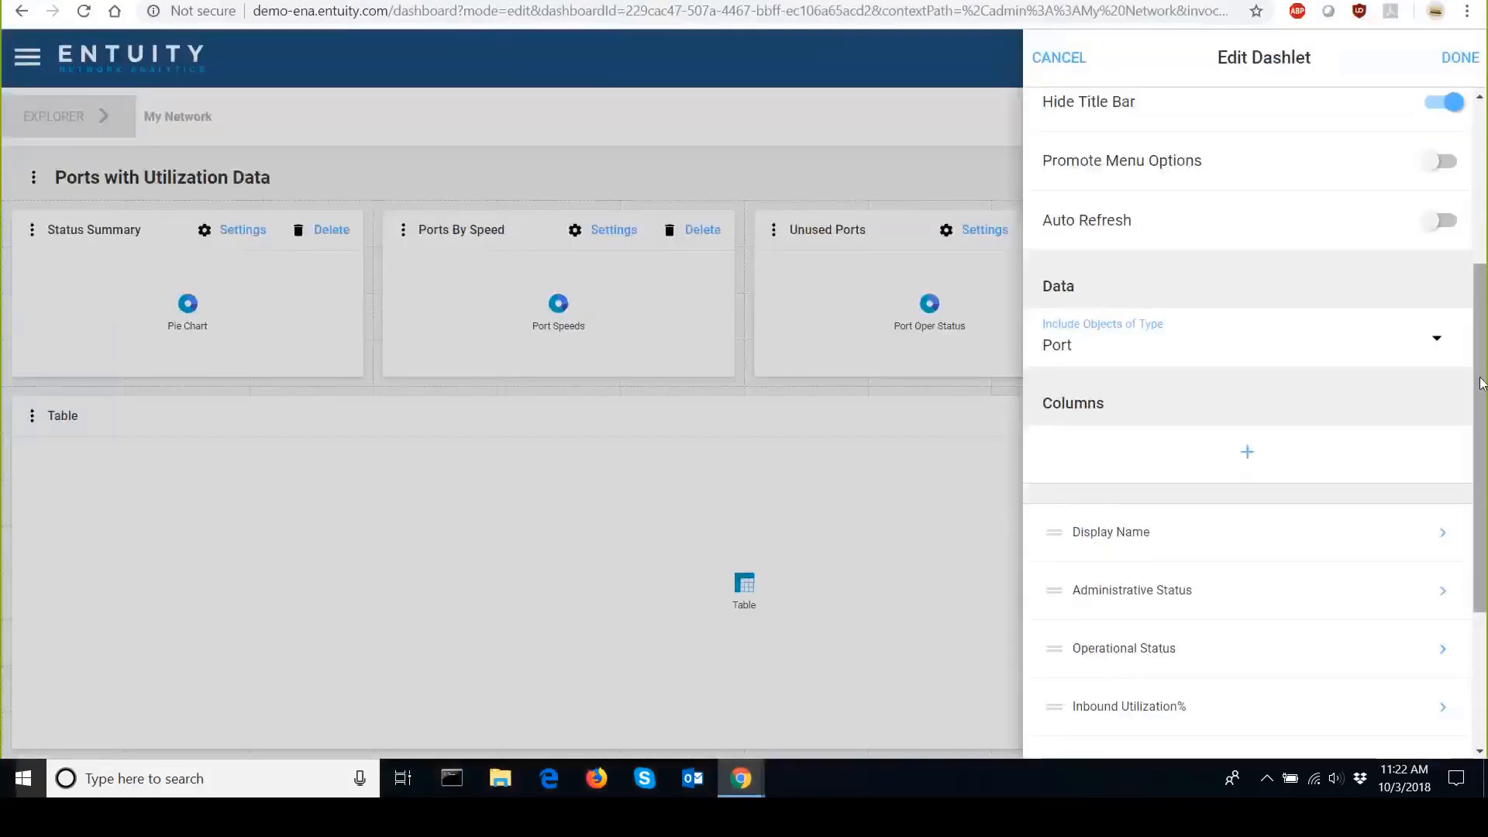
{"action": "left_click_drag", "start_coordinate": [1480, 383], "coordinate": [1484, 496]}
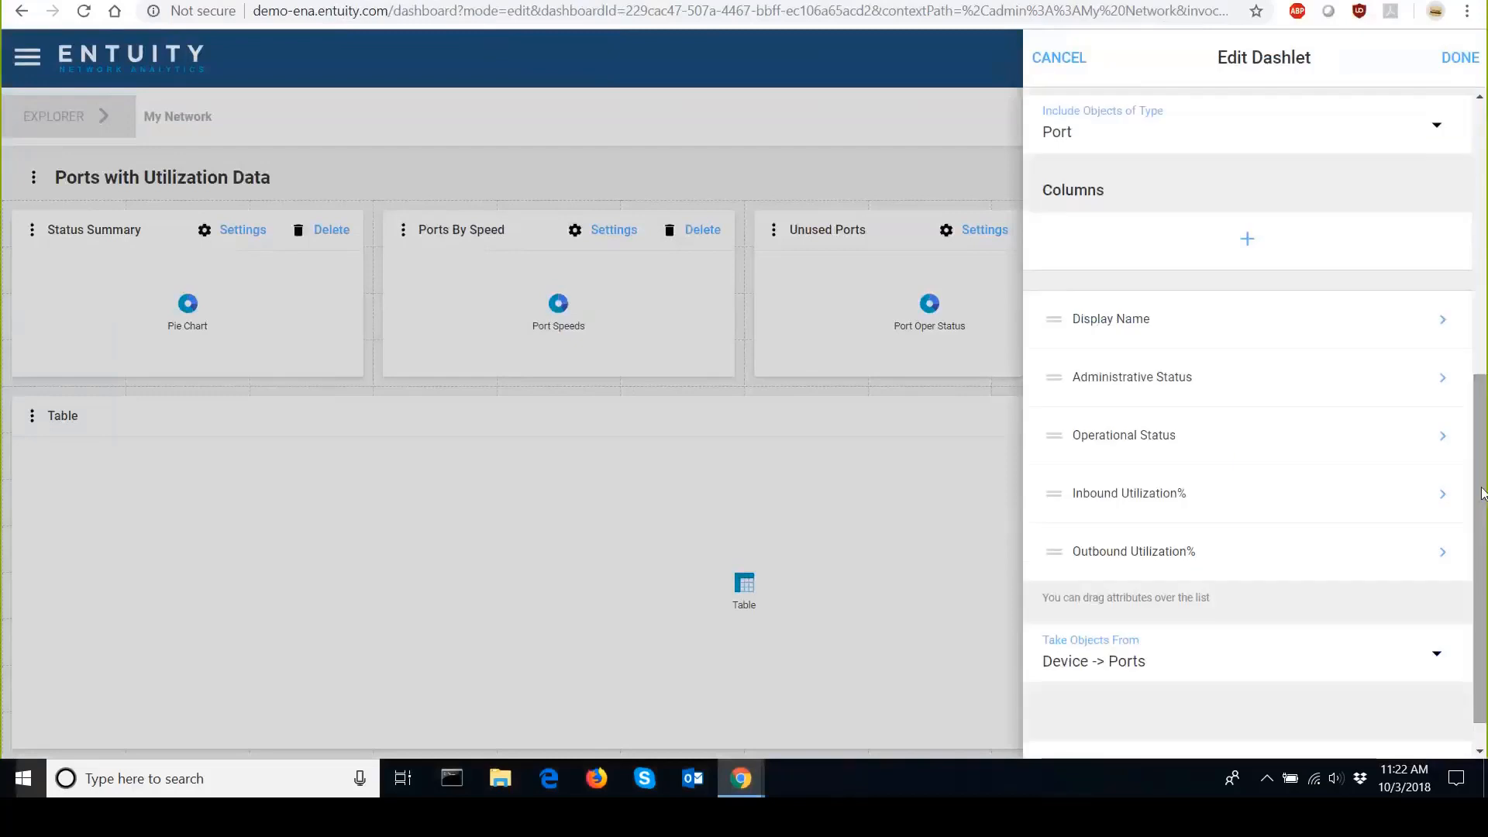
Add the Inbound Traffic Volume (minutely) attribute from the full attribute list as a table column.
{"action": "left_click", "coordinate": [1246, 241]}
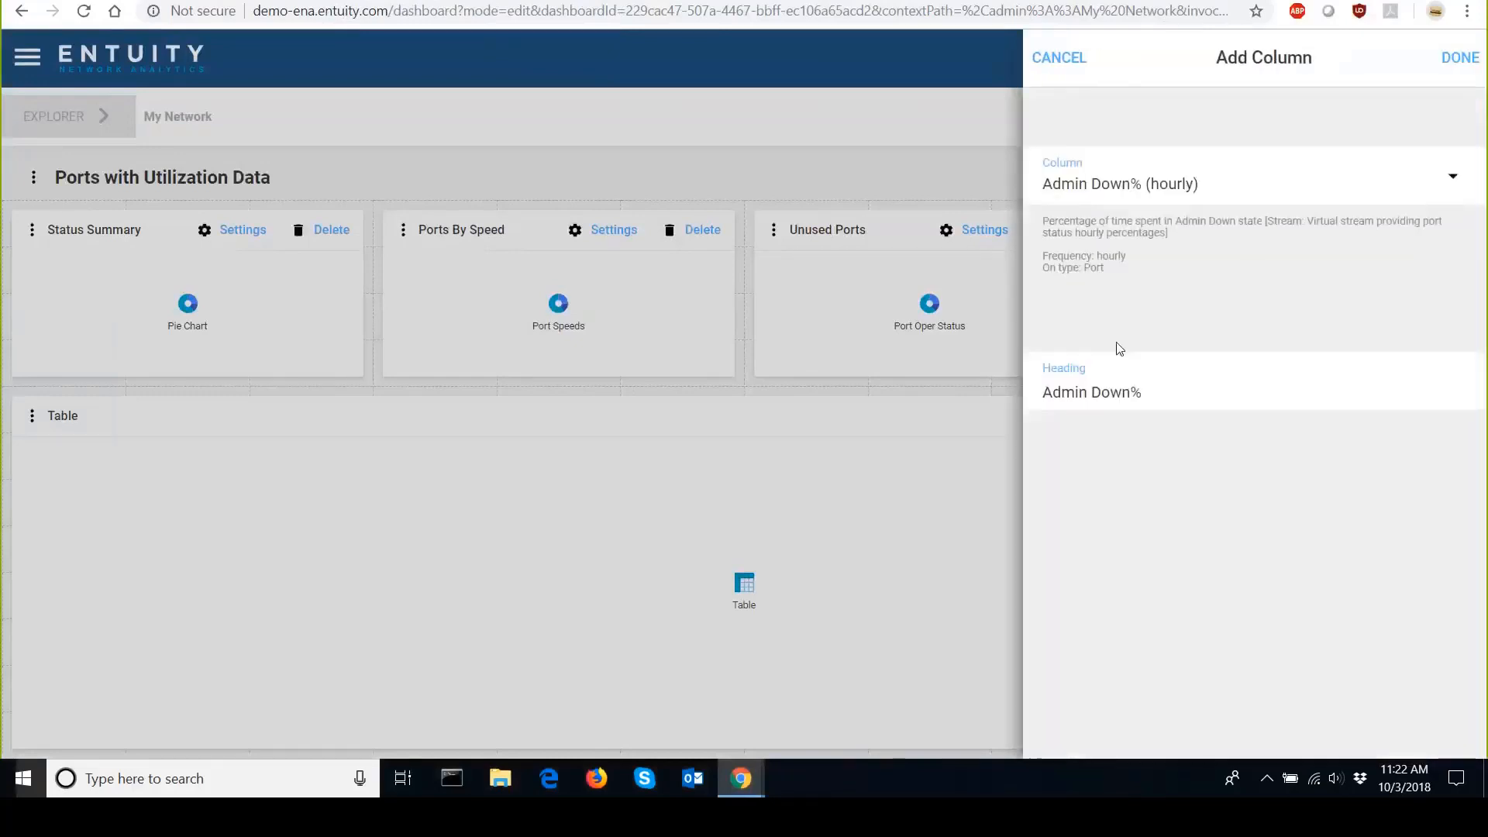
{"action": "left_click", "coordinate": [1454, 175]}
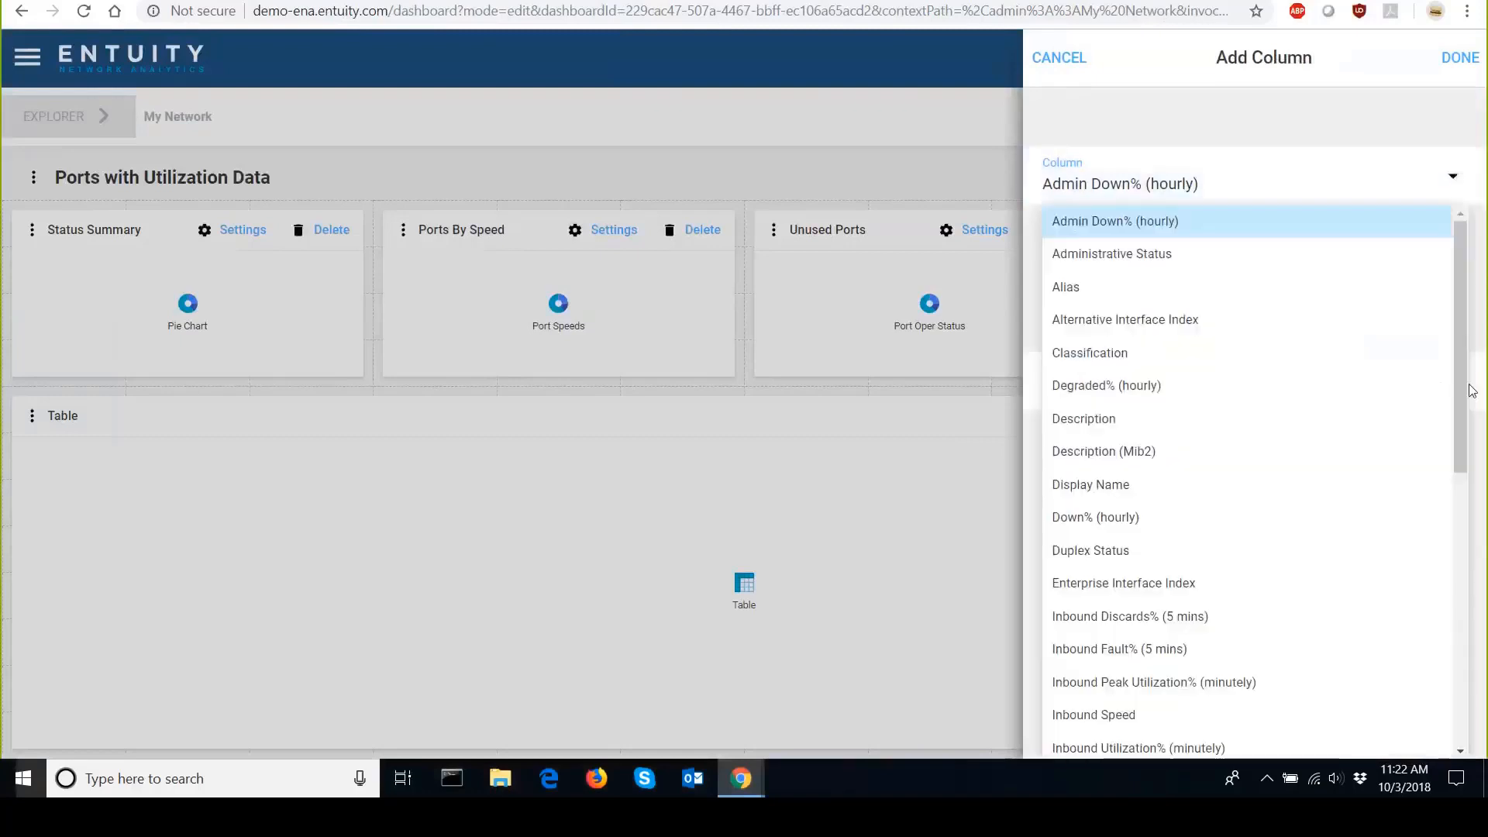
{"action": "left_click_drag", "start_coordinate": [1463, 360], "coordinate": [1453, 434]}
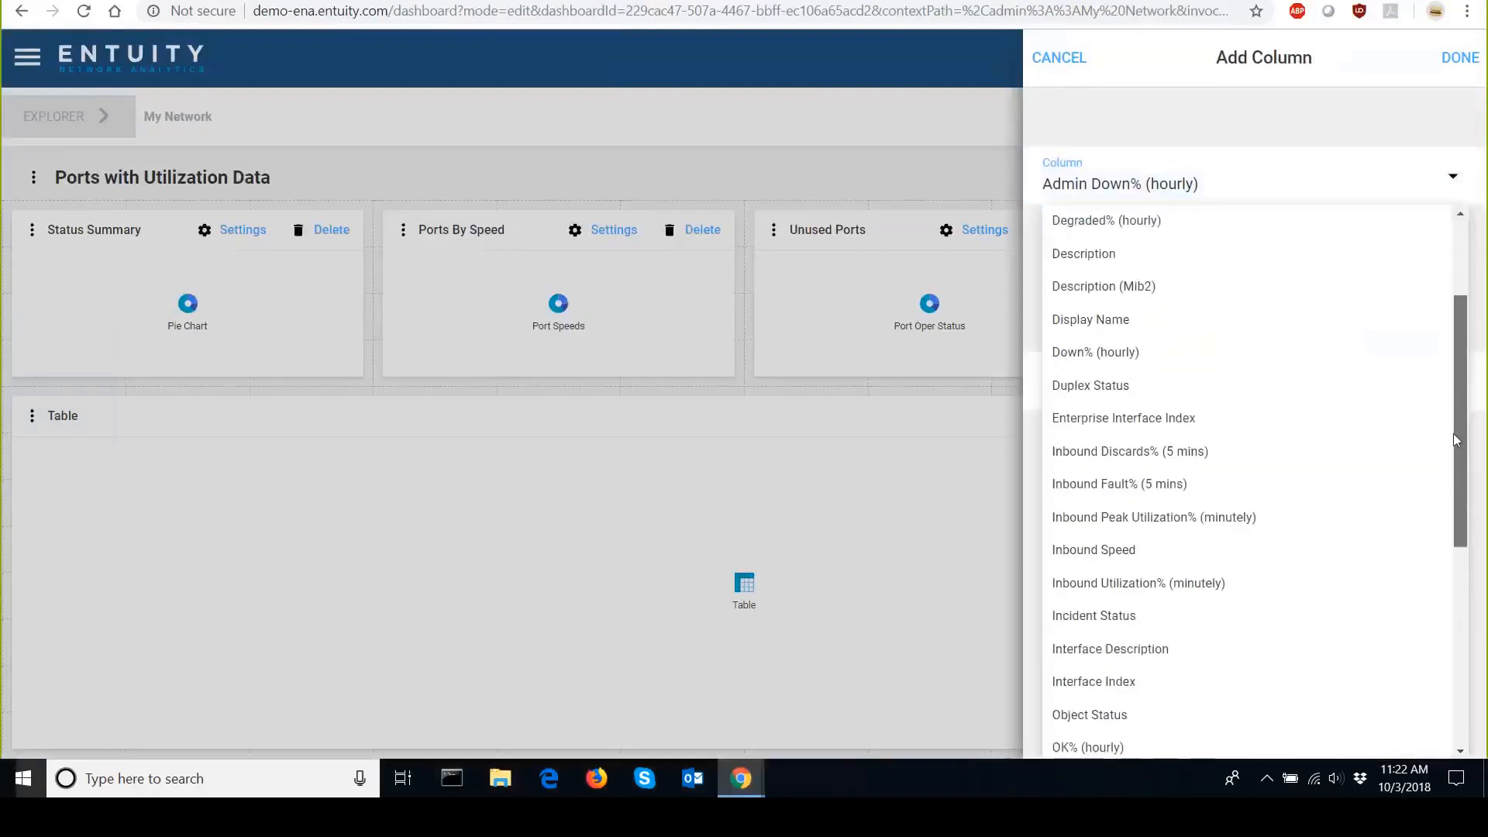
{"action": "scroll", "coordinate": [1398, 465], "scroll_direction": "down", "scroll_amount": 1}
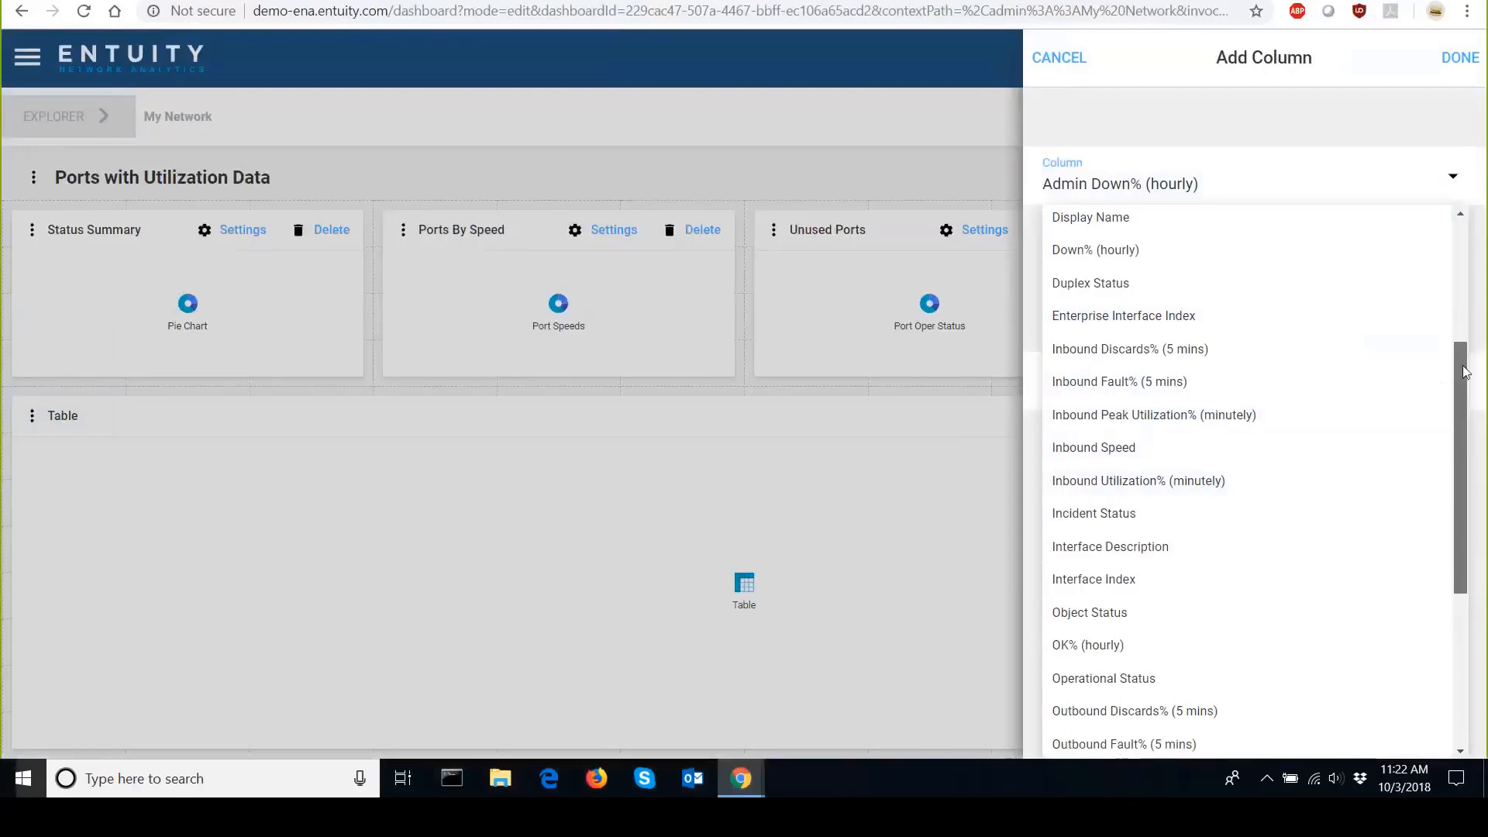
{"action": "scroll", "coordinate": [1446, 434], "scroll_direction": "down", "scroll_amount": 5}
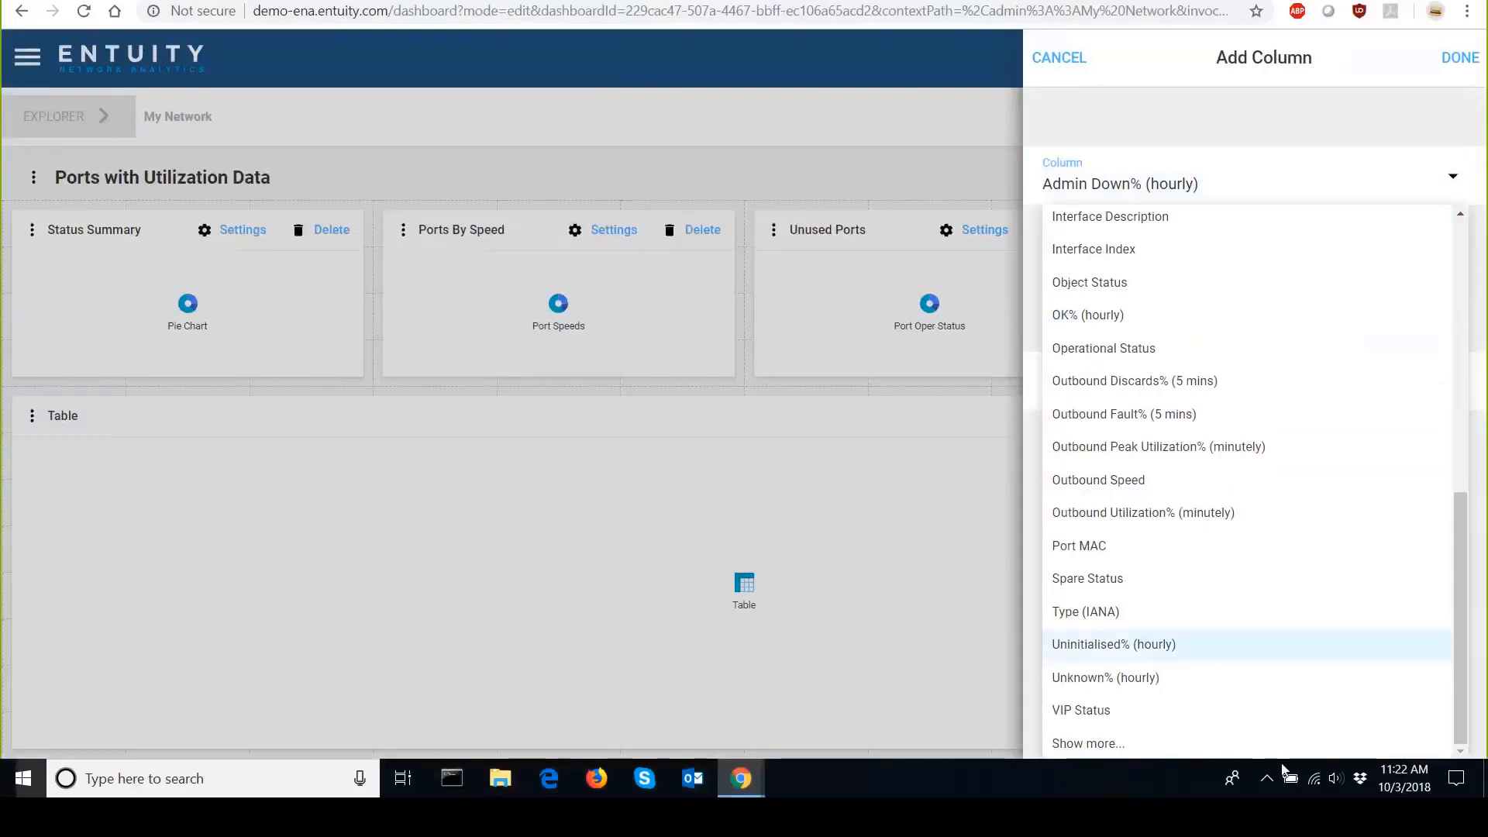
{"action": "left_click", "coordinate": [1072, 744]}
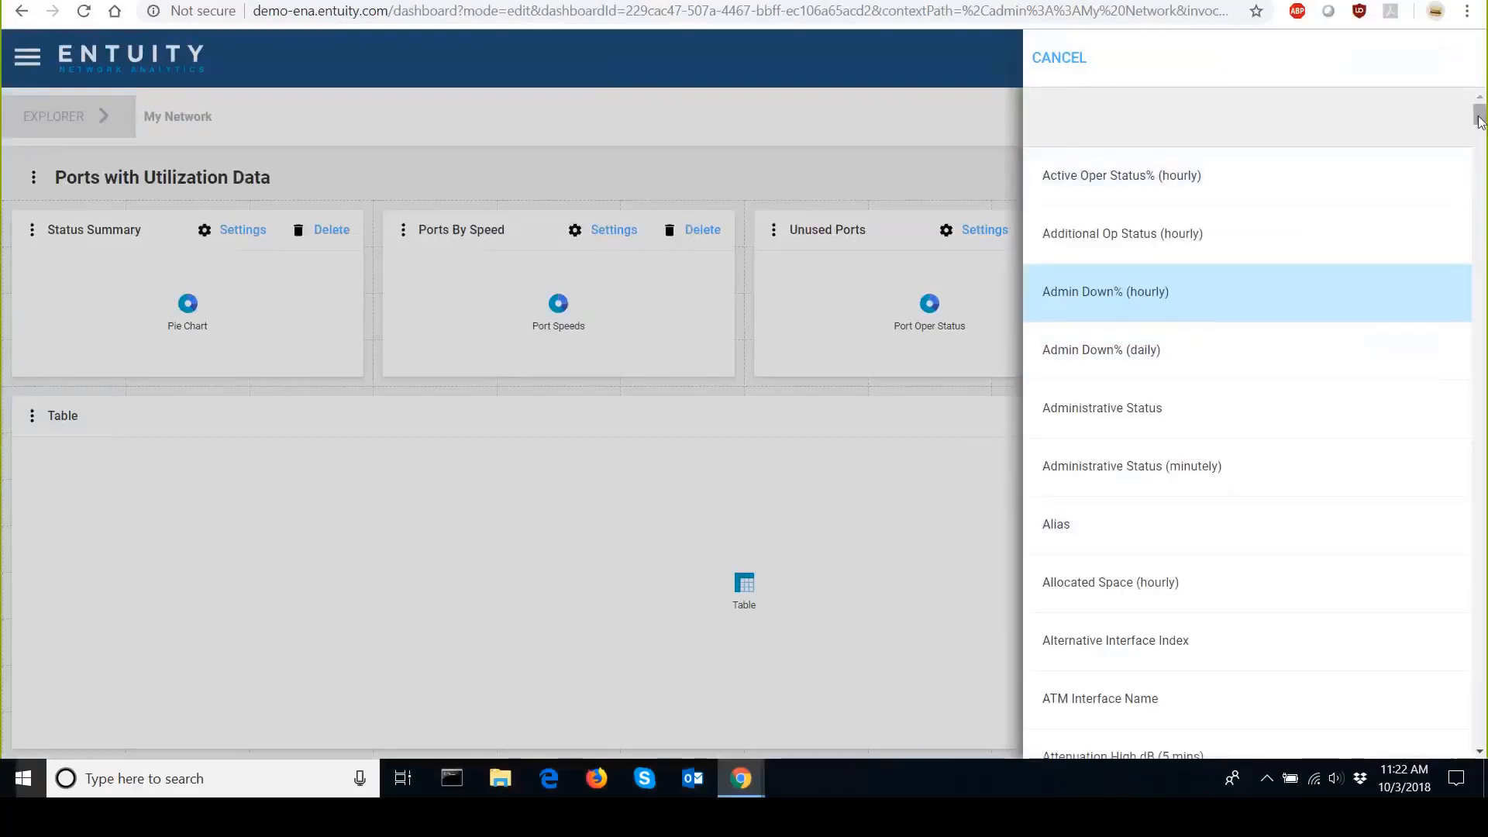
{"action": "left_click_drag", "start_coordinate": [1480, 120], "coordinate": [1478, 509]}
{"action": "scroll", "coordinate": [1372, 496], "scroll_direction": "up", "scroll_amount": 5}
{"action": "scroll", "coordinate": [1377, 482], "scroll_direction": "up", "scroll_amount": 9}
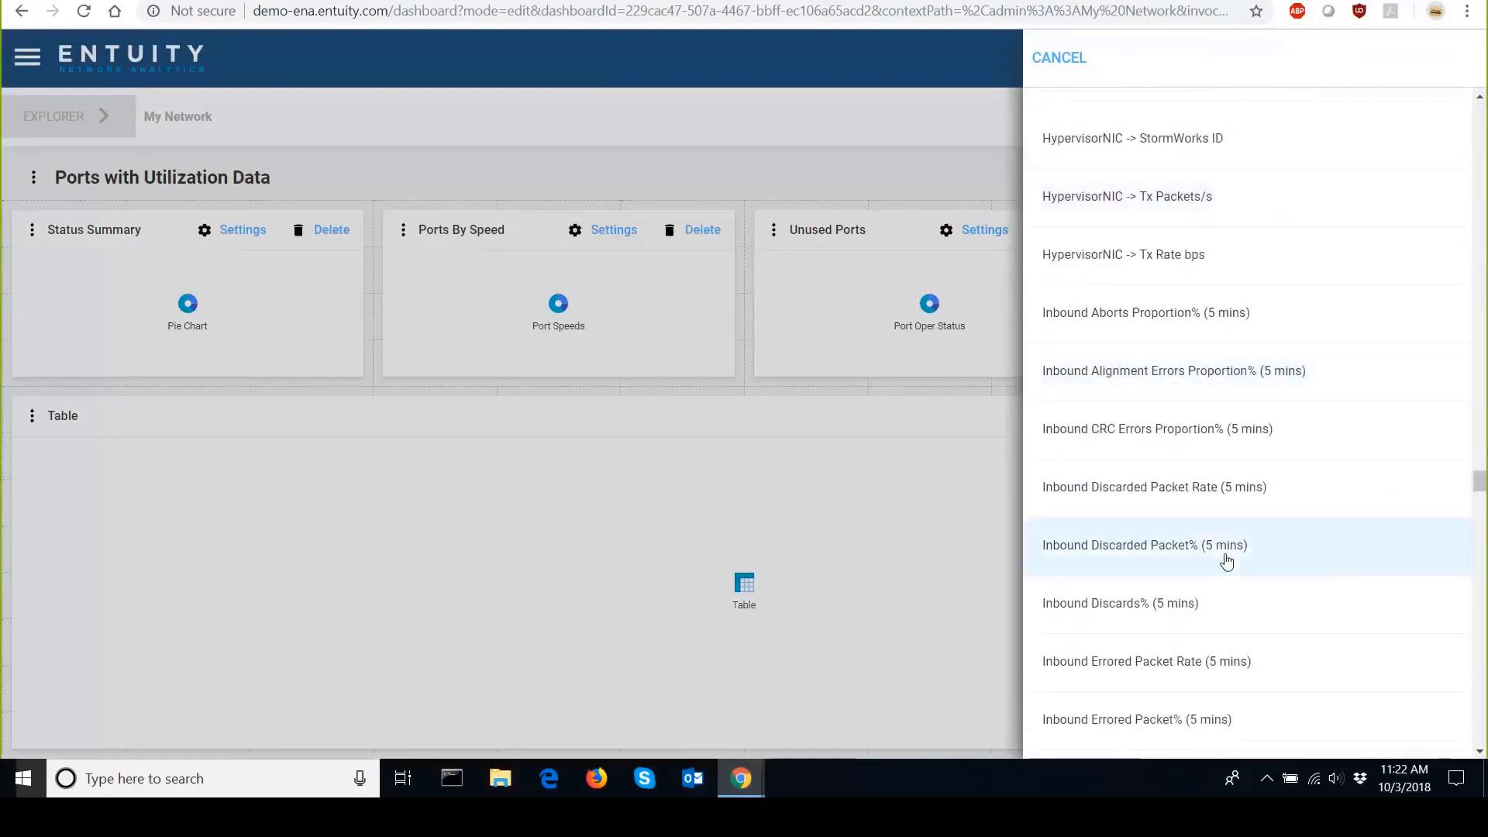
{"action": "scroll", "coordinate": [1228, 534], "scroll_direction": "down", "scroll_amount": 5}
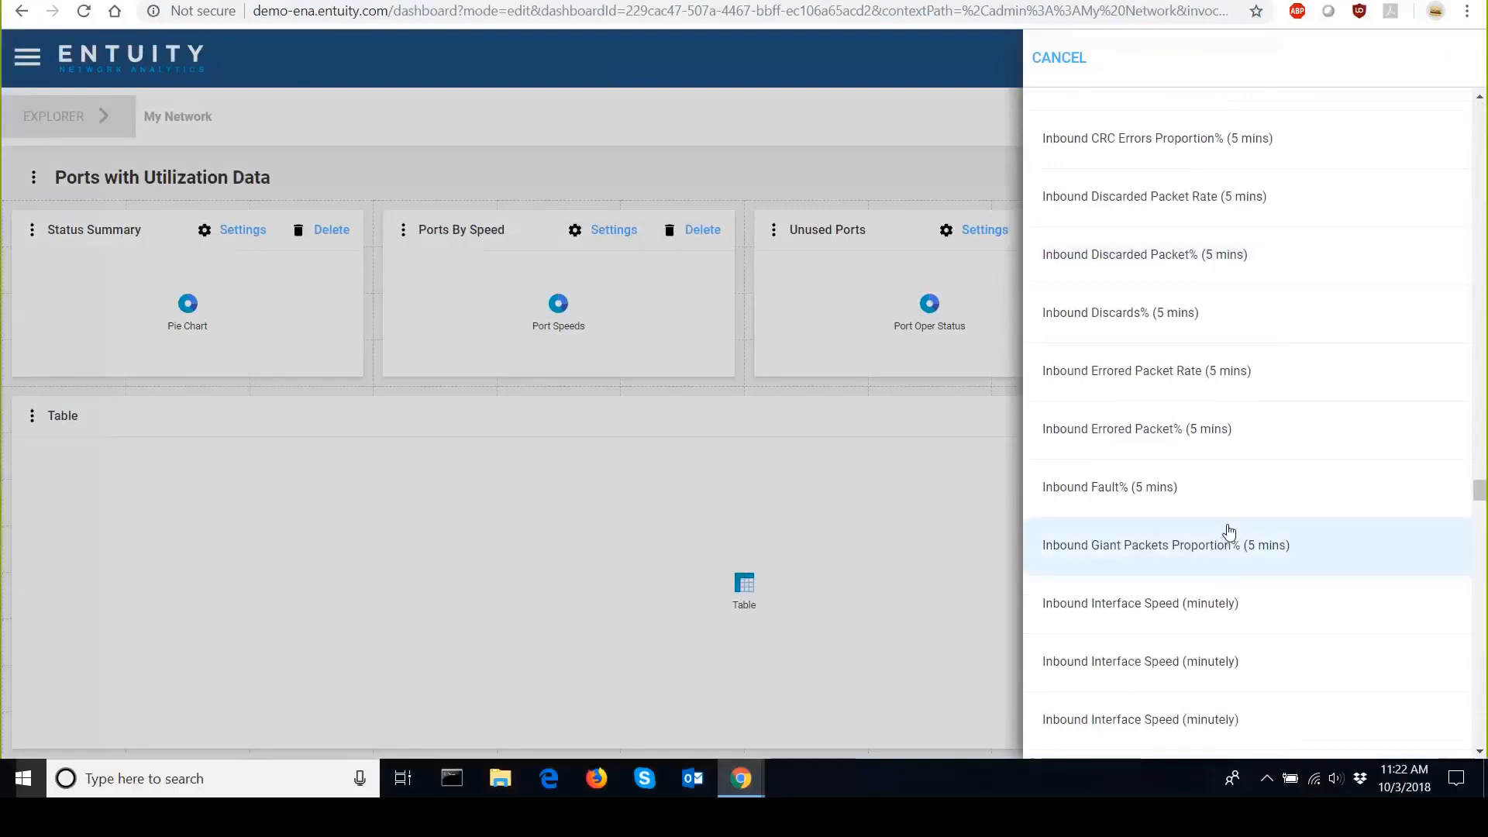
{"action": "scroll", "coordinate": [1228, 535], "scroll_direction": "down", "scroll_amount": 5}
{"action": "scroll", "coordinate": [1228, 532], "scroll_direction": "down", "scroll_amount": 8}
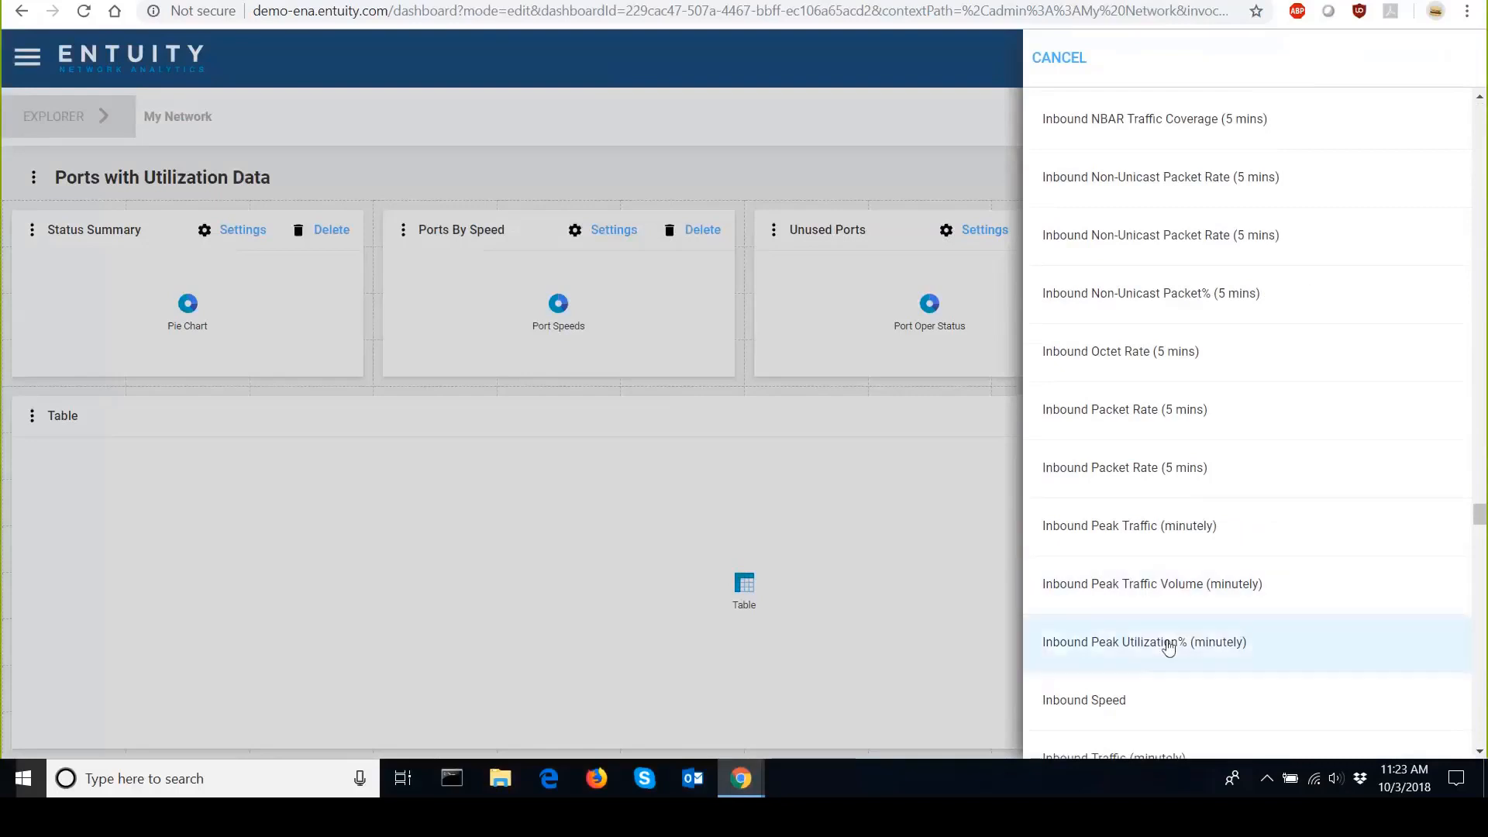
{"action": "scroll", "coordinate": [1169, 644], "scroll_direction": "down", "scroll_amount": 1}
{"action": "scroll", "coordinate": [1169, 645], "scroll_direction": "down", "scroll_amount": 1}
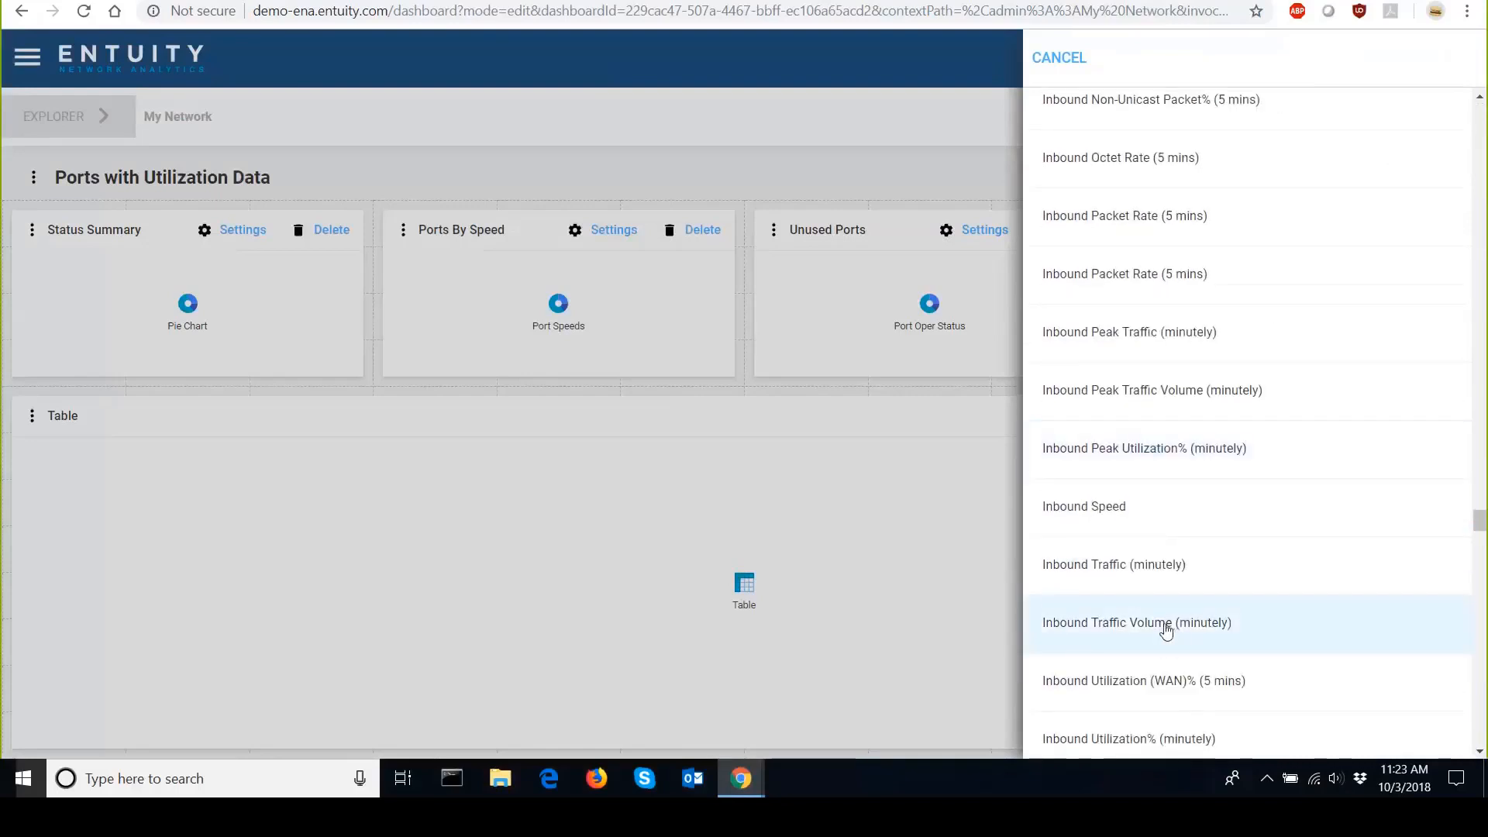
{"action": "left_click", "coordinate": [1169, 630]}
{"action": "left_click", "coordinate": [1460, 58]}
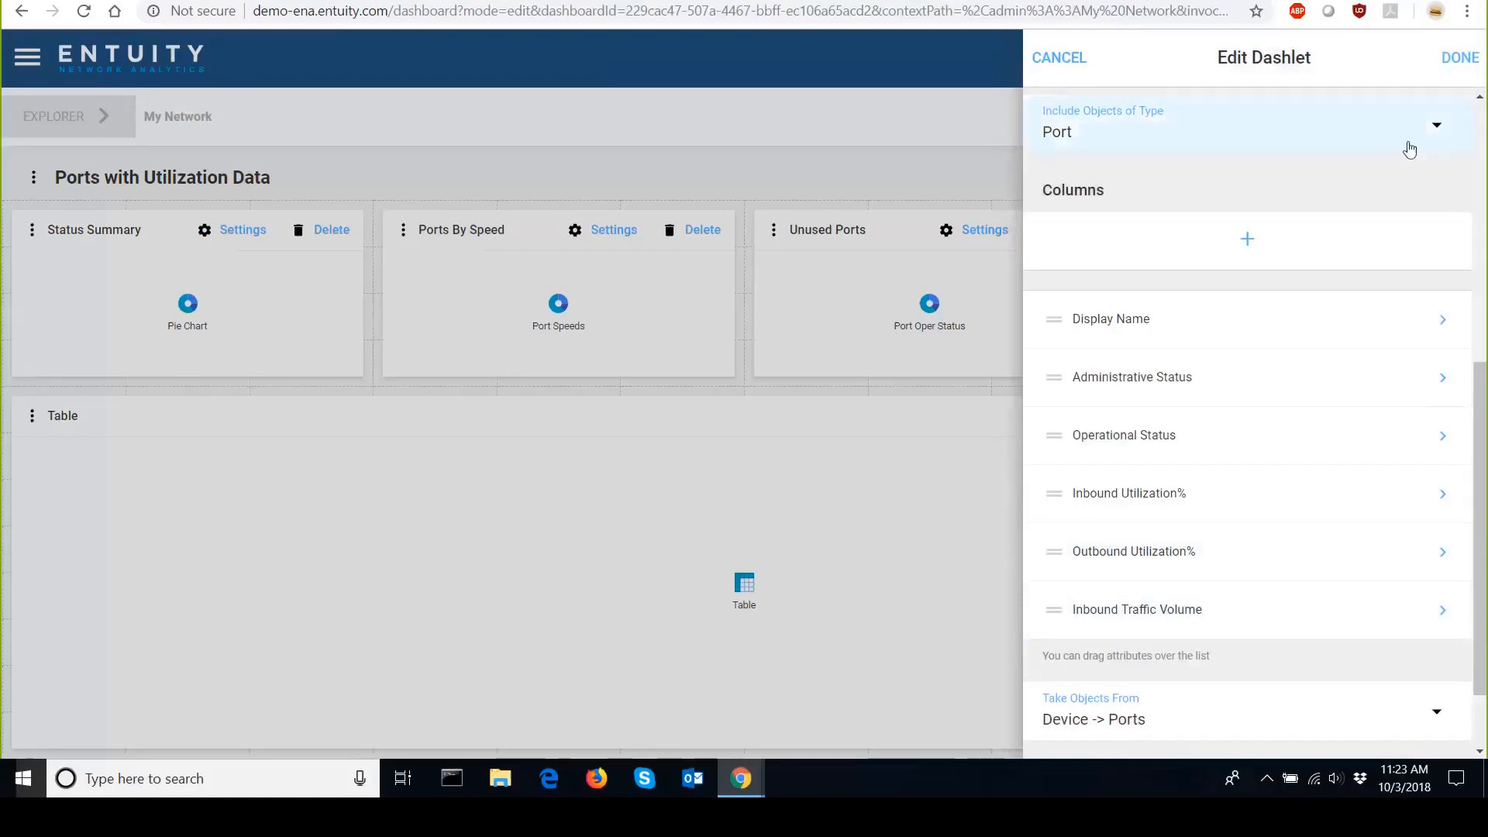
Add the Outbound Traffic (minutely) attribute from the full attribute list as a table column.
{"action": "left_click", "coordinate": [1247, 241]}
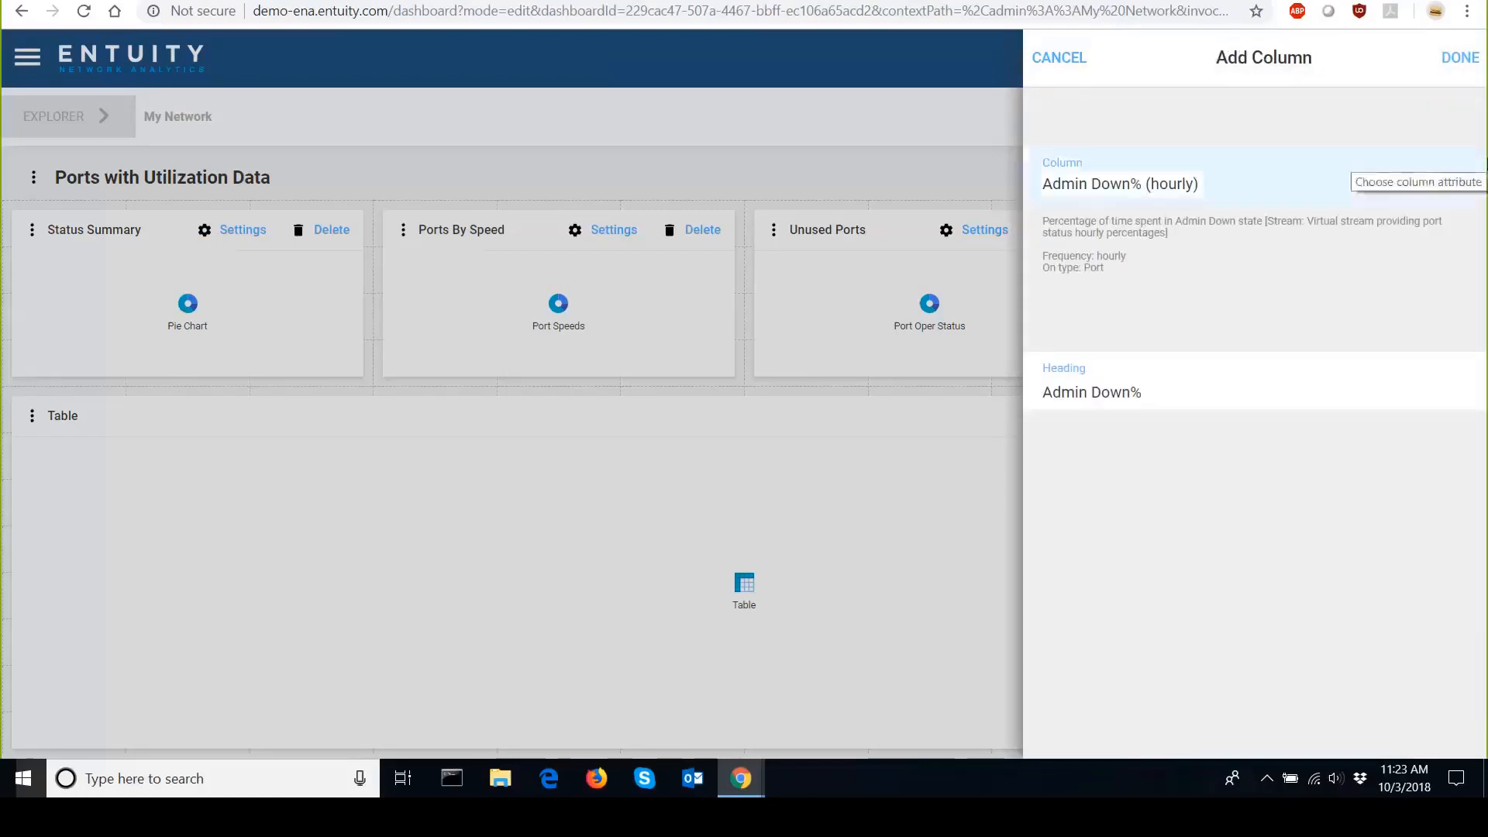
{"action": "left_click", "coordinate": [1455, 178]}
{"action": "scroll", "coordinate": [1449, 294], "scroll_direction": "down", "scroll_amount": 1}
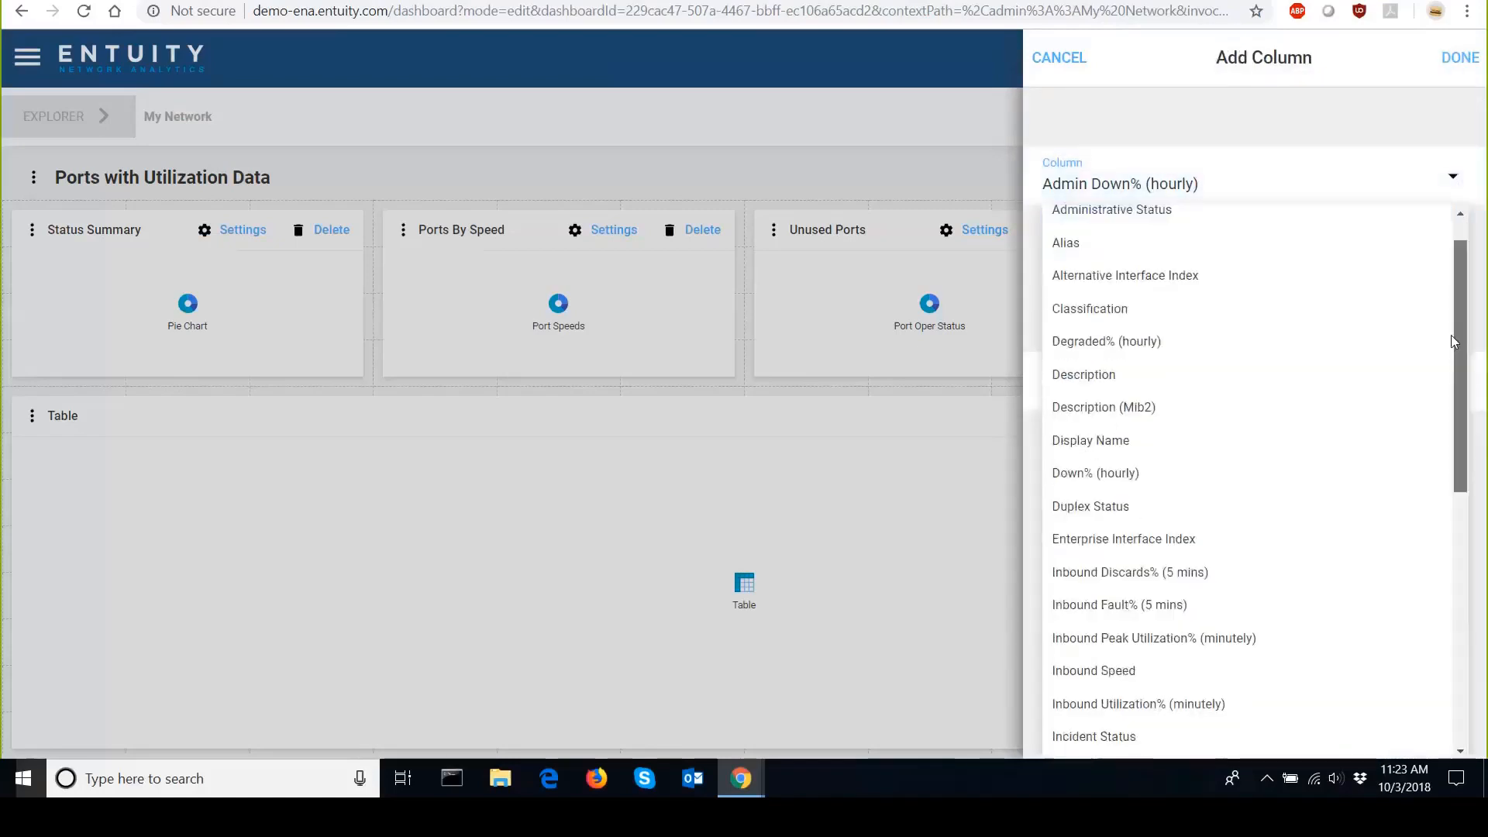
{"action": "left_click_drag", "start_coordinate": [1452, 334], "coordinate": [1454, 704]}
{"action": "left_click", "coordinate": [1275, 756]}
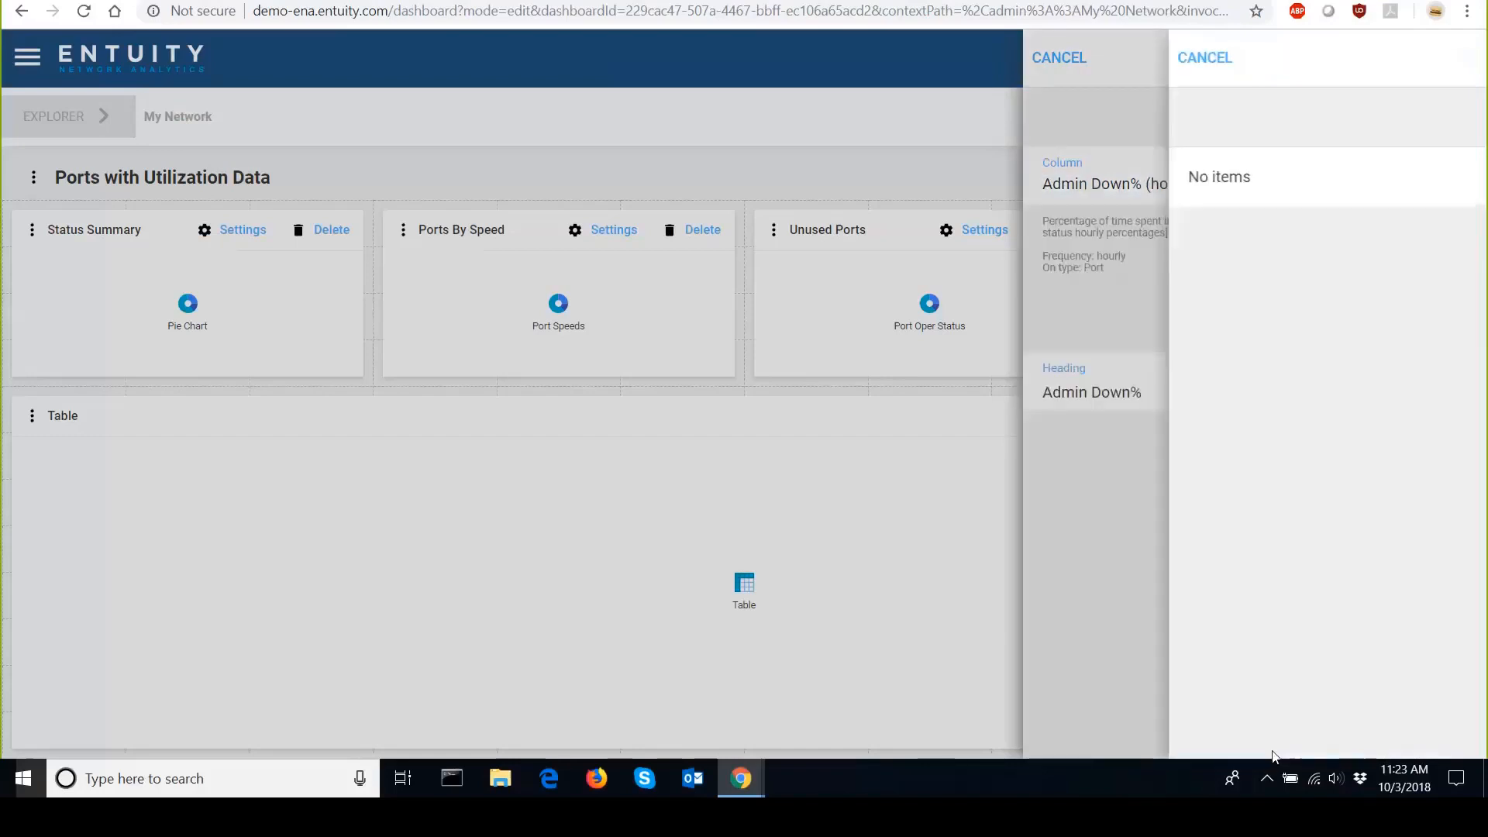
{"action": "scroll", "coordinate": [1362, 570], "scroll_direction": "down", "scroll_amount": 20}
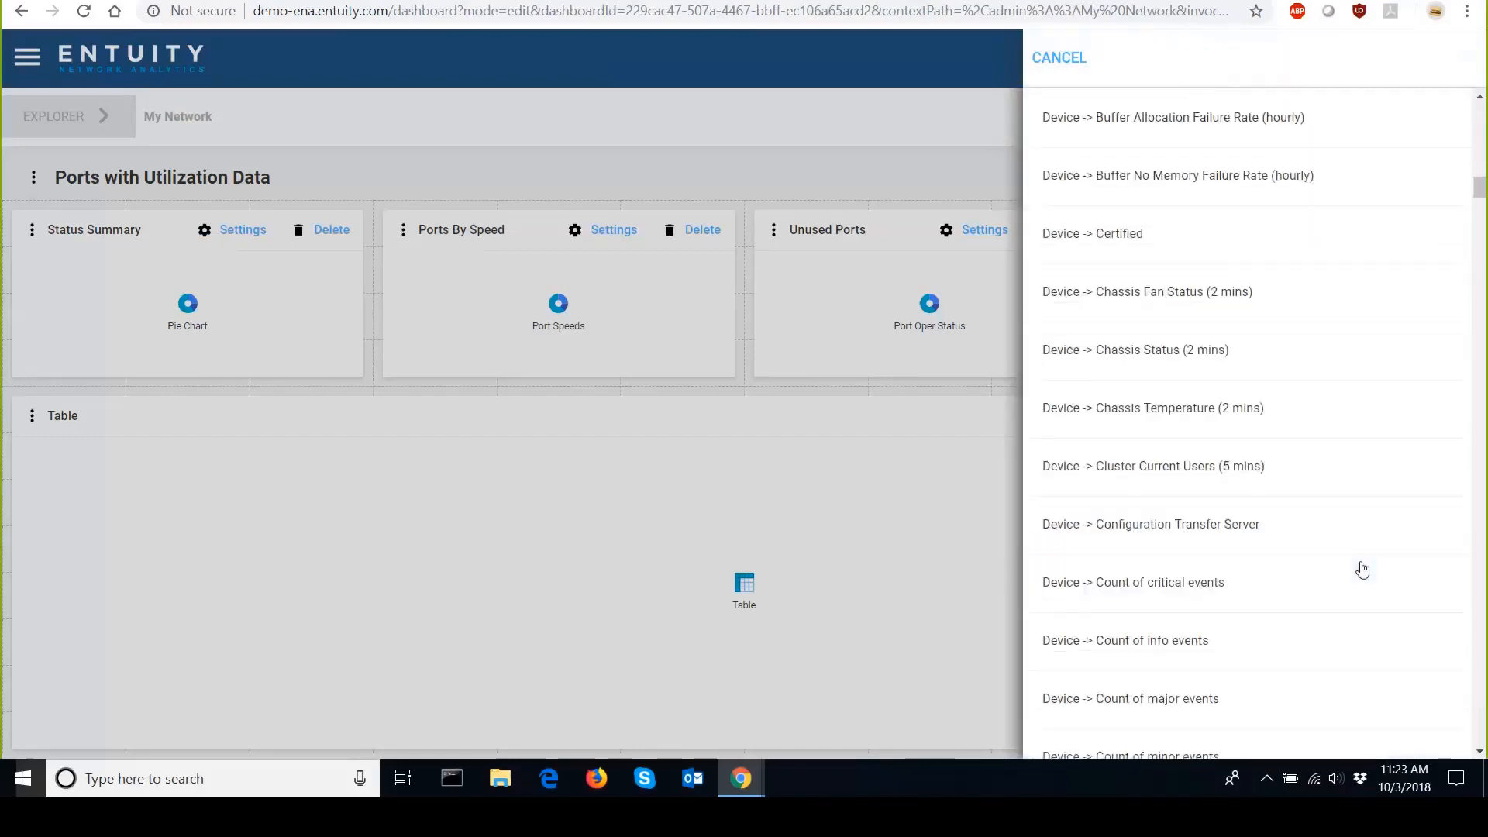
{"action": "scroll", "coordinate": [1362, 570], "scroll_direction": "down", "scroll_amount": 20}
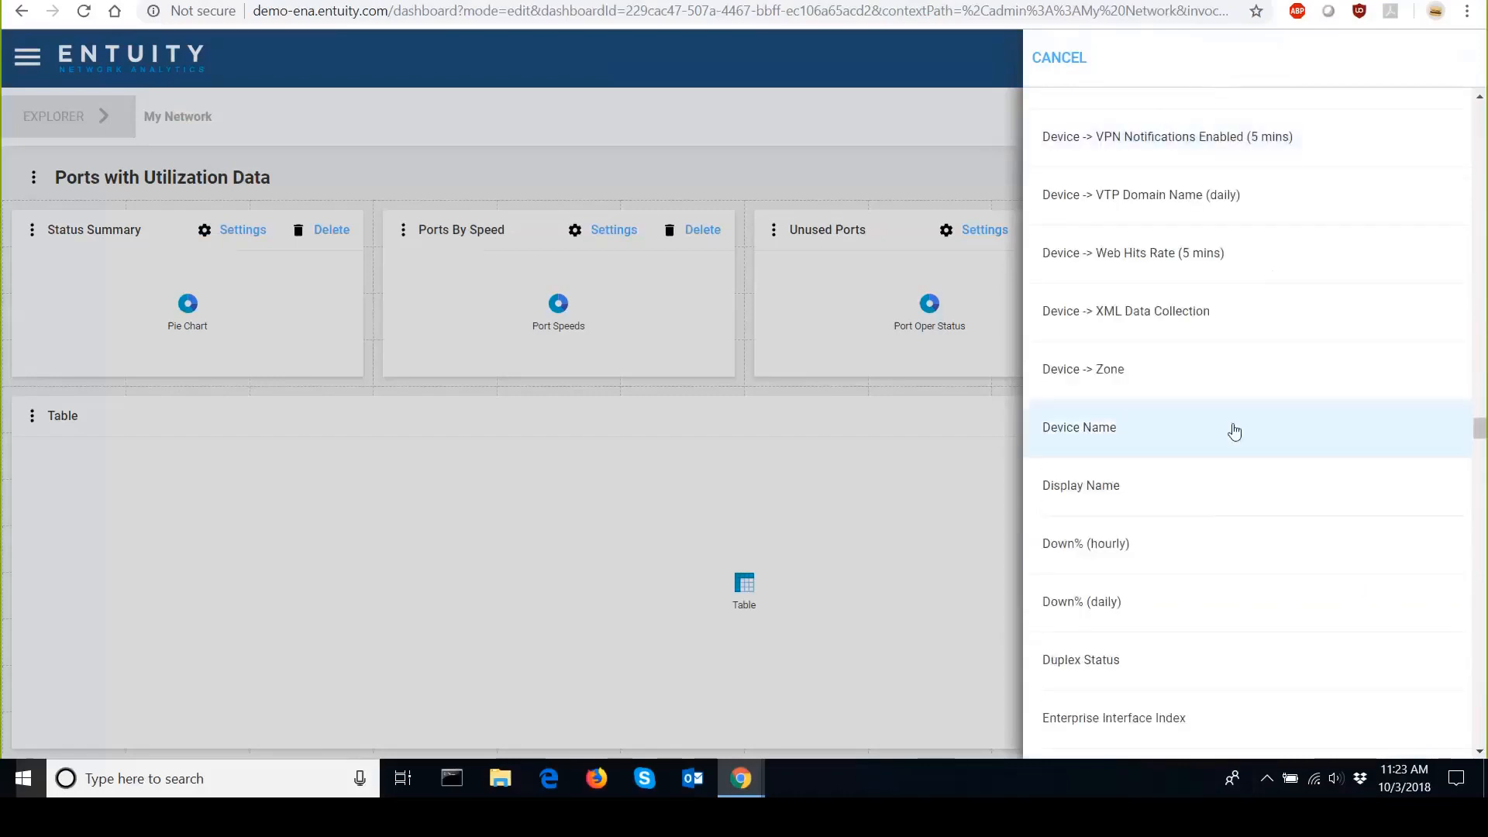
{"action": "scroll", "coordinate": [1240, 437], "scroll_direction": "down", "scroll_amount": 10}
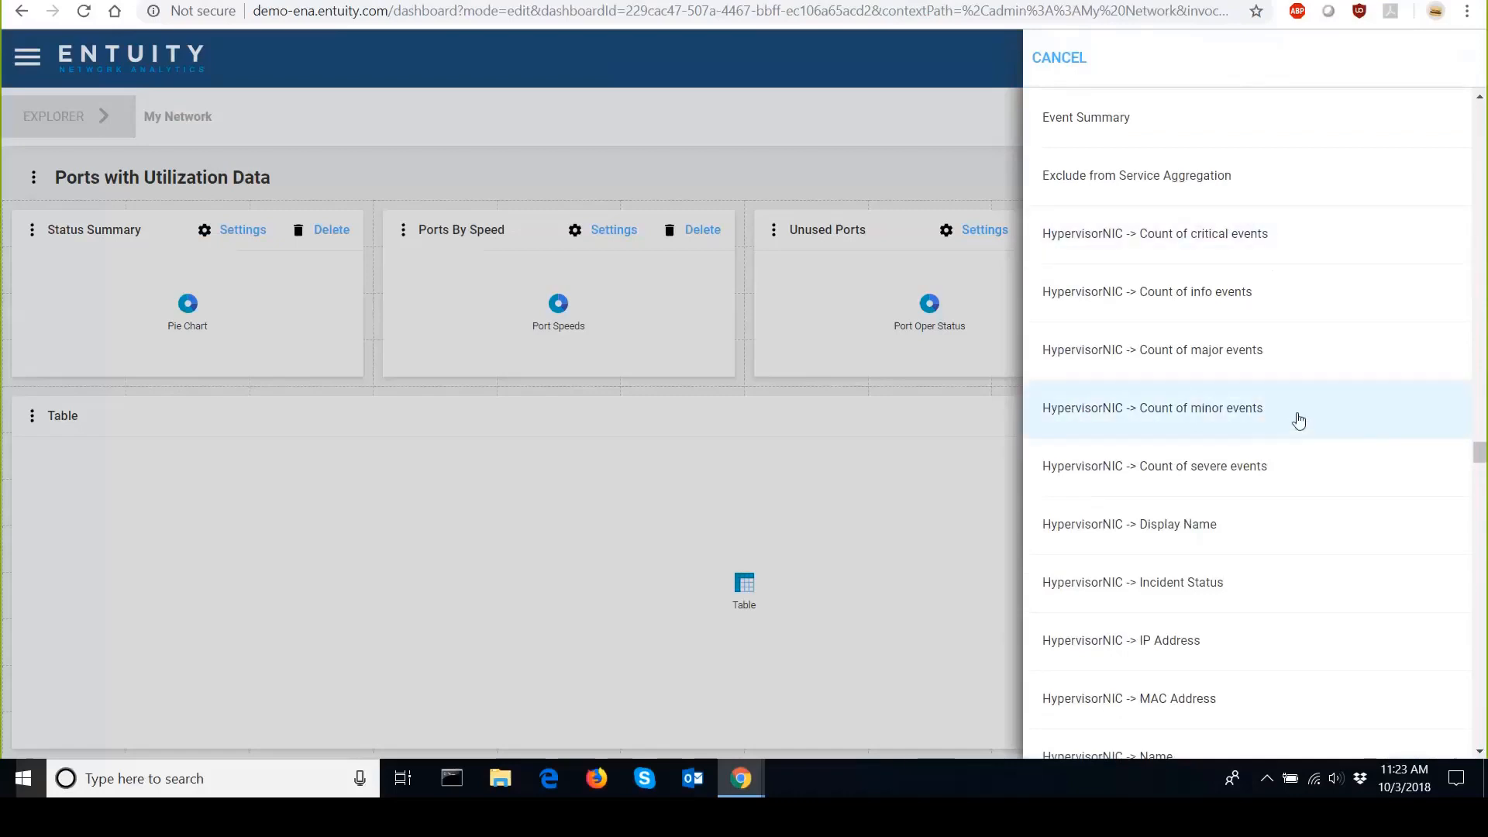
{"action": "scroll", "coordinate": [1356, 347], "scroll_direction": "down", "scroll_amount": 15}
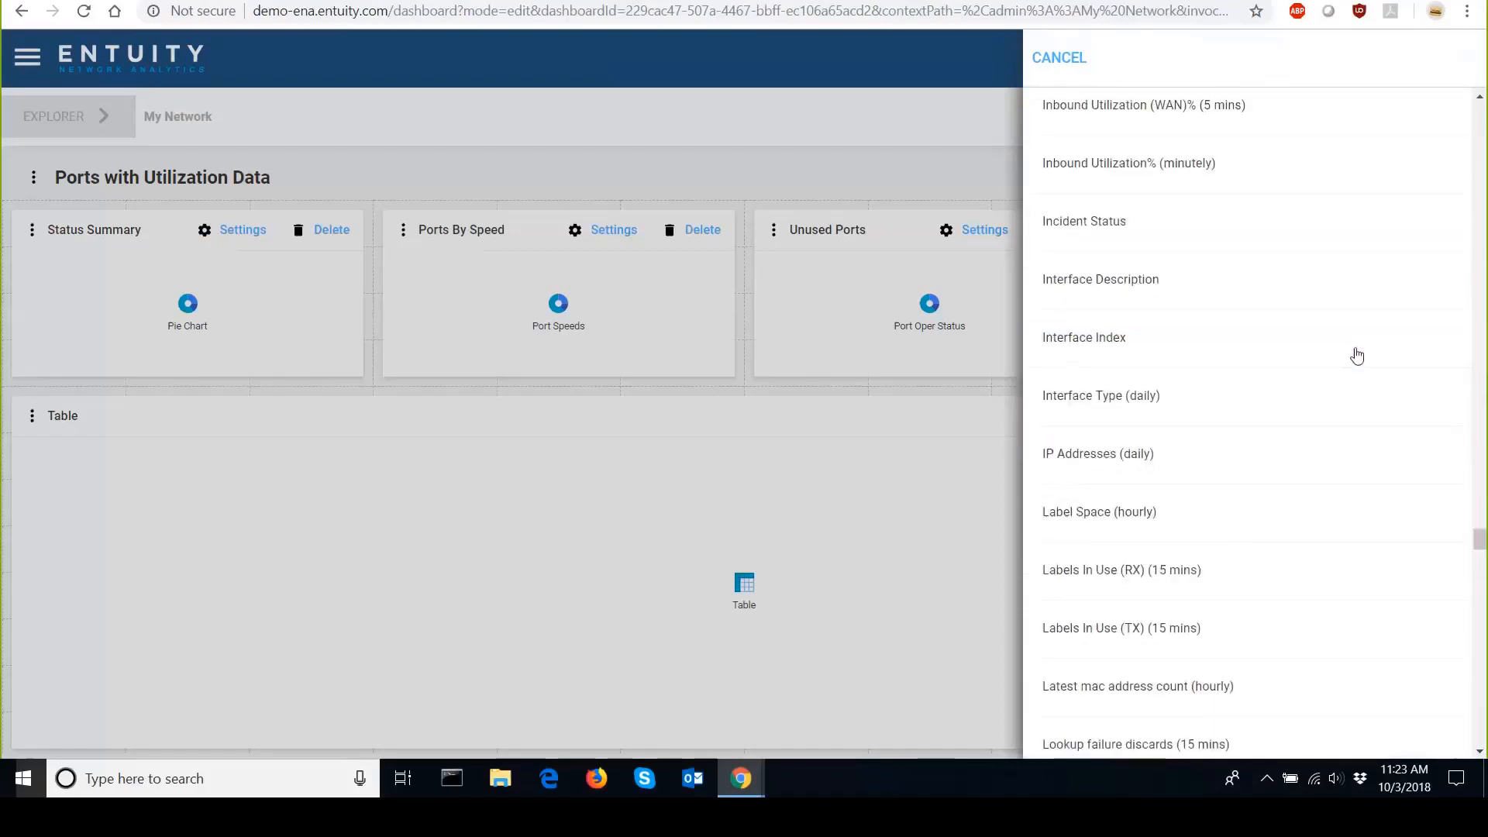
{"action": "scroll", "coordinate": [1168, 421], "scroll_direction": "down", "scroll_amount": 20}
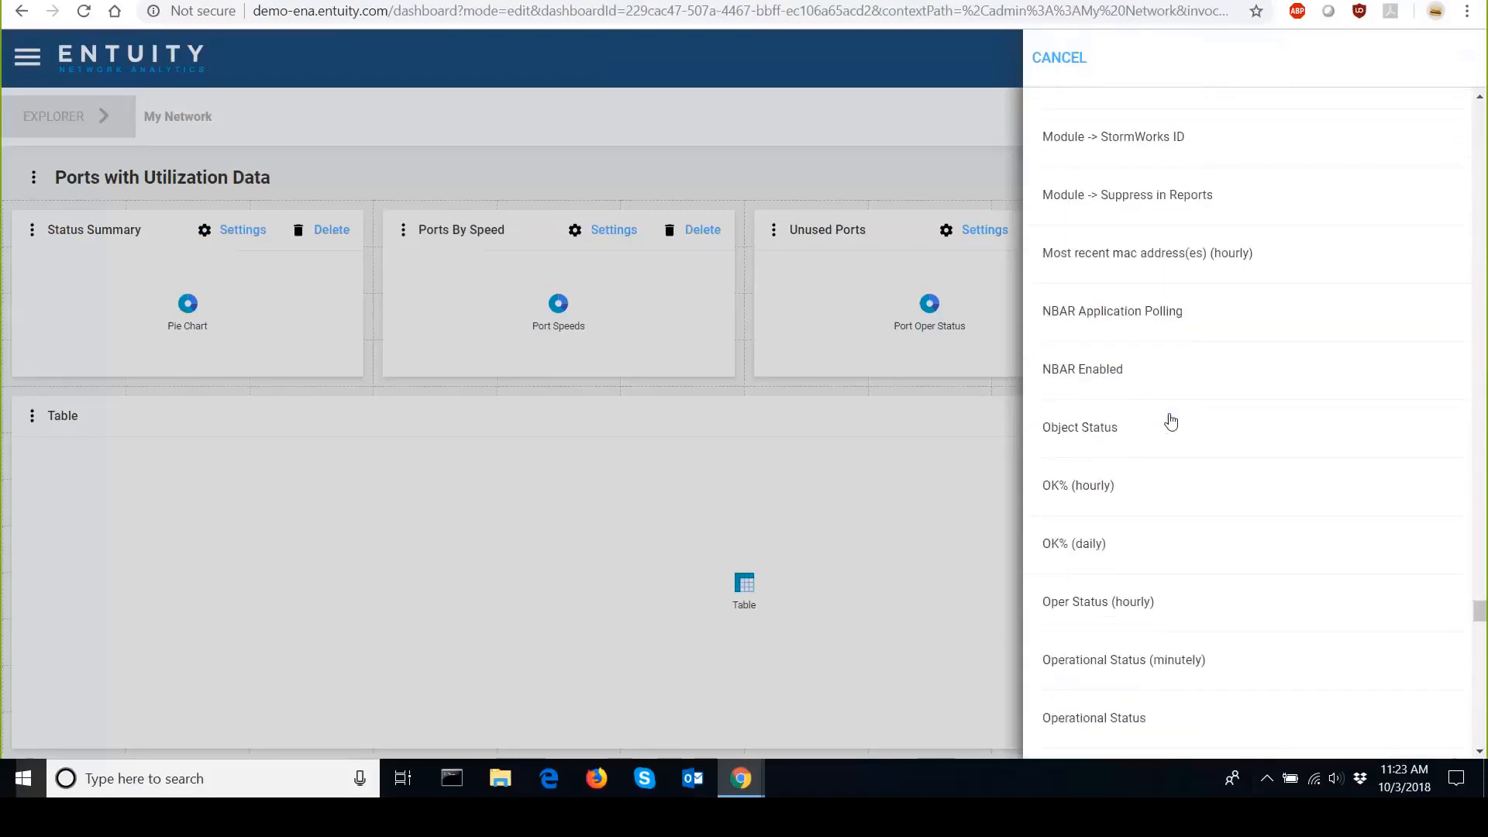
{"action": "scroll", "coordinate": [1171, 421], "scroll_direction": "down", "scroll_amount": 1}
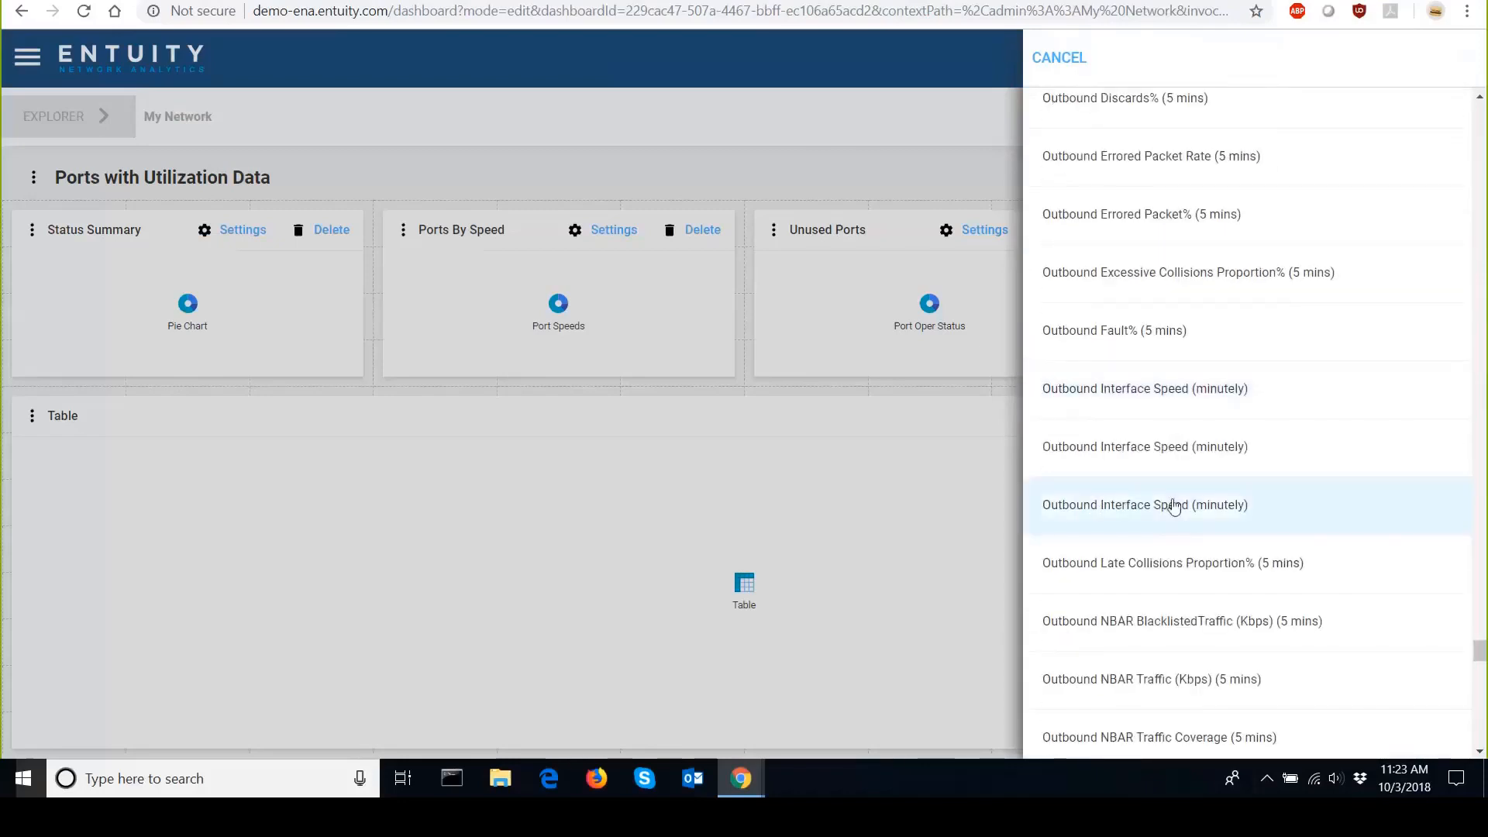
{"action": "scroll", "coordinate": [1169, 506], "scroll_direction": "down", "scroll_amount": 5}
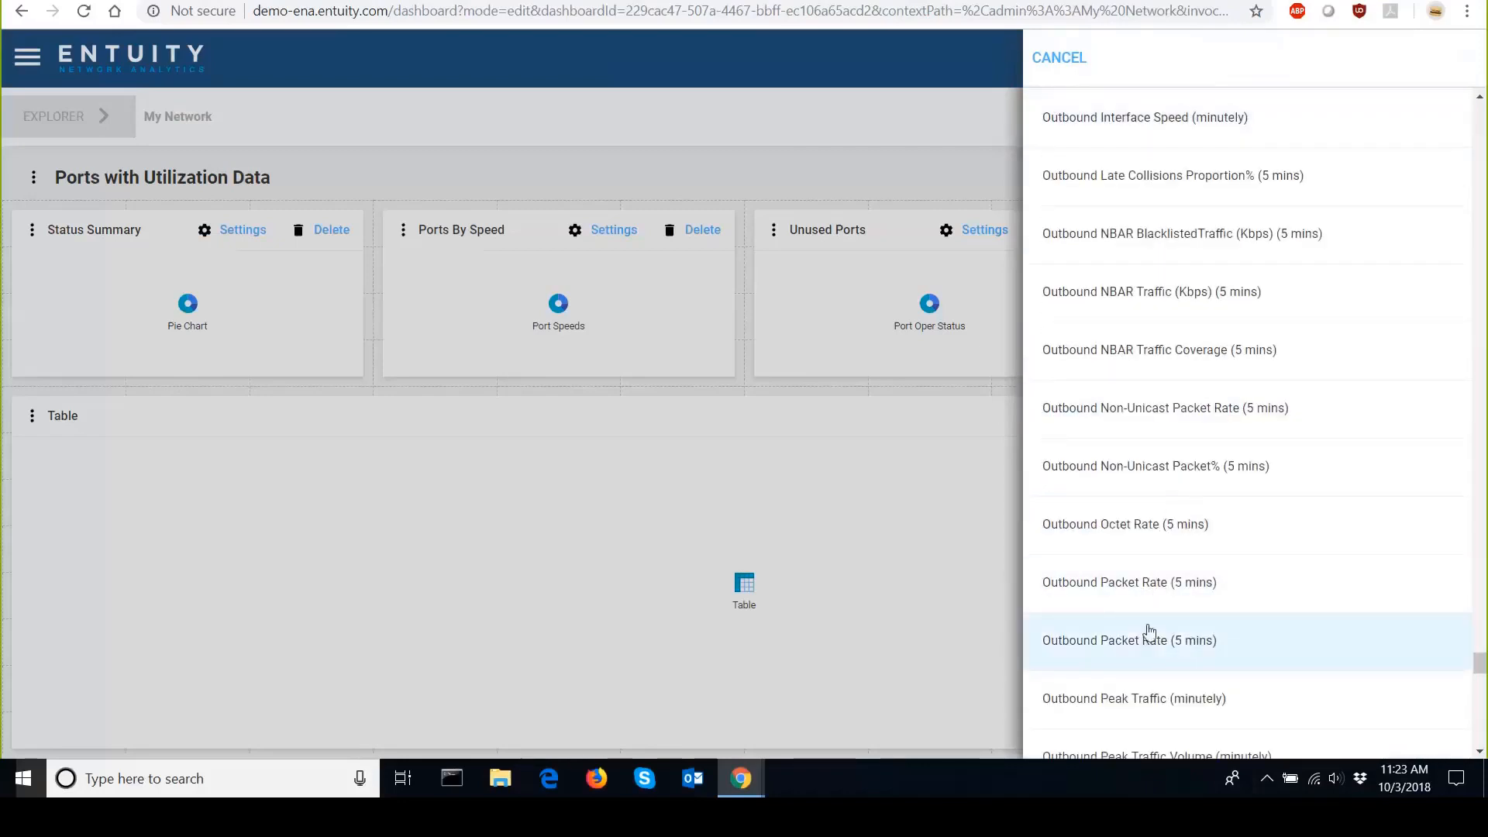
{"action": "scroll", "coordinate": [1143, 667], "scroll_direction": "down", "scroll_amount": 3}
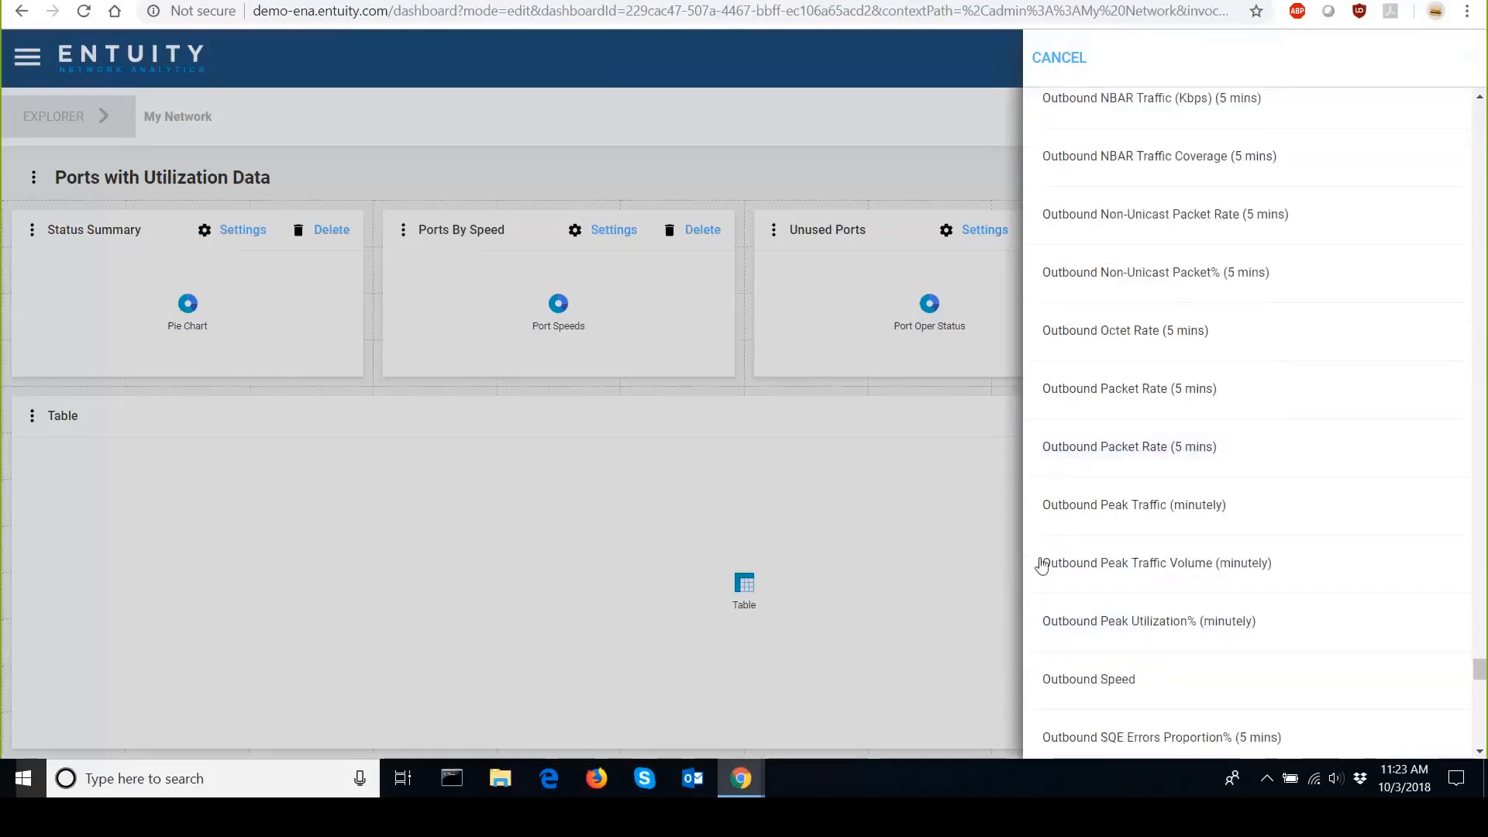
{"action": "scroll", "coordinate": [1044, 583], "scroll_direction": "down", "scroll_amount": 5}
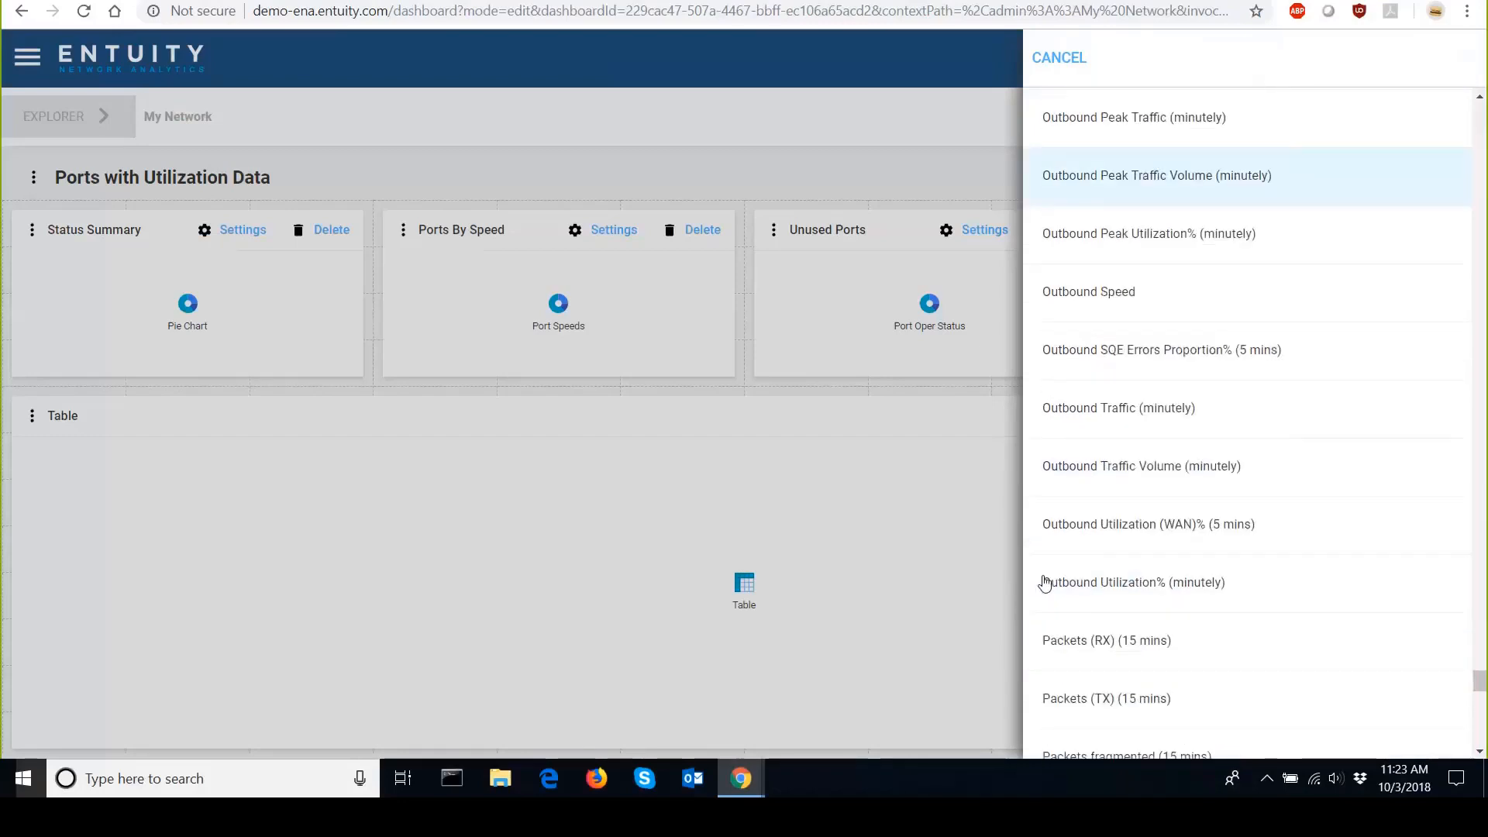
{"action": "left_click", "coordinate": [1082, 413]}
{"action": "left_click", "coordinate": [1457, 58]}
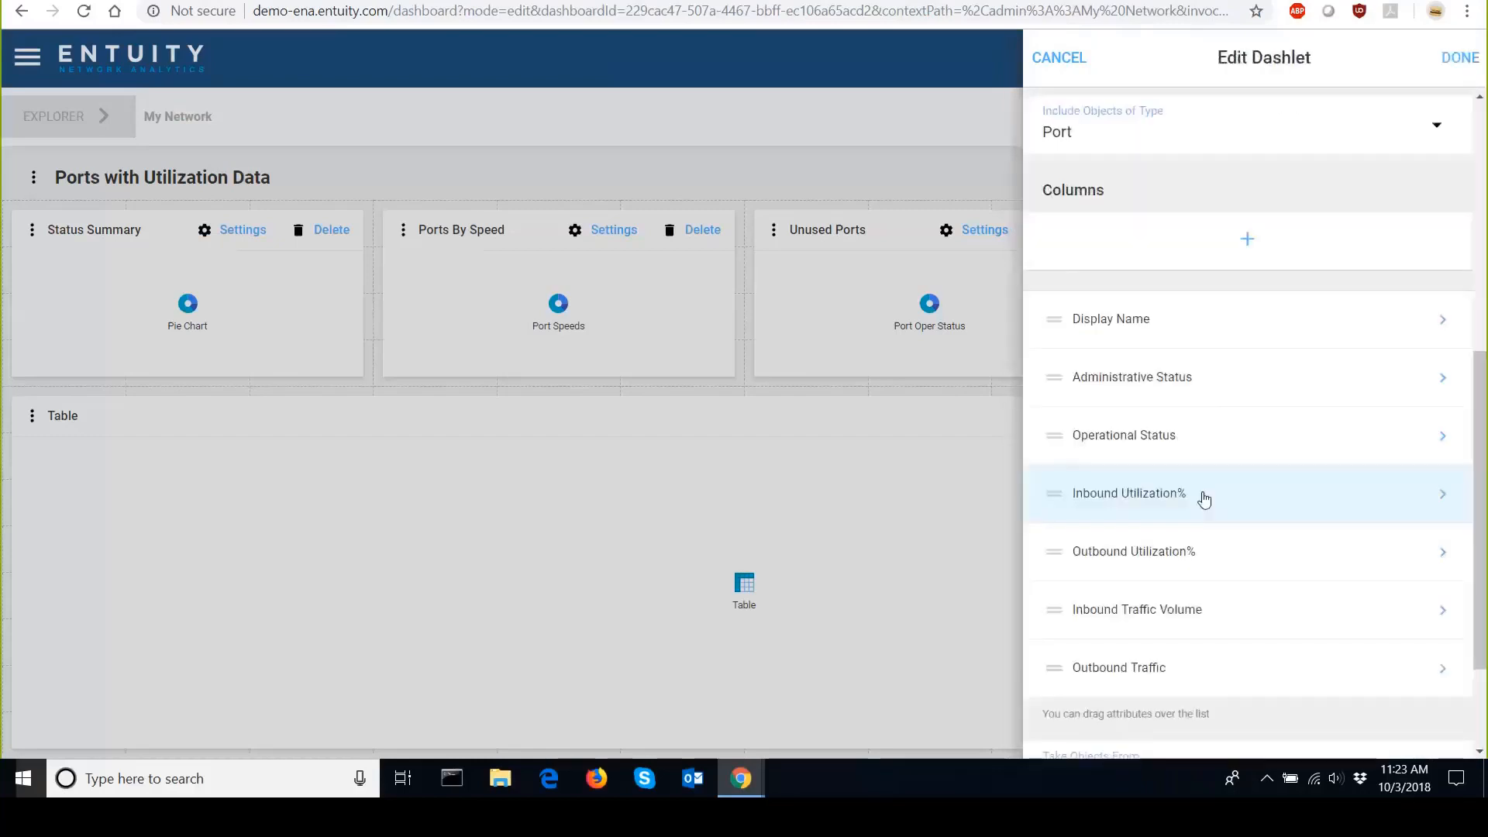
Delete the Inbound Traffic Volume column from the table.
{"action": "left_click", "coordinate": [1201, 615]}
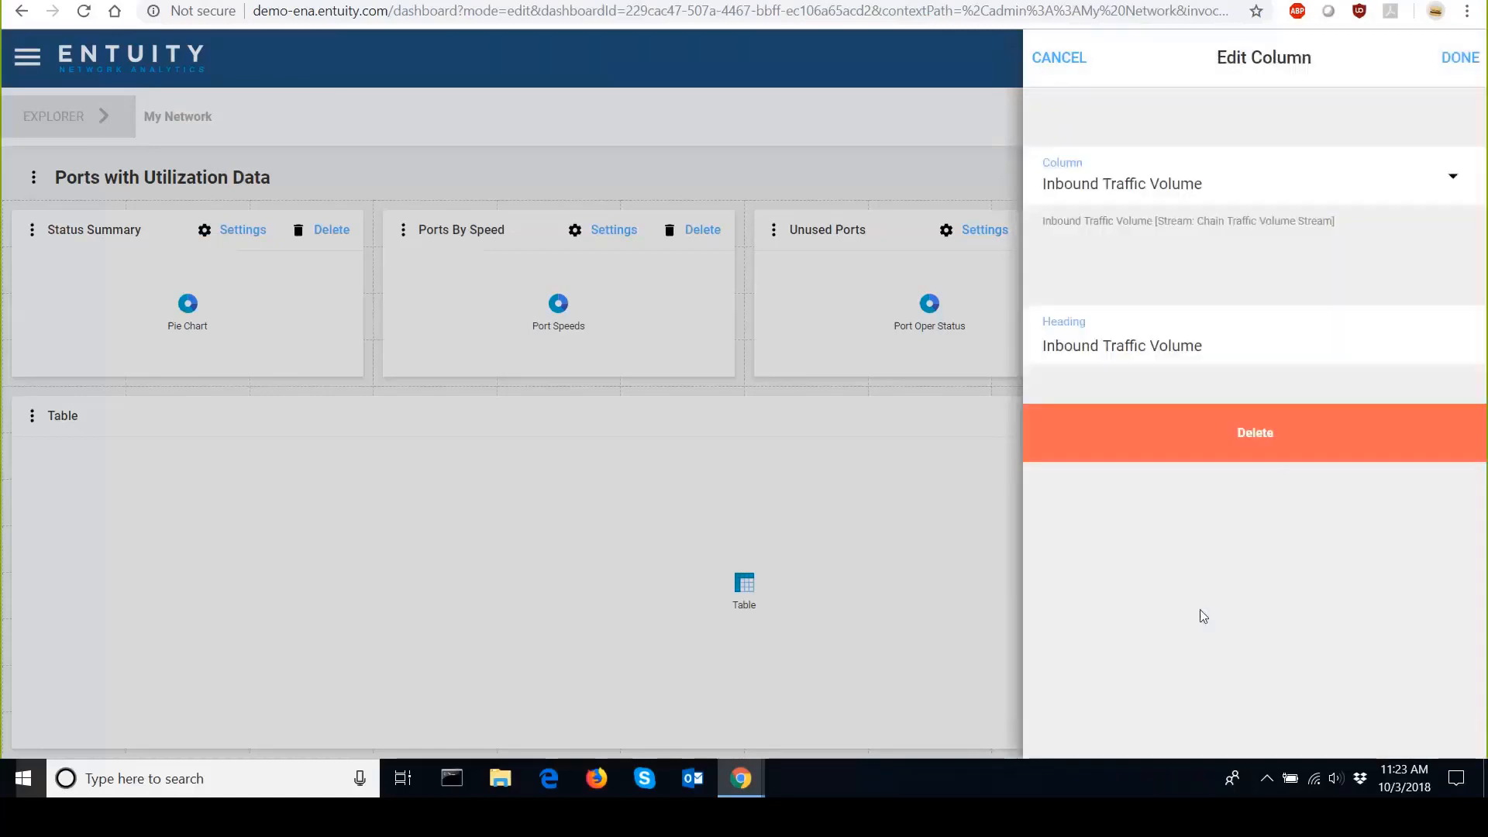
{"action": "left_click", "coordinate": [1257, 436]}
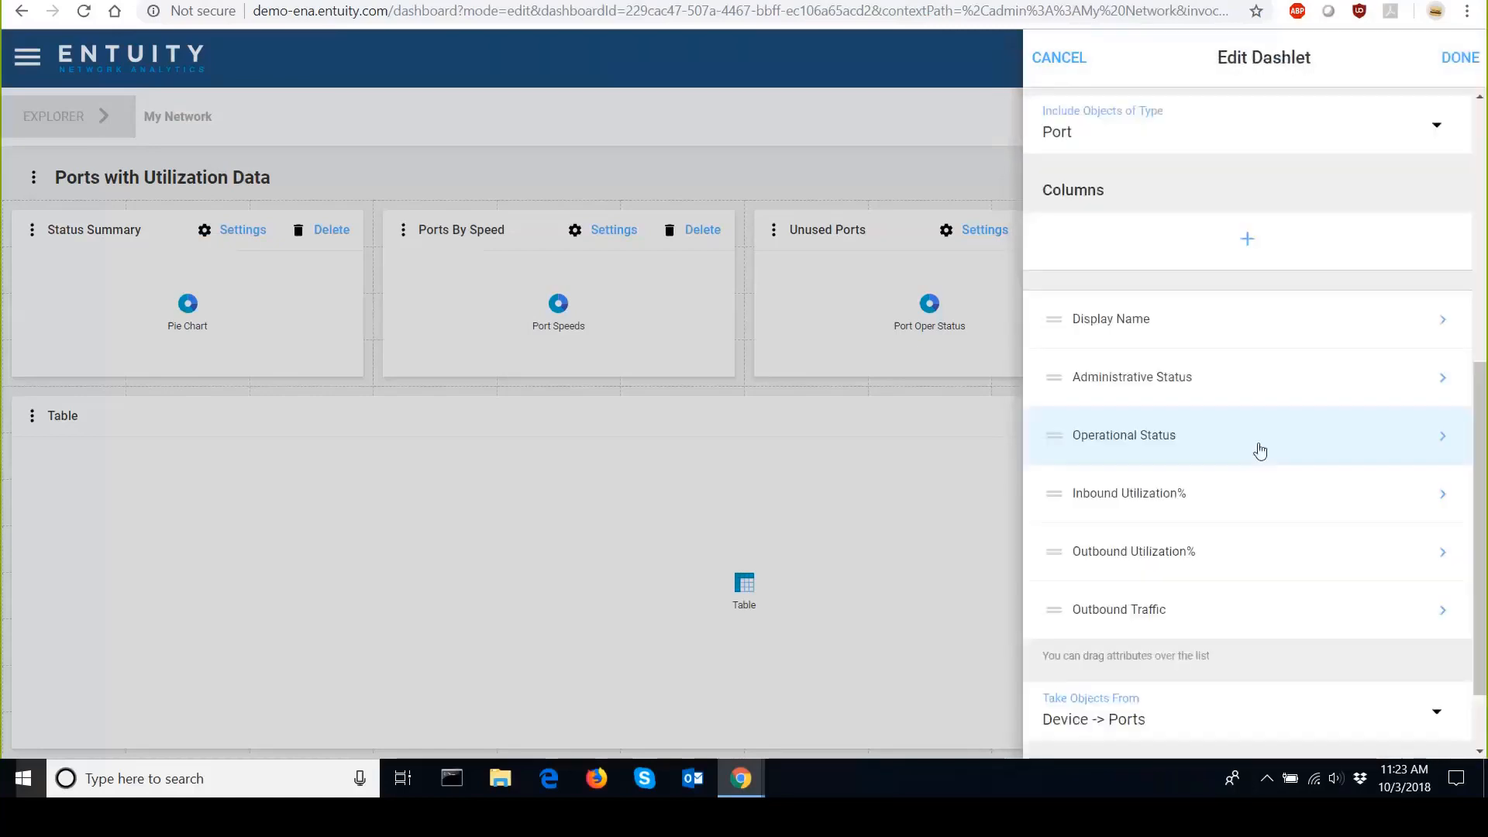
Add the Inbound Traffic (minutely) attribute from the full attribute list as a table column.
{"action": "left_click", "coordinate": [1250, 243]}
{"action": "left_click", "coordinate": [1408, 199]}
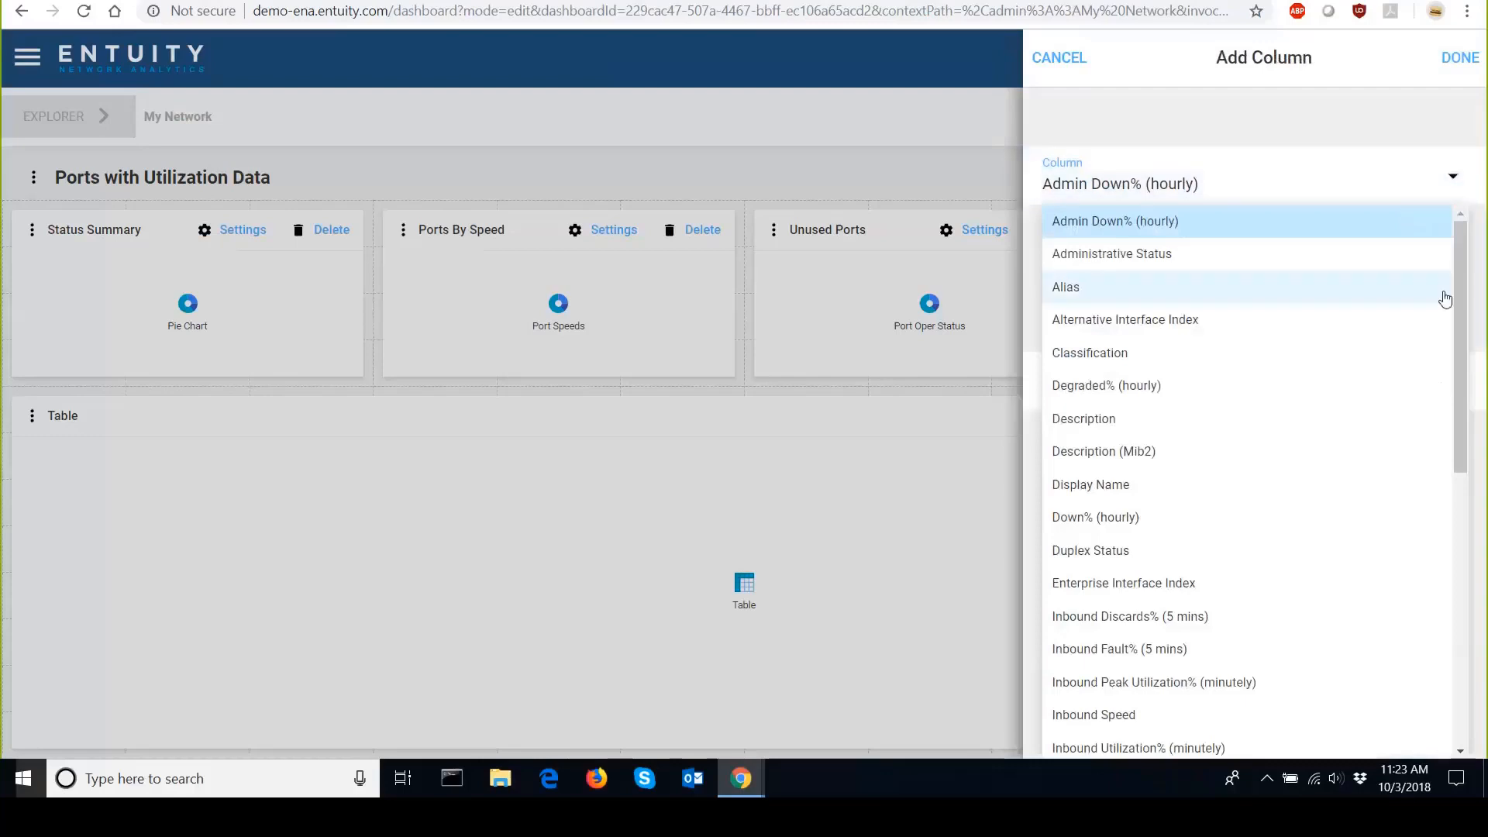
{"action": "left_click_drag", "start_coordinate": [1461, 312], "coordinate": [1443, 655]}
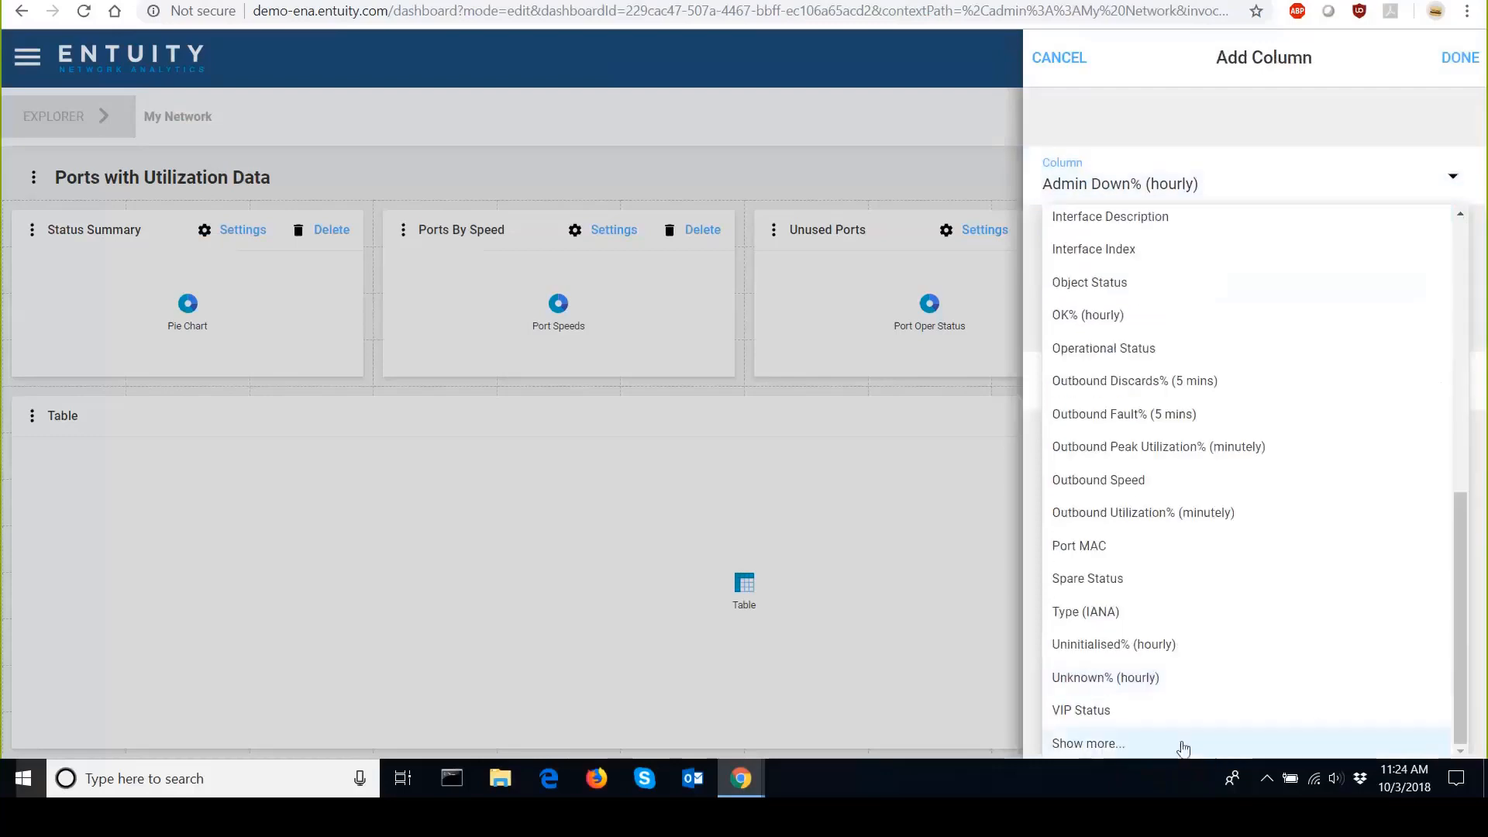
{"action": "left_click", "coordinate": [1186, 742]}
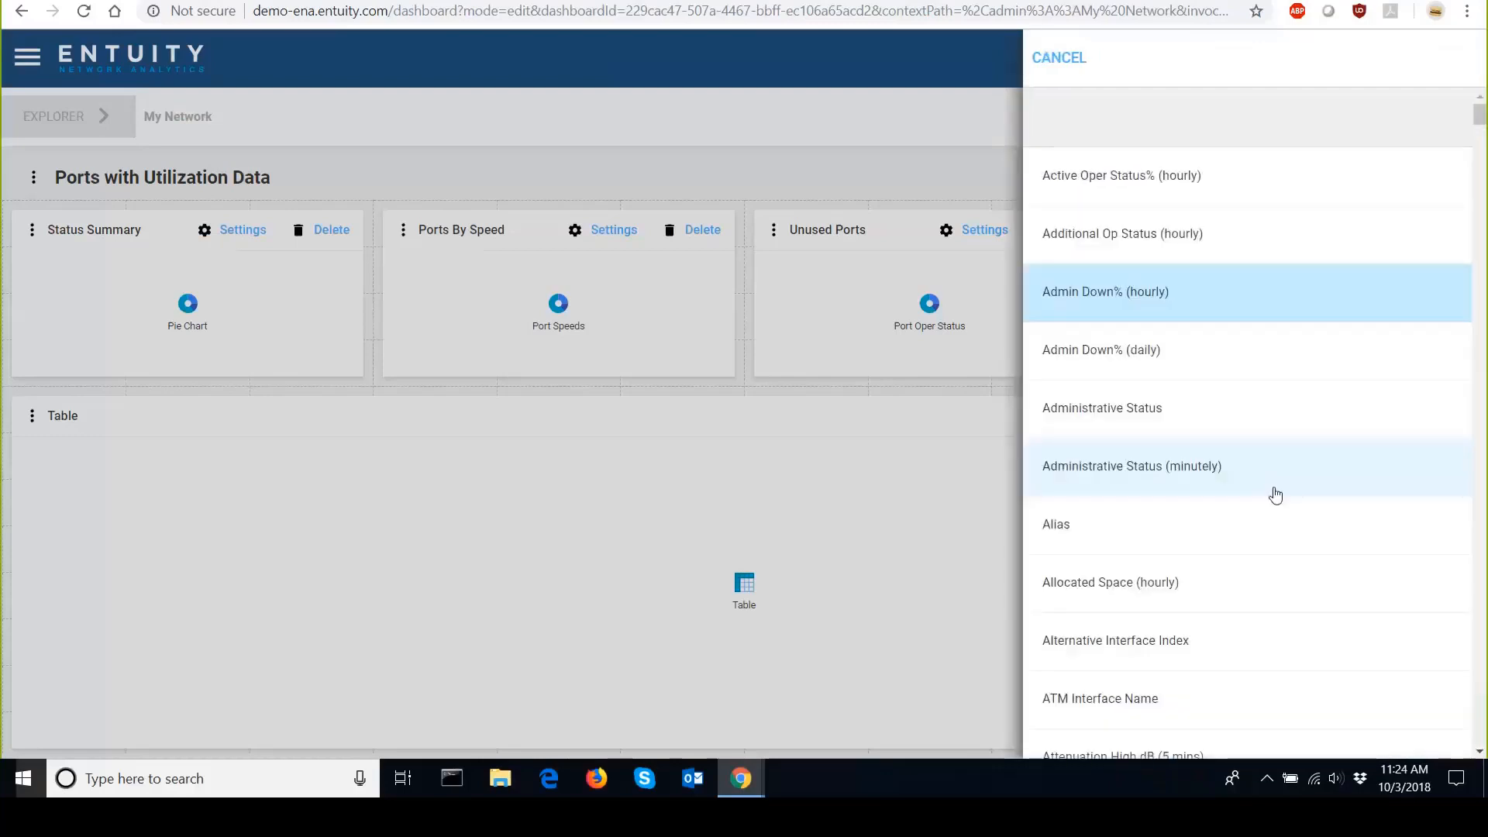
{"action": "scroll", "coordinate": [1276, 496], "scroll_direction": "down", "scroll_amount": 20}
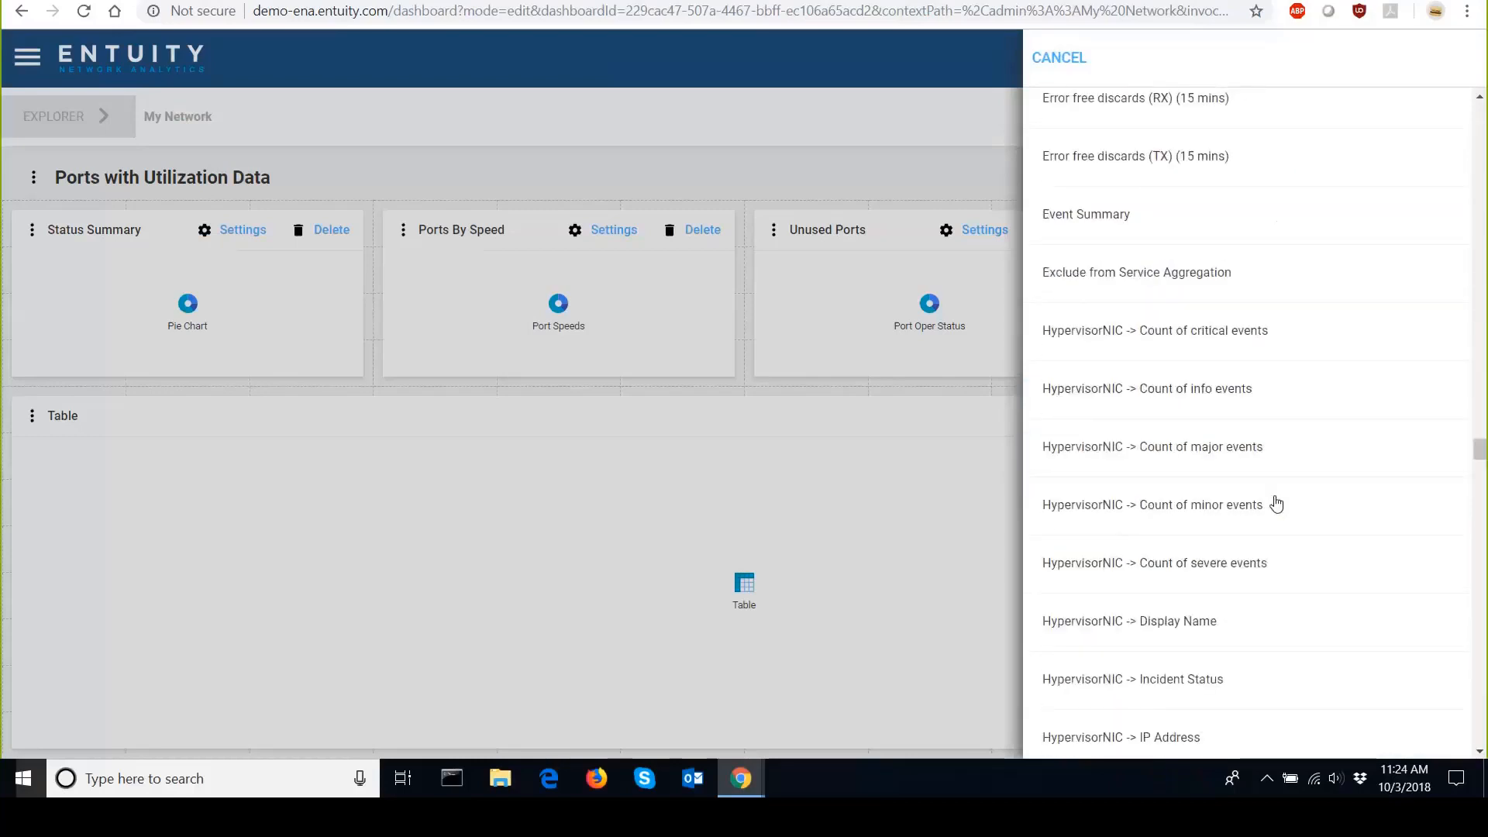
{"action": "scroll", "coordinate": [1276, 504], "scroll_direction": "down", "scroll_amount": 10}
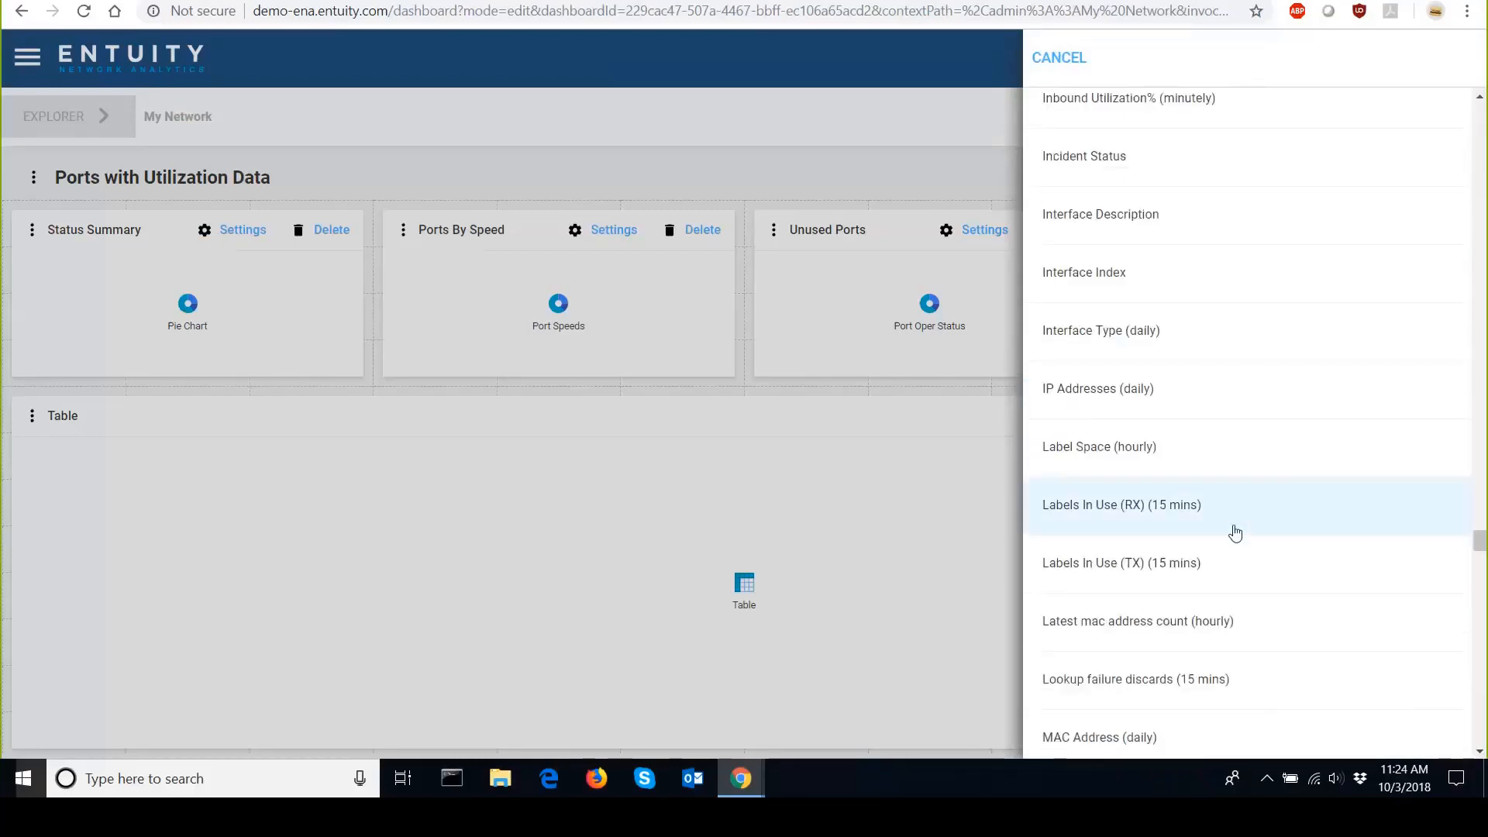
{"action": "scroll", "coordinate": [1235, 533], "scroll_direction": "up", "scroll_amount": 1}
{"action": "scroll", "coordinate": [1252, 425], "scroll_direction": "up", "scroll_amount": 1}
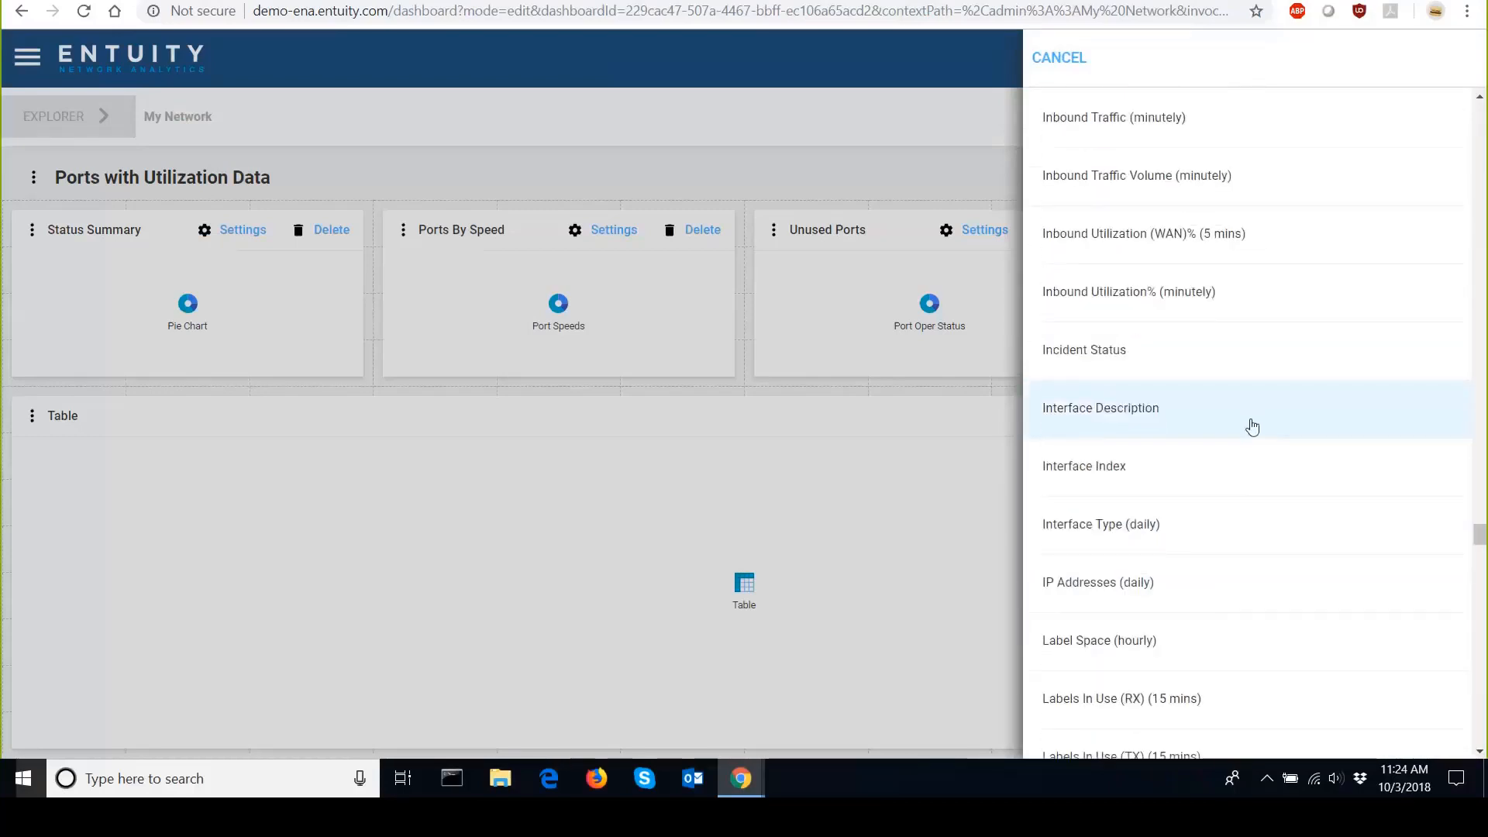
{"action": "scroll", "coordinate": [1253, 426], "scroll_direction": "up", "scroll_amount": 2}
{"action": "scroll", "coordinate": [1248, 438], "scroll_direction": "up", "scroll_amount": 1}
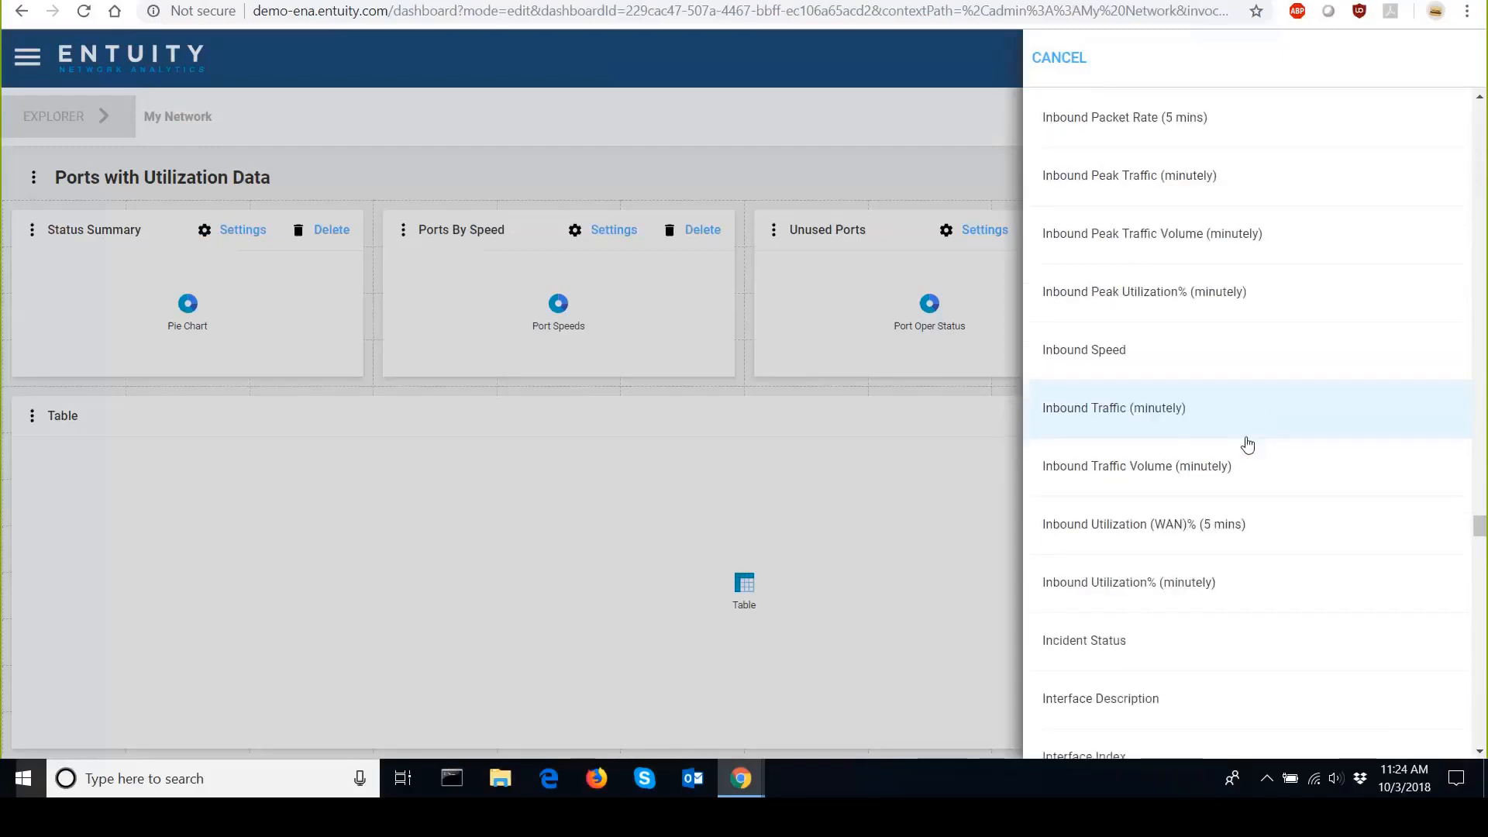
{"action": "left_click", "coordinate": [1247, 443]}
{"action": "left_click", "coordinate": [1460, 57]}
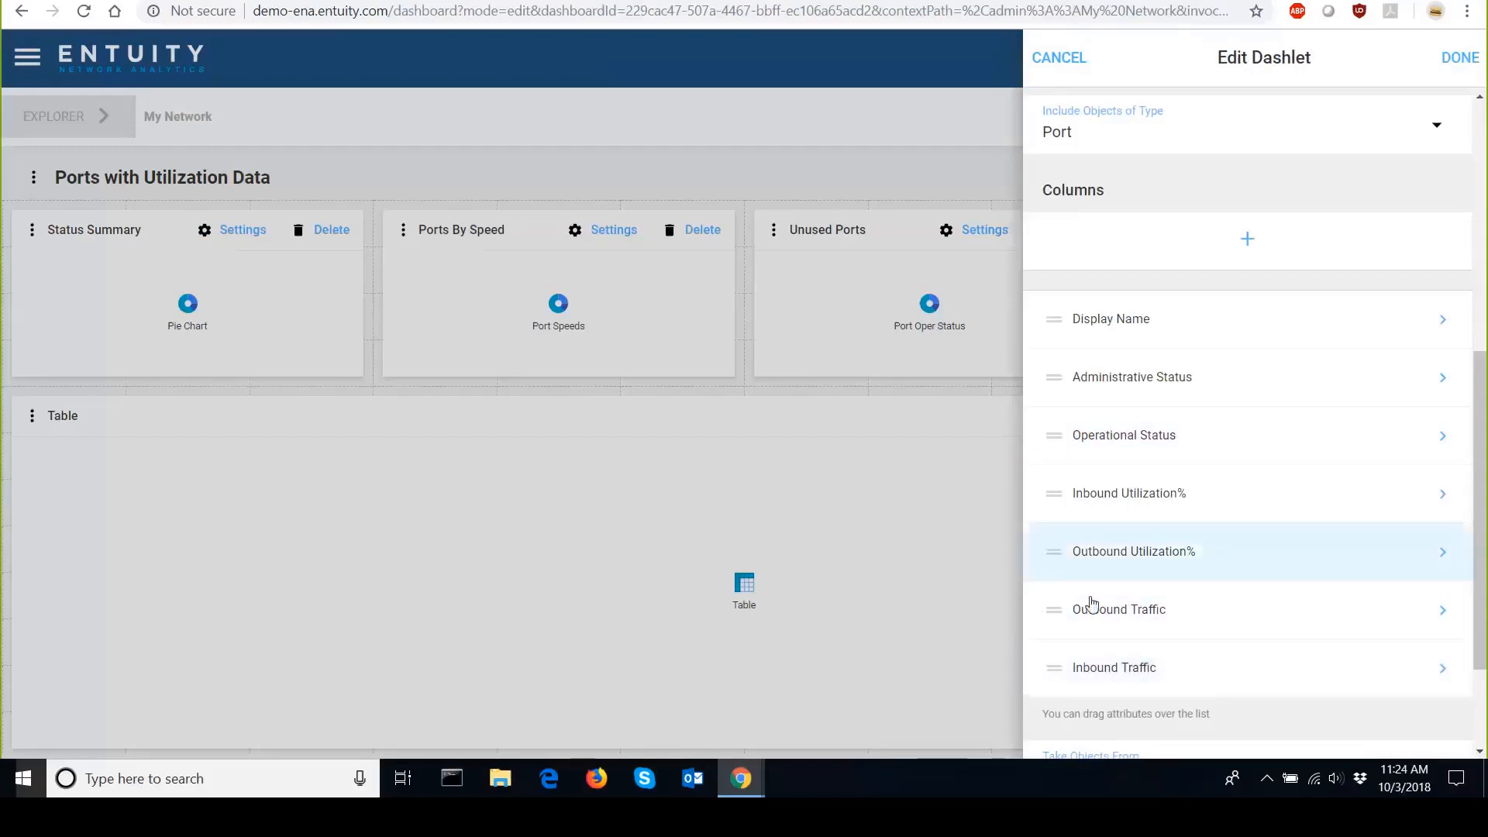
Move the Inbound Traffic column directly after Inbound Utilization% and close the dashlet editor.
{"action": "left_click_drag", "start_coordinate": [1101, 673], "coordinate": [1123, 522]}
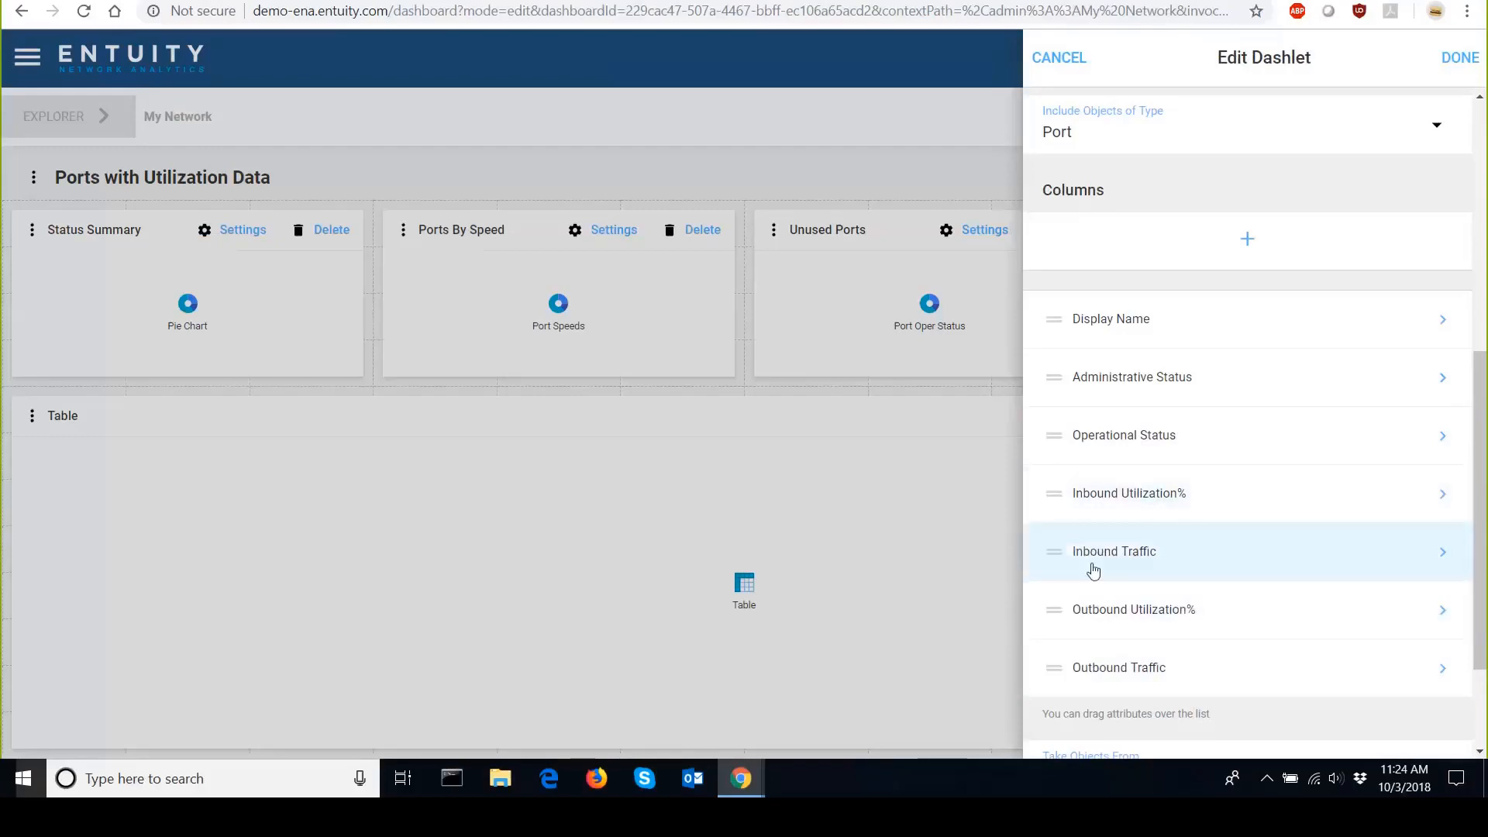
{"action": "left_click", "coordinate": [1453, 57]}
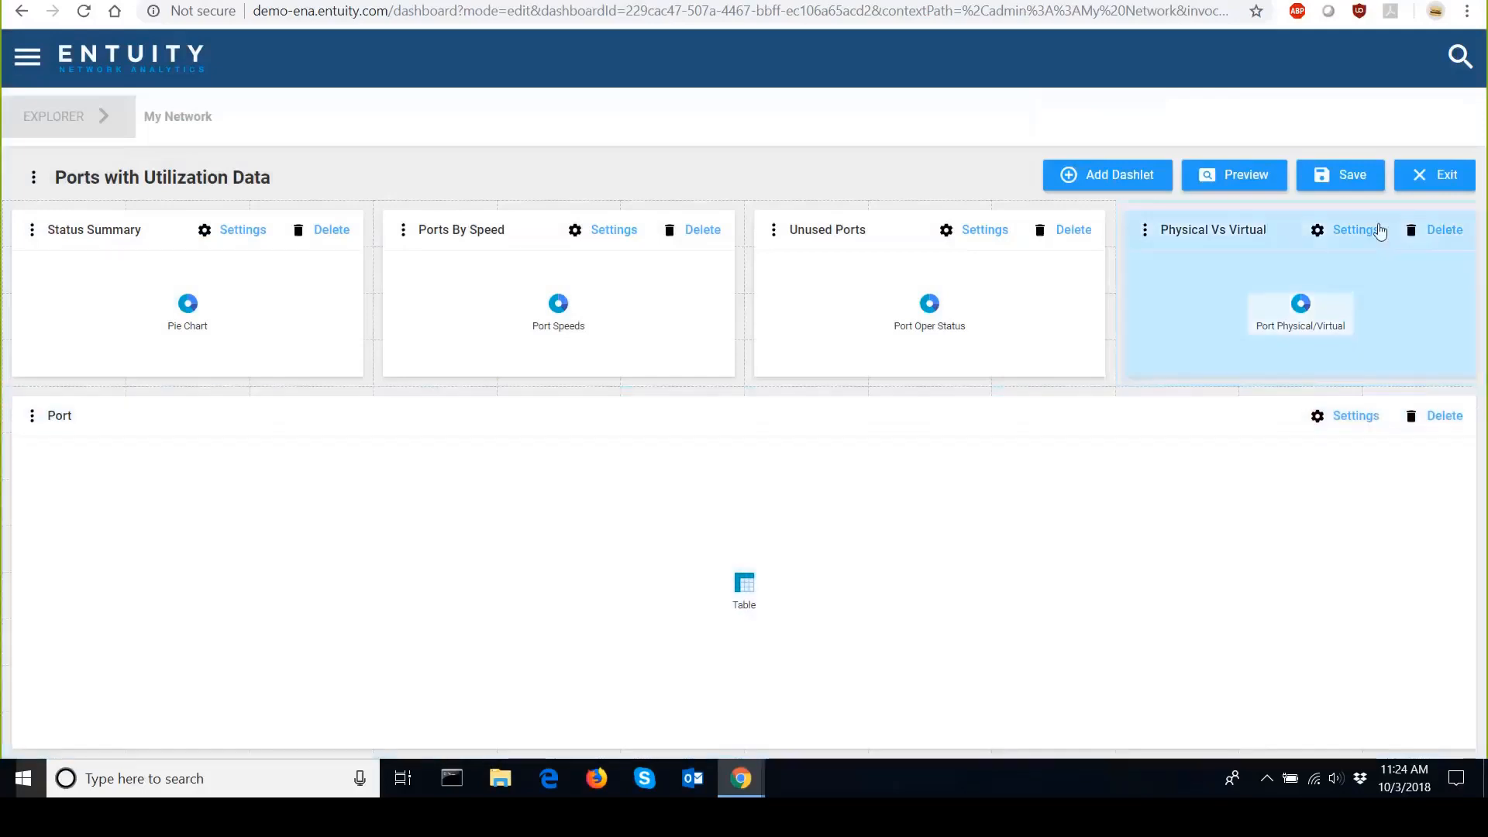
Save the dashboard and preview it in the context of device ca01 from All Objects.
{"action": "left_click", "coordinate": [1341, 192]}
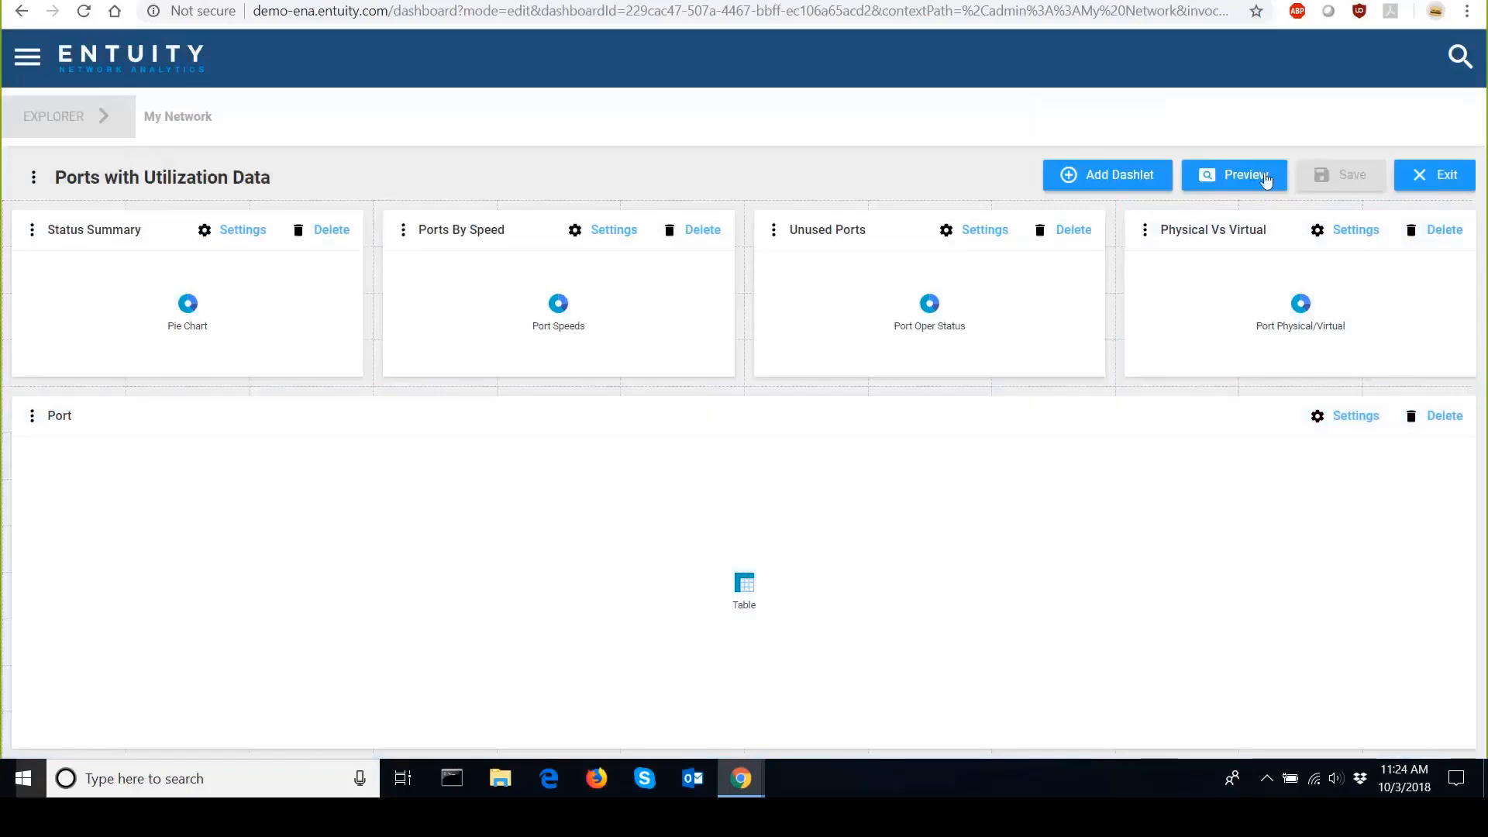
{"action": "left_click", "coordinate": [1249, 184]}
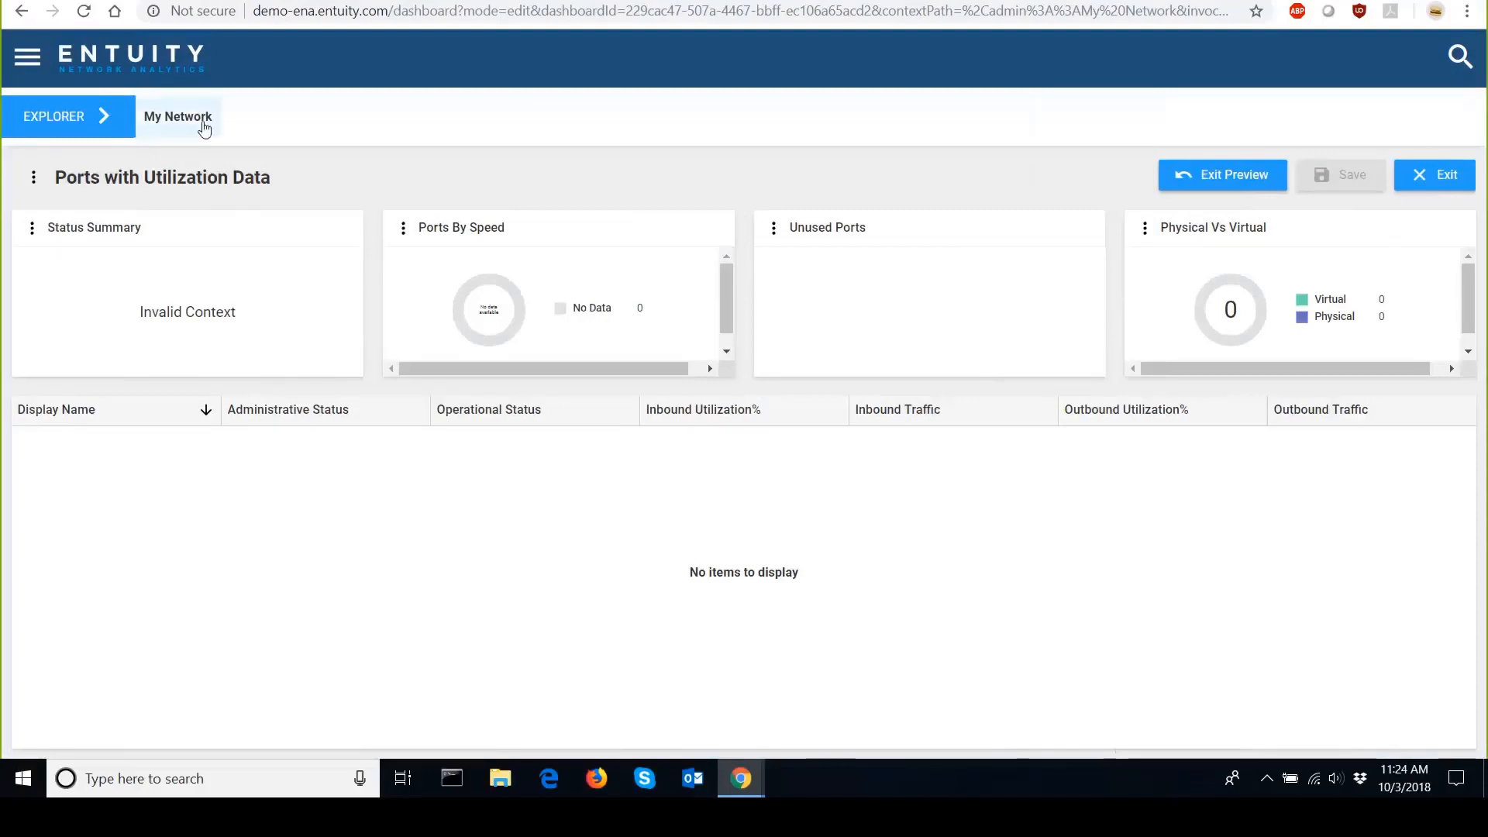
{"action": "left_click", "coordinate": [107, 122]}
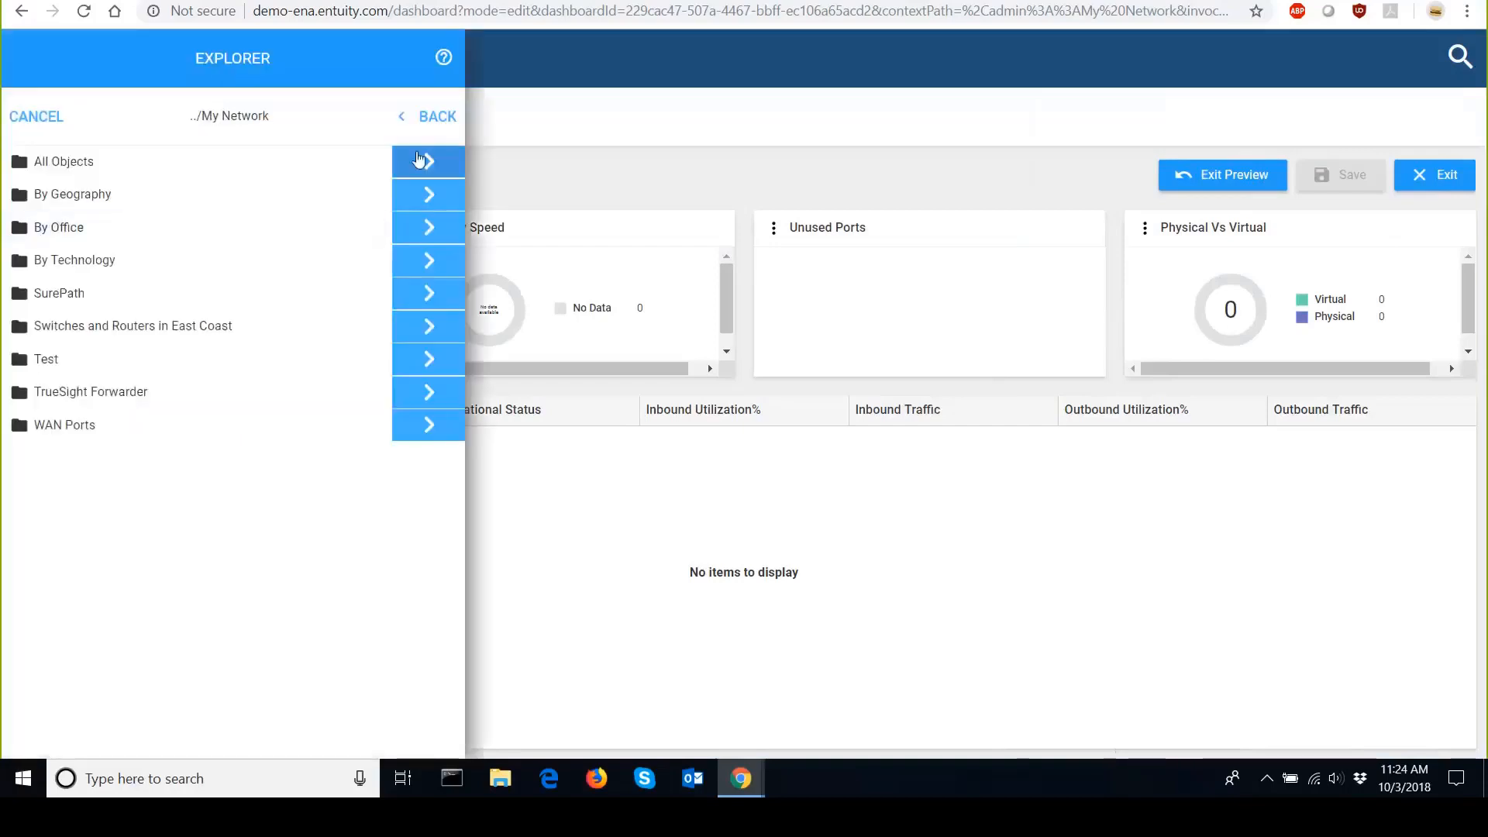
{"action": "left_click", "coordinate": [412, 165]}
{"action": "left_click", "coordinate": [276, 490]}
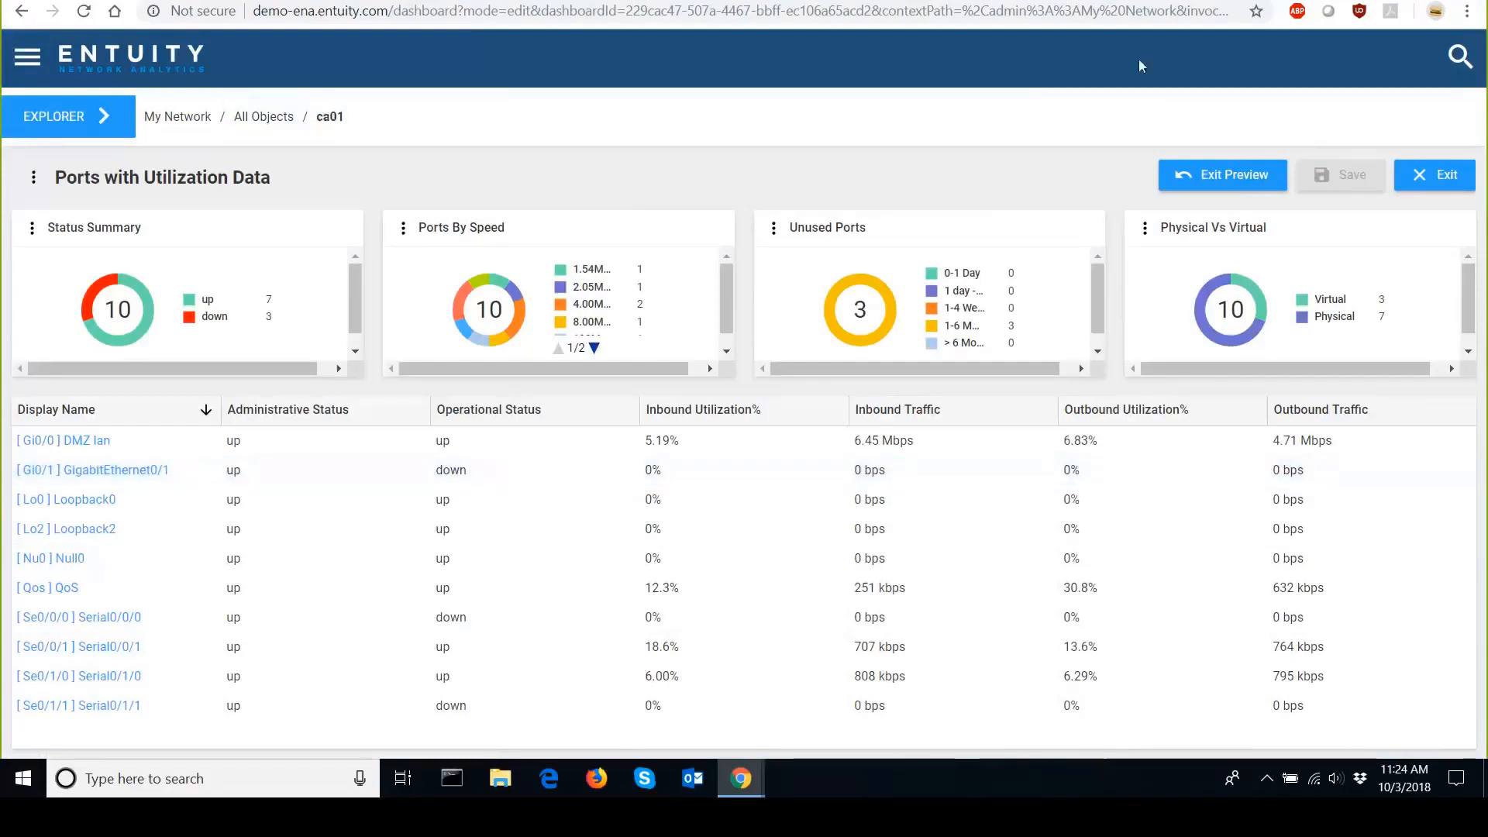
Exit the preview and the dashboard editor and return to the network dashboards.
{"action": "left_click", "coordinate": [1218, 176]}
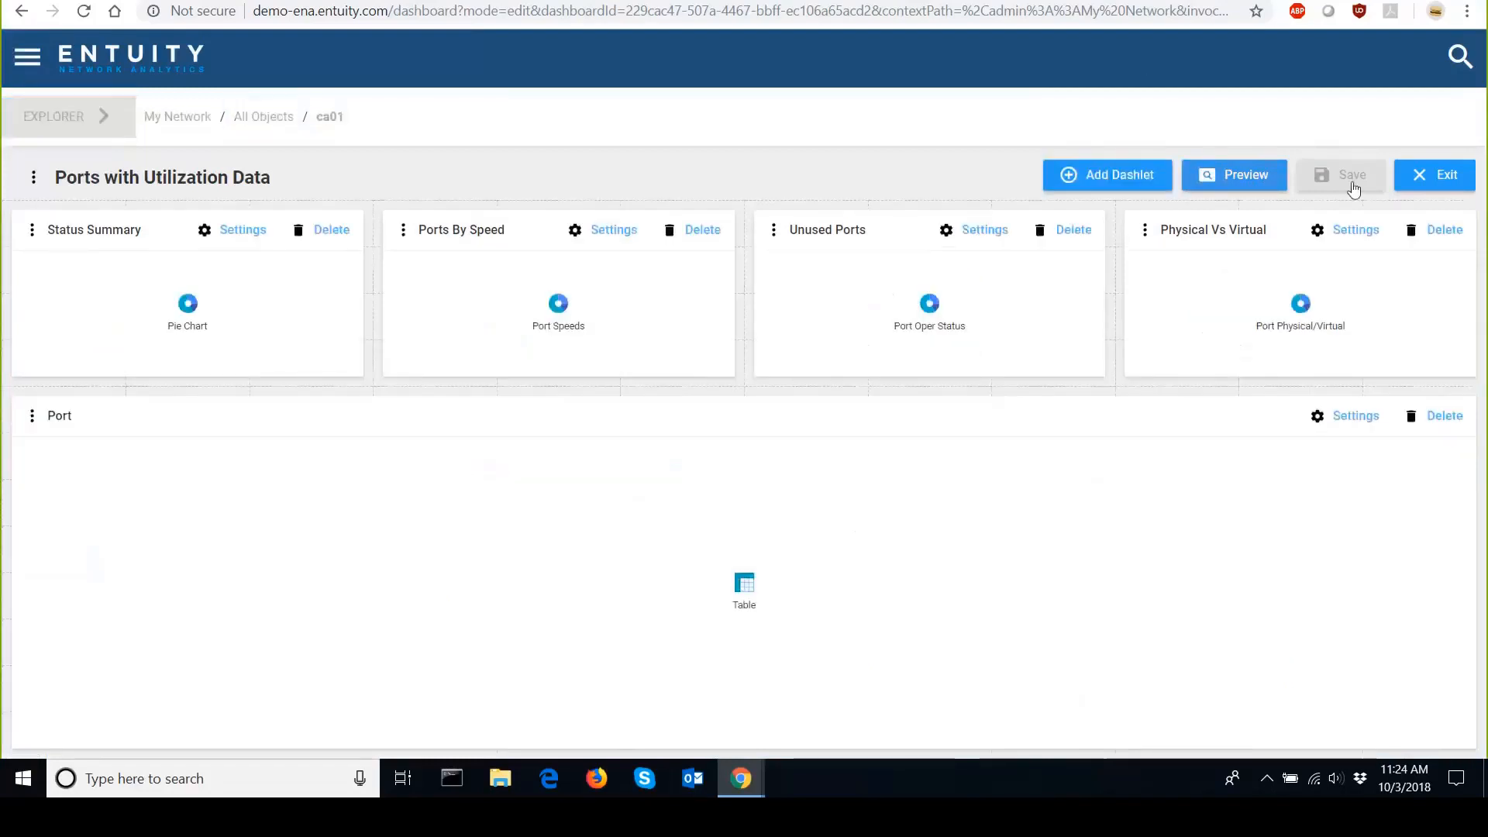
{"action": "left_click", "coordinate": [1453, 180]}
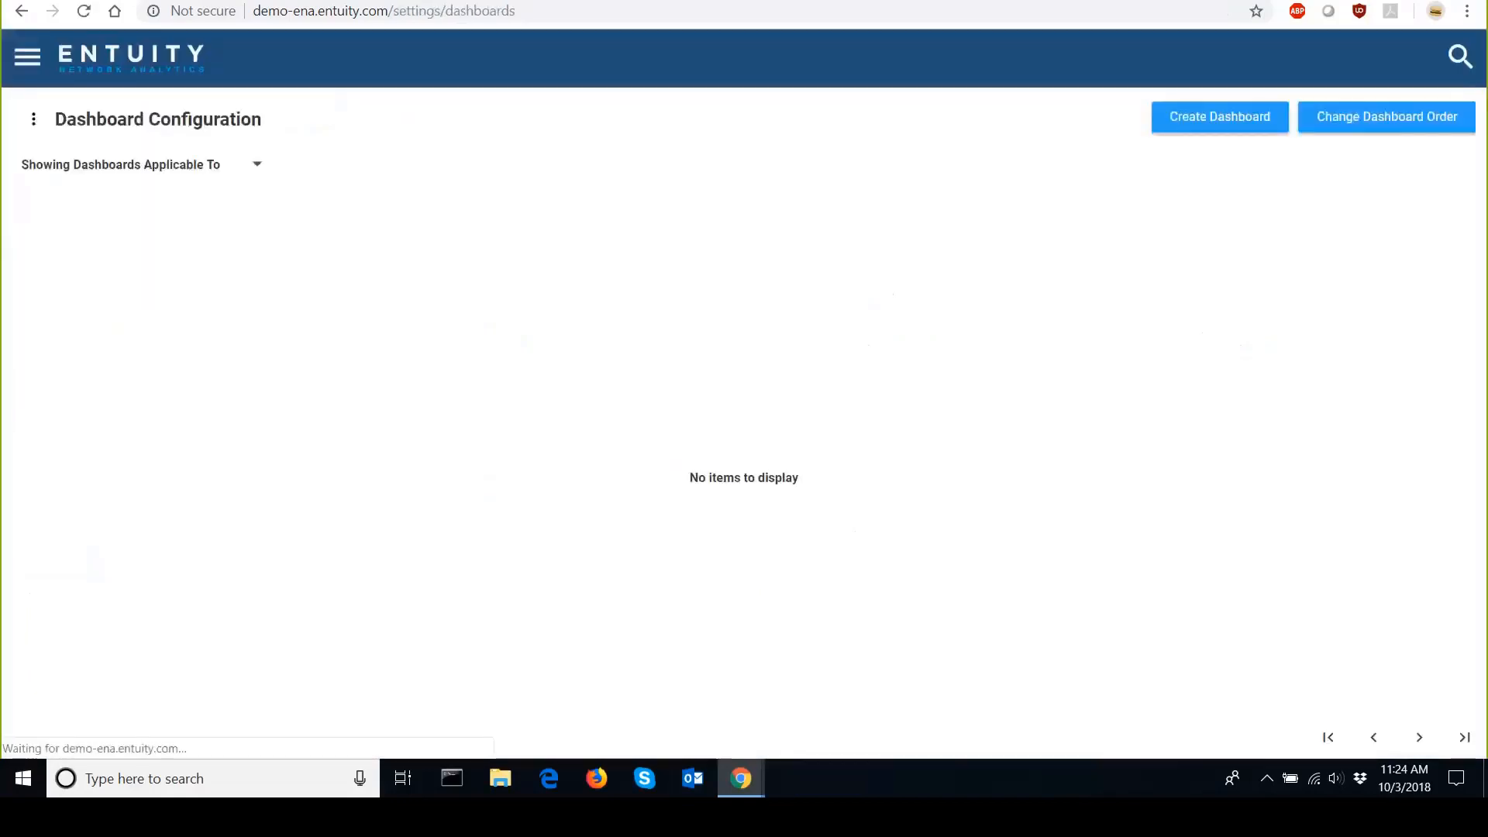
{"action": "left_click", "coordinate": [27, 56]}
{"action": "left_click", "coordinate": [42, 124]}
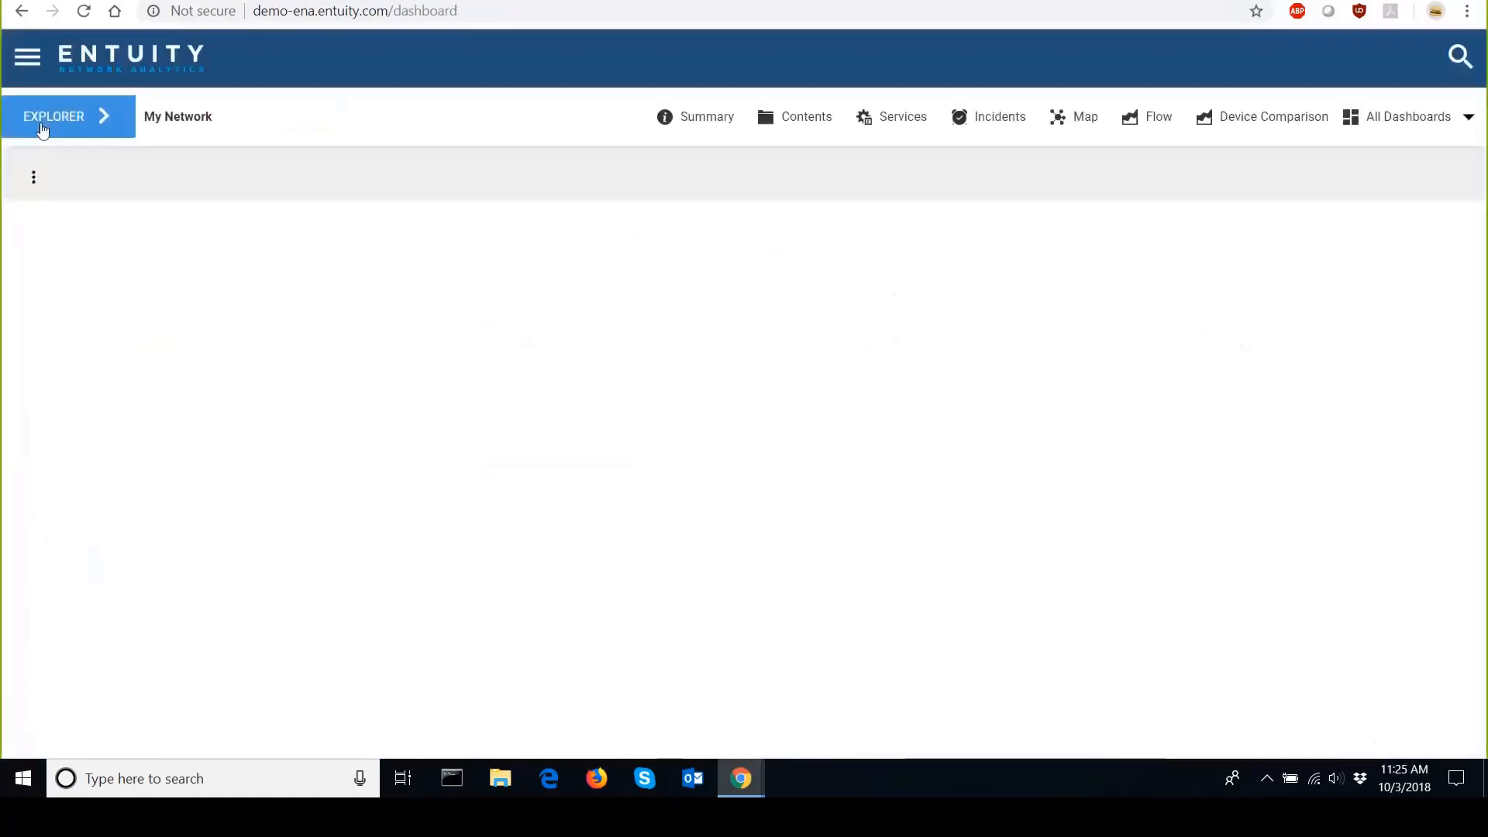
Open device ca01's Ports dashboard and look through its dashboard list for the new dashboard.
{"action": "left_click", "coordinate": [115, 118]}
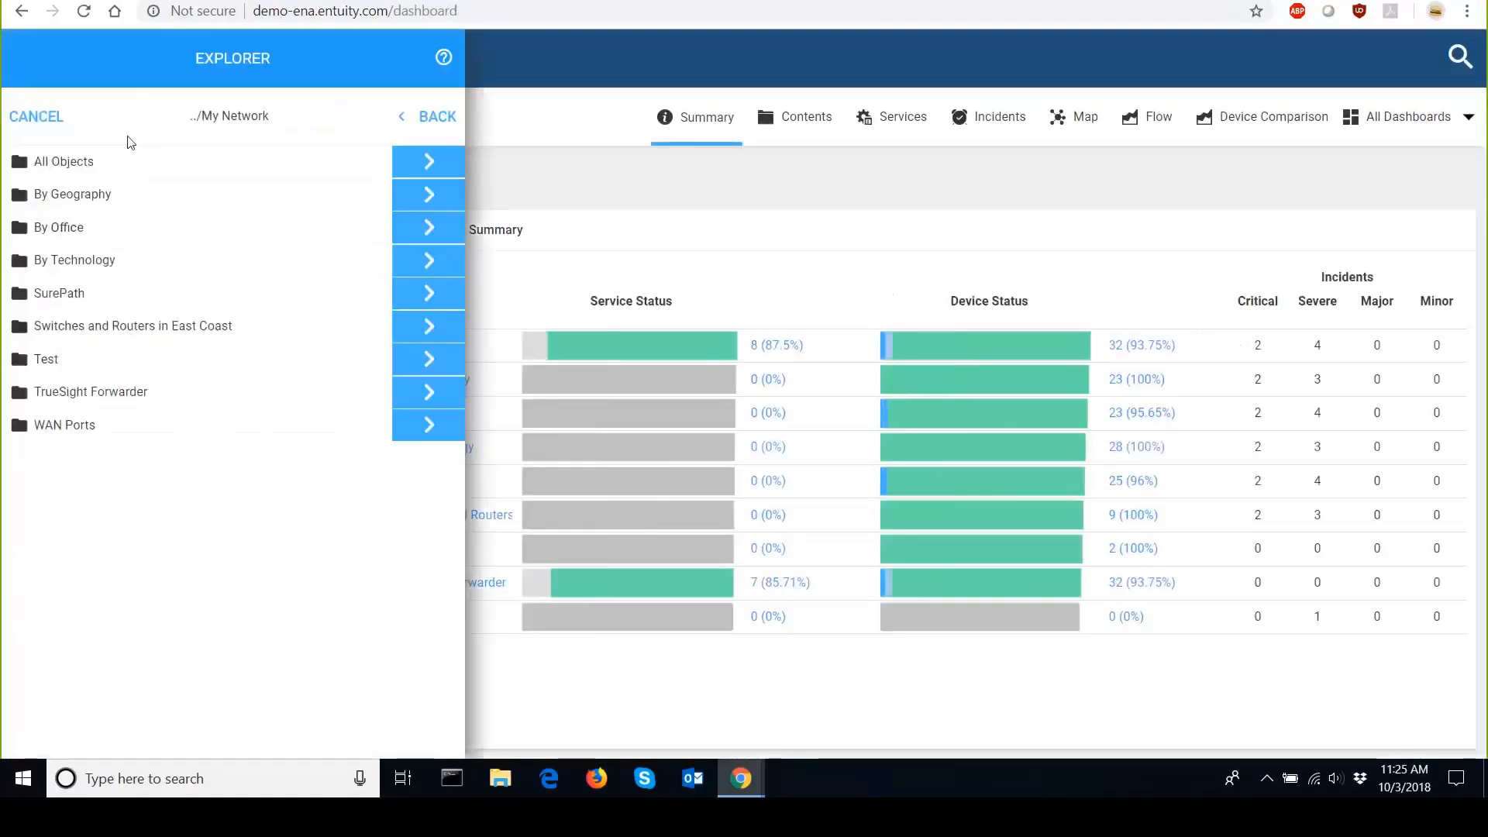
{"action": "left_click", "coordinate": [403, 167]}
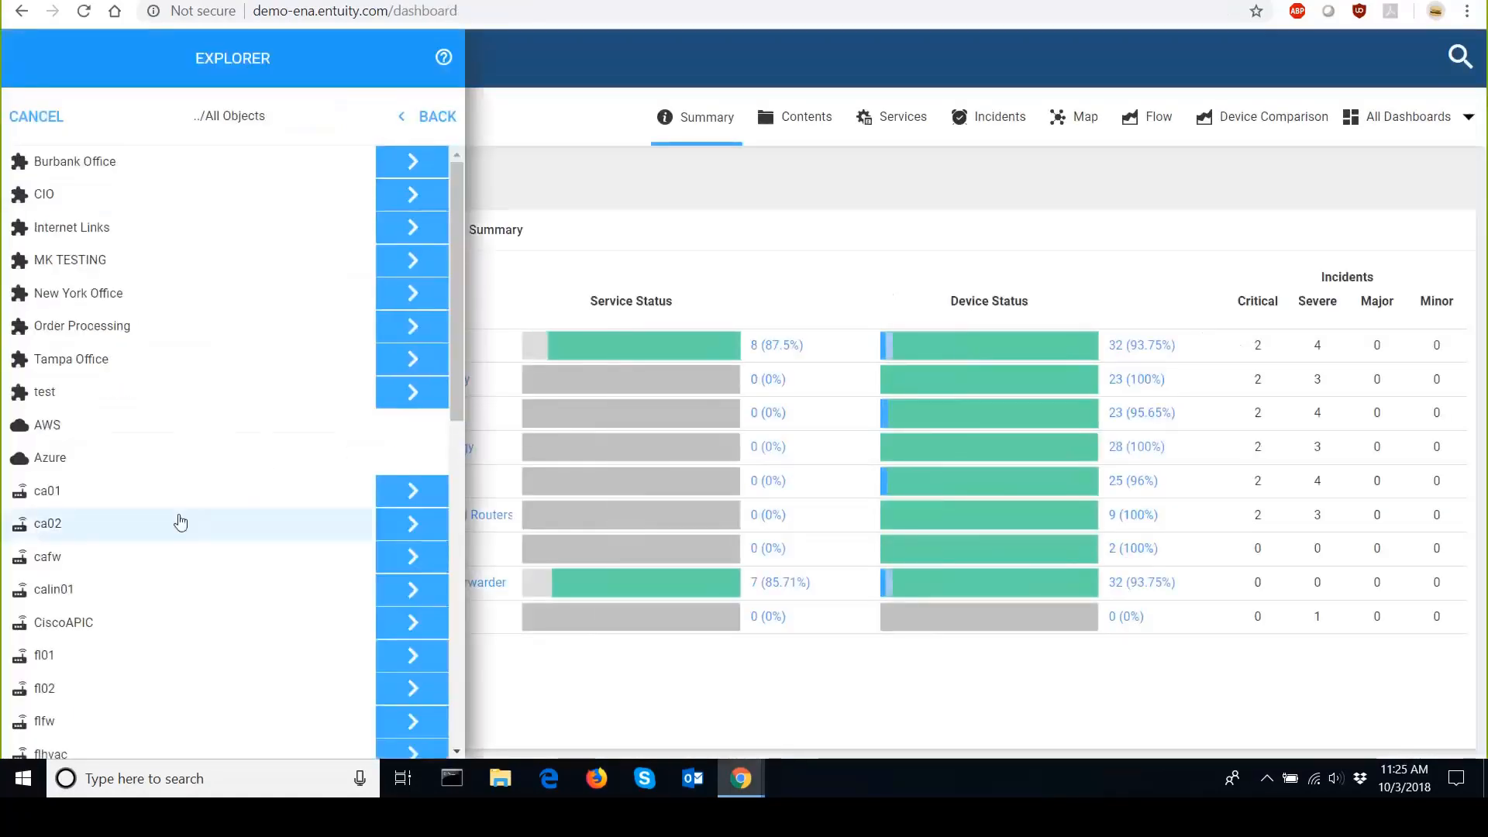
{"action": "left_click", "coordinate": [194, 493]}
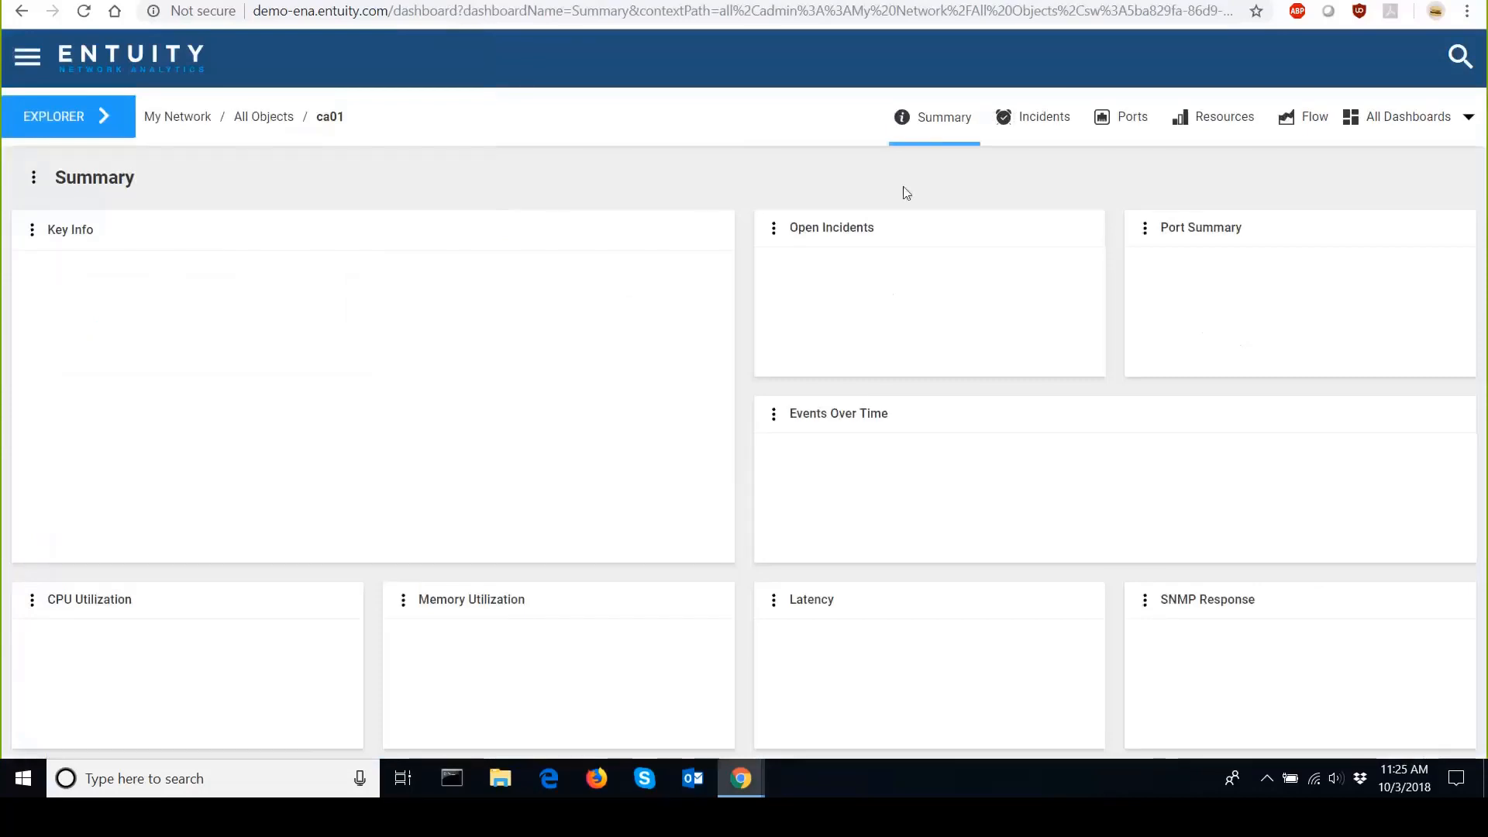
{"action": "left_click", "coordinate": [1104, 126]}
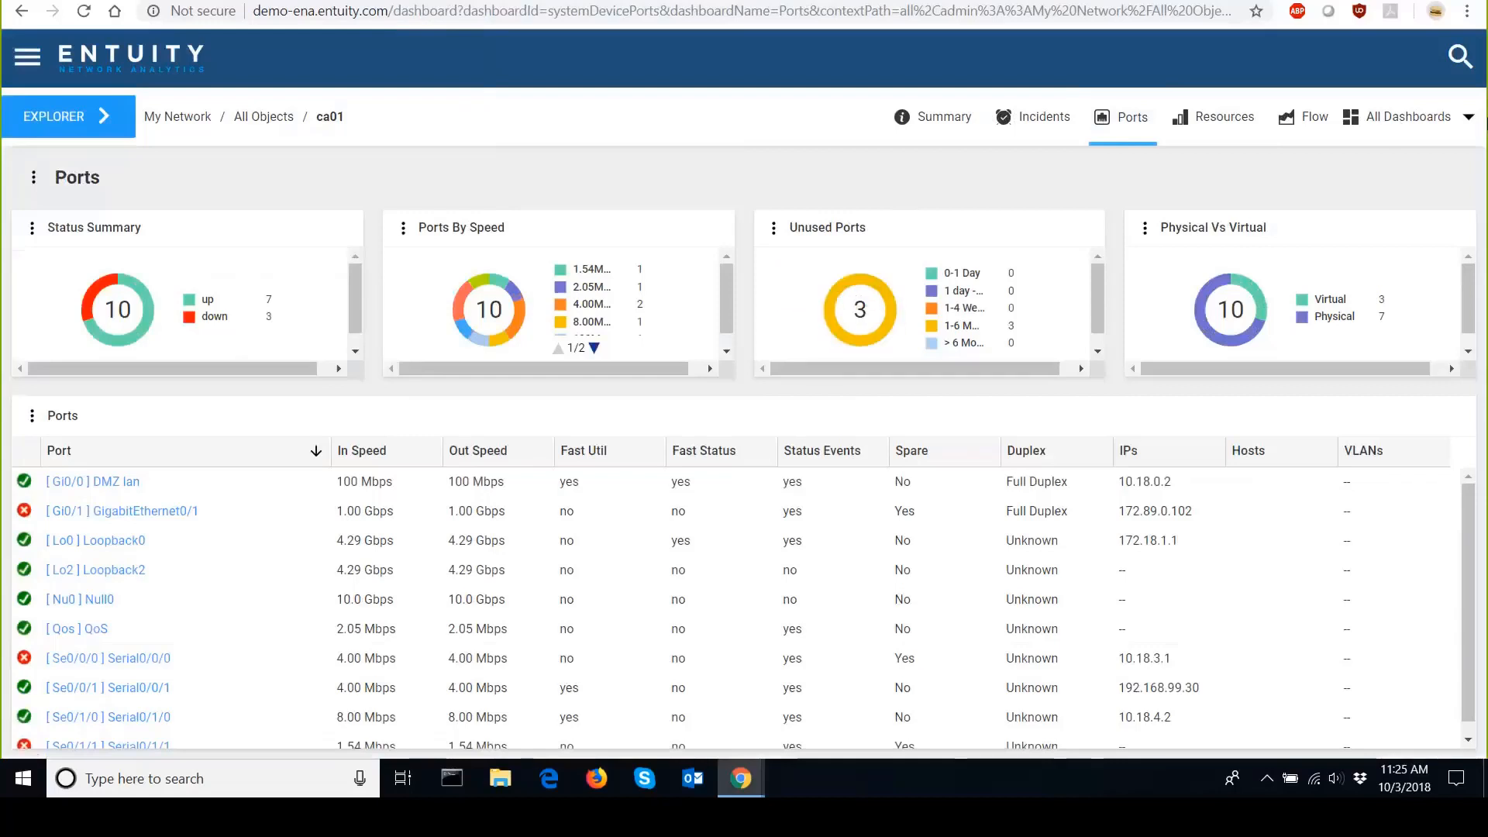
{"action": "left_click", "coordinate": [1468, 121]}
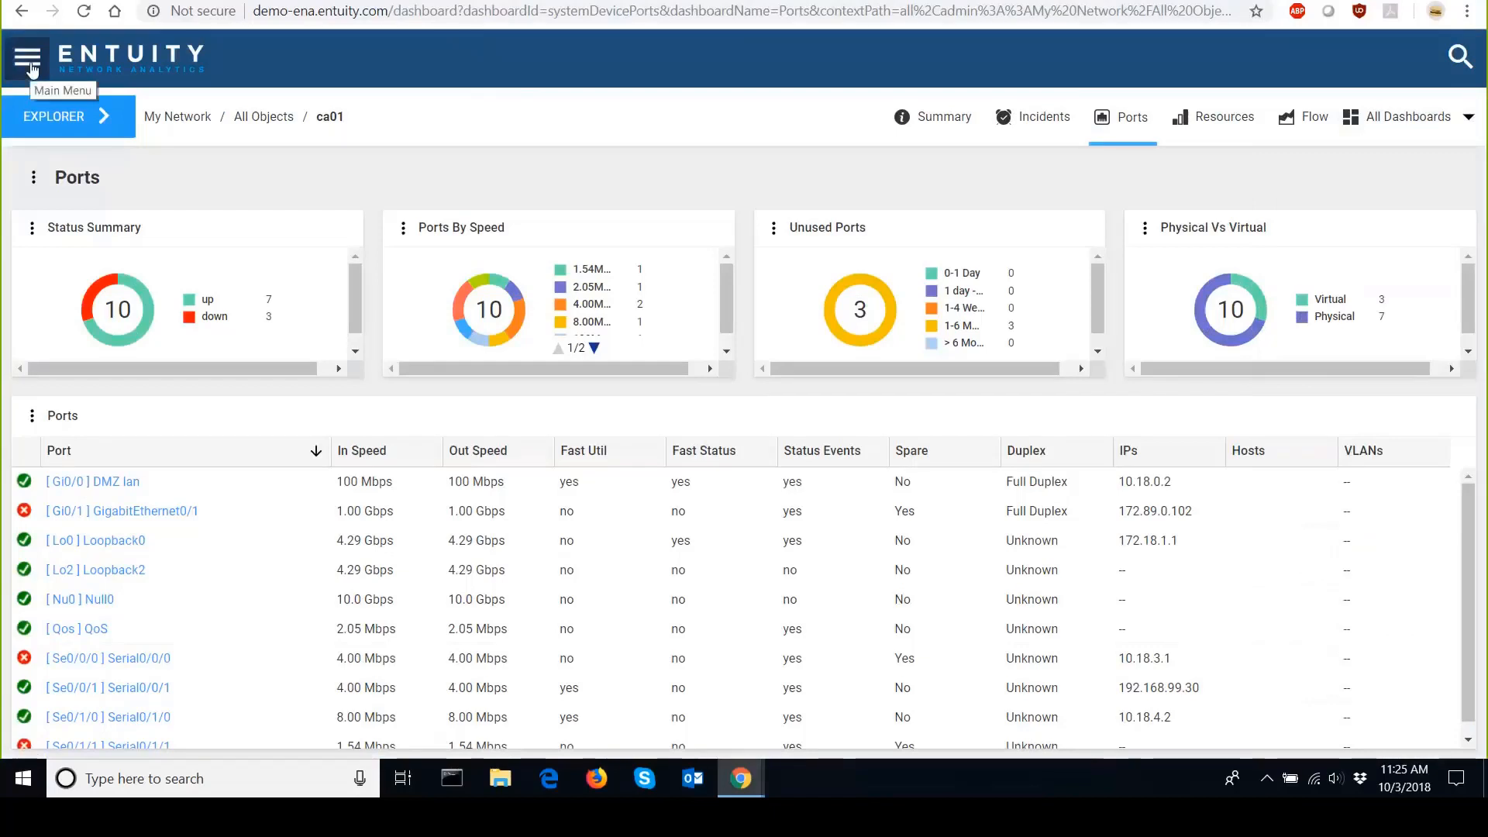
{"action": "left_click", "coordinate": [1452, 128]}
{"action": "scroll", "coordinate": [1426, 748], "scroll_direction": "down", "scroll_amount": 1}
Open dashboard configuration, show dashboards applicable to Devices, and open Ports with Utilization Data for editing.
{"action": "left_click", "coordinate": [1422, 749]}
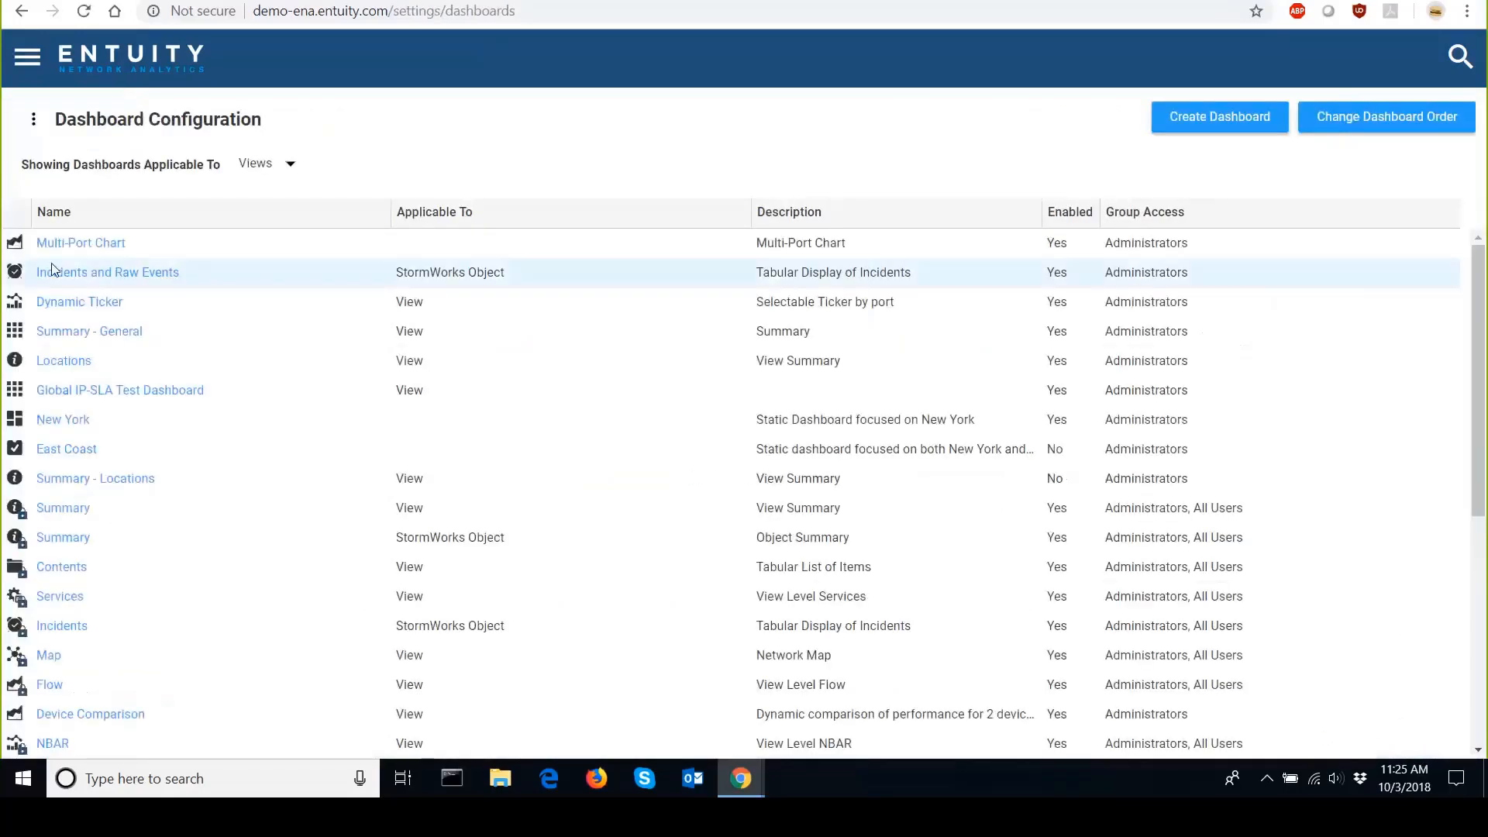
{"action": "left_click", "coordinate": [277, 172]}
{"action": "left_click", "coordinate": [261, 234]}
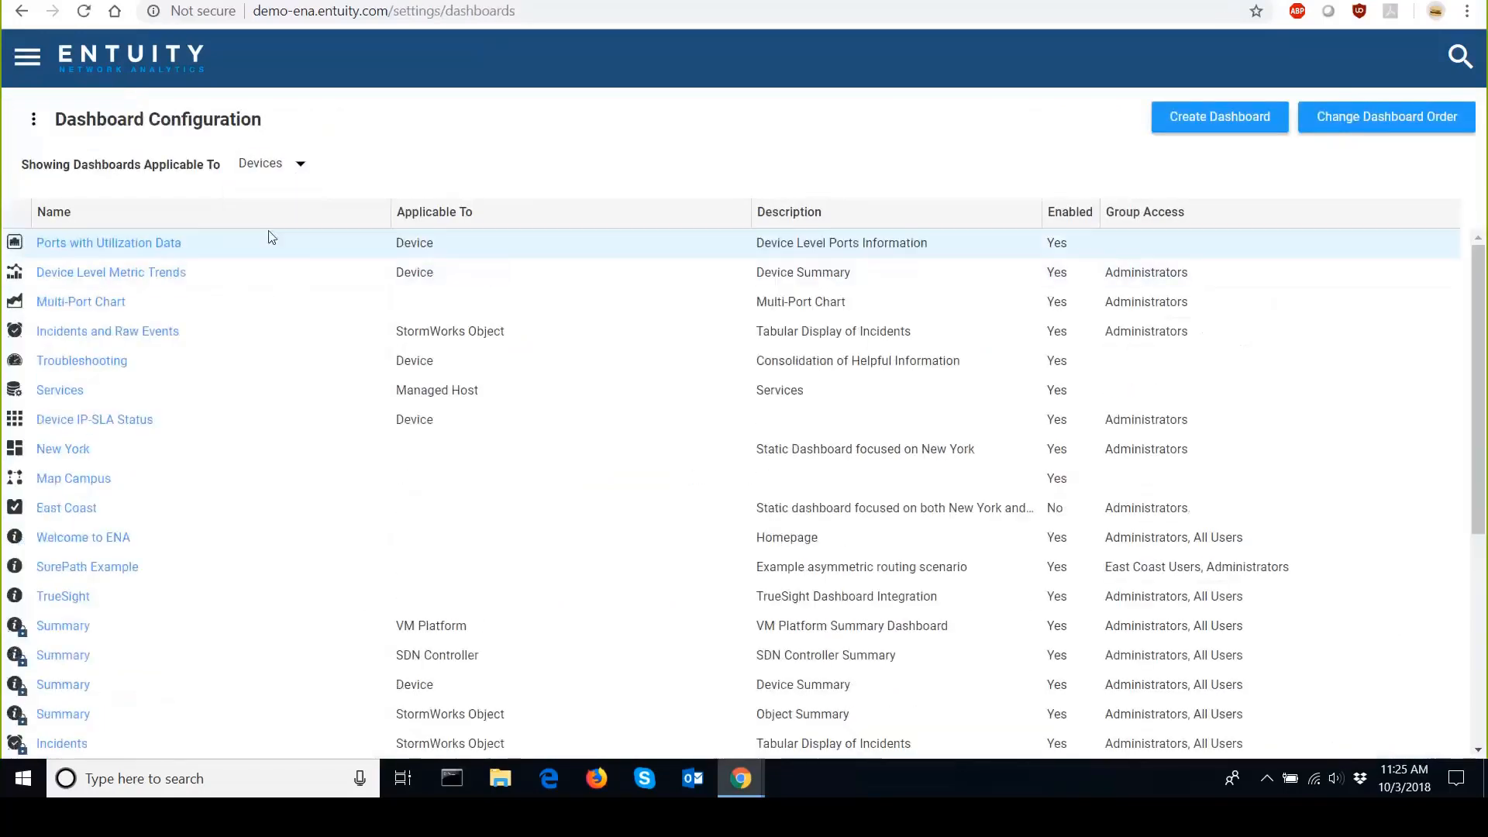
{"action": "left_click", "coordinate": [172, 245]}
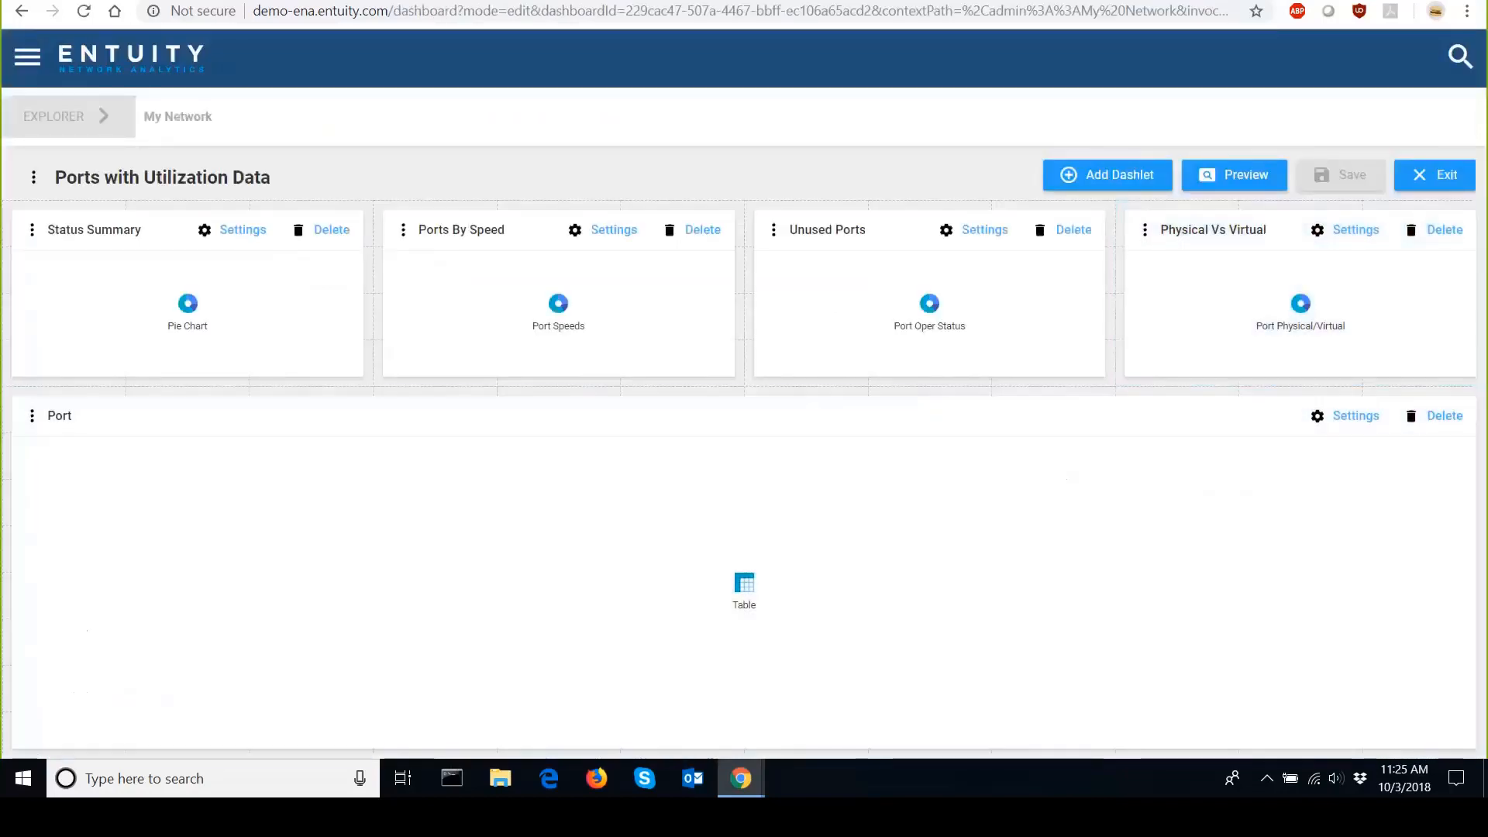
Grant the Administrators user group Access in the dashboard's settings, then save and exit the editor.
{"action": "left_click", "coordinate": [34, 173]}
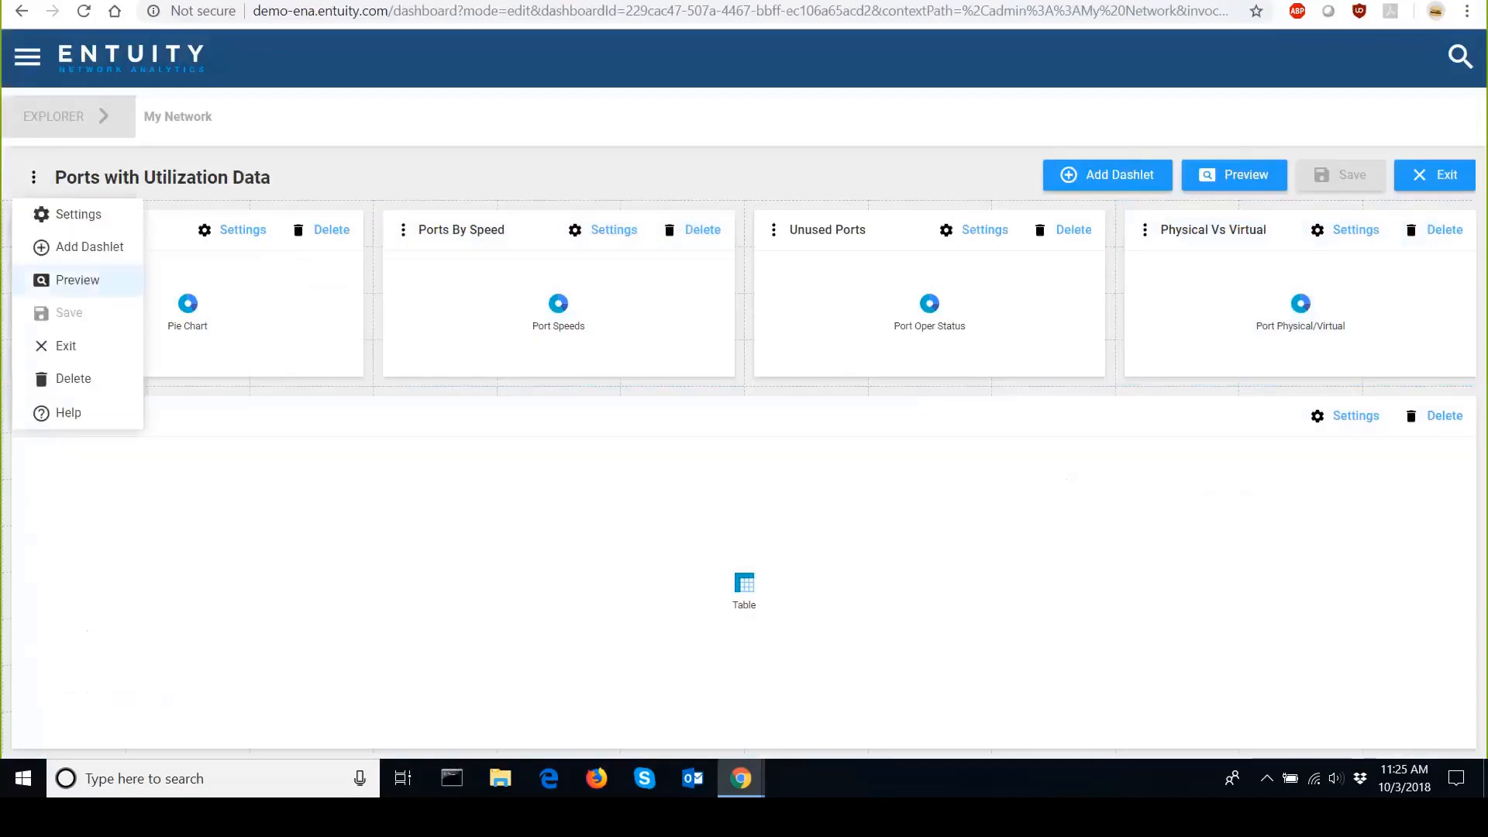
{"action": "left_click", "coordinate": [44, 231]}
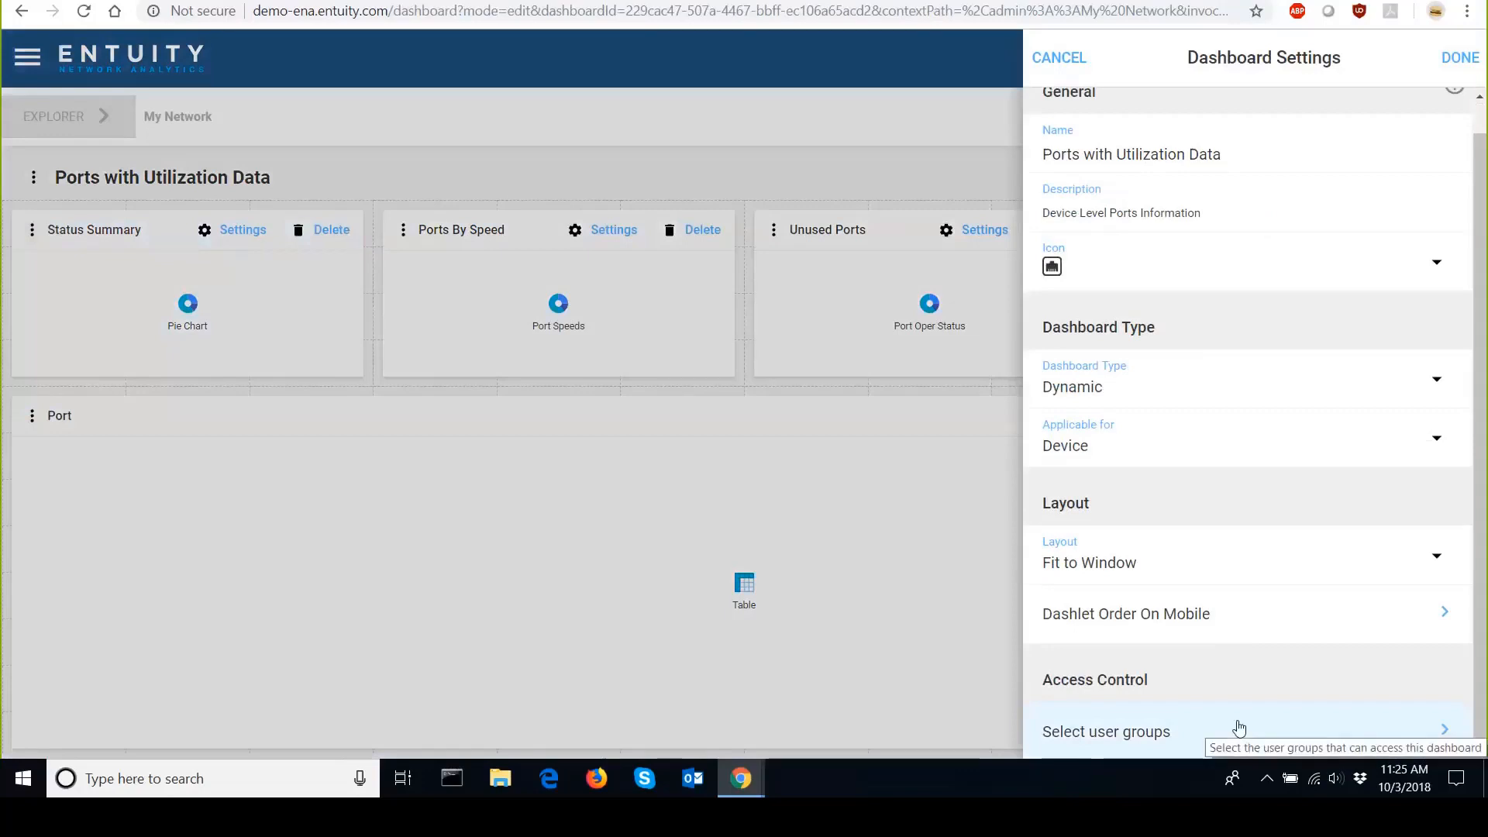
{"action": "left_click", "coordinate": [1239, 728]}
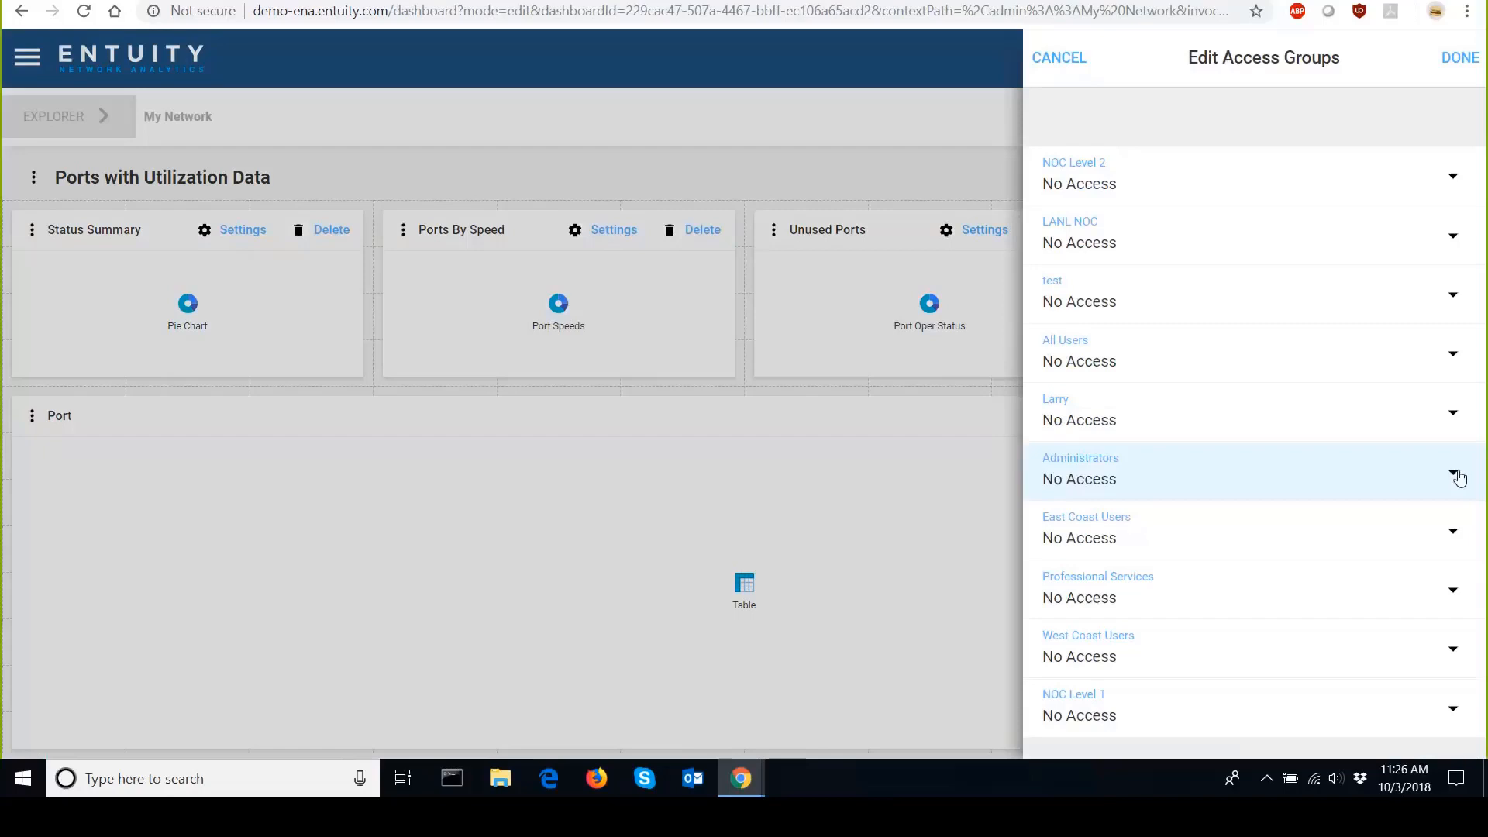
{"action": "left_click", "coordinate": [1460, 477]}
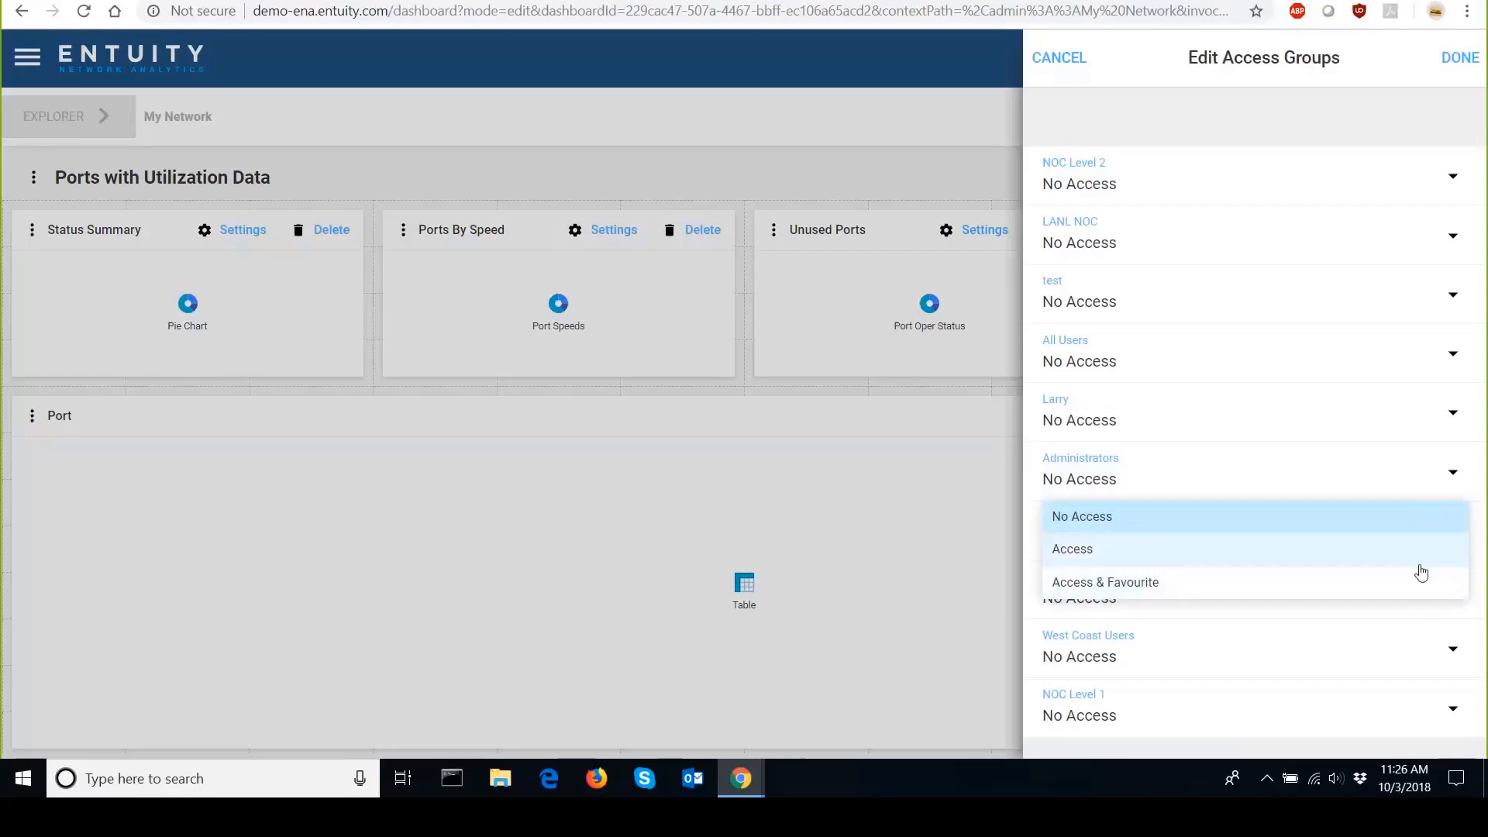
{"action": "left_click", "coordinate": [1418, 565]}
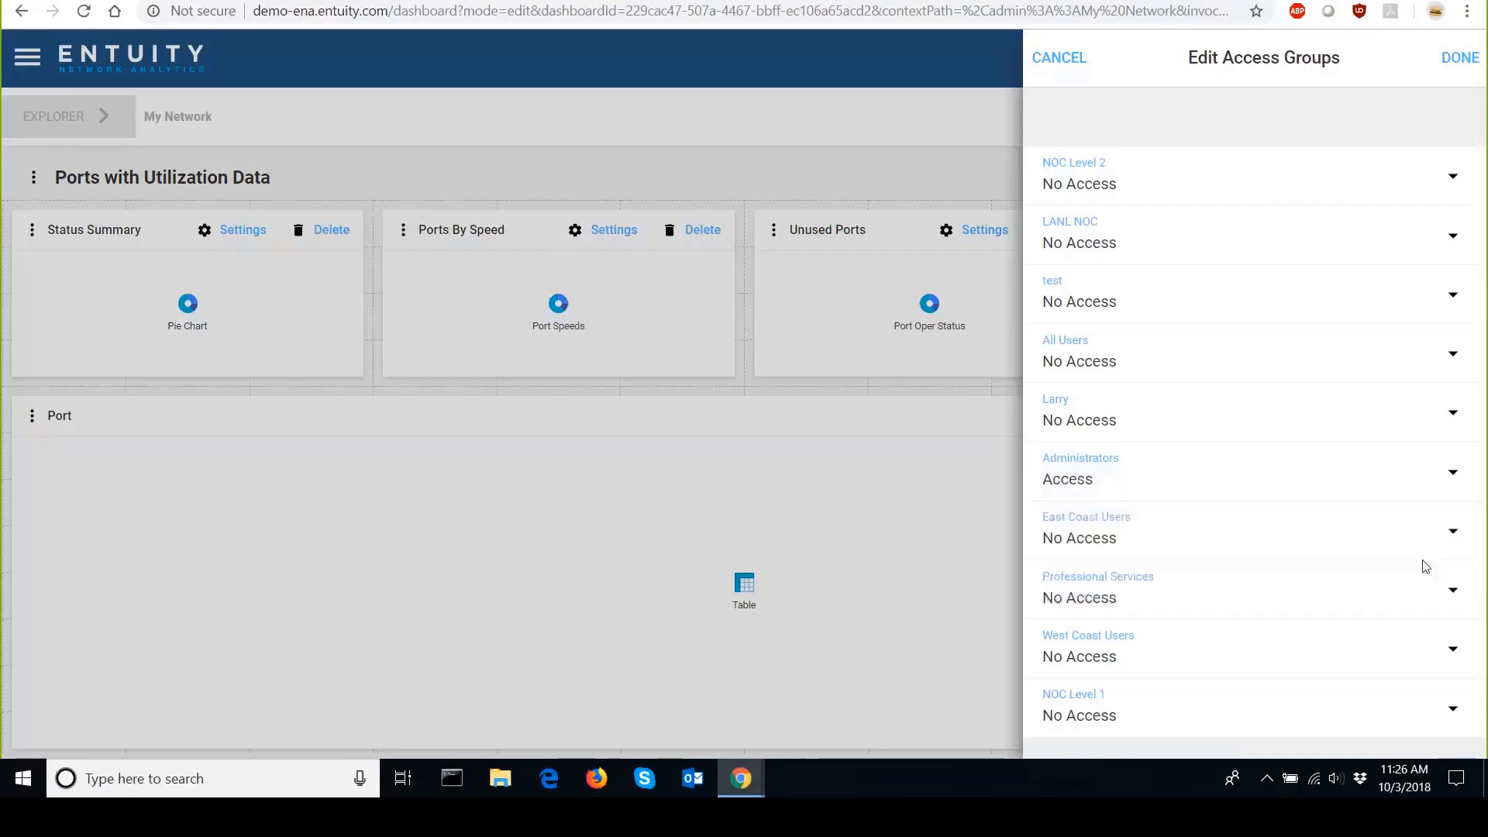
{"action": "left_click", "coordinate": [1458, 57]}
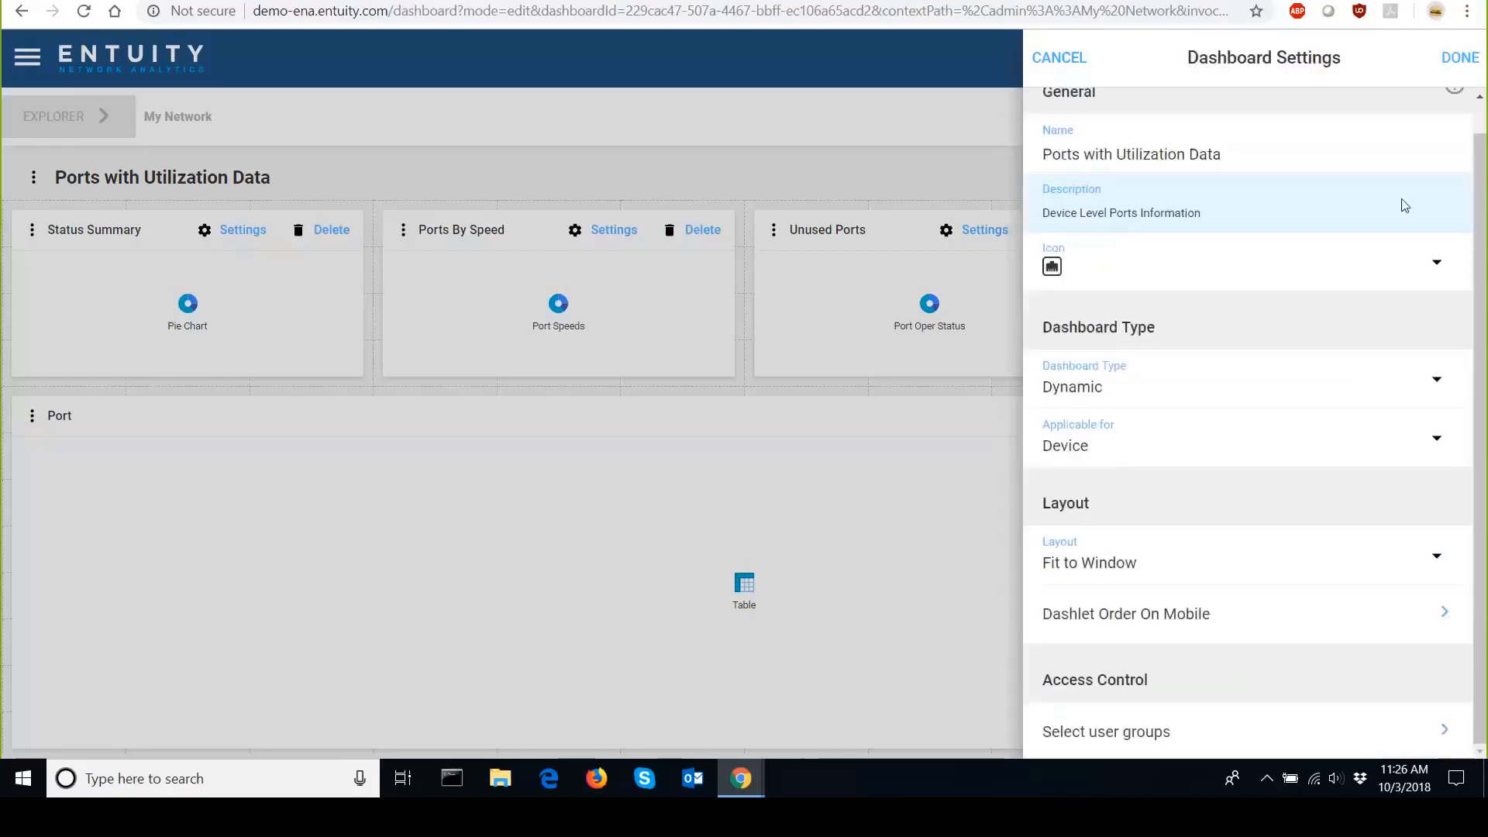
{"action": "left_click", "coordinate": [1459, 58]}
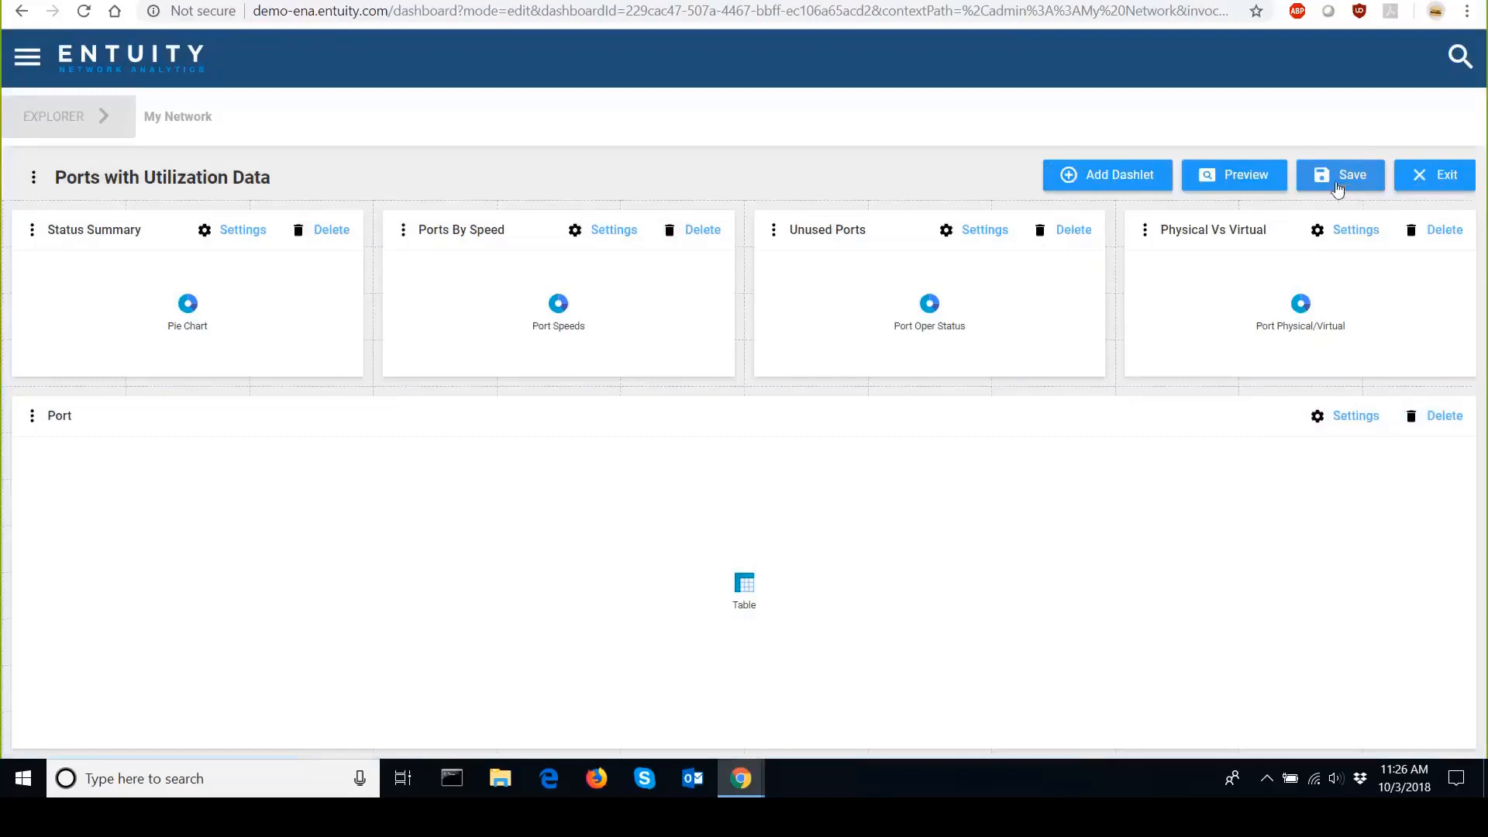
{"action": "left_click", "coordinate": [1337, 182]}
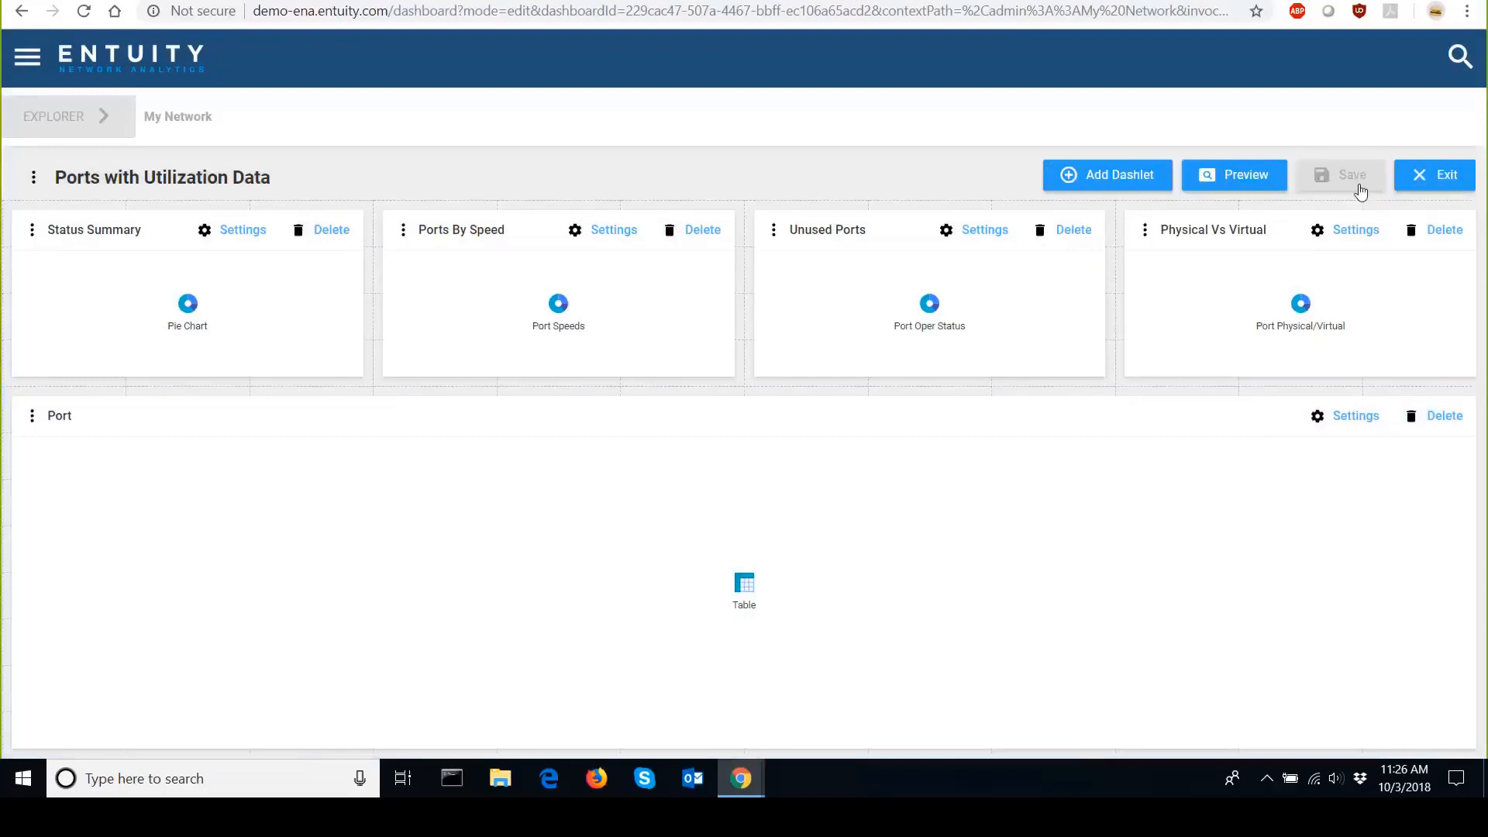
{"action": "left_click", "coordinate": [1409, 180]}
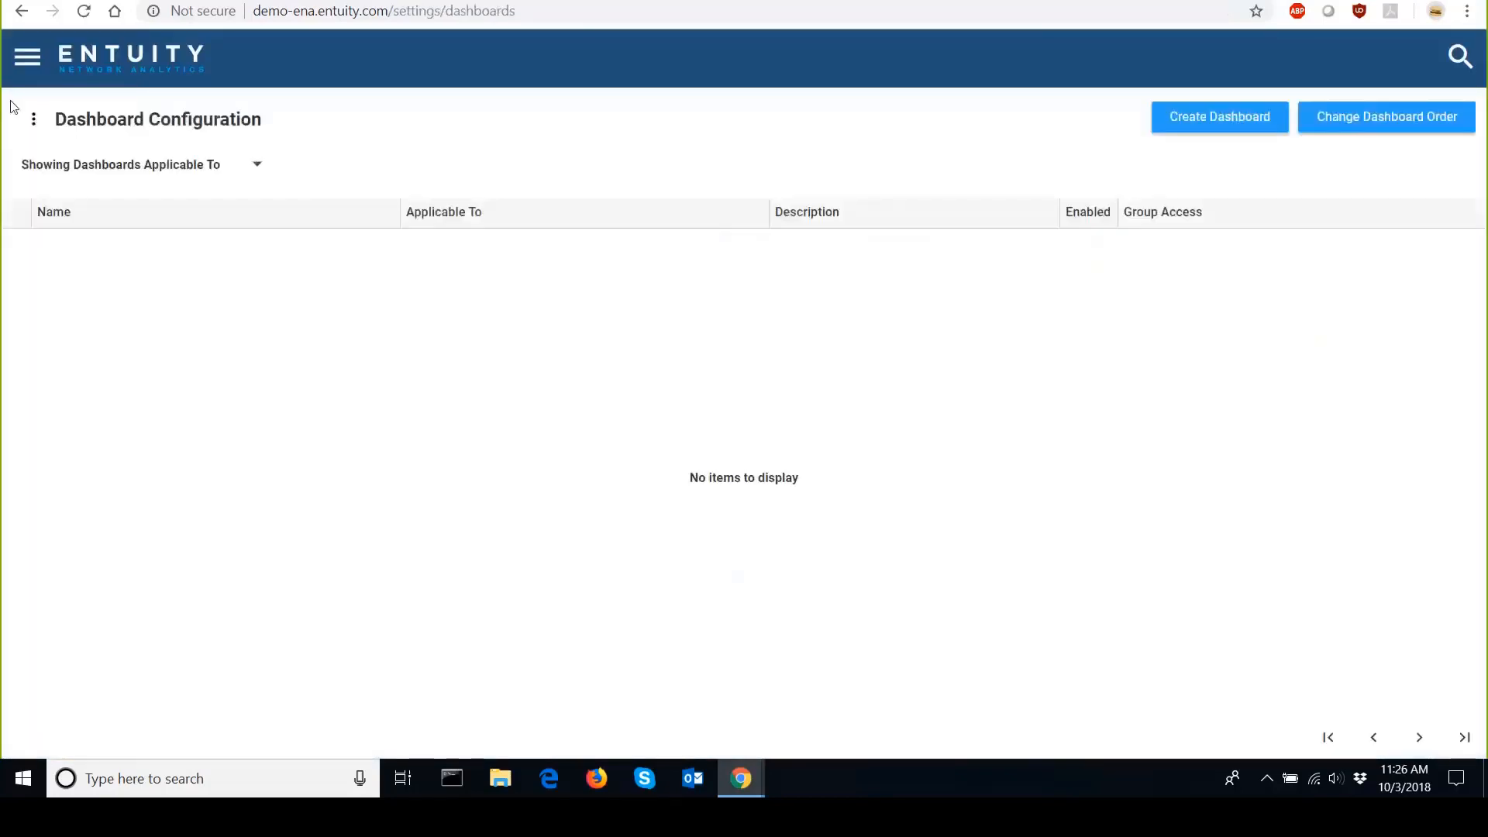
Return to the network dashboards, navigate to device ca01 under All Objects, and open its Ports with Utilization Data dashboard.
{"action": "left_click", "coordinate": [27, 57]}
{"action": "left_click", "coordinate": [52, 132]}
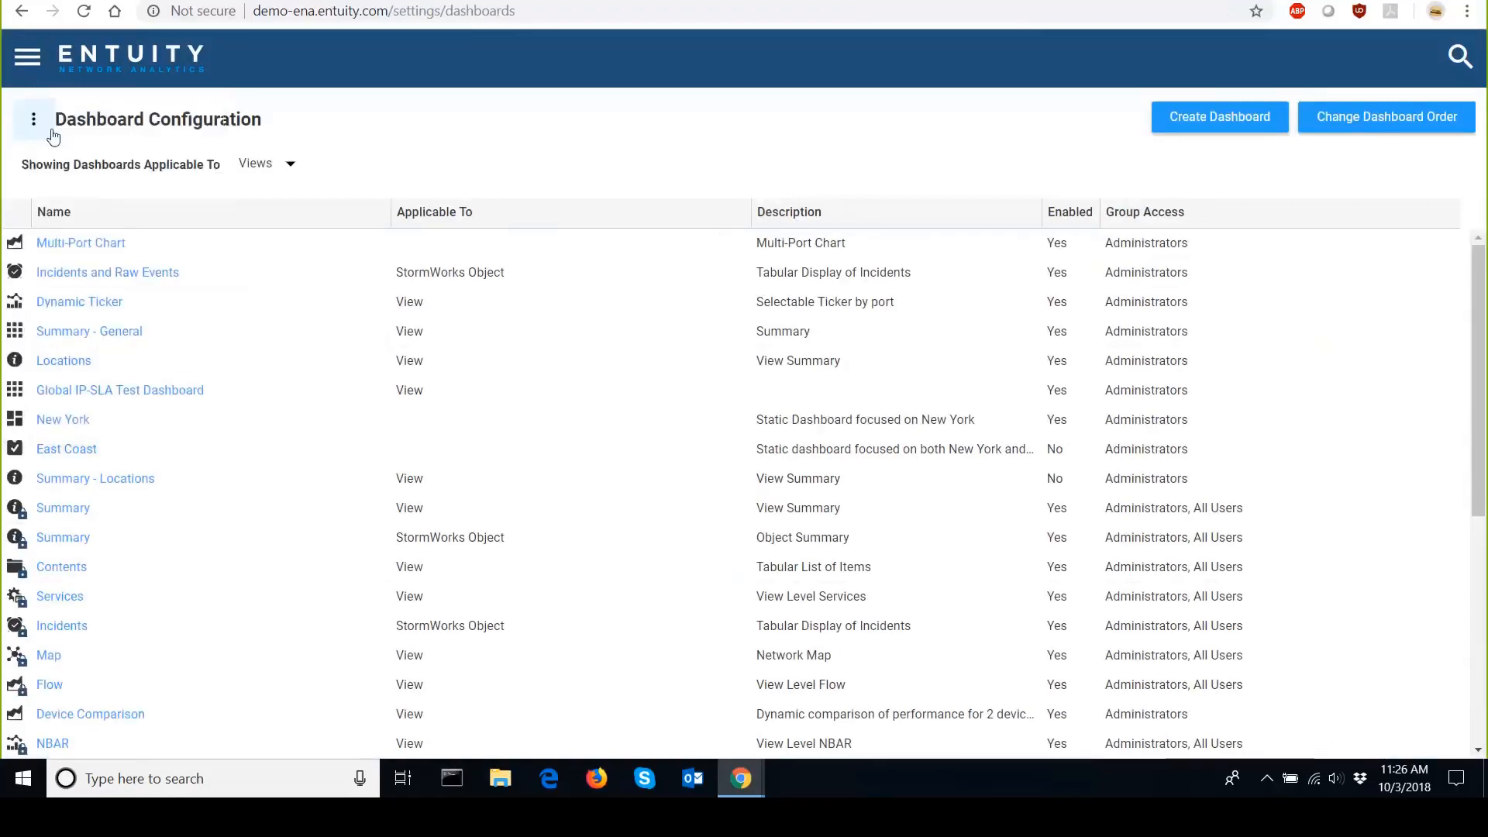
{"action": "left_click", "coordinate": [101, 124]}
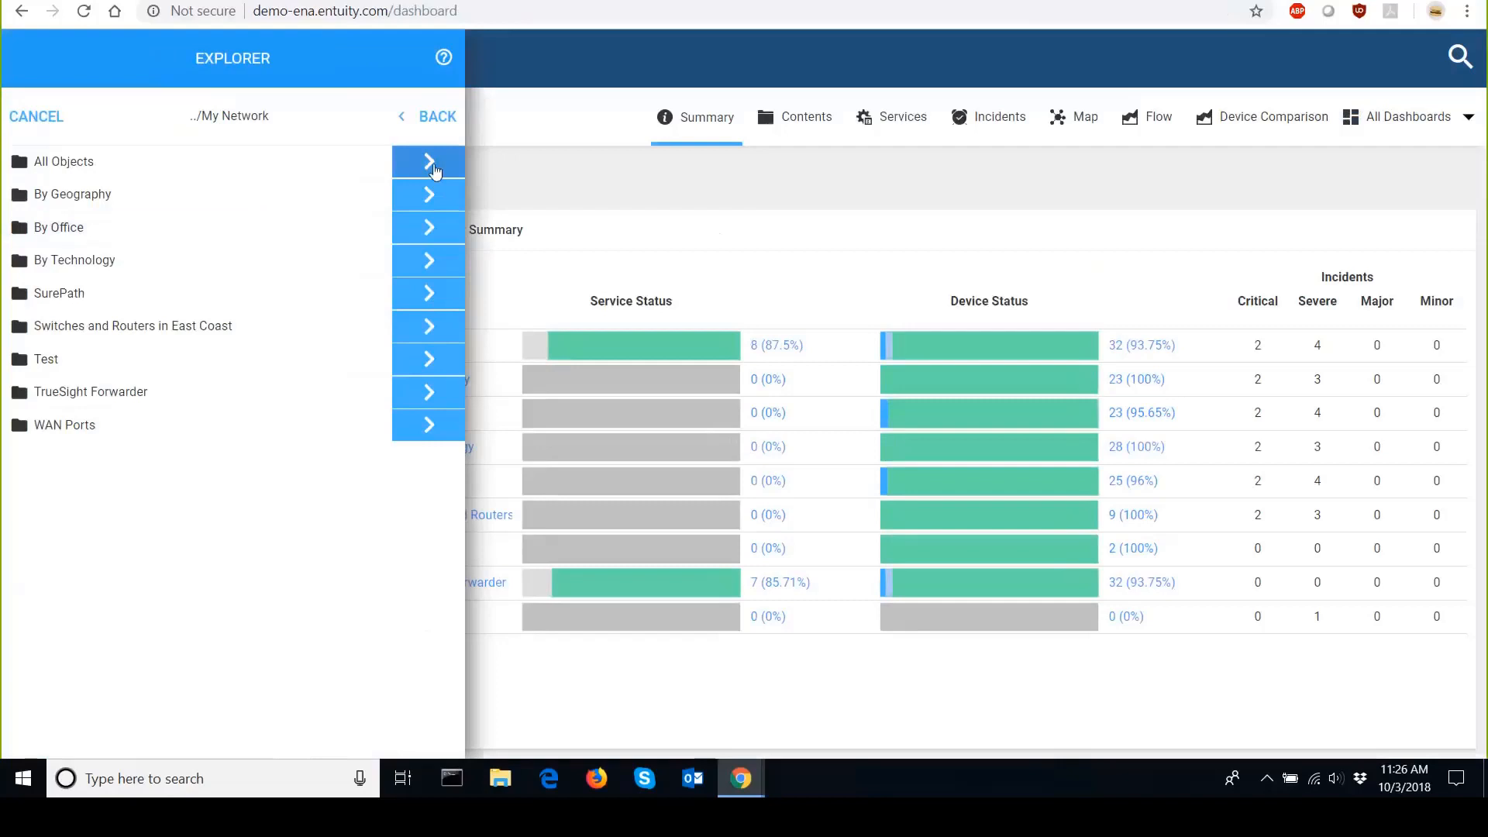
{"action": "left_click", "coordinate": [432, 175]}
{"action": "left_click", "coordinate": [354, 509]}
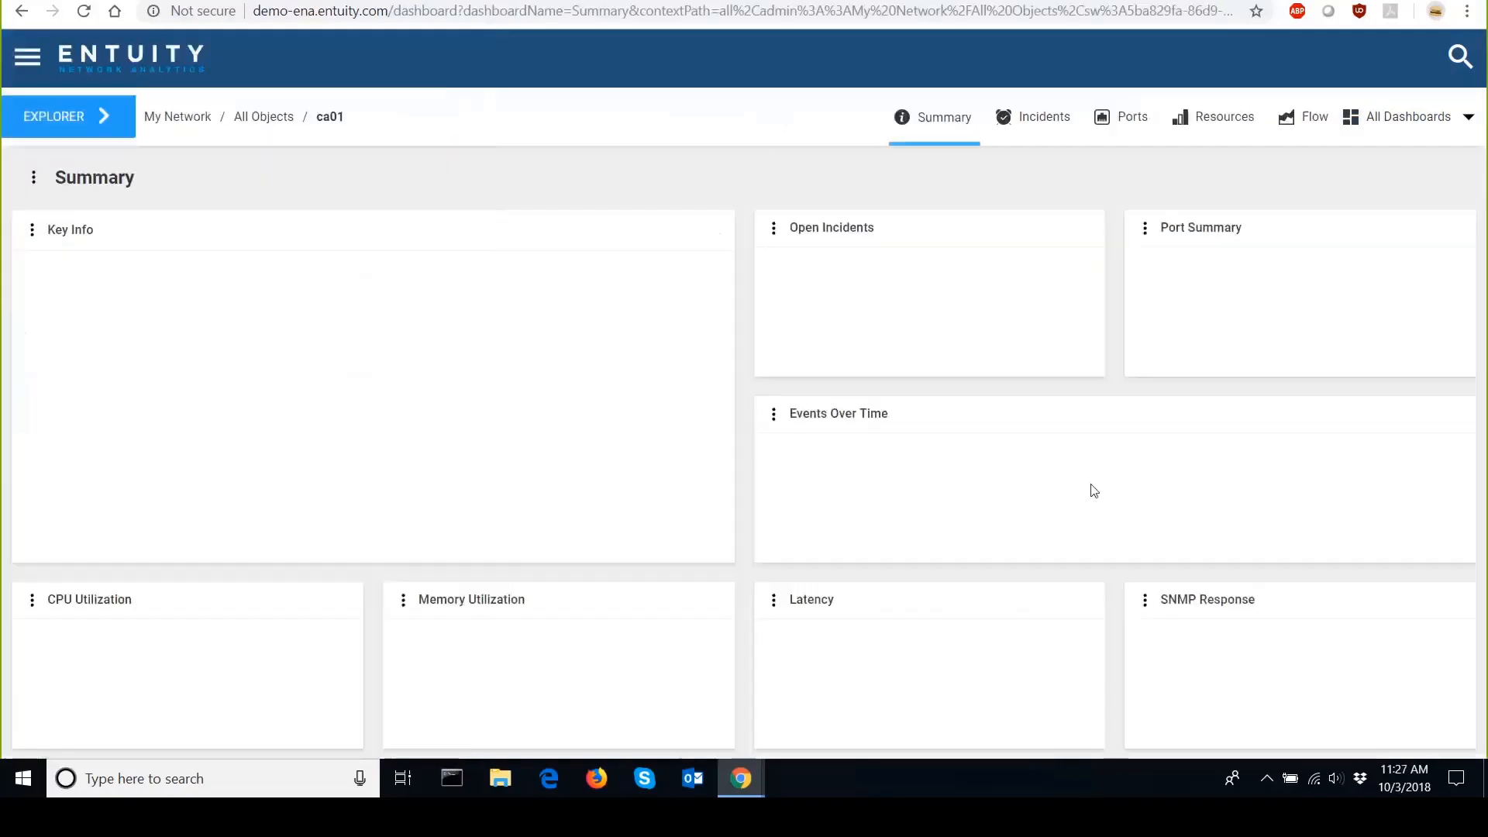
{"action": "left_click", "coordinate": [1464, 119]}
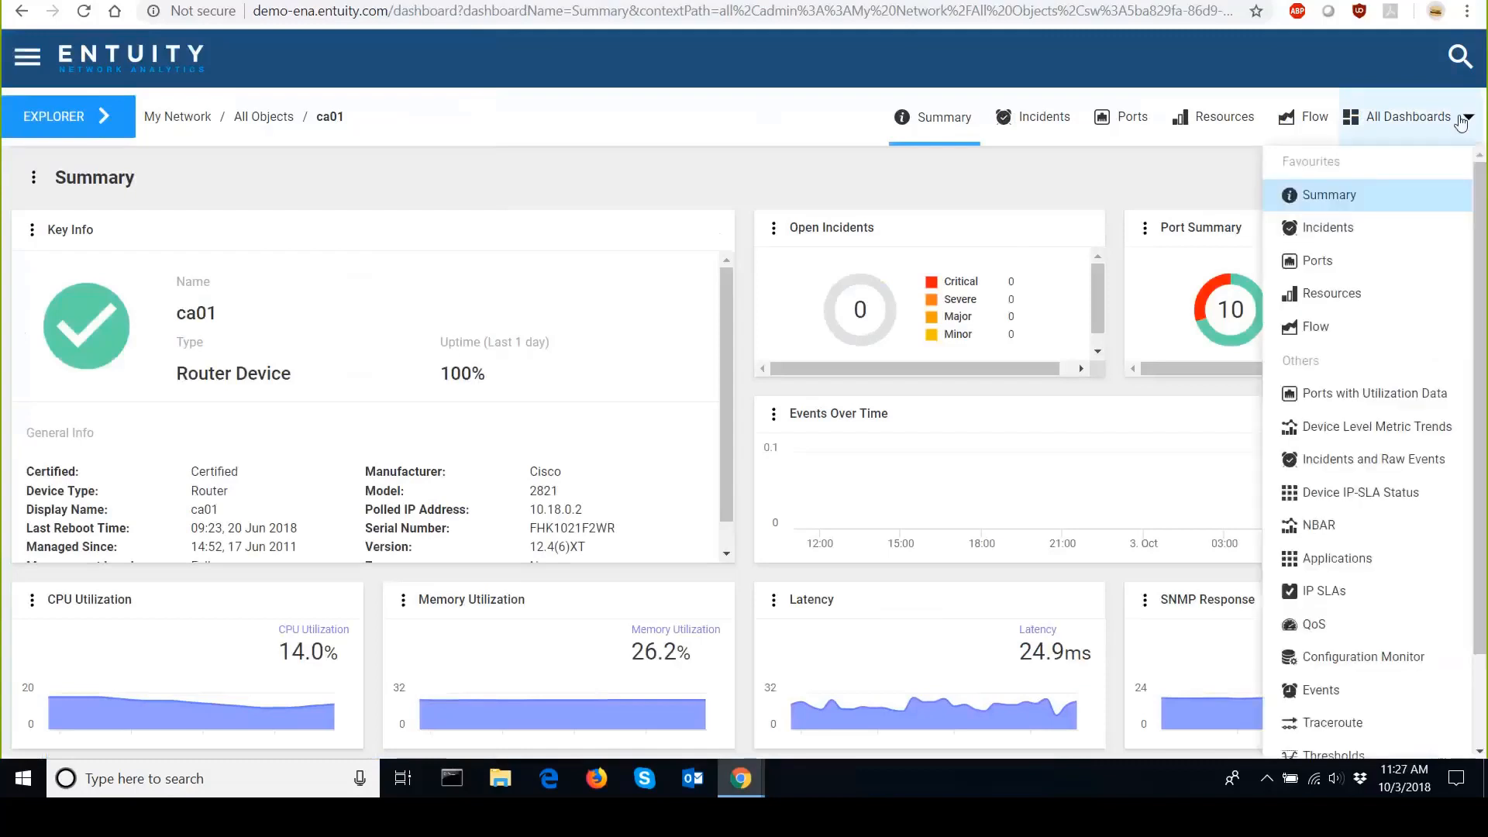
{"action": "left_click", "coordinate": [1422, 395]}
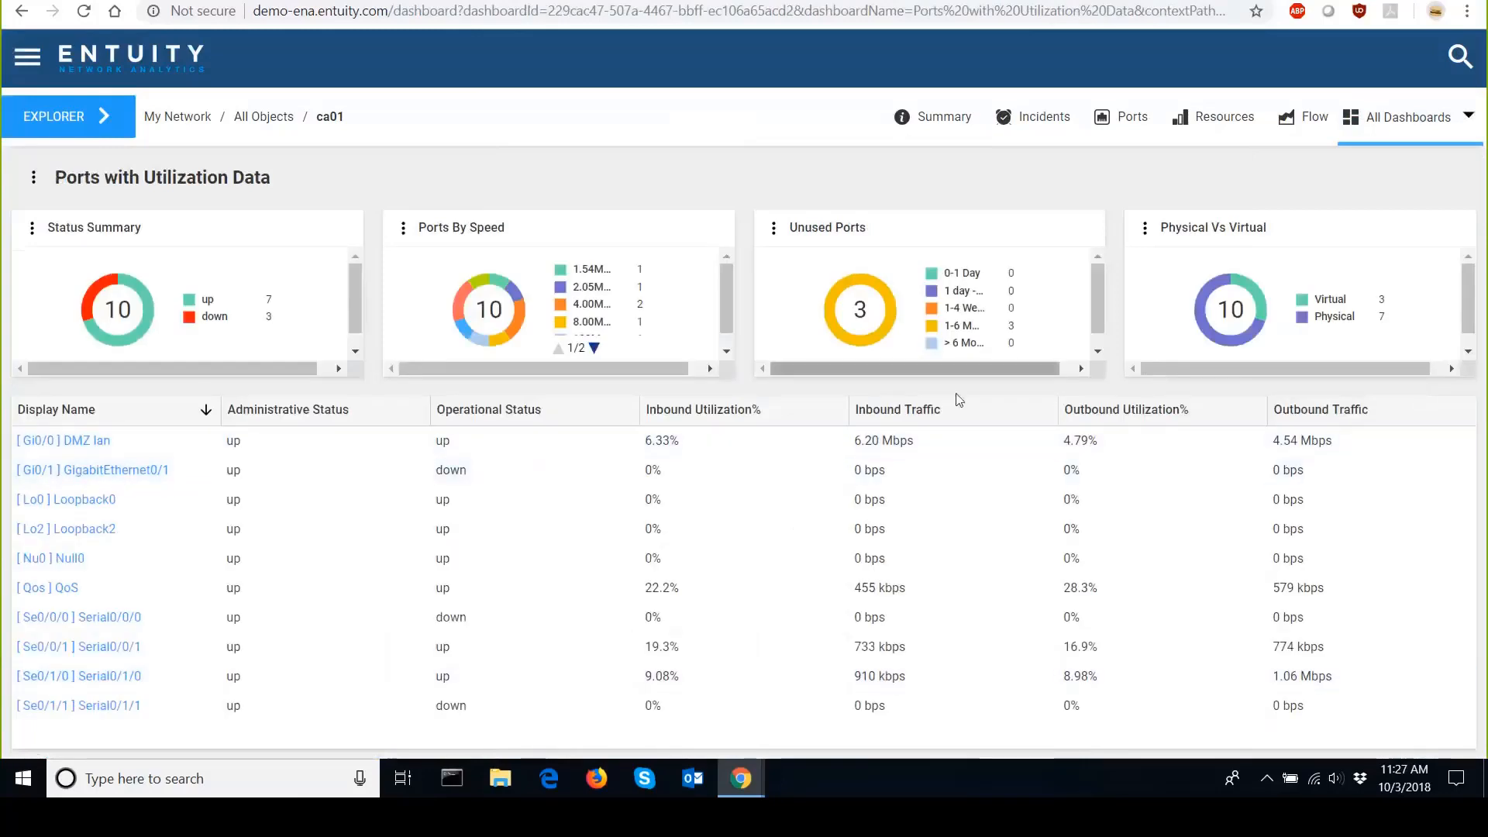
Sort the ports table by Inbound Utilization% and then by Inbound Traffic.
{"action": "left_click", "coordinate": [783, 415]}
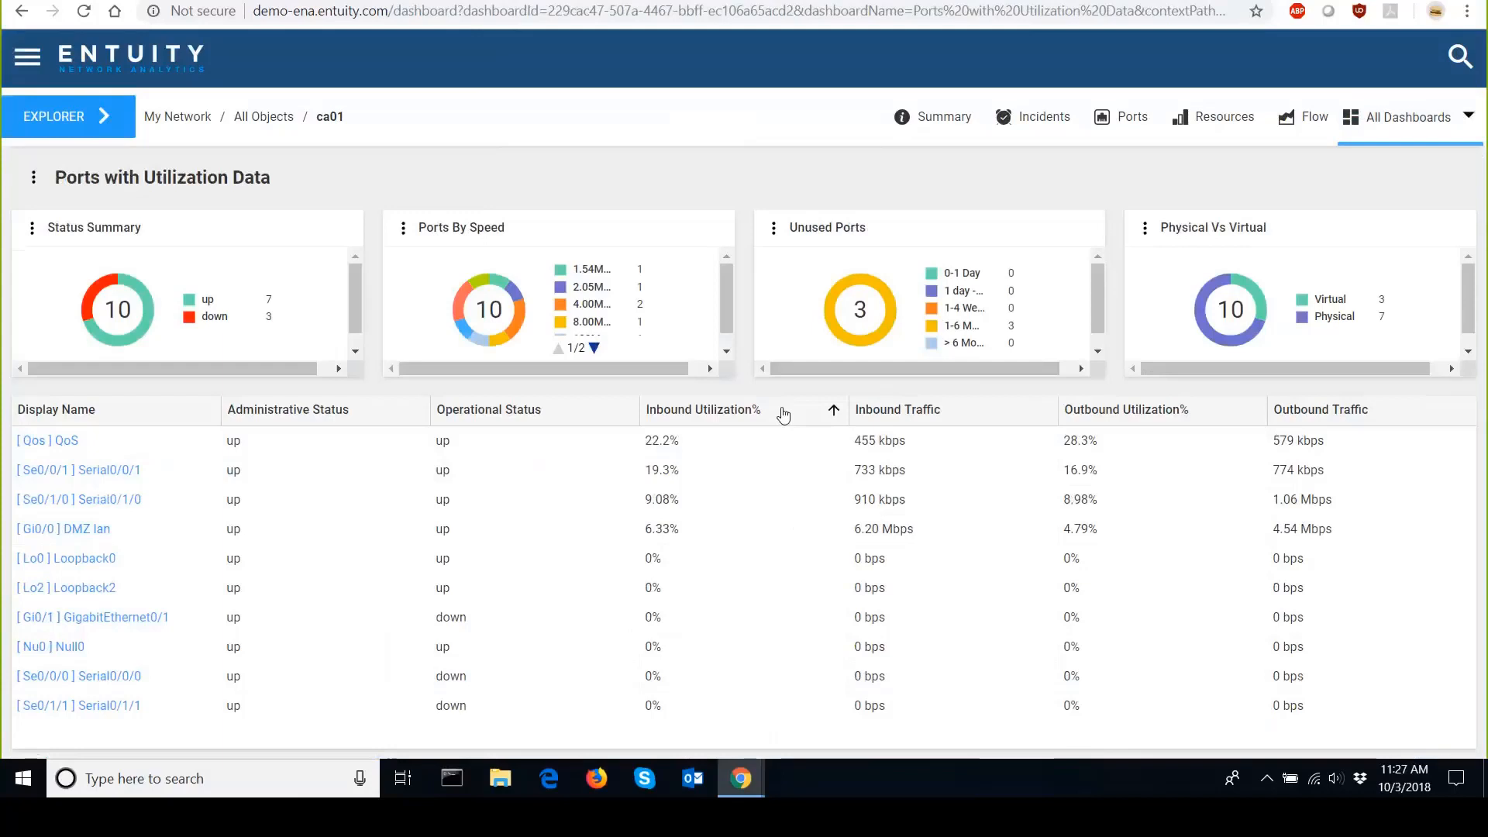
{"action": "left_click", "coordinate": [980, 413]}
{"action": "left_click", "coordinate": [981, 416]}
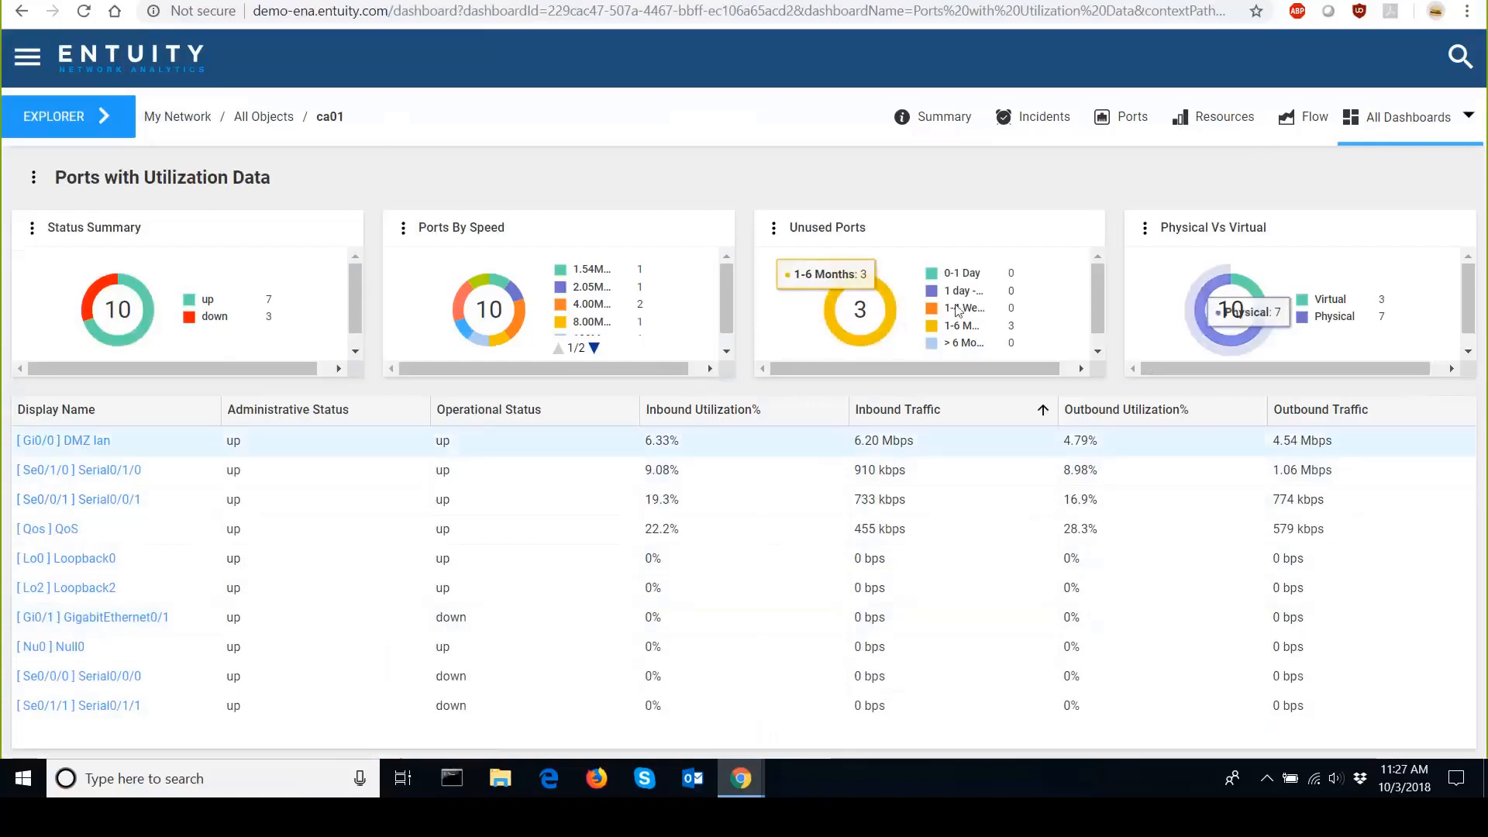
Go back to My Network and open the Global IP-SLA Test Dashboard.
{"action": "left_click", "coordinate": [89, 128]}
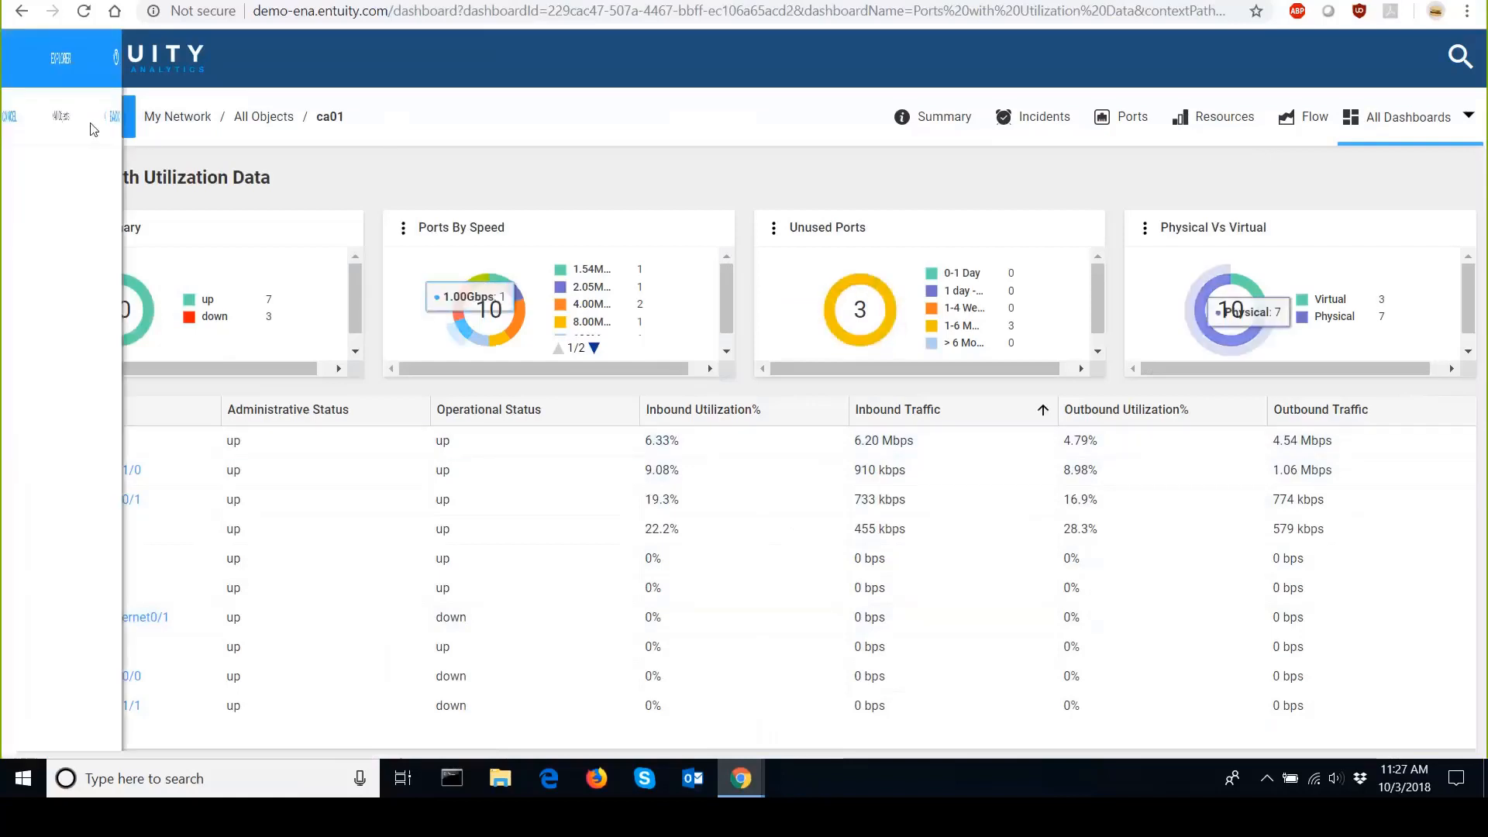
{"action": "left_click", "coordinate": [920, 111]}
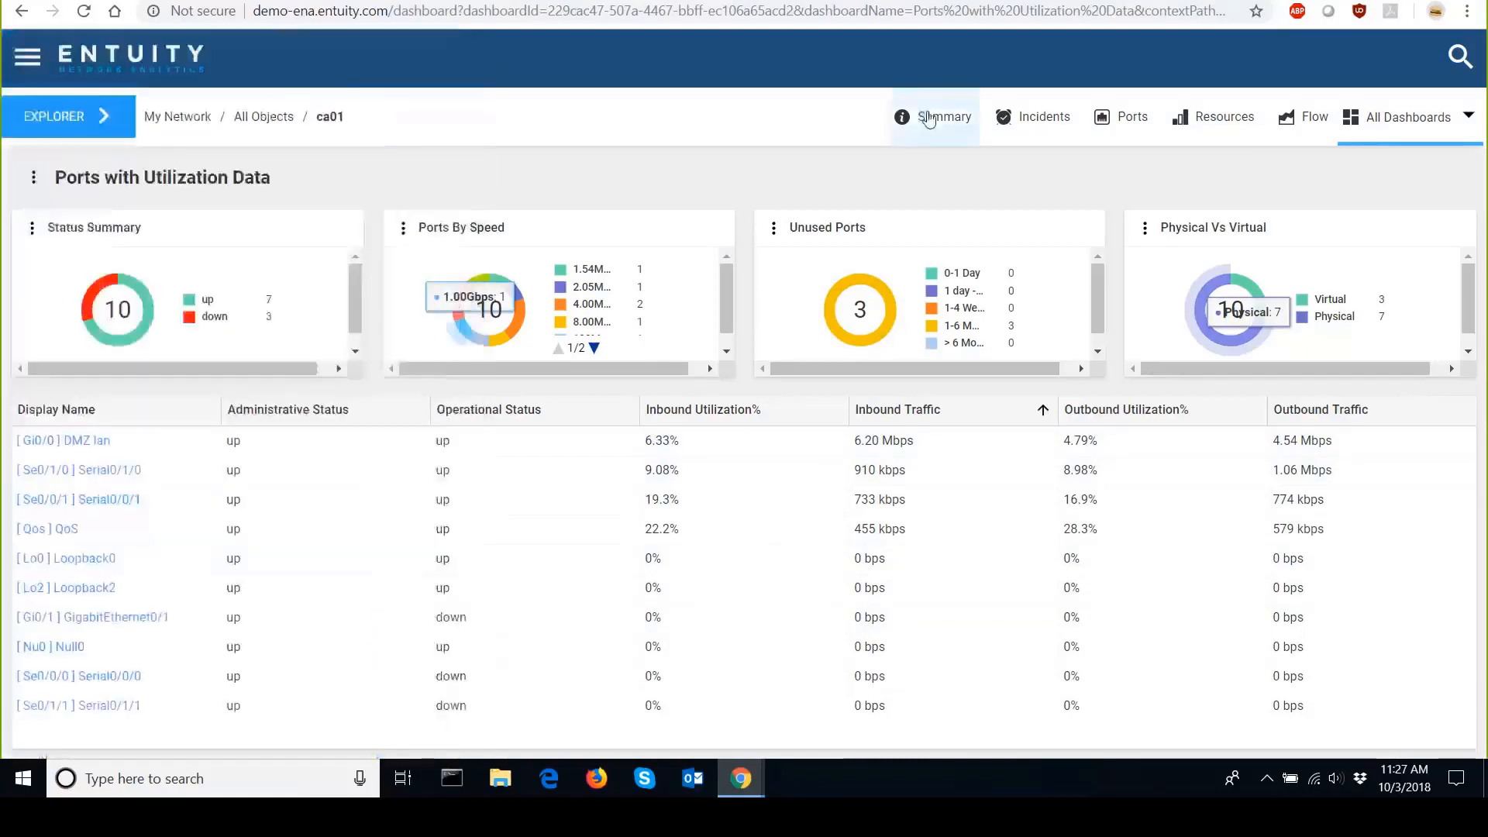
{"action": "left_click", "coordinate": [177, 116]}
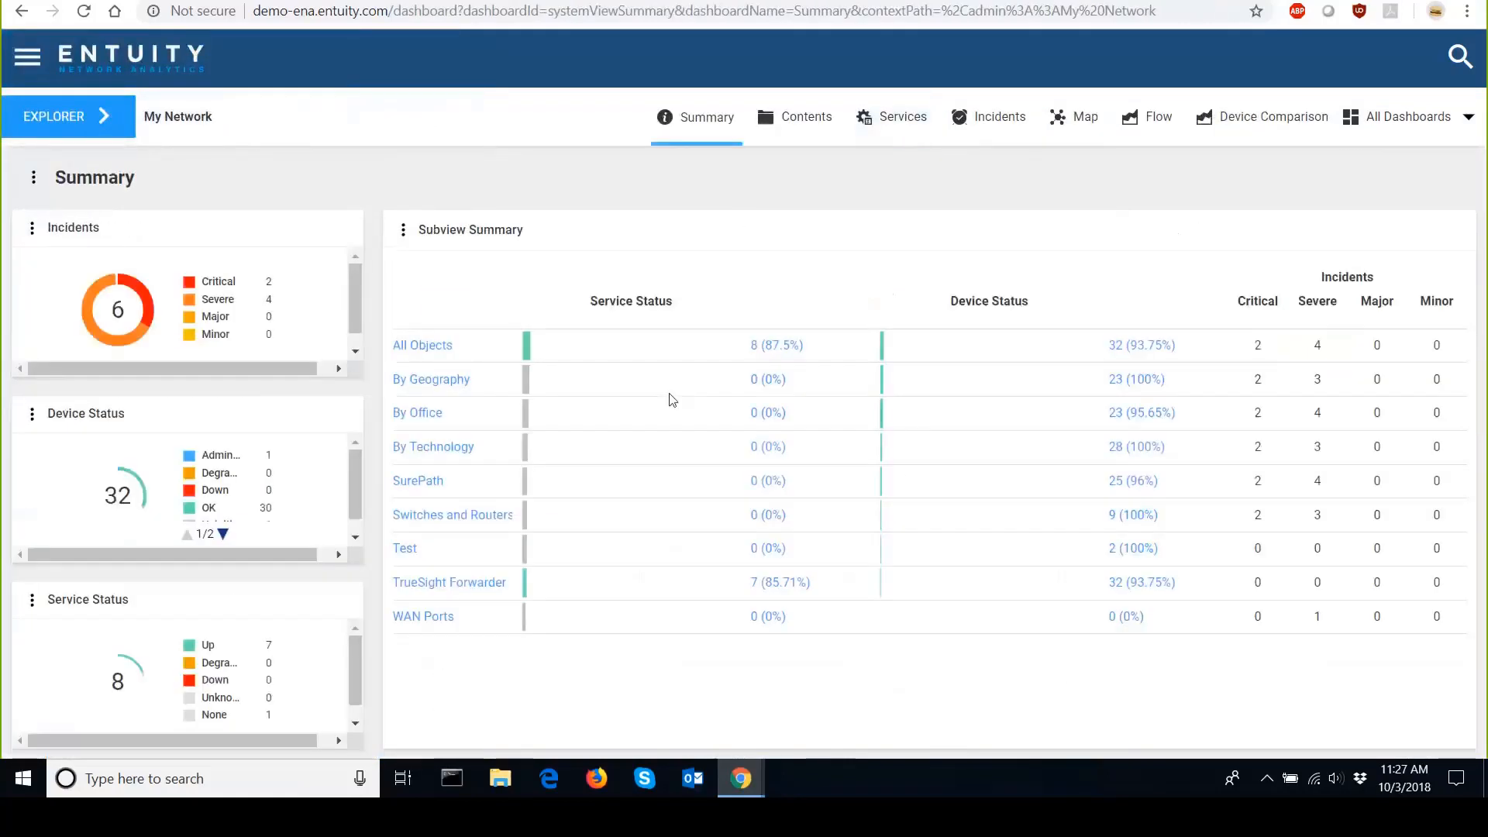
{"action": "left_click", "coordinate": [1463, 129]}
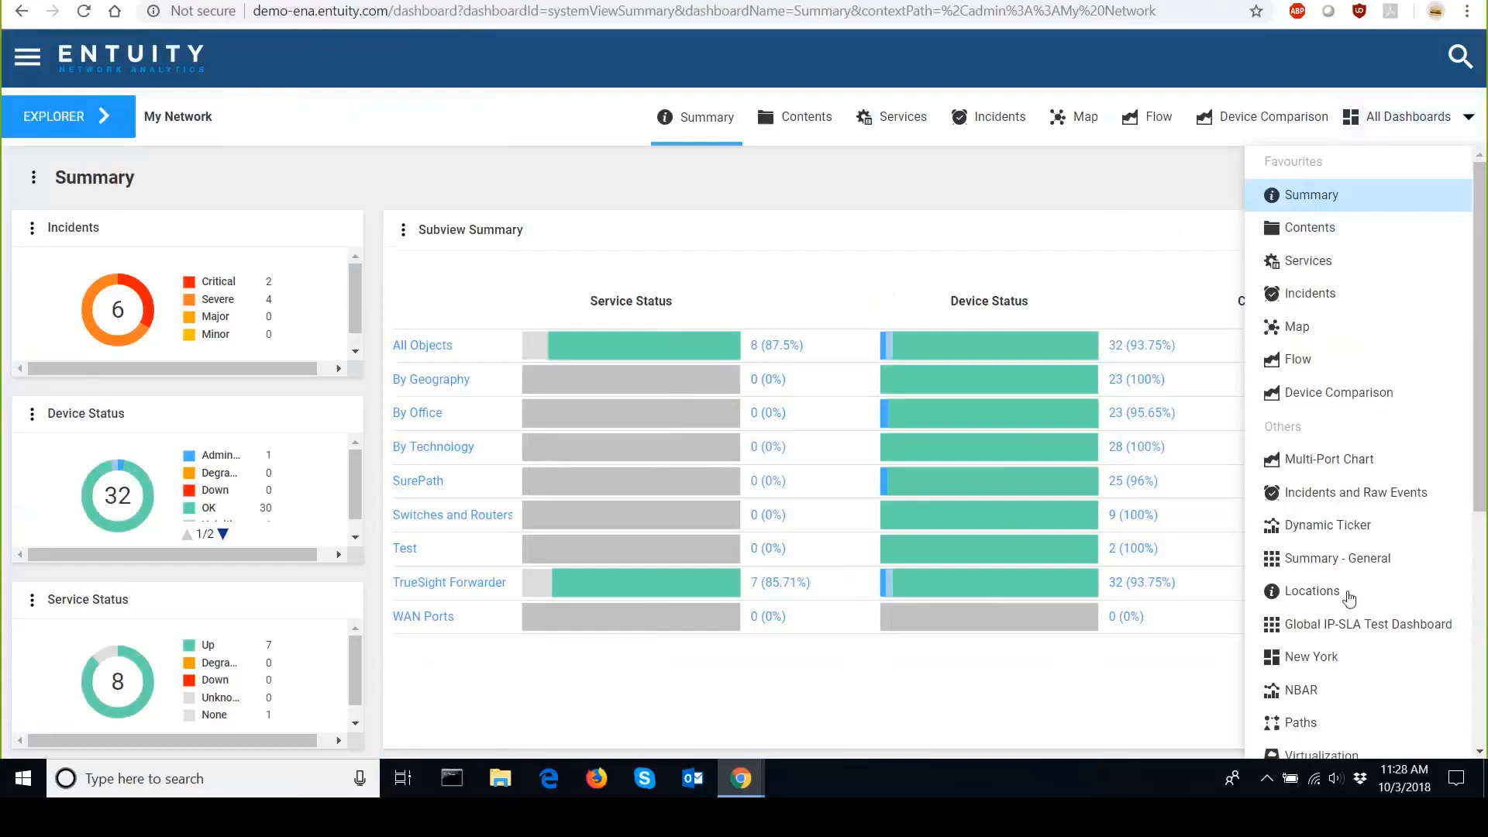
{"action": "left_click", "coordinate": [1352, 632]}
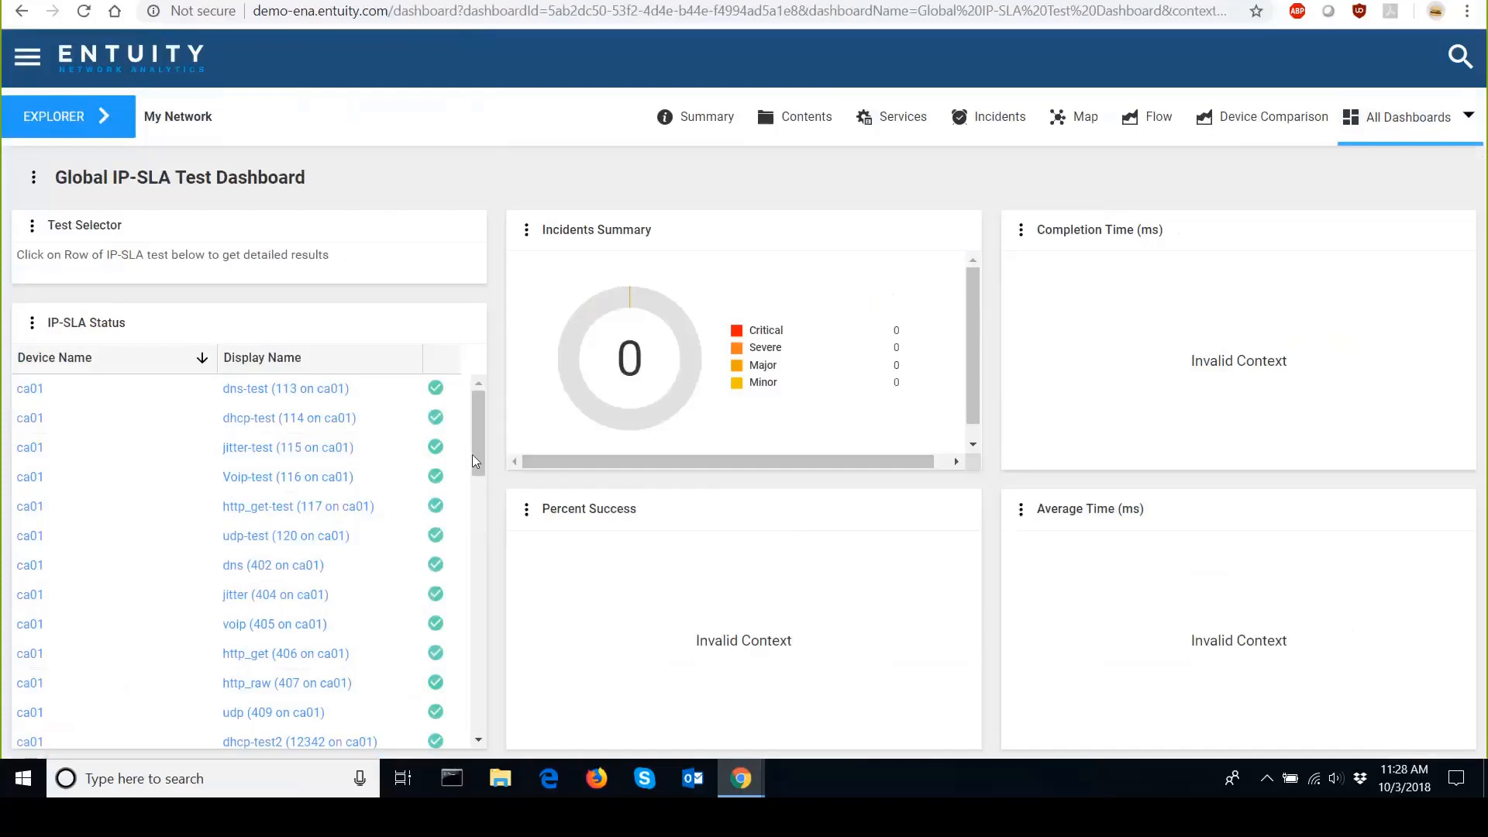
{"action": "mouse_move", "coordinate": [478, 451]}
{"action": "left_mouse_down"}
{"action": "mouse_move", "coordinate": [458, 546]}
{"action": "mouse_move", "coordinate": [478, 435]}
{"action": "left_mouse_up"}
Switch the dashboard context to Burbank Office under By Office.
{"action": "left_click", "coordinate": [106, 118]}
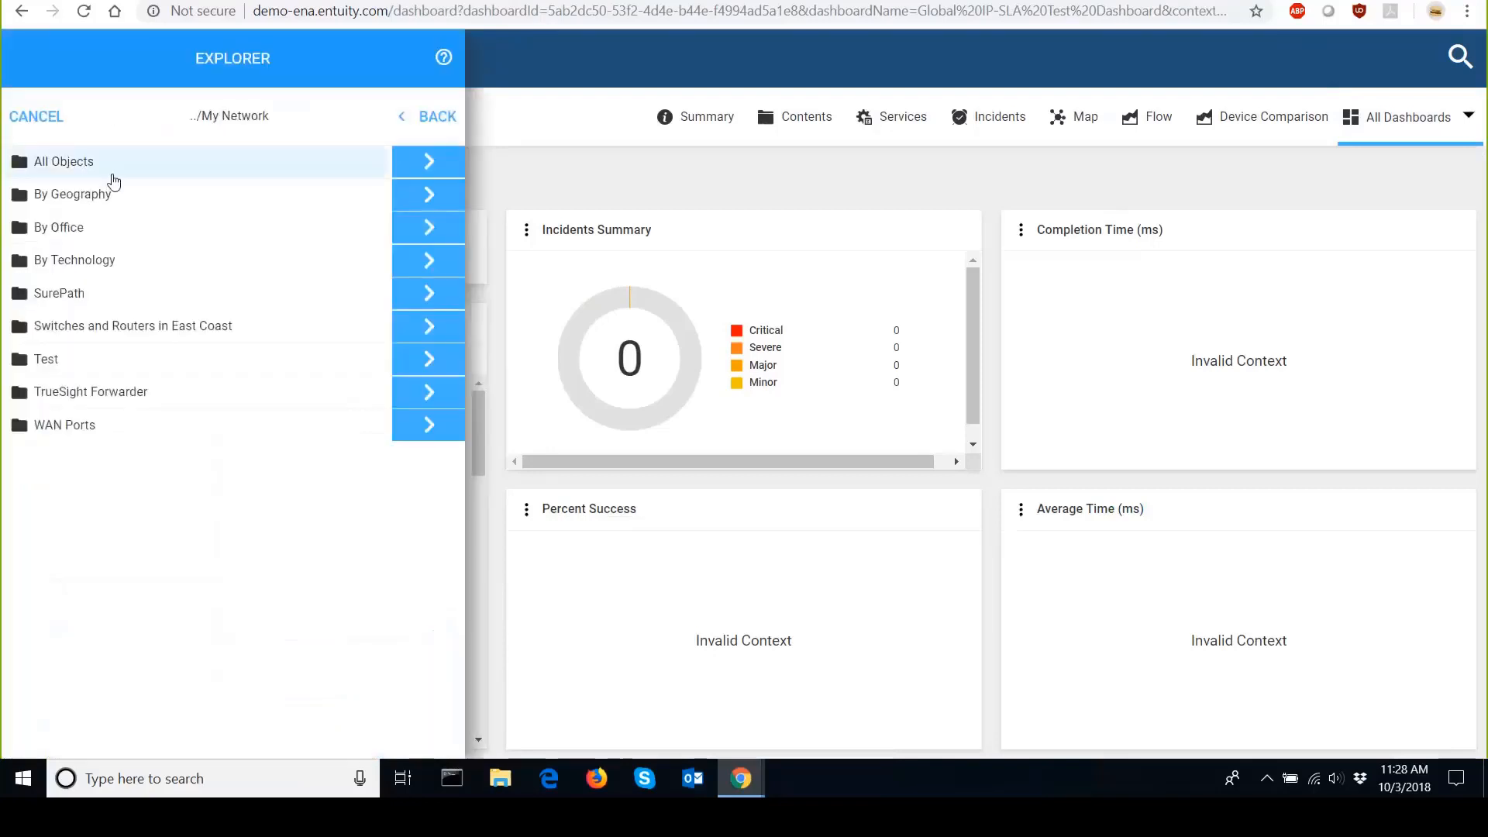
{"action": "left_click", "coordinate": [404, 203]}
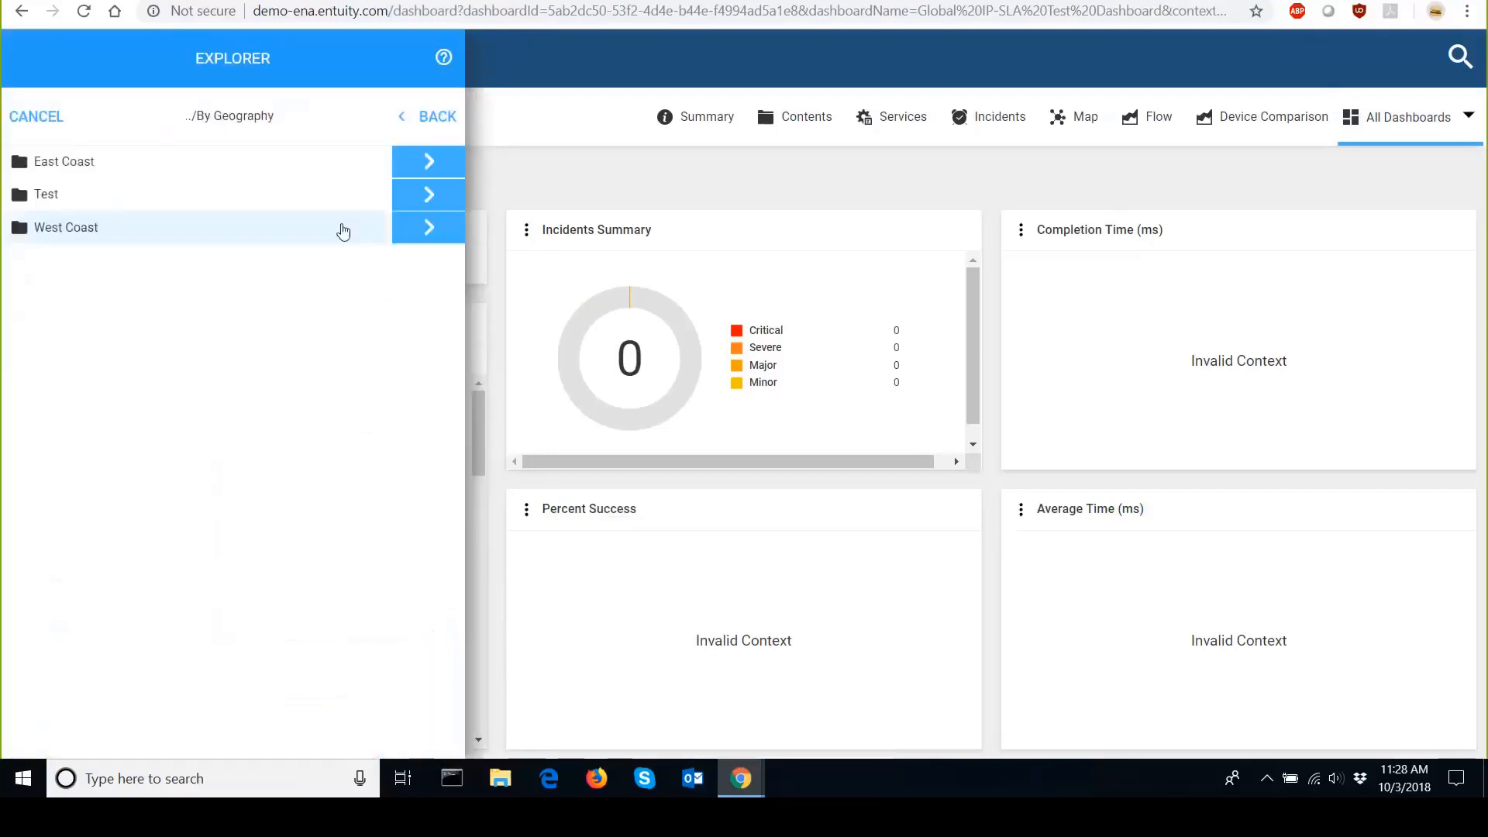
{"action": "left_click", "coordinate": [415, 124]}
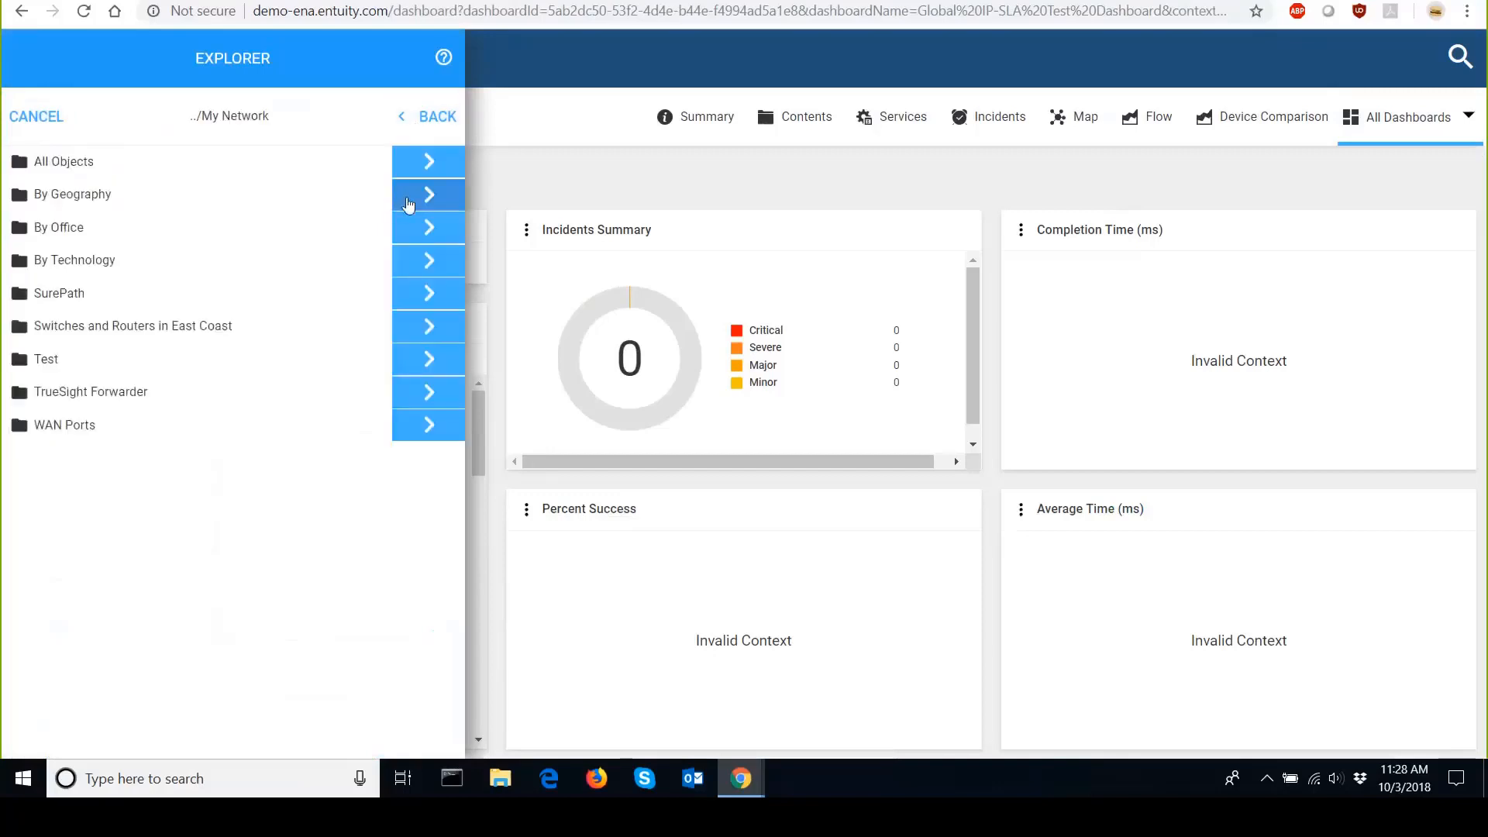
{"action": "left_click", "coordinate": [408, 203]}
{"action": "left_click", "coordinate": [409, 120]}
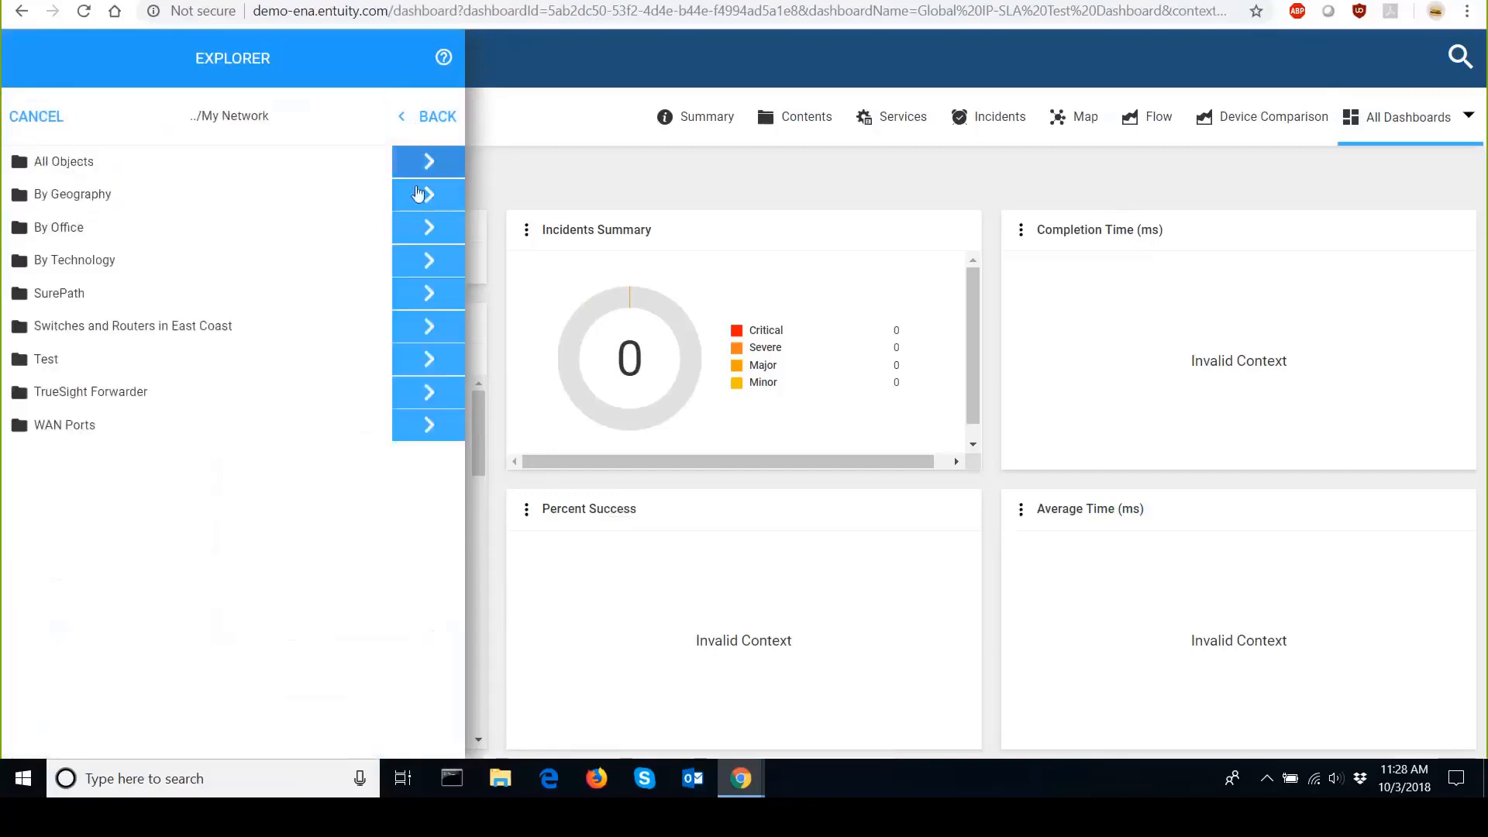
{"action": "left_click", "coordinate": [425, 227]}
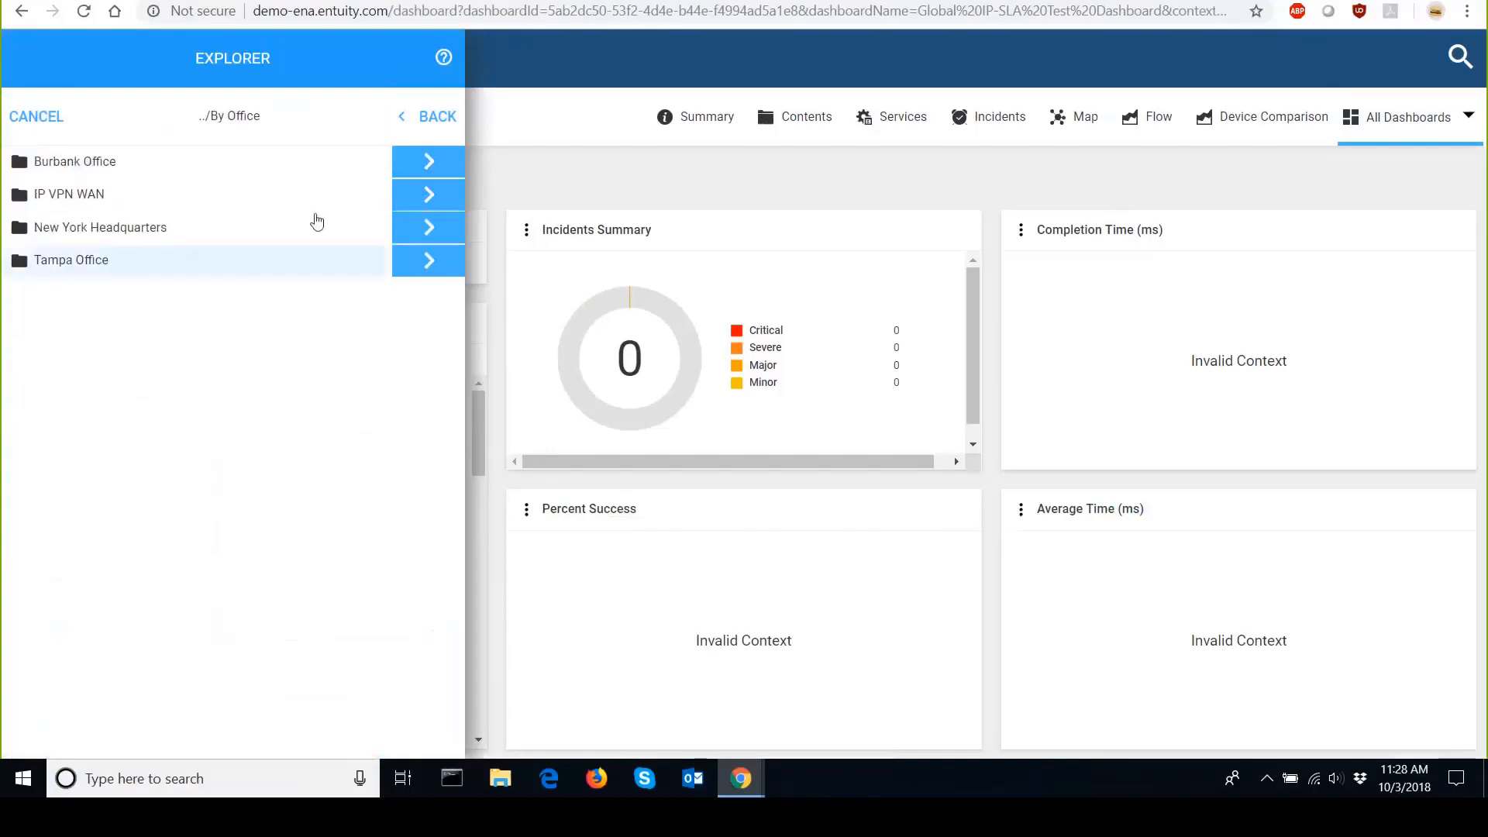
{"action": "left_click", "coordinate": [342, 159]}
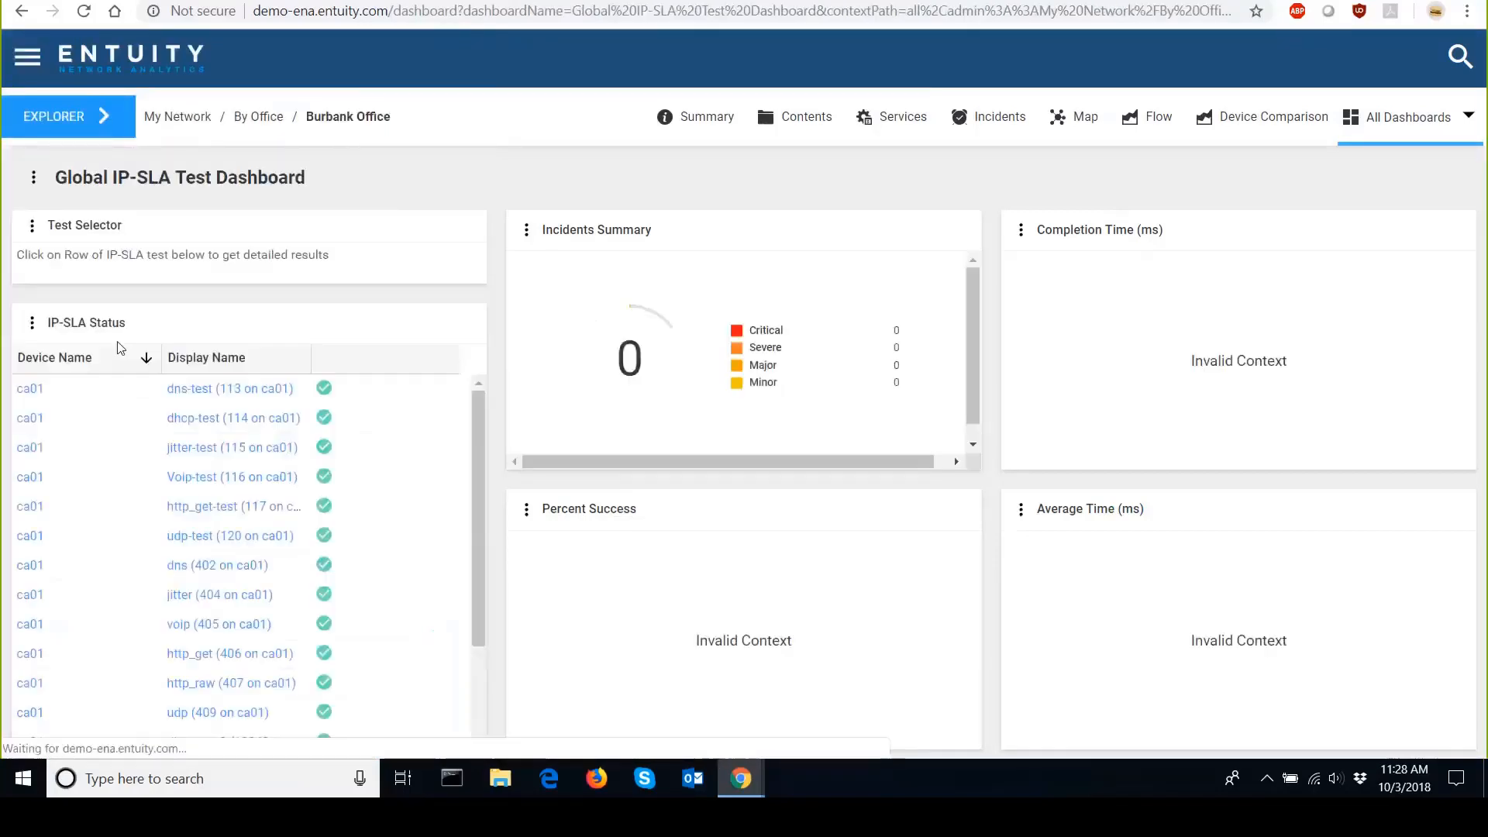
Select several IP-SLA tests in the status table, including jitter-test, jitter and http_get, to show their charts.
{"action": "left_click", "coordinate": [47, 712]}
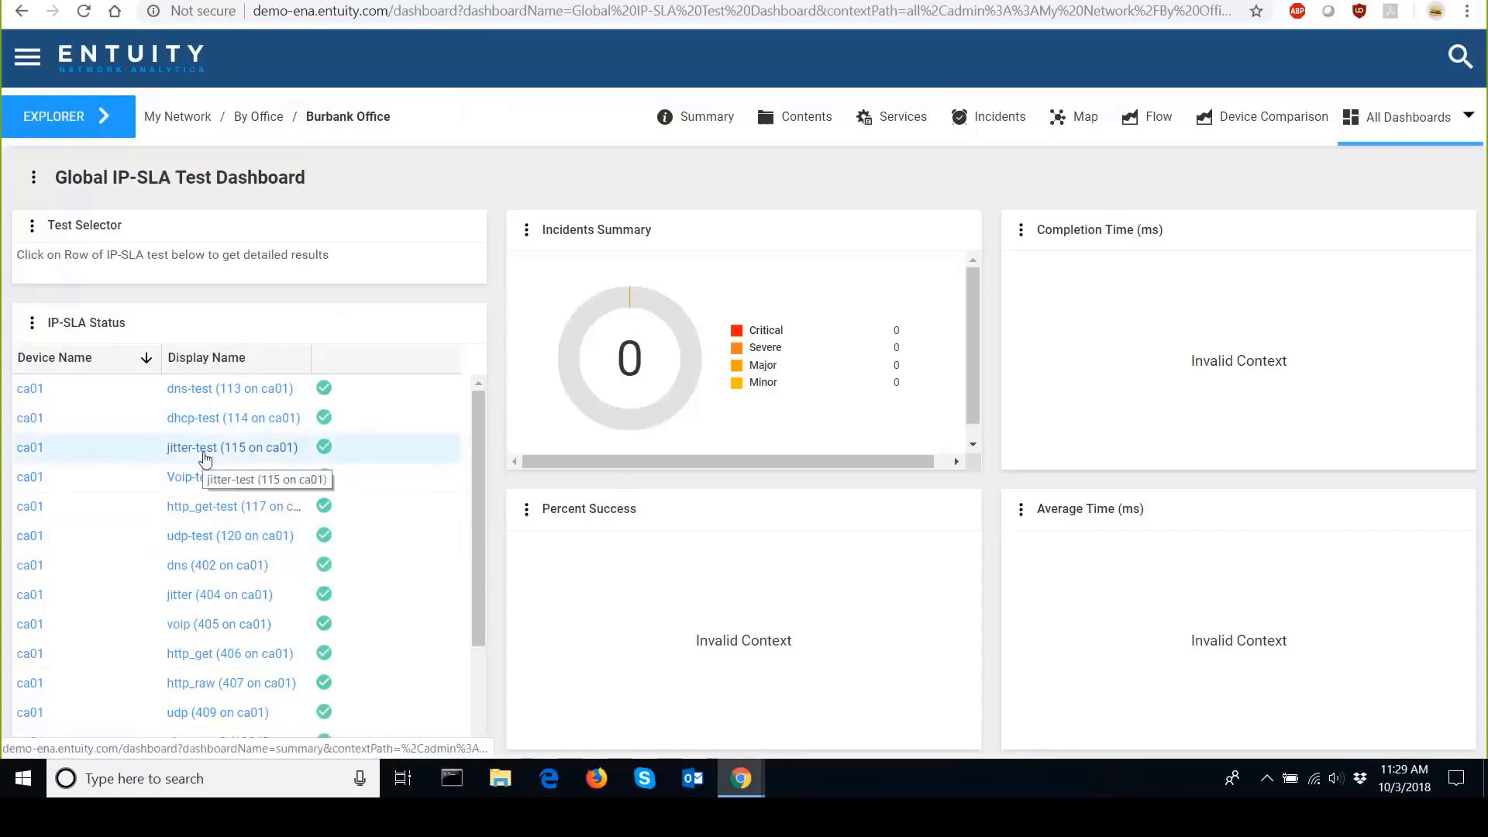
{"action": "left_click", "coordinate": [386, 465]}
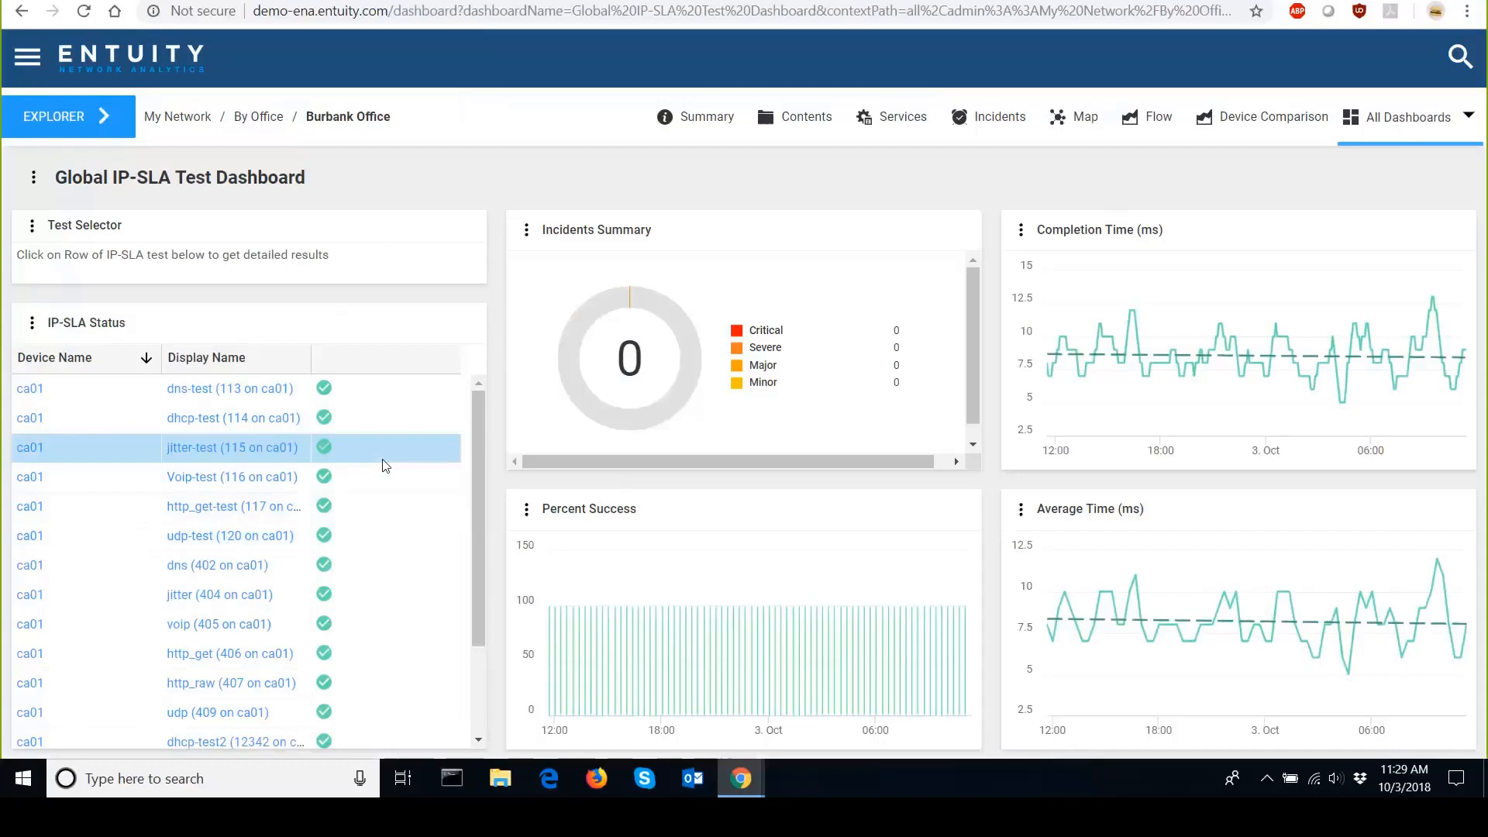
{"action": "left_click", "coordinate": [401, 604]}
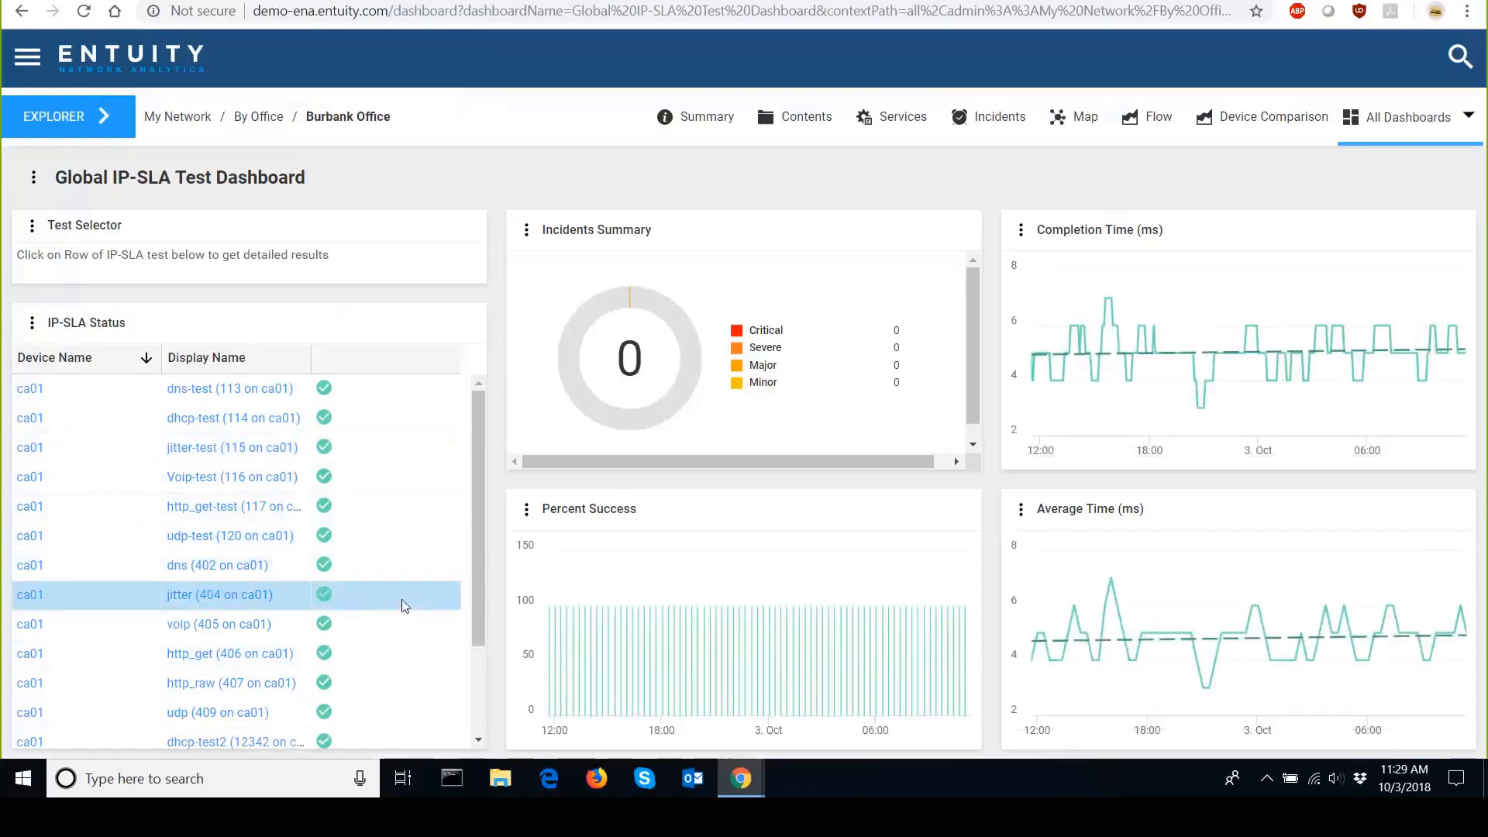
{"action": "left_click", "coordinate": [387, 662]}
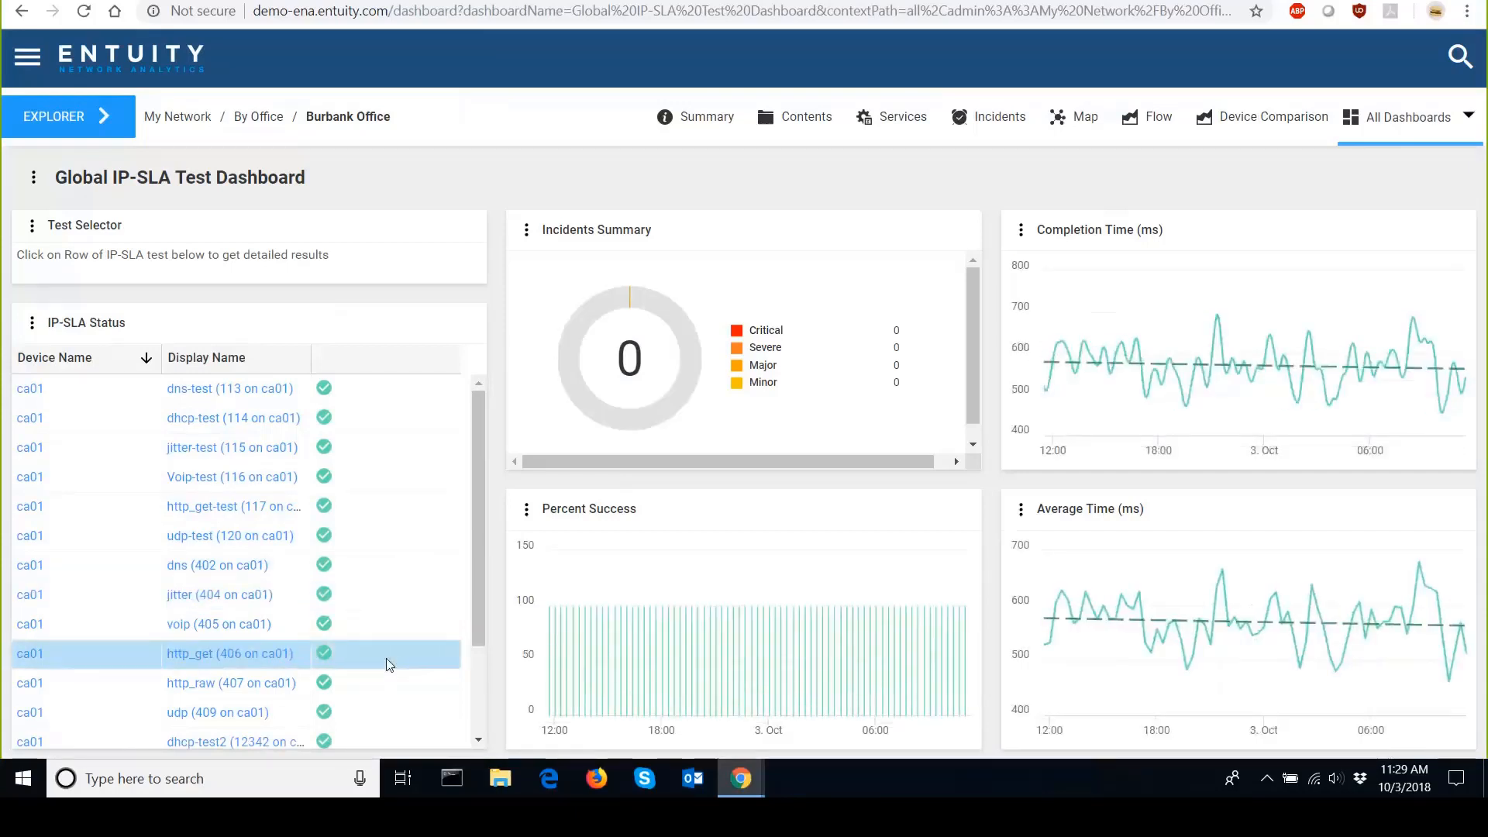
Open dashboard configuration and open the Global IP-SLA Test Dashboard for editing.
{"action": "left_click", "coordinate": [1462, 121]}
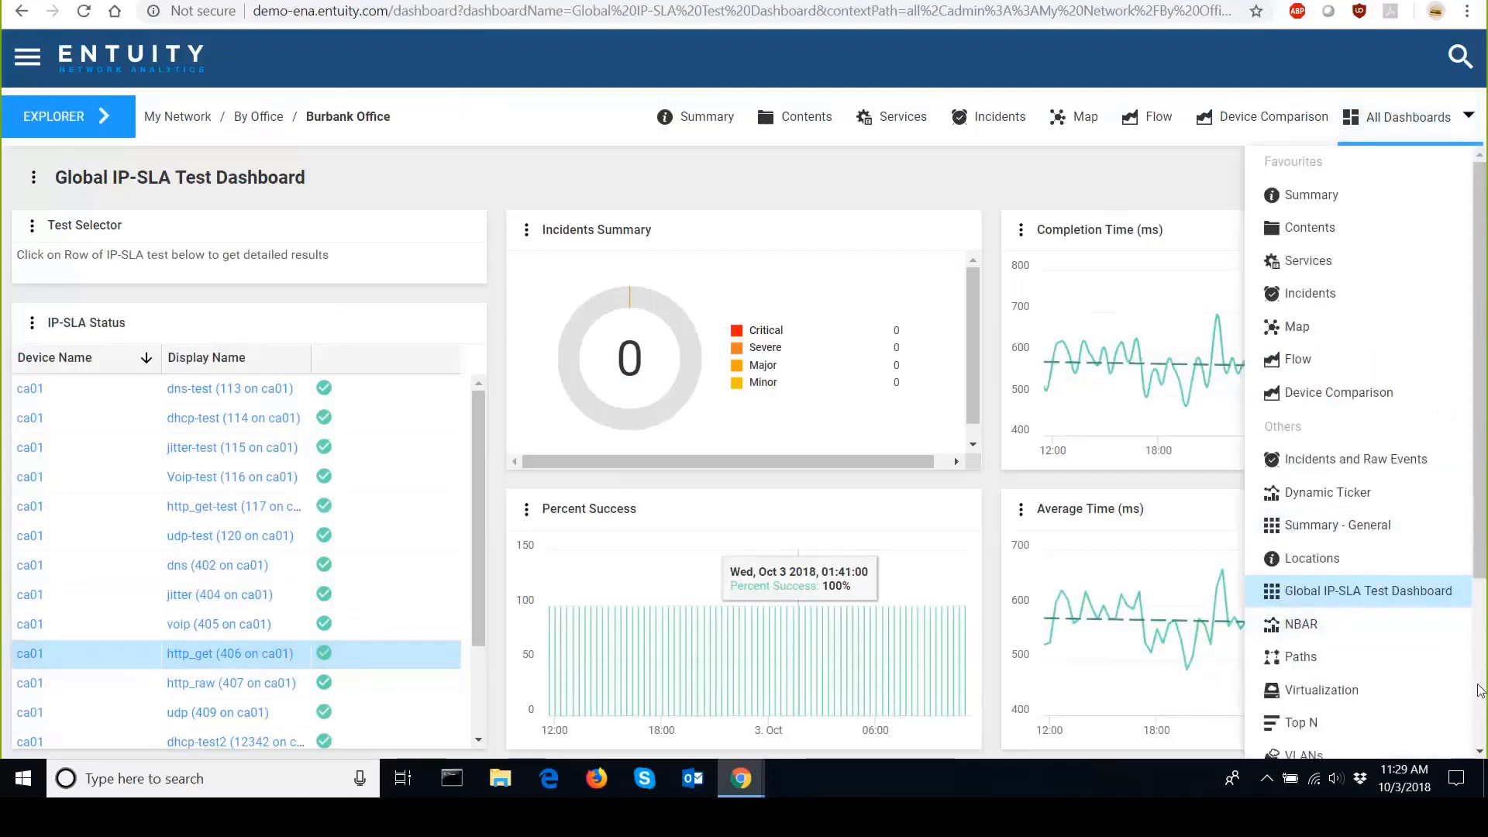
{"action": "scroll", "coordinate": [1383, 758], "scroll_direction": "down", "scroll_amount": 3}
{"action": "left_click", "coordinate": [1357, 744]}
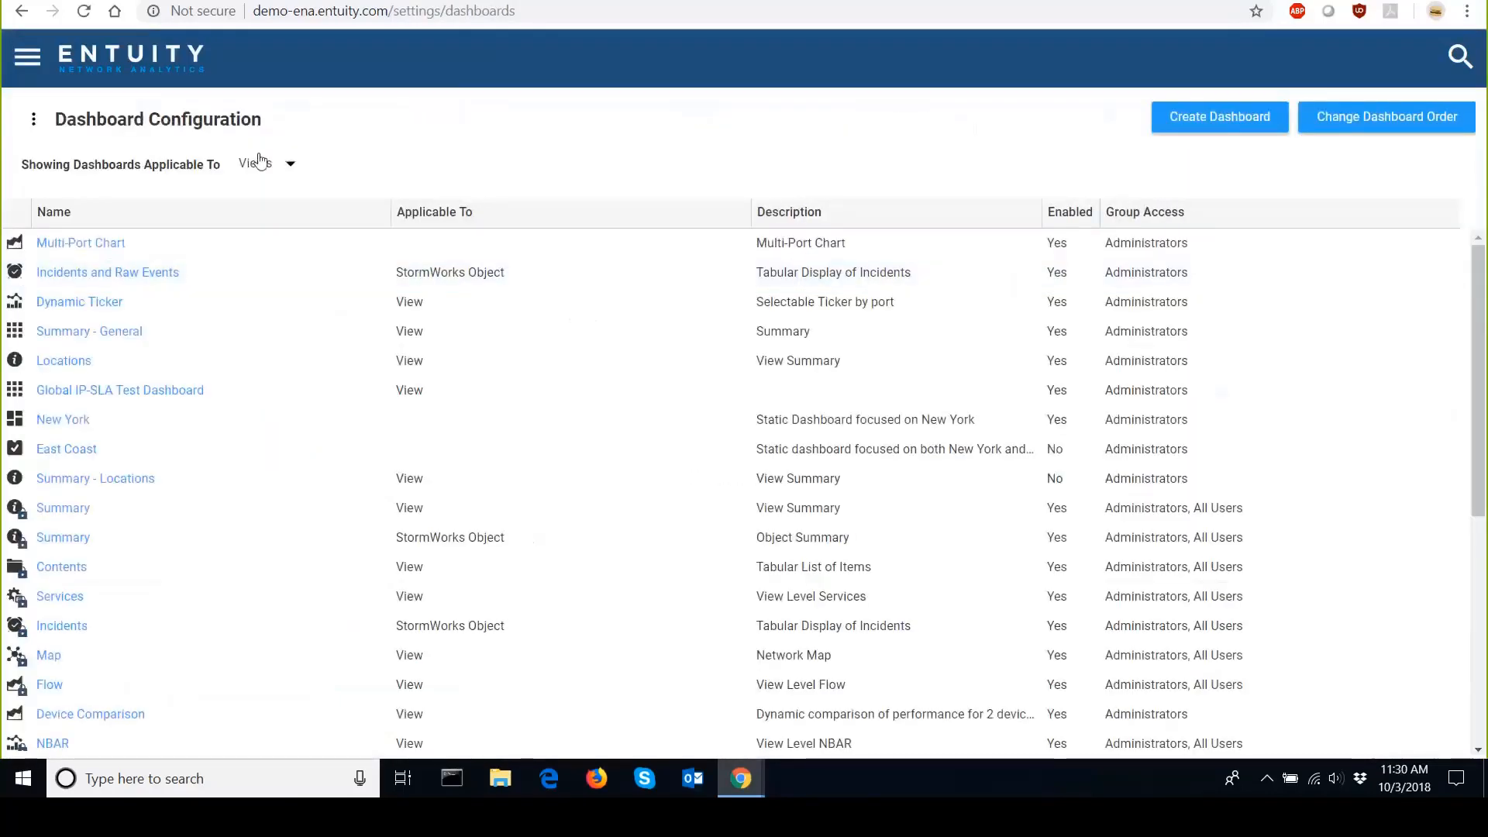
{"action": "left_click", "coordinate": [136, 391]}
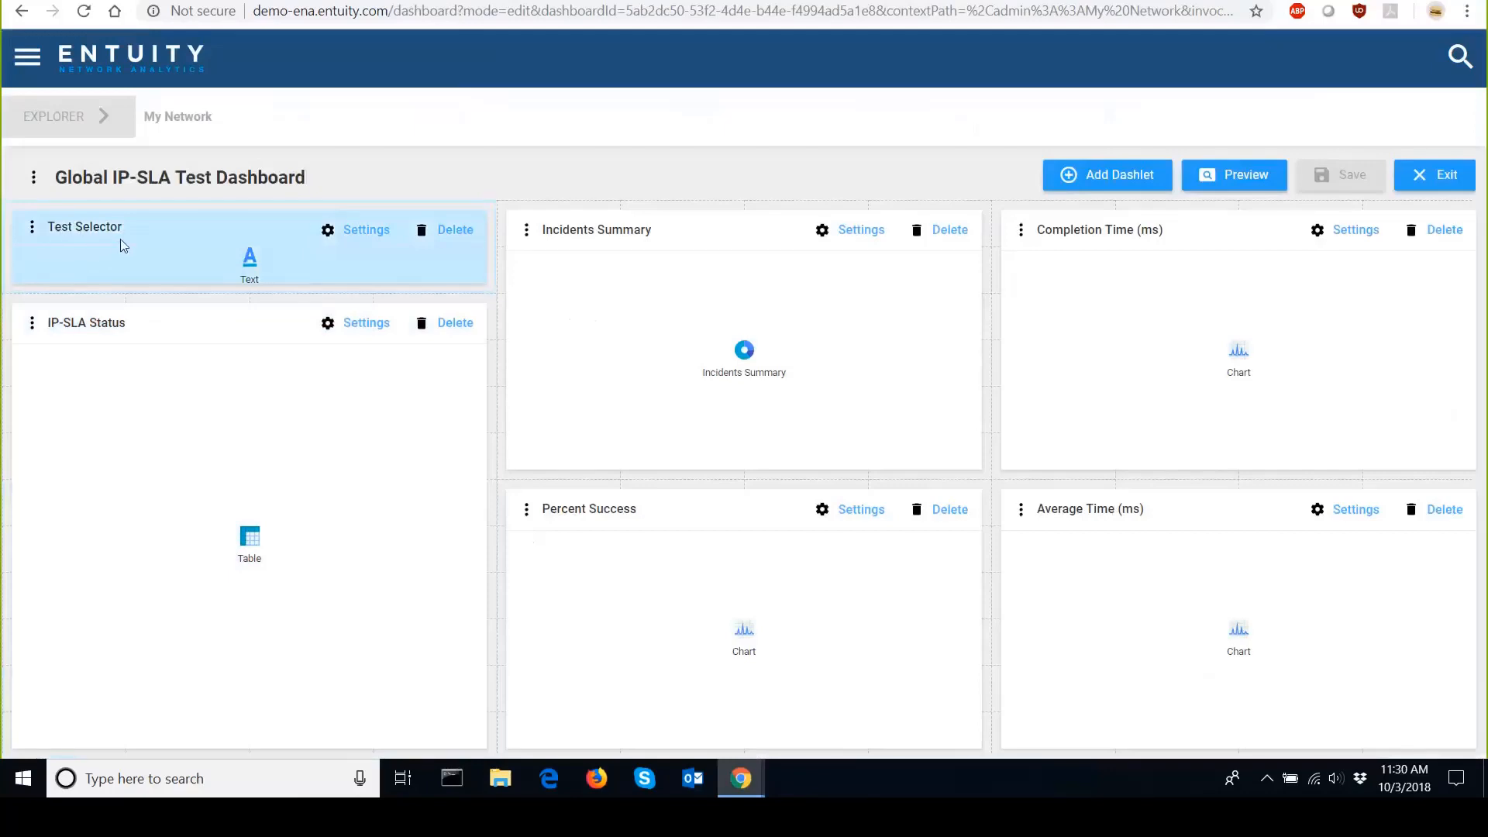
{"action": "left_click", "coordinate": [351, 231]}
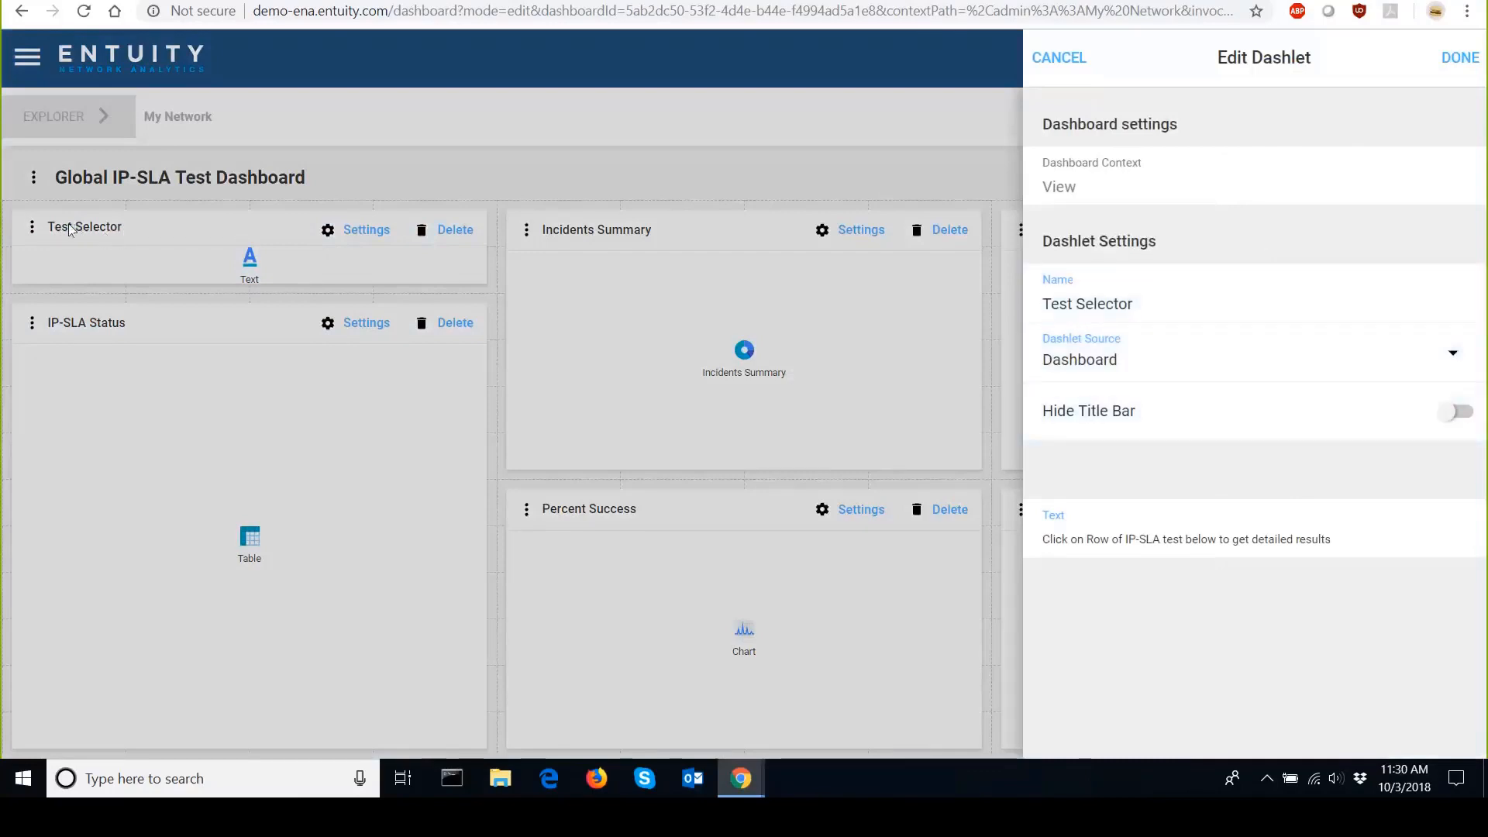
{"action": "left_click", "coordinate": [1462, 415]}
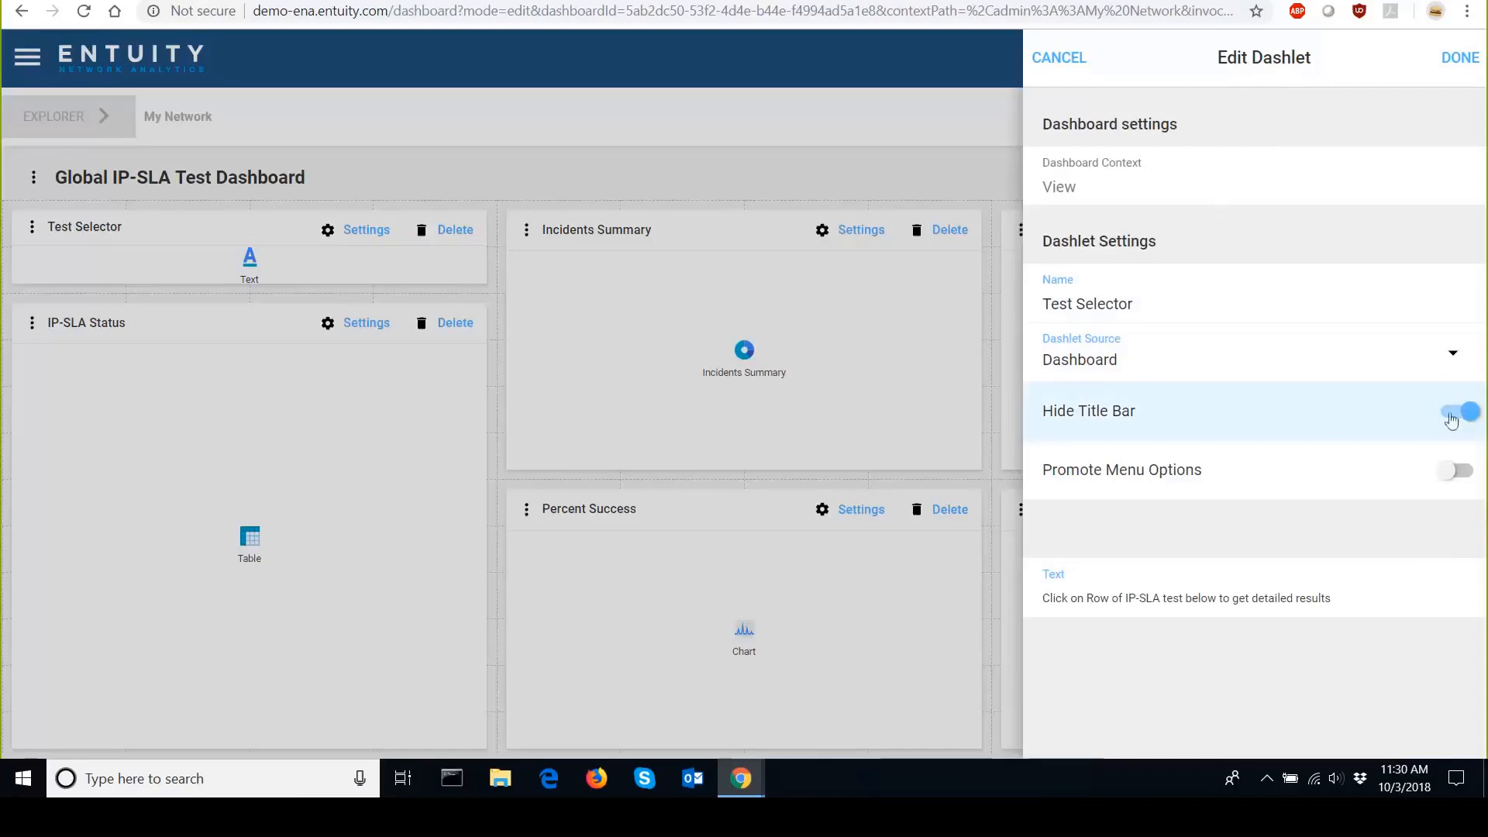
{"action": "left_click", "coordinate": [1451, 417]}
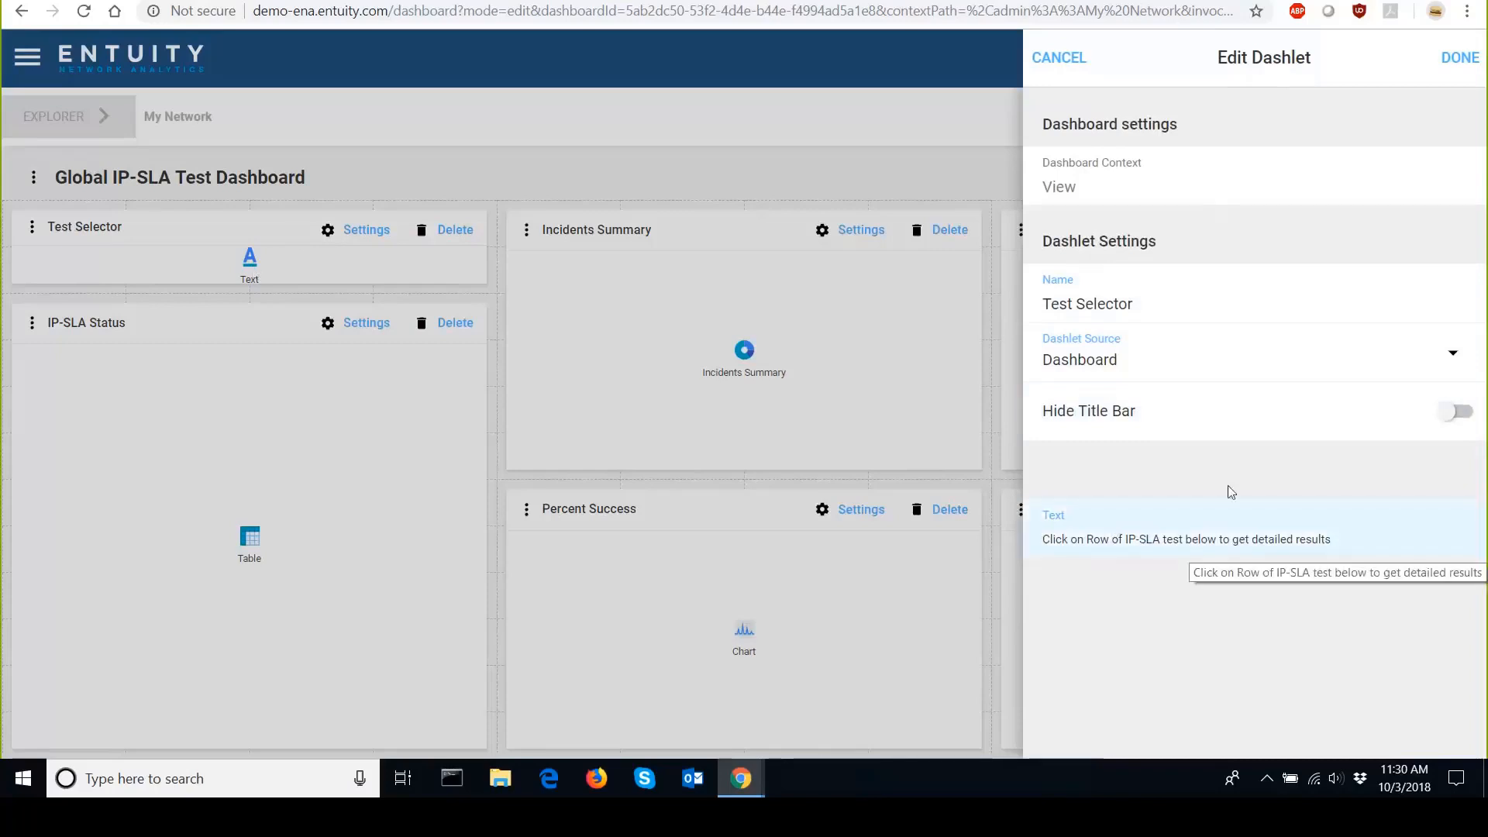
{"action": "left_click", "coordinate": [1462, 57]}
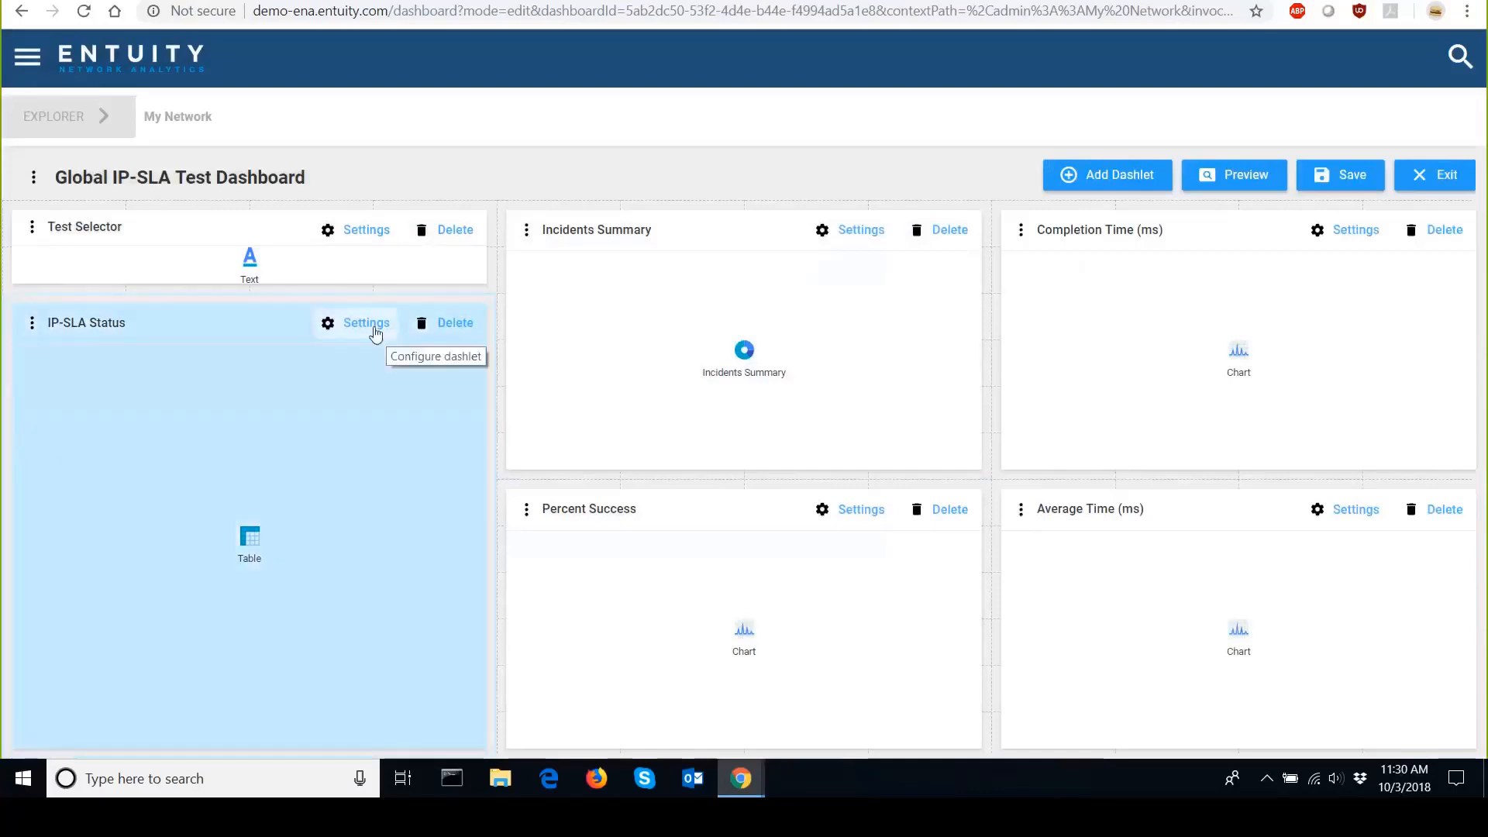
Examine the IP-SLA Status dashlet's settings, browsing the full list of object types and reviewing its columns.
{"action": "left_click", "coordinate": [378, 329]}
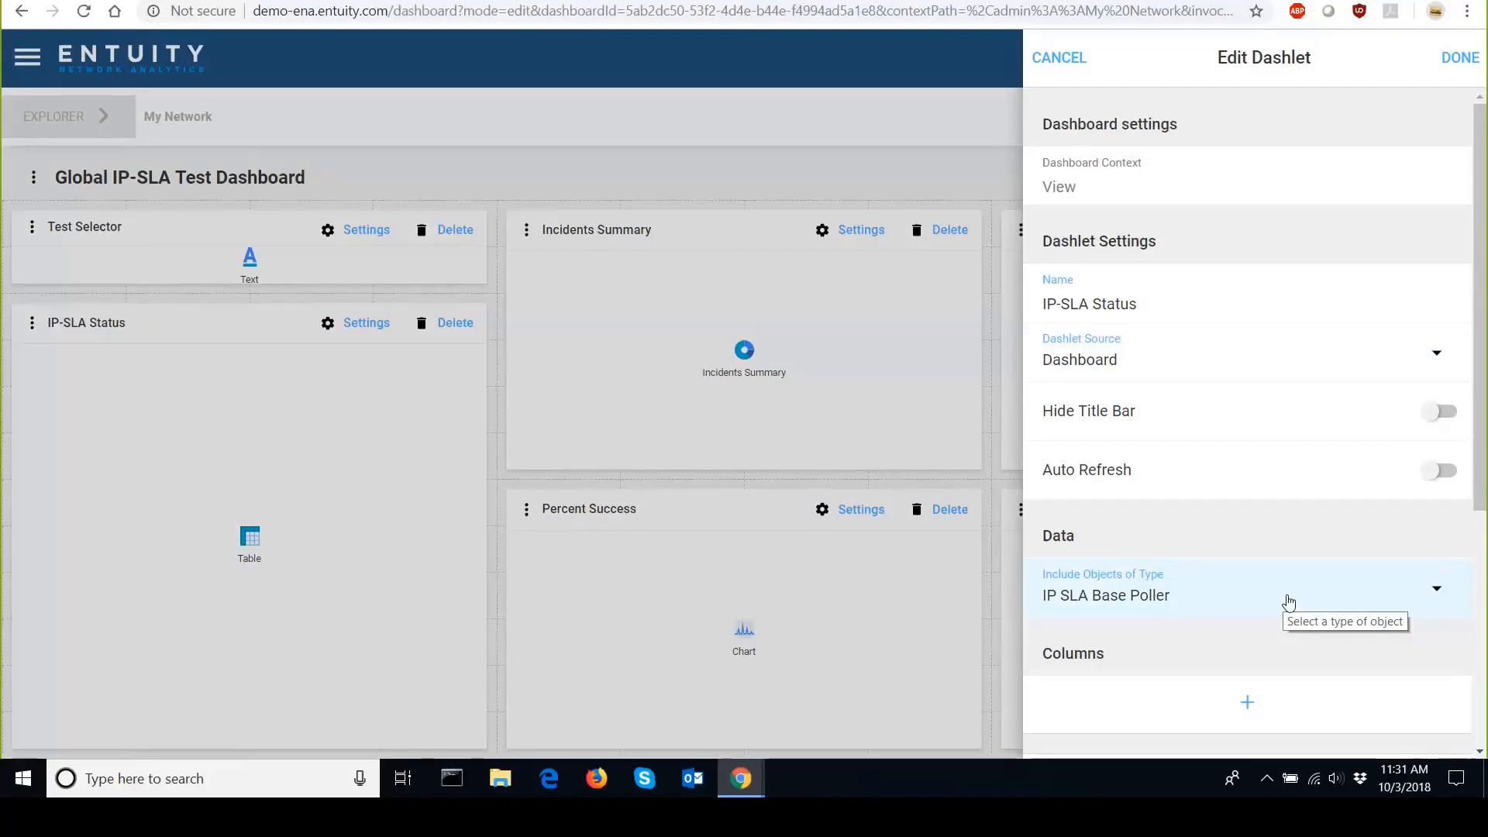
{"action": "left_click", "coordinate": [1443, 603]}
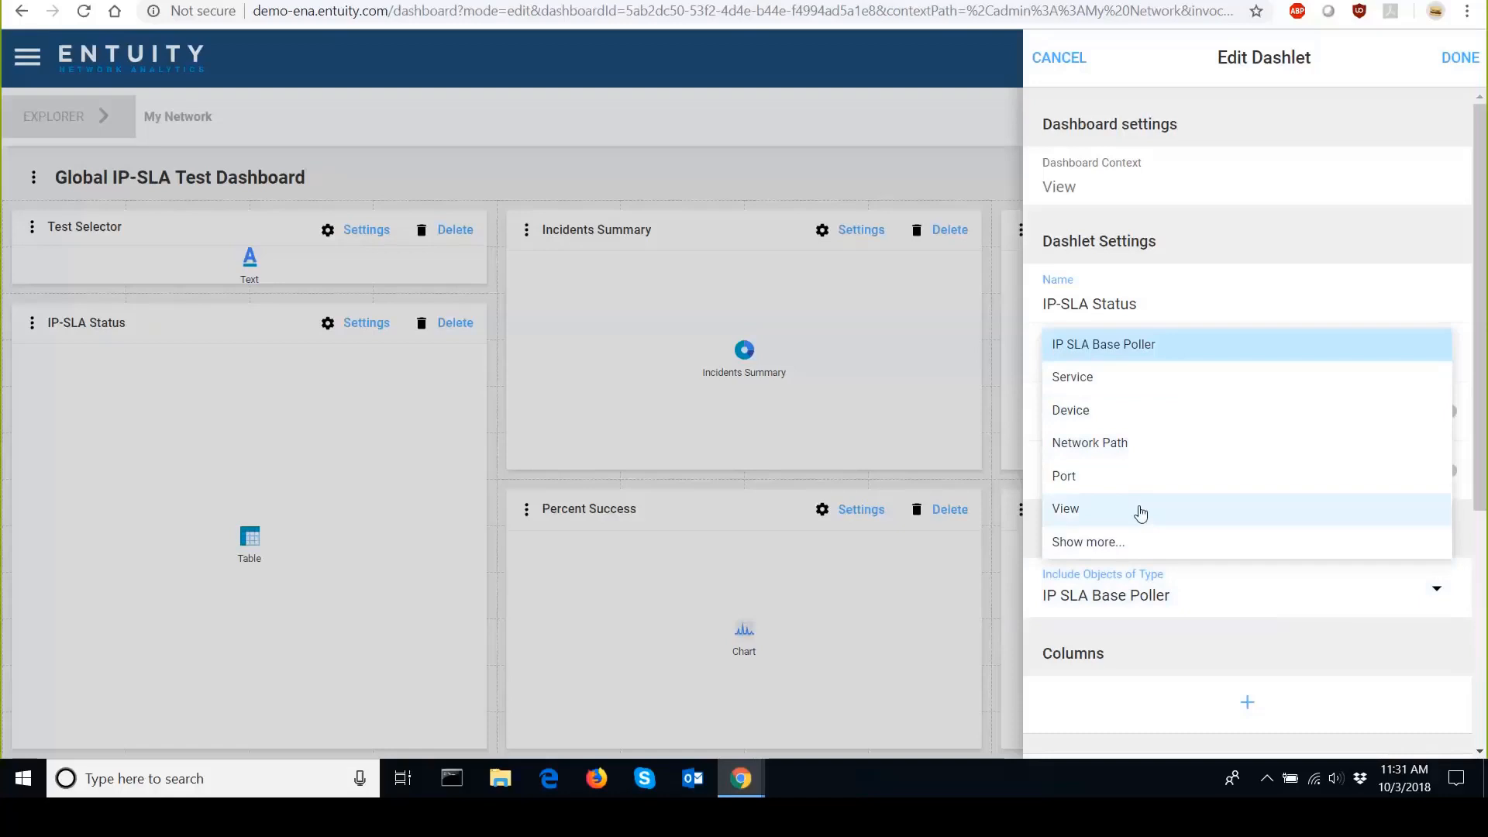
{"action": "left_click", "coordinate": [1124, 544]}
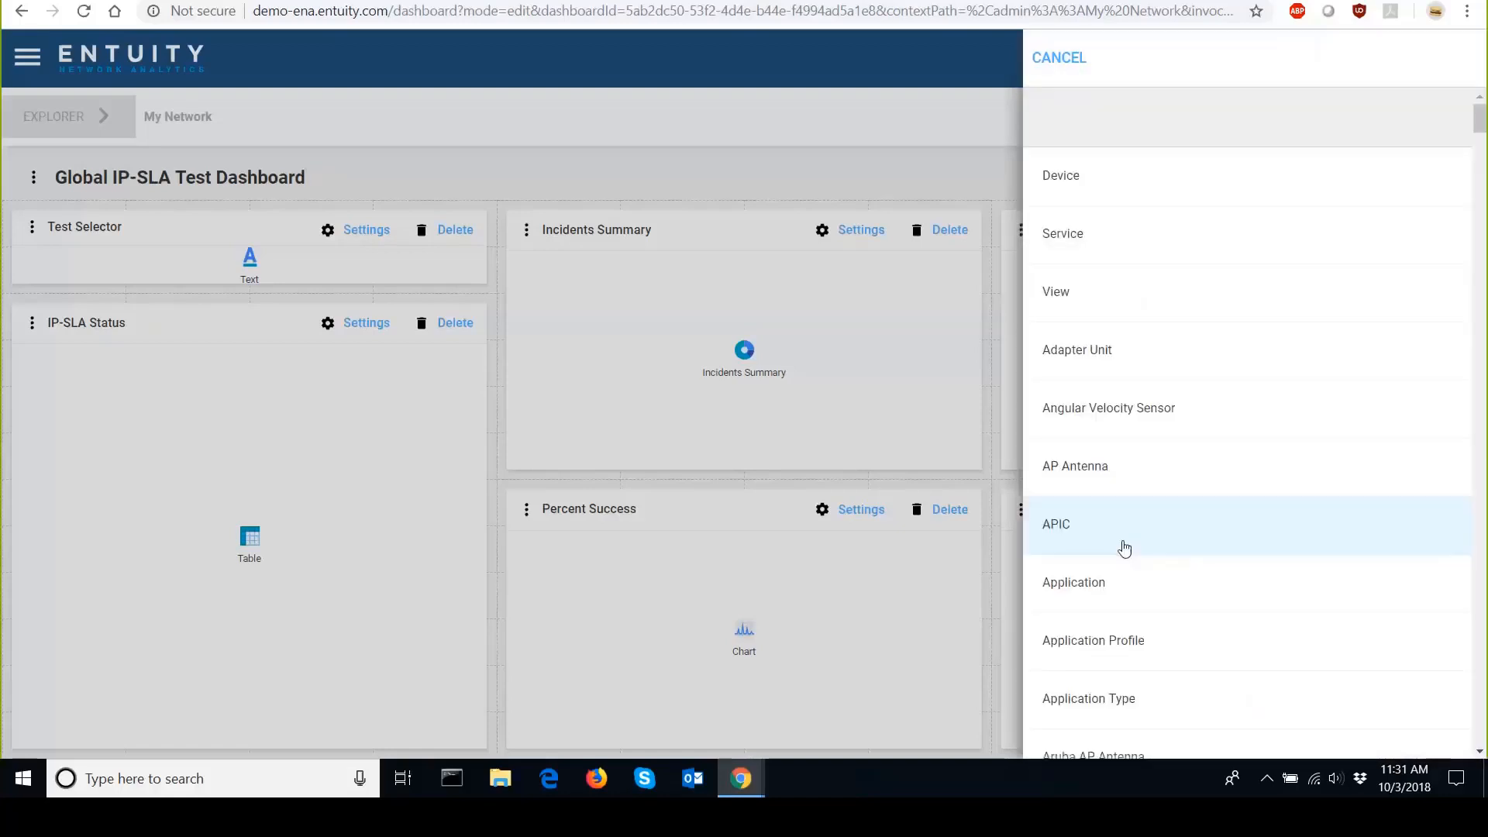
{"action": "left_click_drag", "start_coordinate": [1484, 135], "coordinate": [1484, 380]}
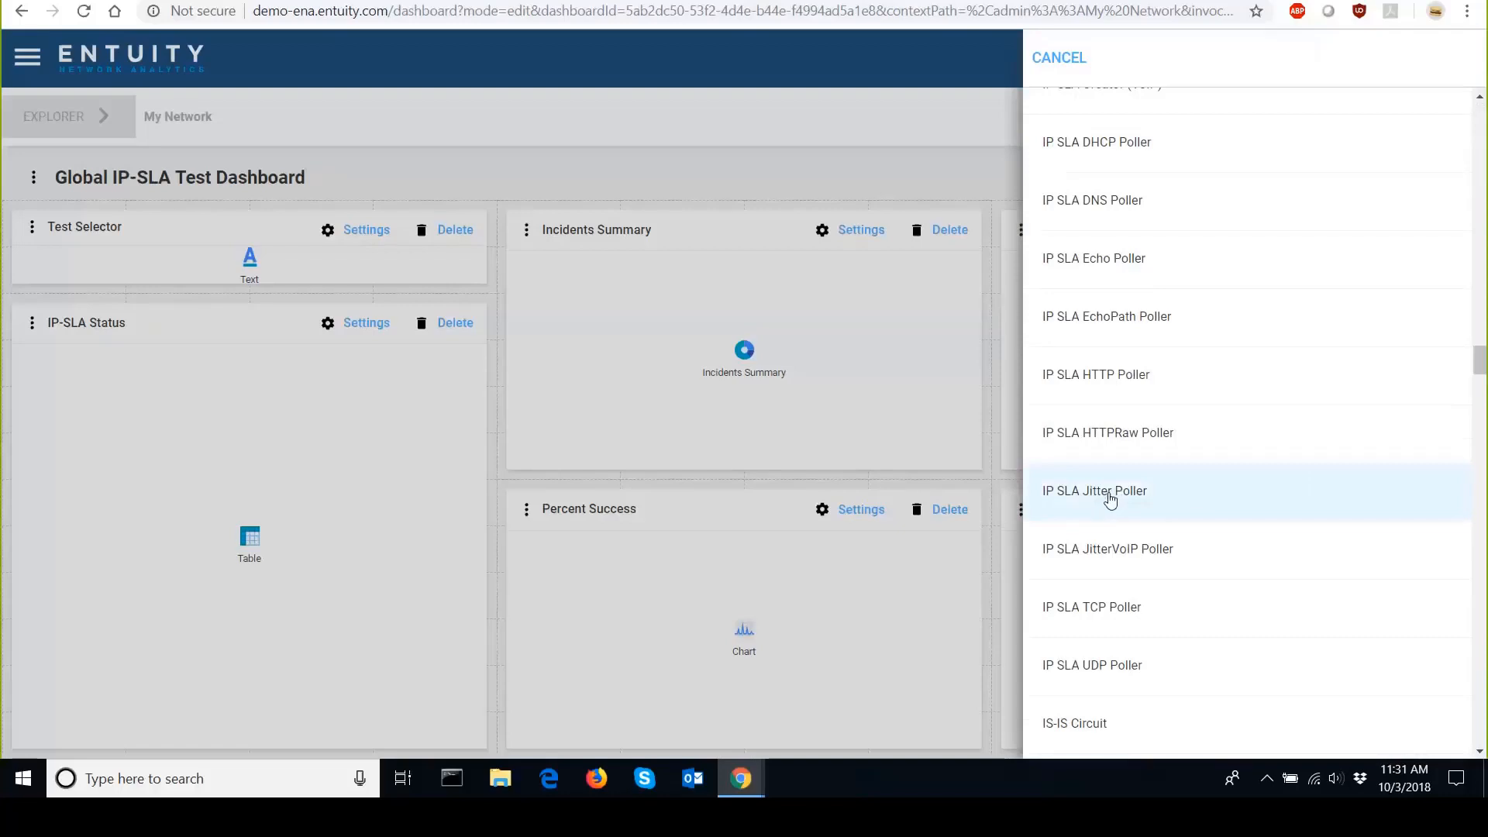
{"action": "scroll", "coordinate": [1366, 174], "scroll_direction": "up", "scroll_amount": 1}
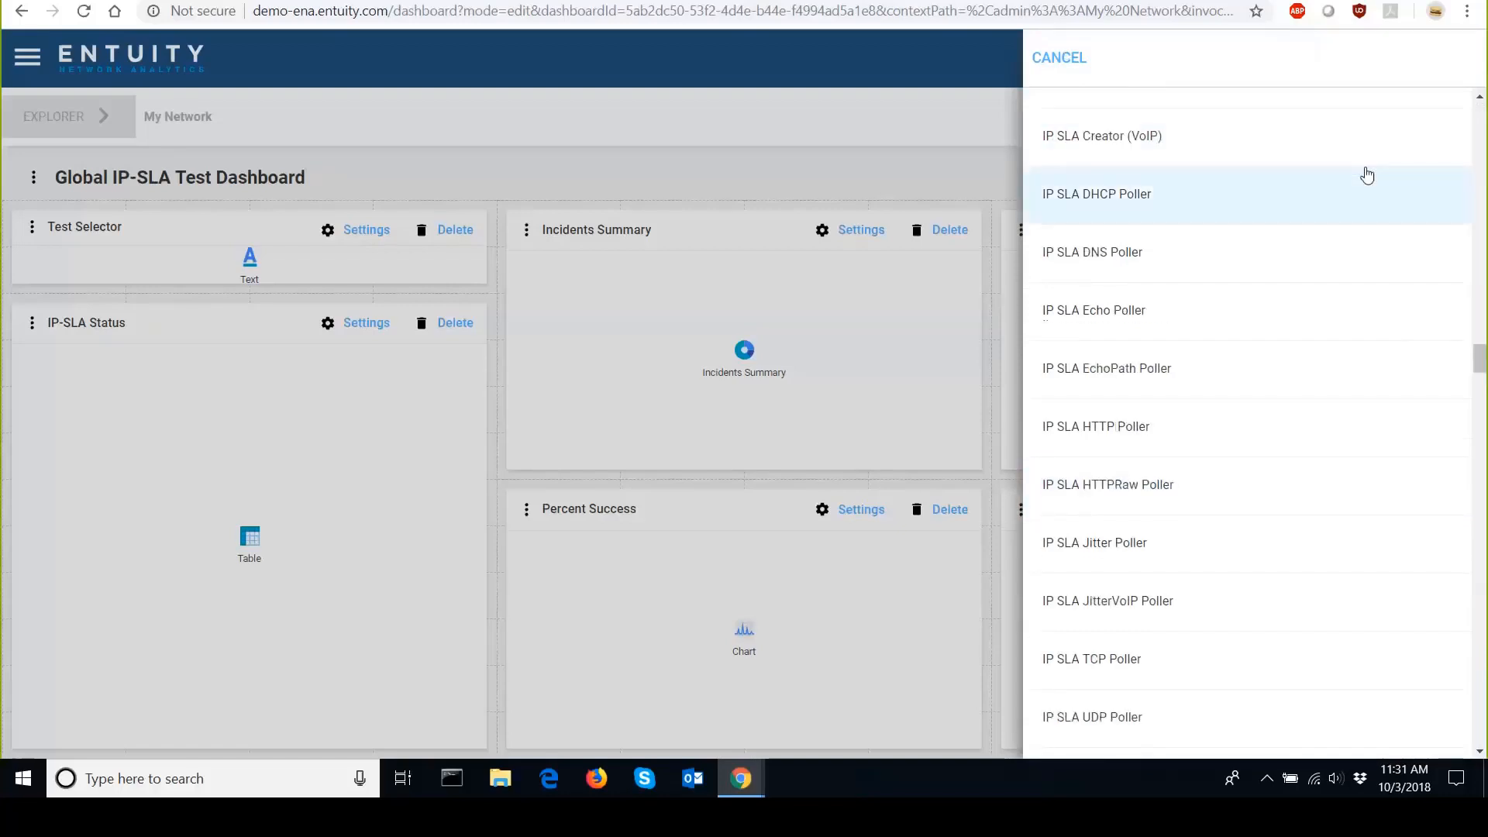
{"action": "scroll", "coordinate": [1365, 173], "scroll_direction": "up", "scroll_amount": 4}
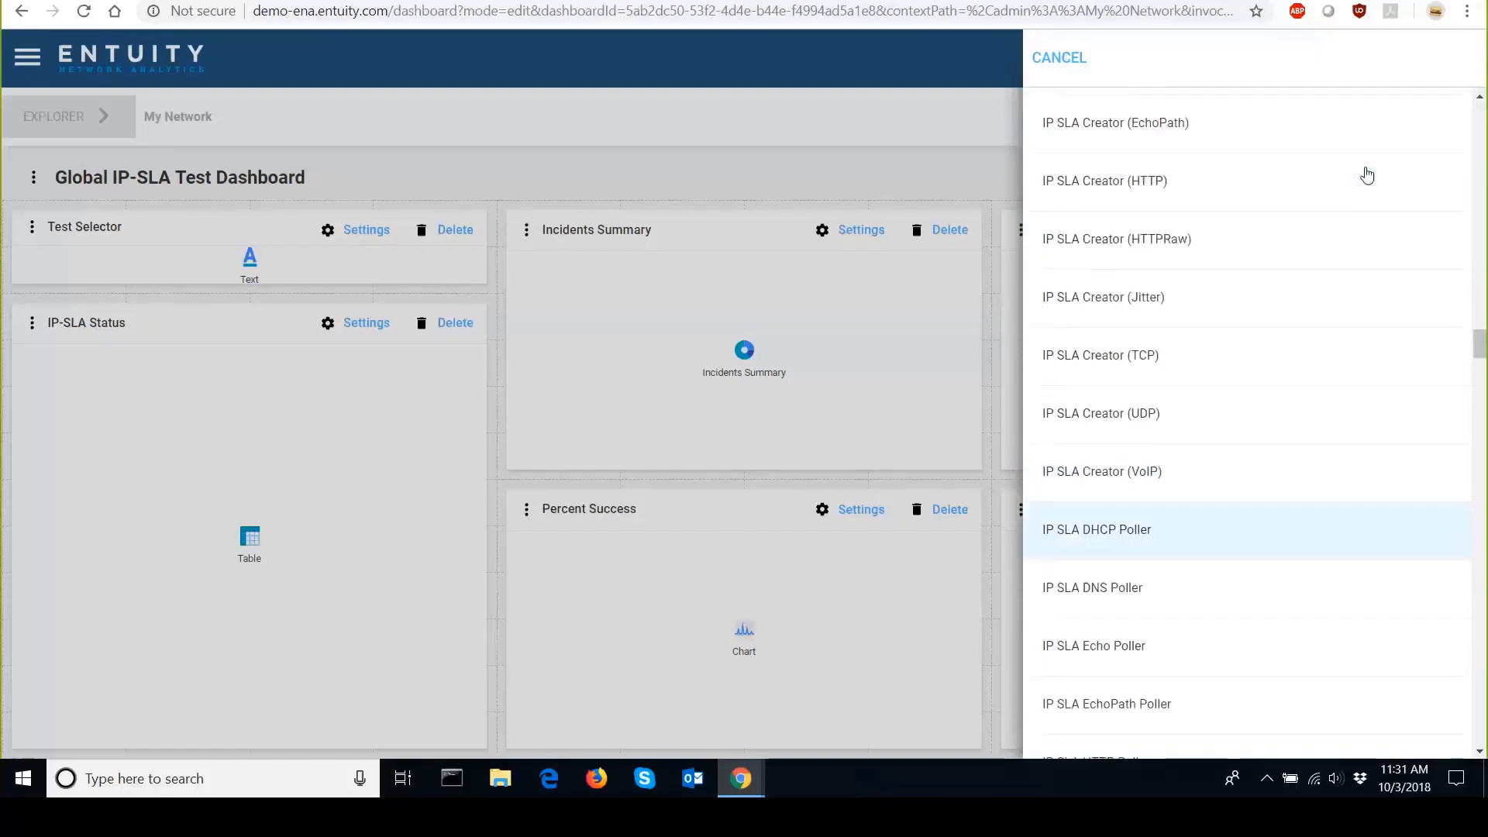
{"action": "left_click", "coordinate": [1051, 62]}
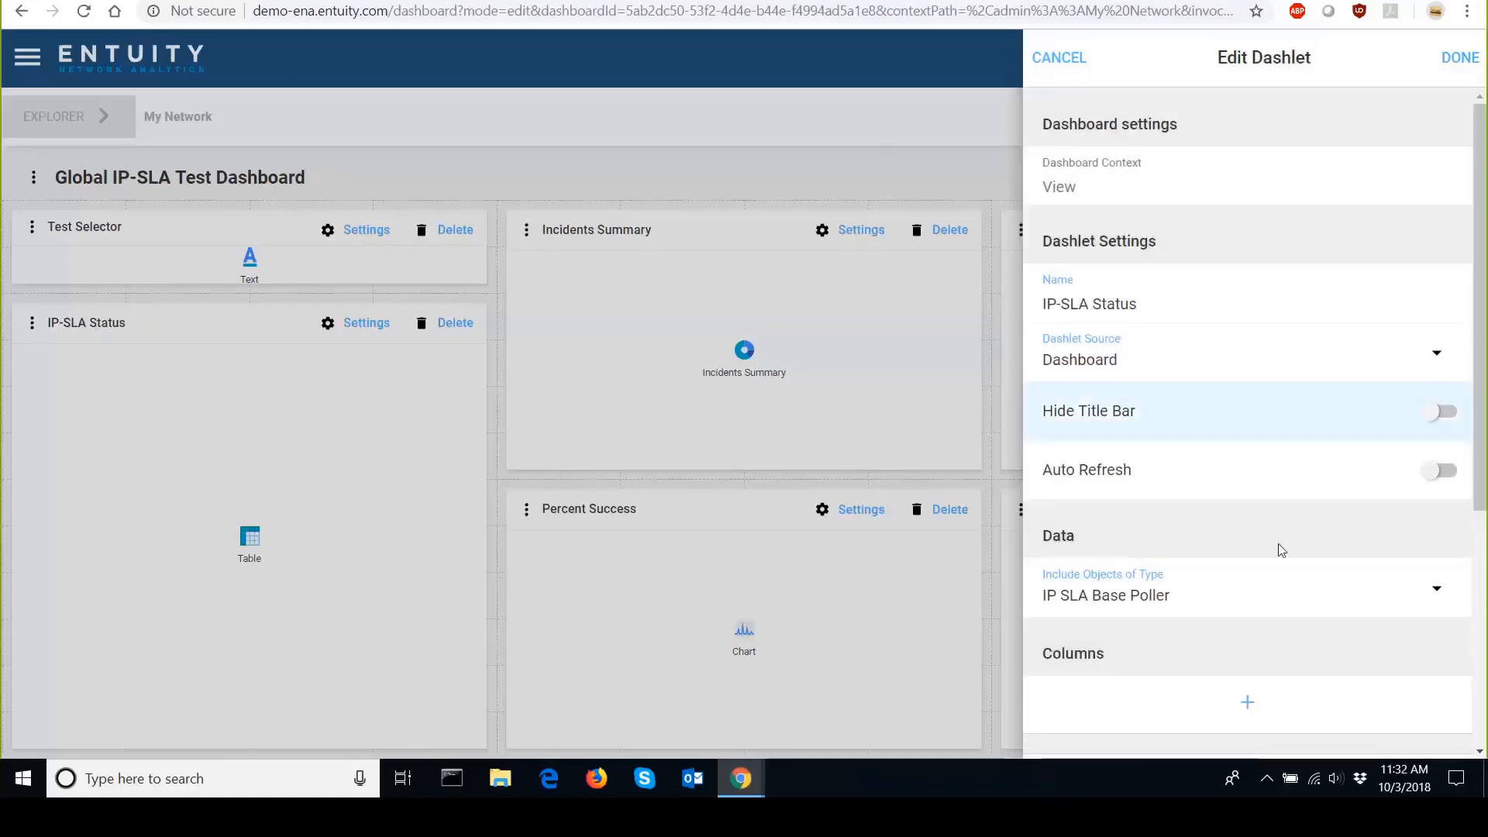
{"action": "scroll", "coordinate": [1277, 542], "scroll_direction": "down", "scroll_amount": 2}
{"action": "scroll", "coordinate": [1158, 530], "scroll_direction": "down", "scroll_amount": 1}
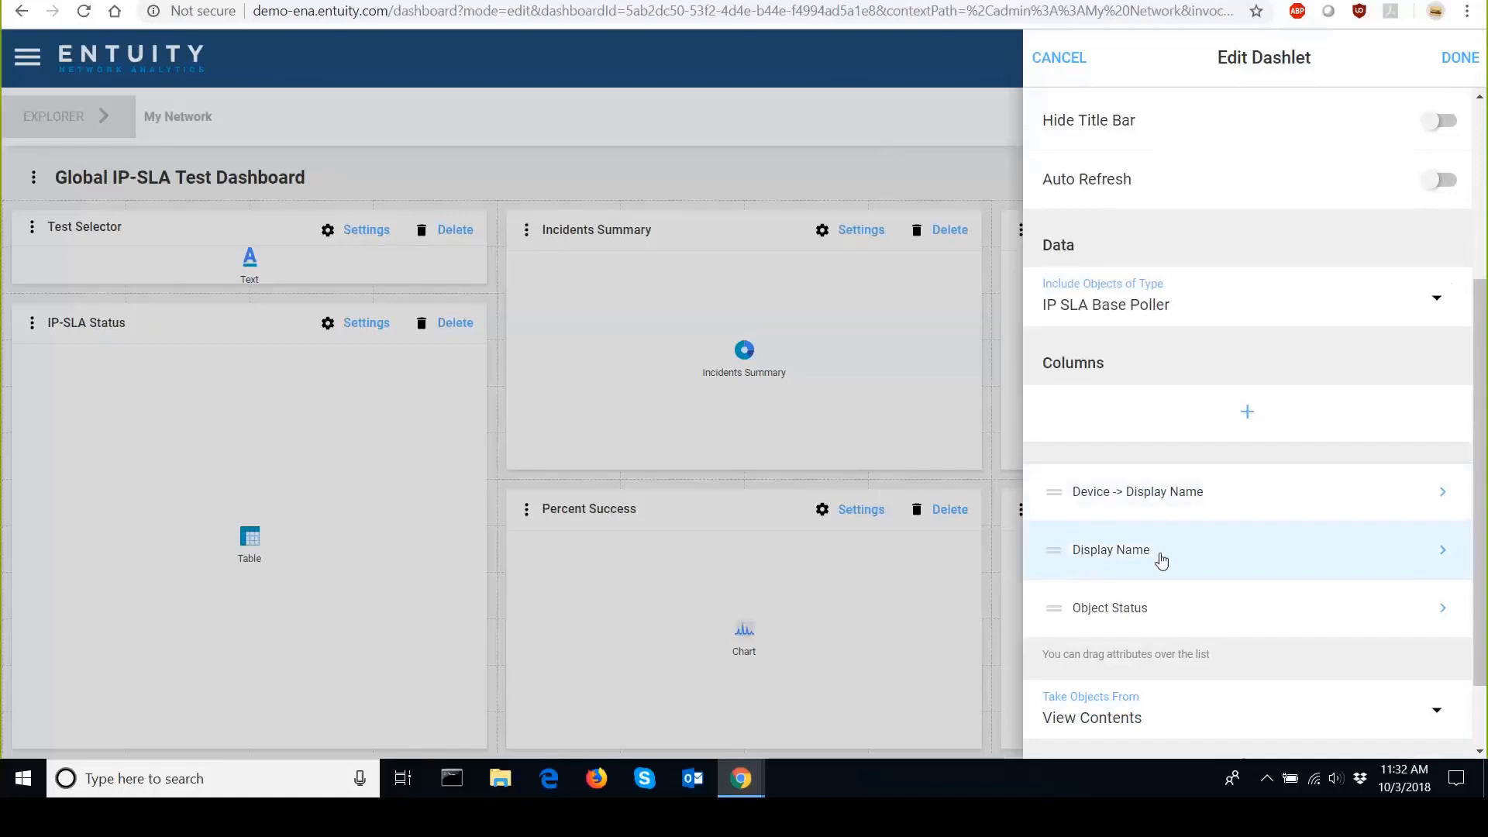
{"action": "scroll", "coordinate": [1161, 558], "scroll_direction": "down", "scroll_amount": 1}
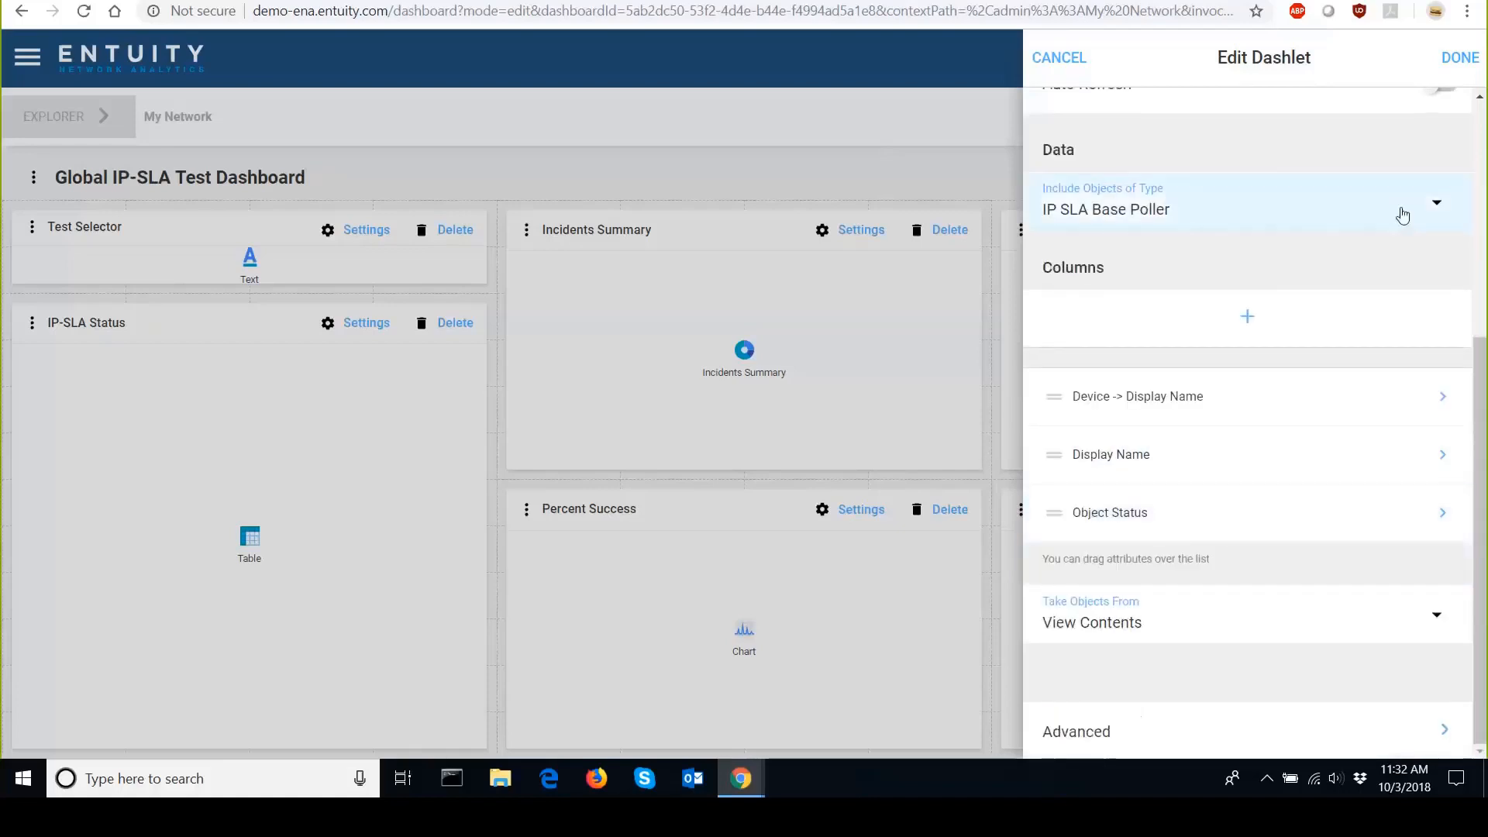
{"action": "left_click", "coordinate": [1460, 59]}
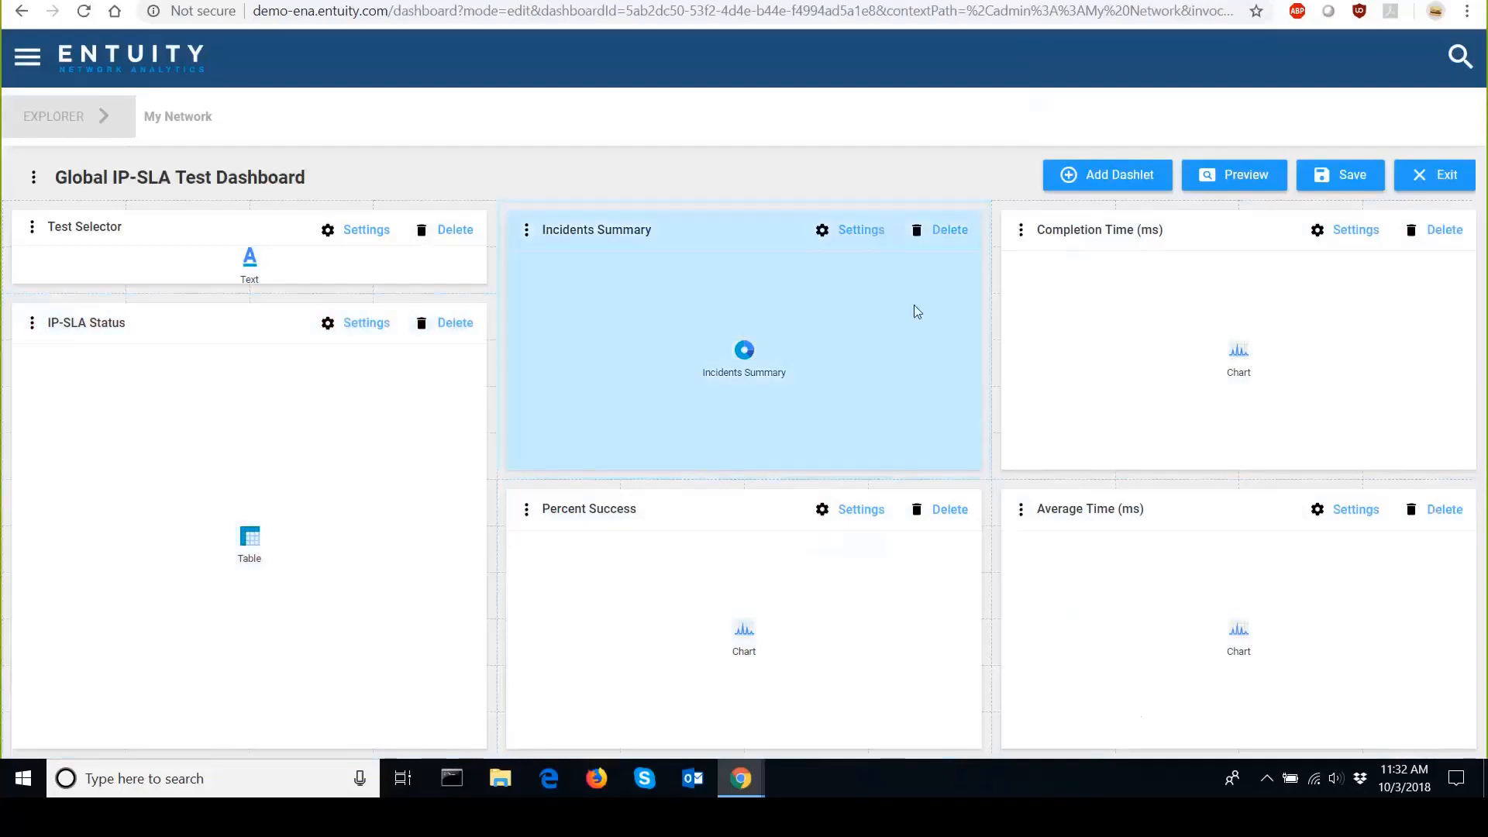
Inspect the Completion Time (ms) dashlet's Dashlet Source and Source Dashlet options.
{"action": "left_click", "coordinate": [1342, 245]}
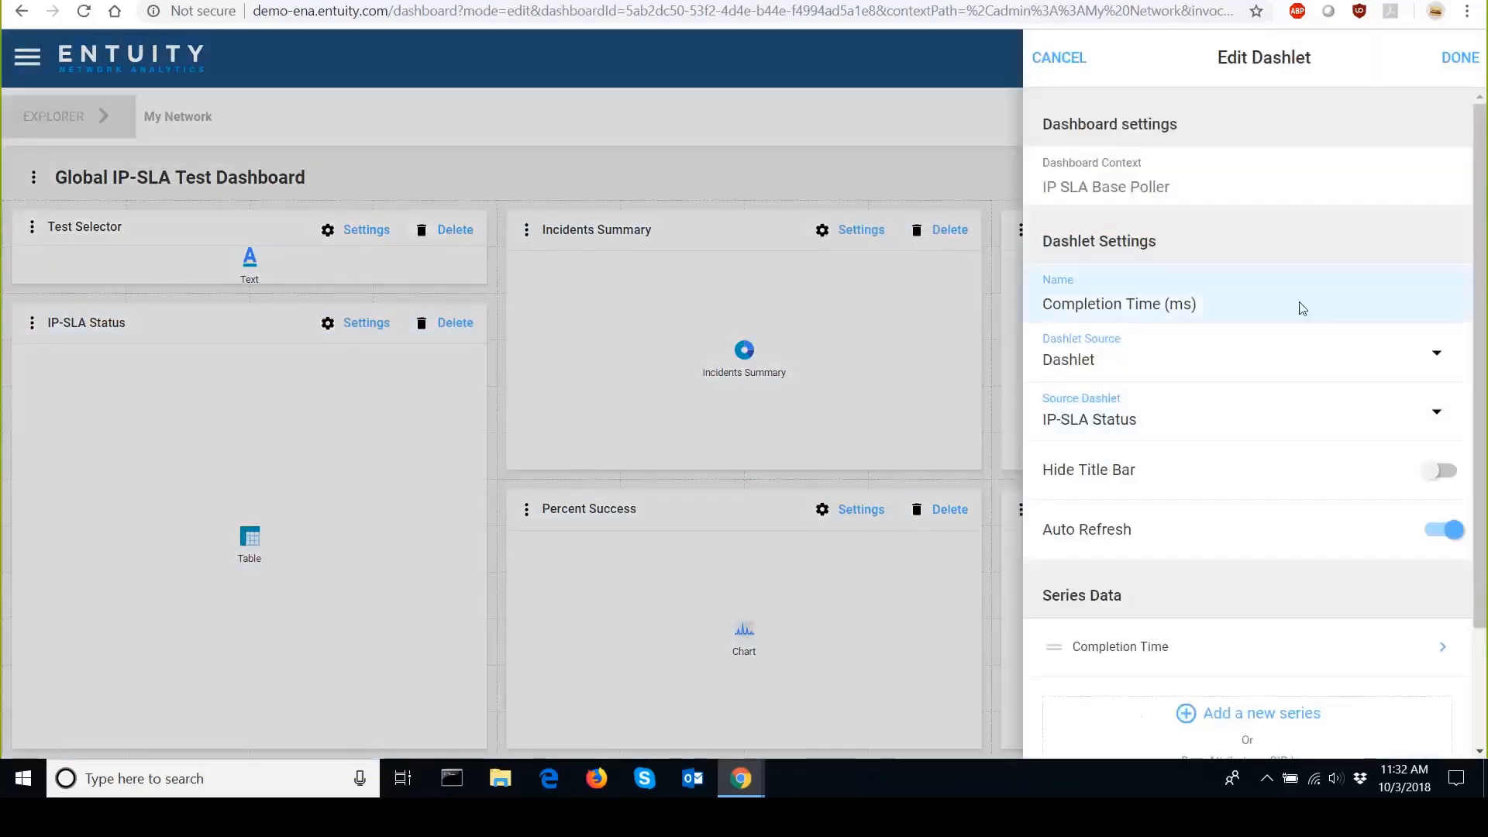
{"action": "left_click", "coordinate": [1229, 356]}
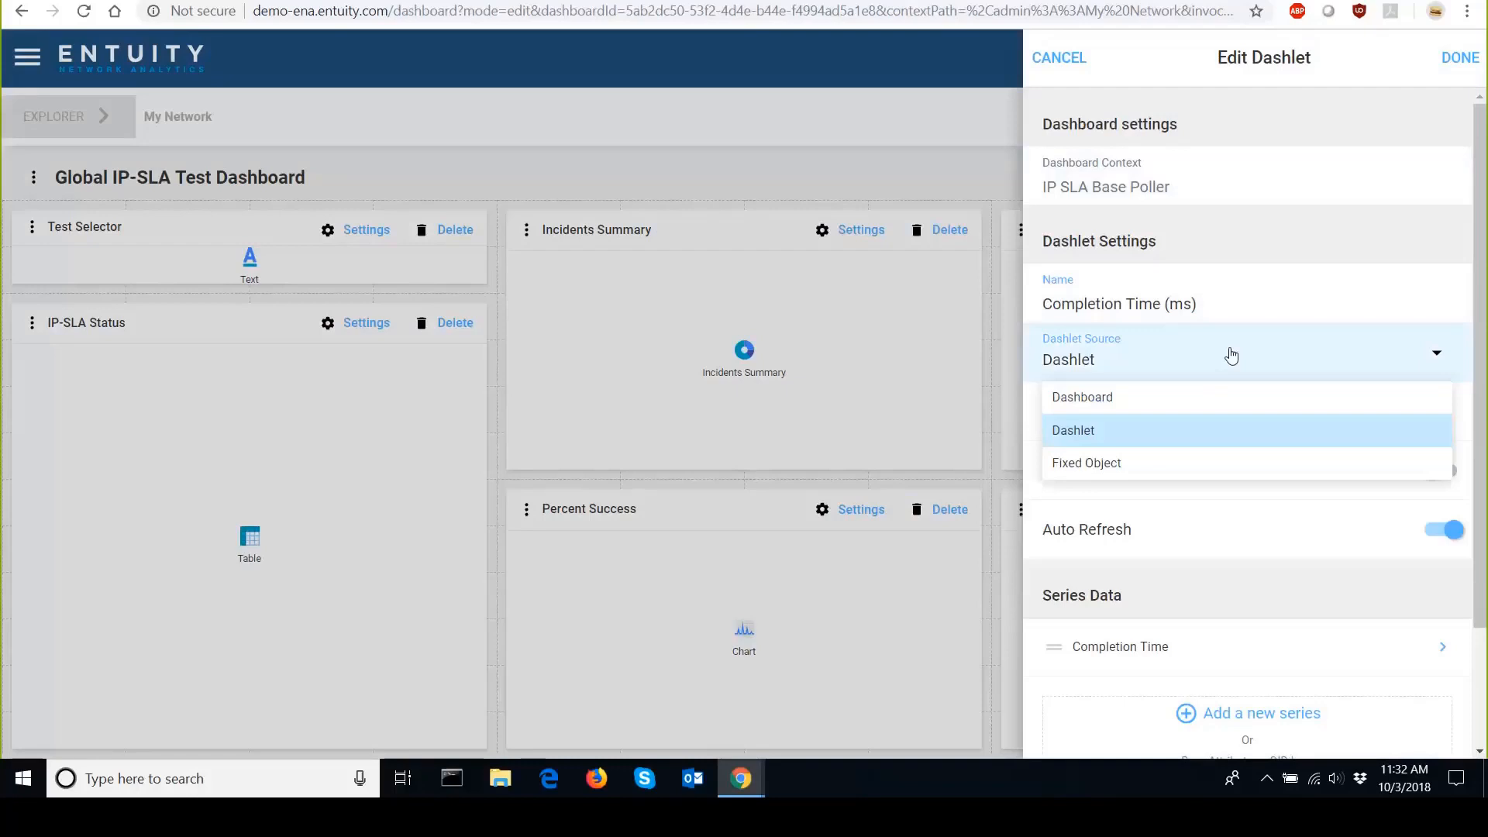
{"action": "left_click", "coordinate": [1231, 356]}
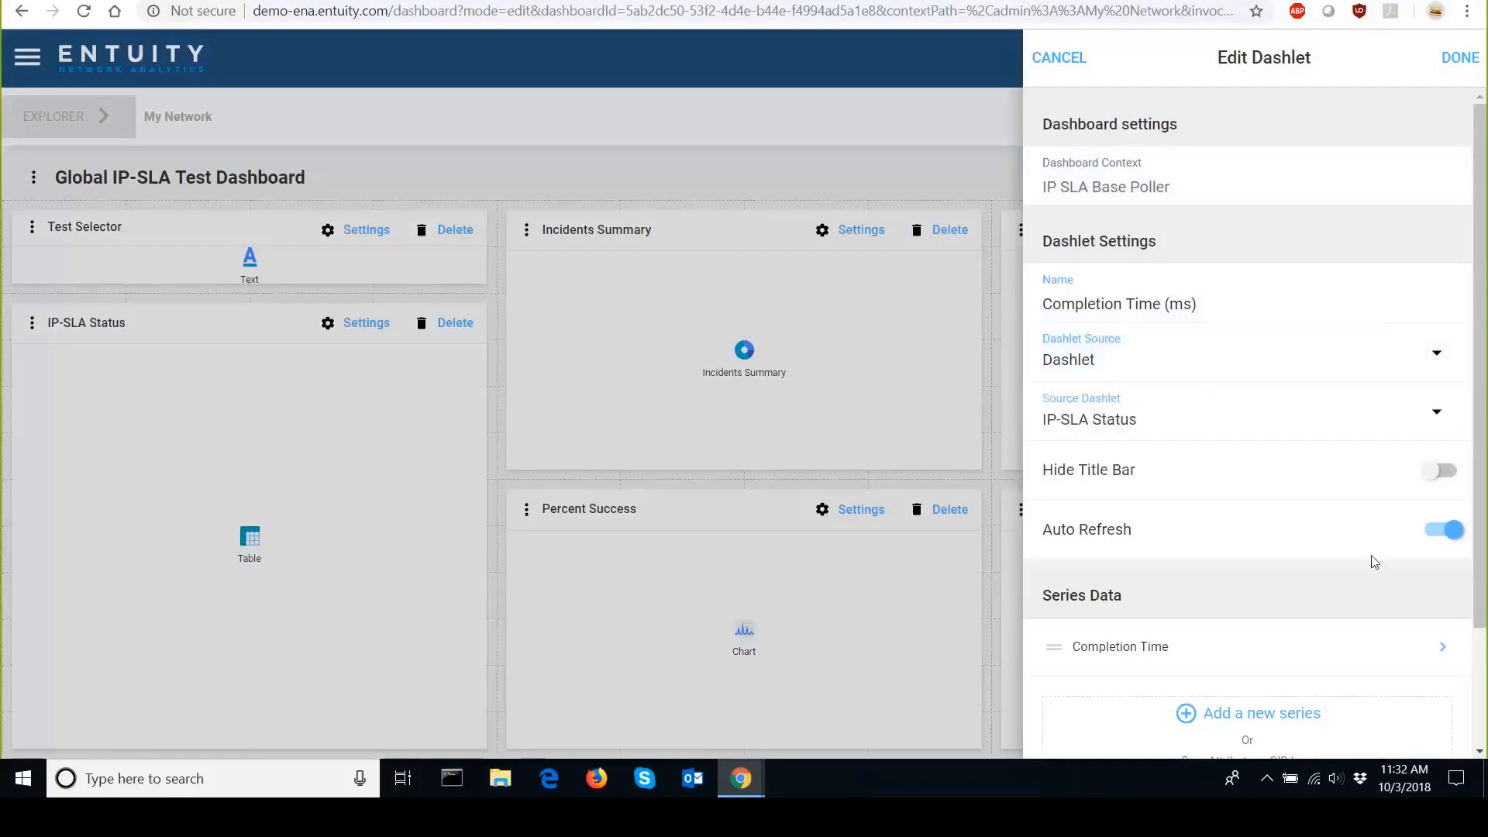
{"action": "left_click", "coordinate": [1343, 428]}
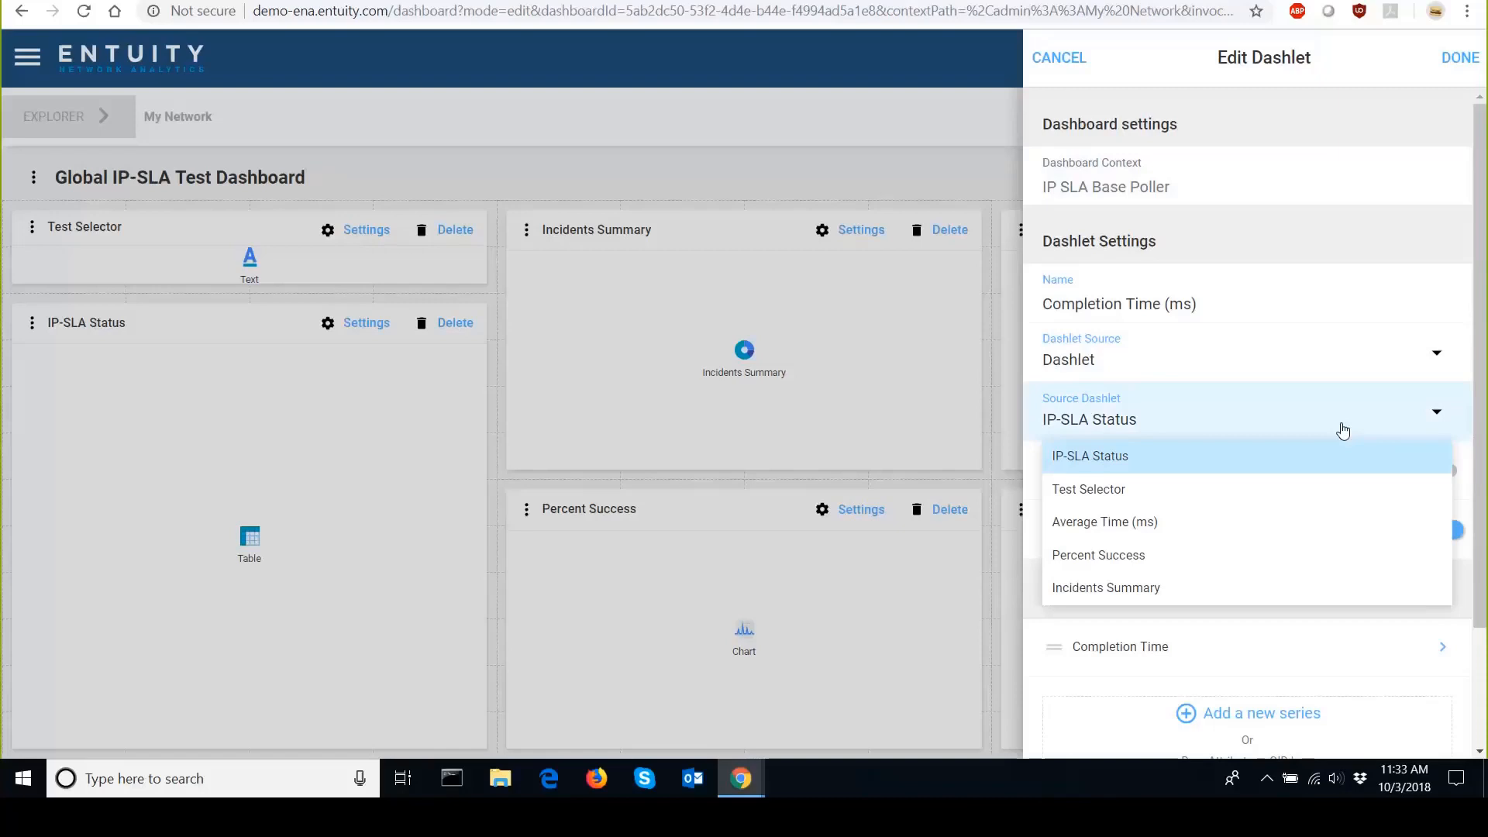
{"action": "left_click", "coordinate": [1343, 431]}
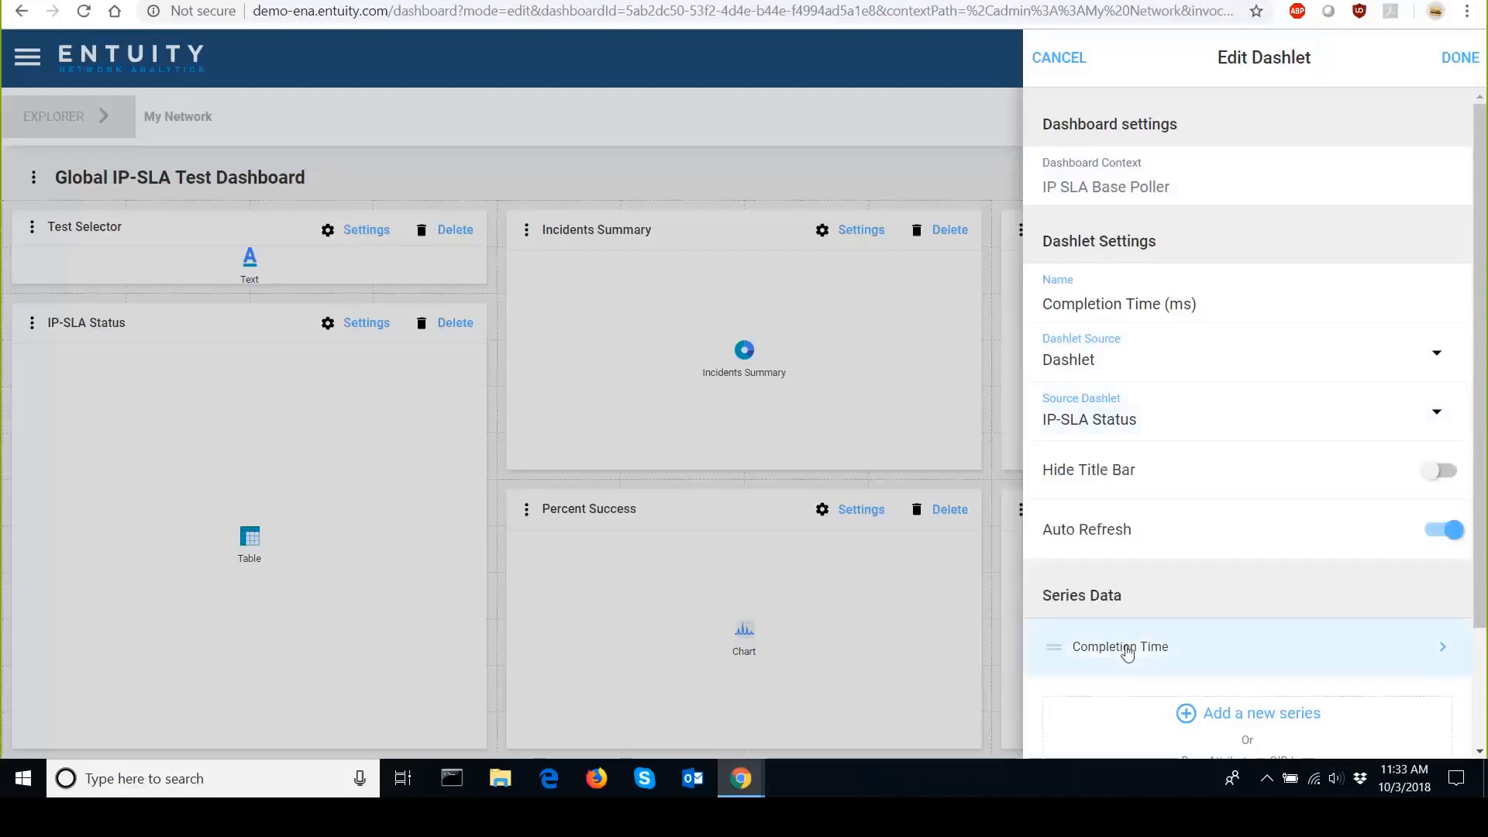
{"action": "scroll", "coordinate": [1131, 643], "scroll_direction": "down", "scroll_amount": 2}
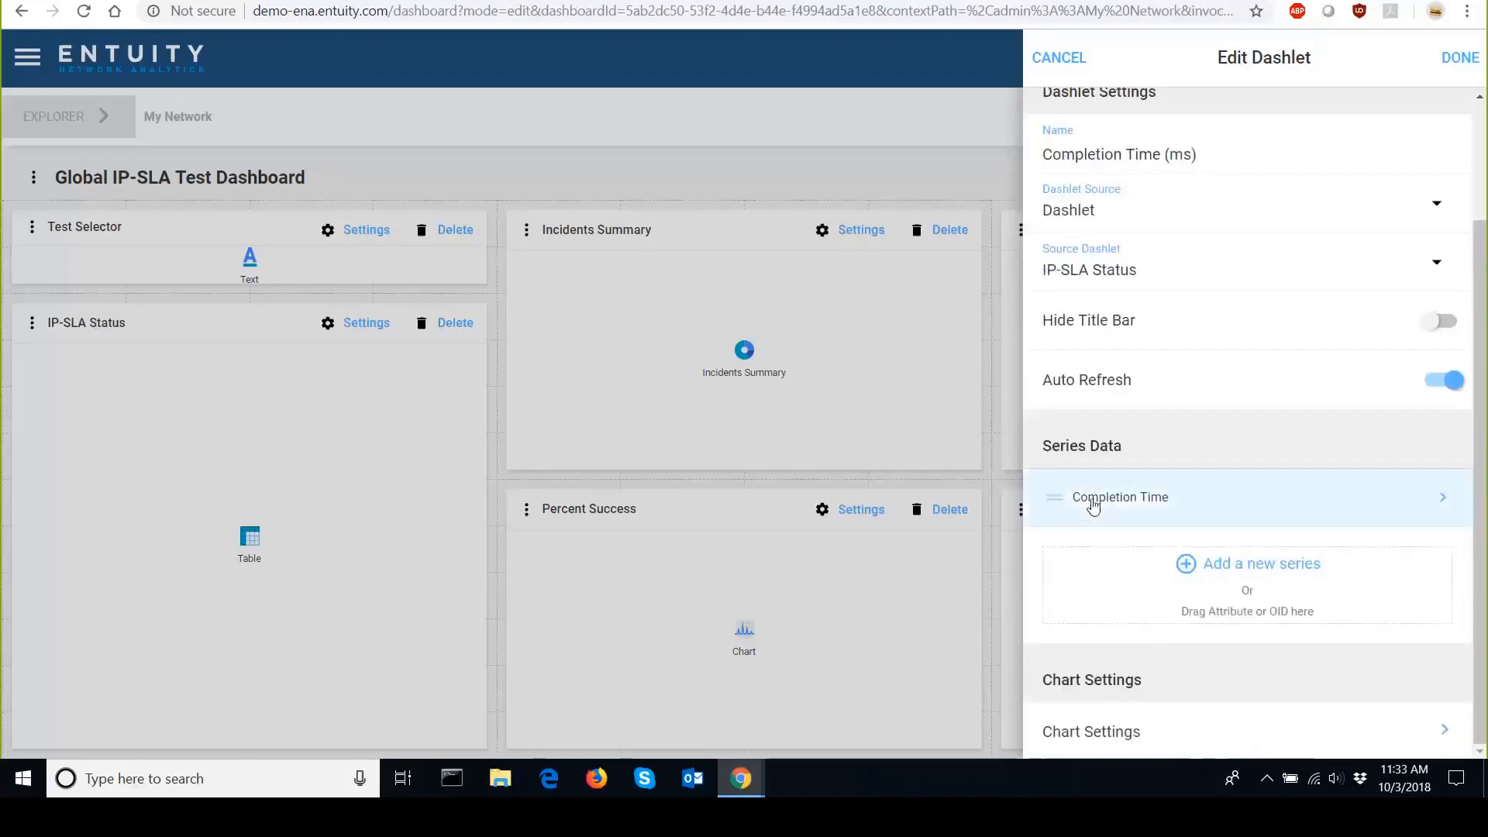
Examine the Add Series form for the Completion Time chart, then cancel out of the dashlet editor.
{"action": "left_click", "coordinate": [1186, 563]}
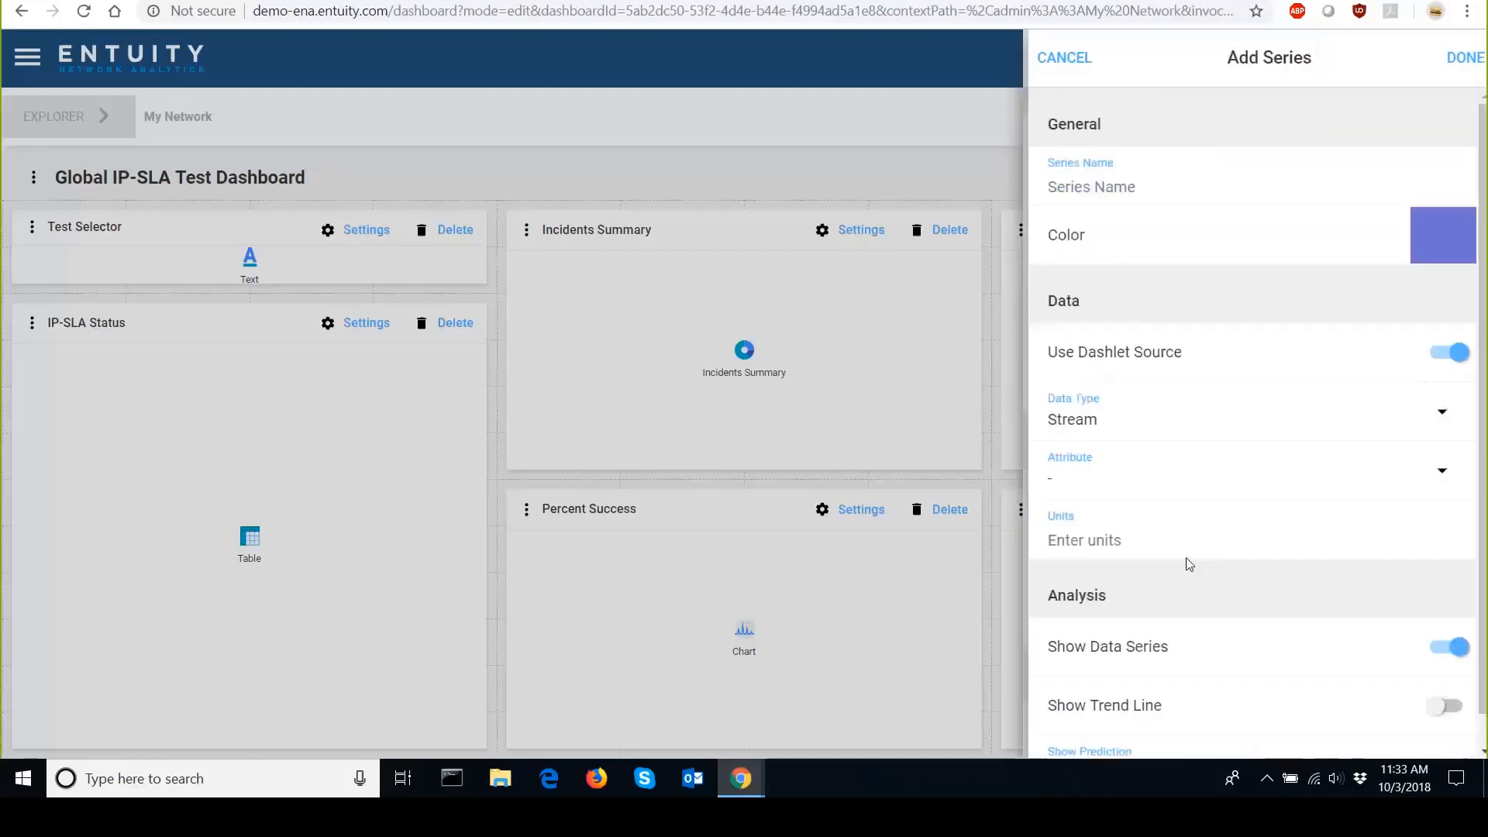
{"action": "scroll", "coordinate": [1218, 466], "scroll_direction": "down", "scroll_amount": 1}
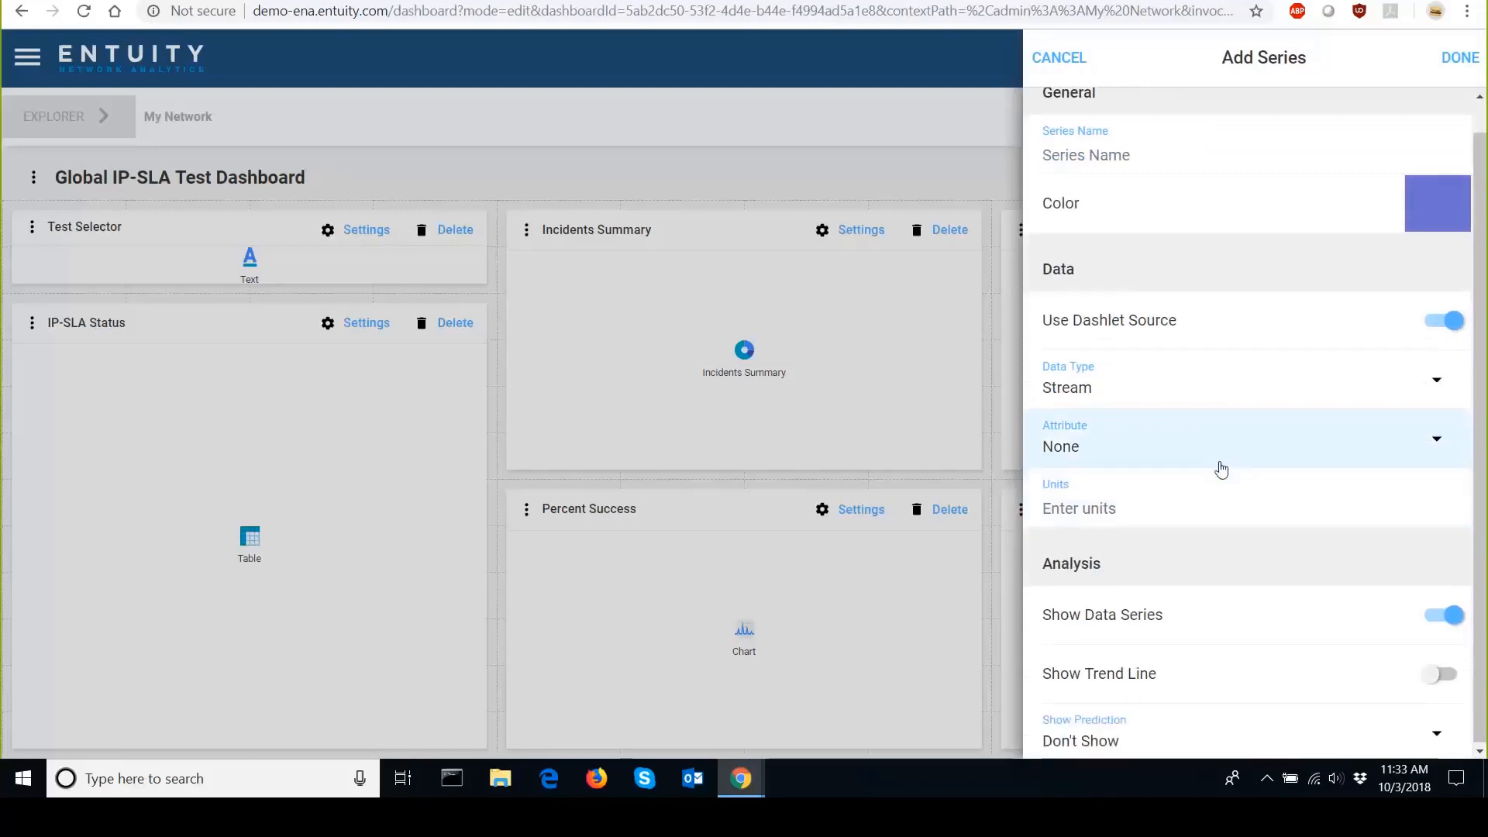
{"action": "scroll", "coordinate": [1355, 495], "scroll_direction": "up", "scroll_amount": 1}
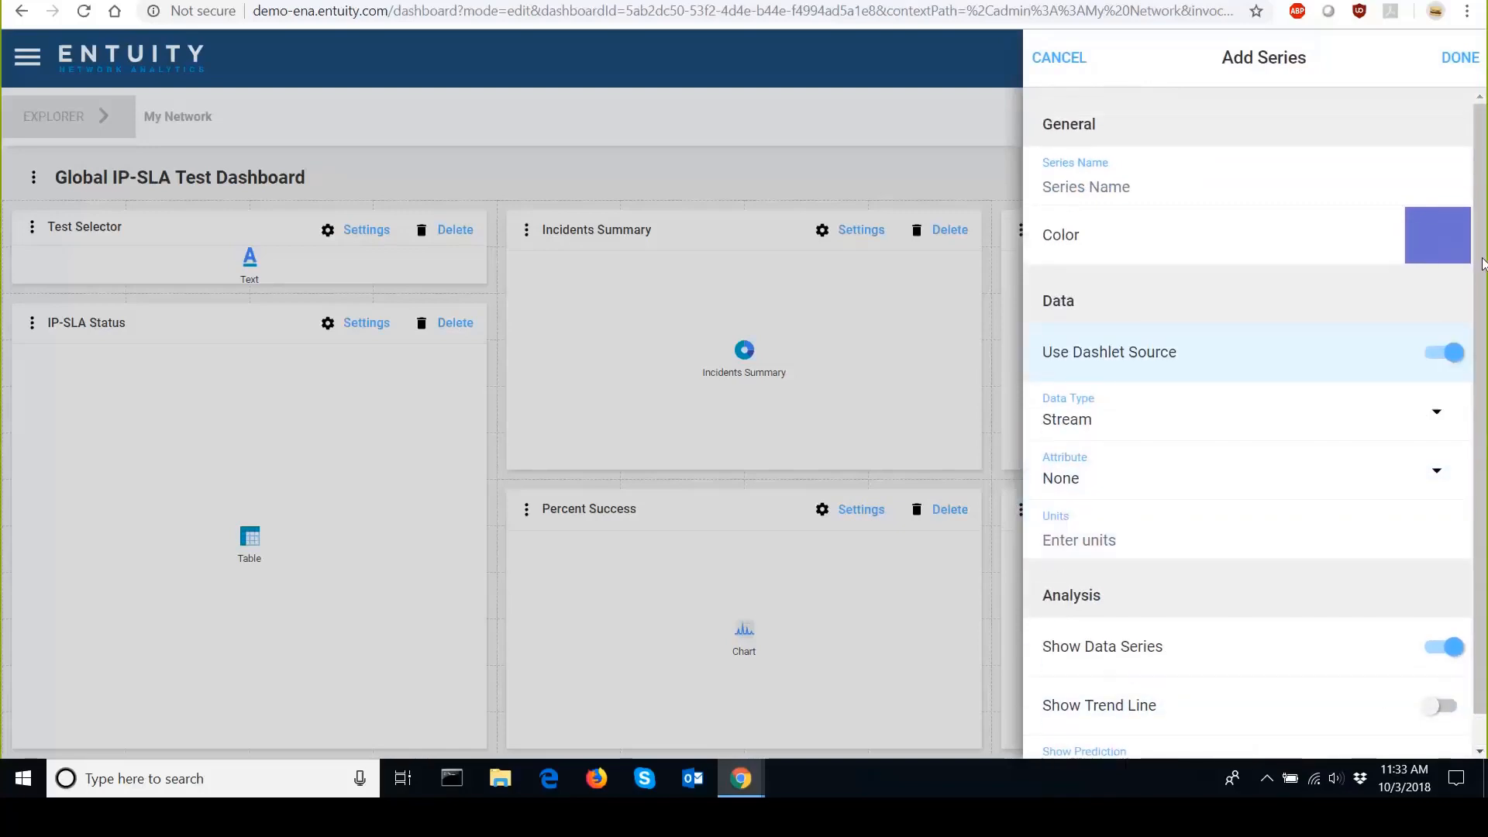
{"action": "left_click", "coordinate": [1457, 59]}
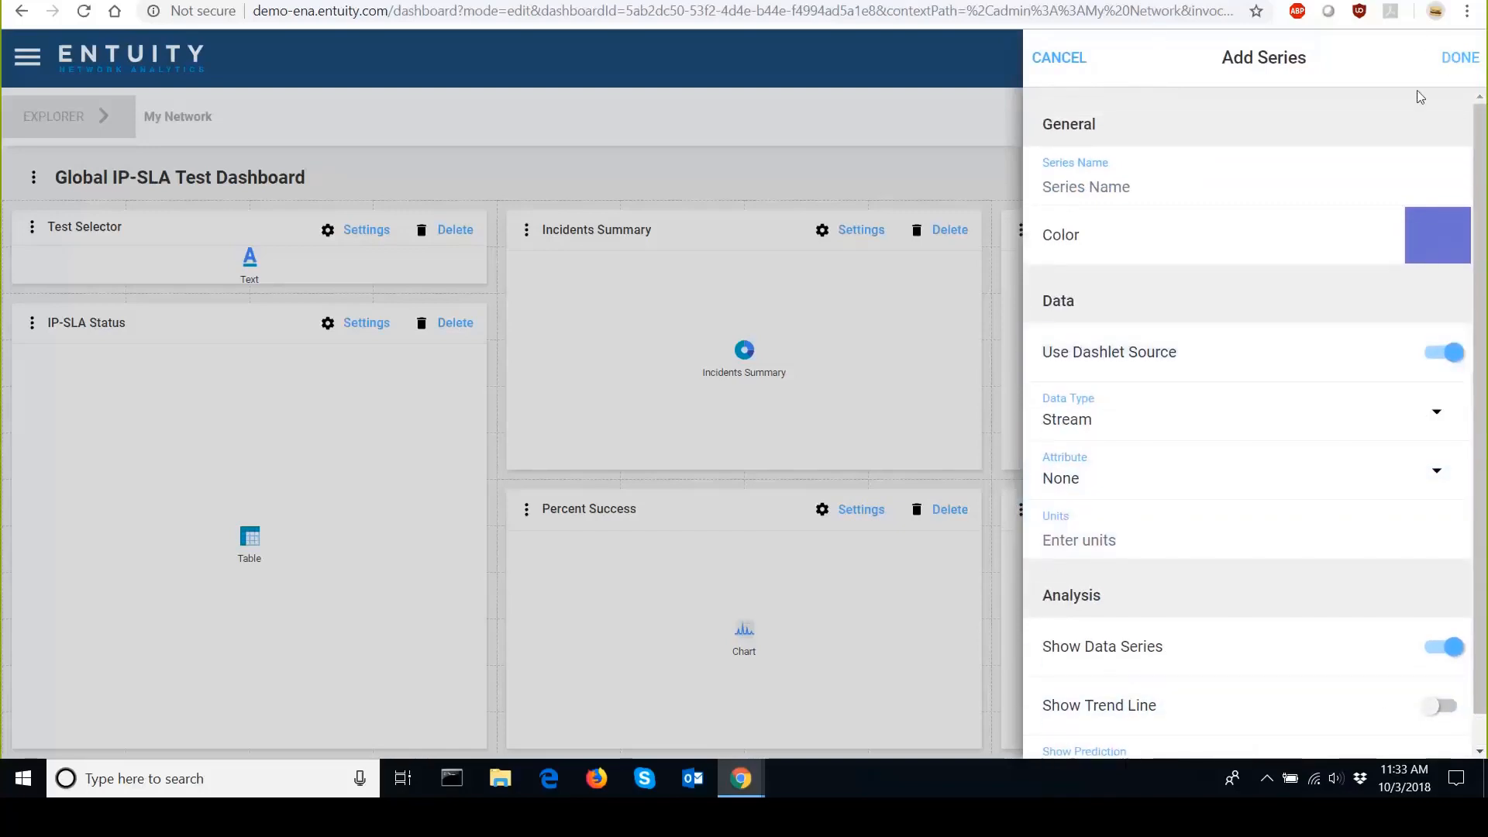
{"action": "left_click", "coordinate": [1065, 67]}
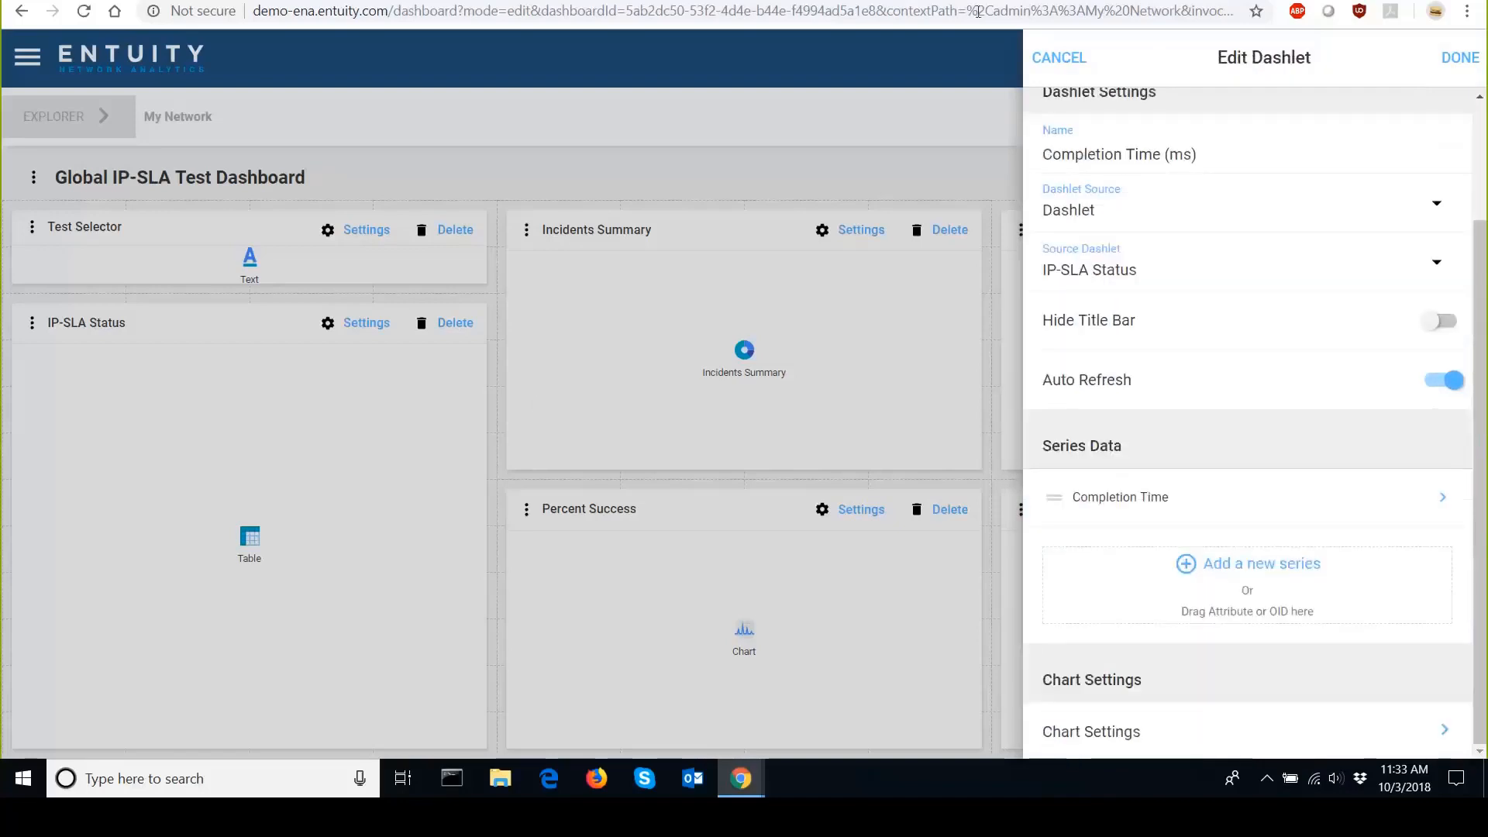
{"action": "left_click", "coordinate": [1062, 63]}
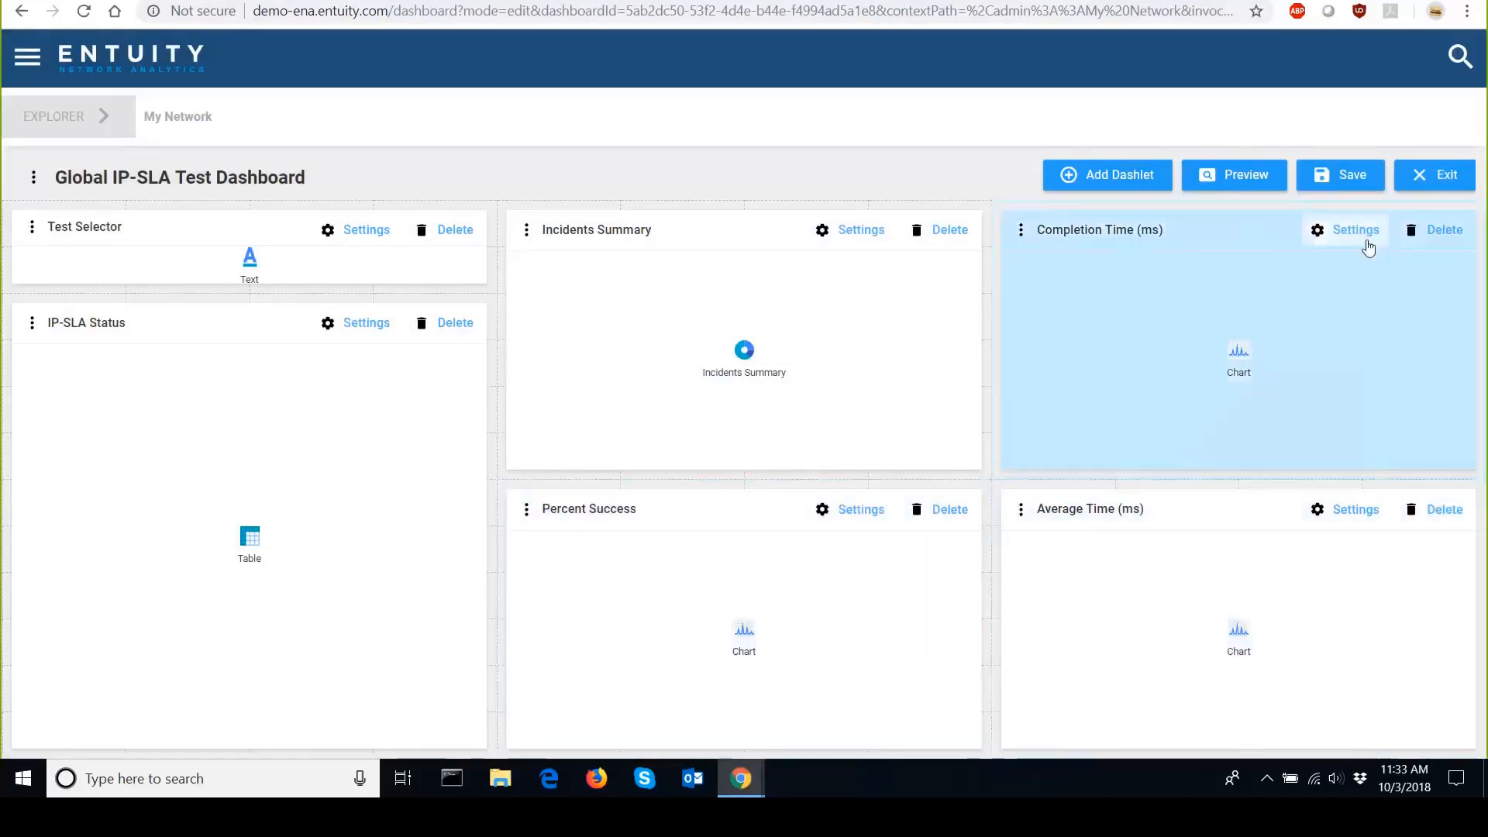
Review the Completion Time (ms) dashlet's chart settings and close its editor.
{"action": "left_click", "coordinate": [1364, 232]}
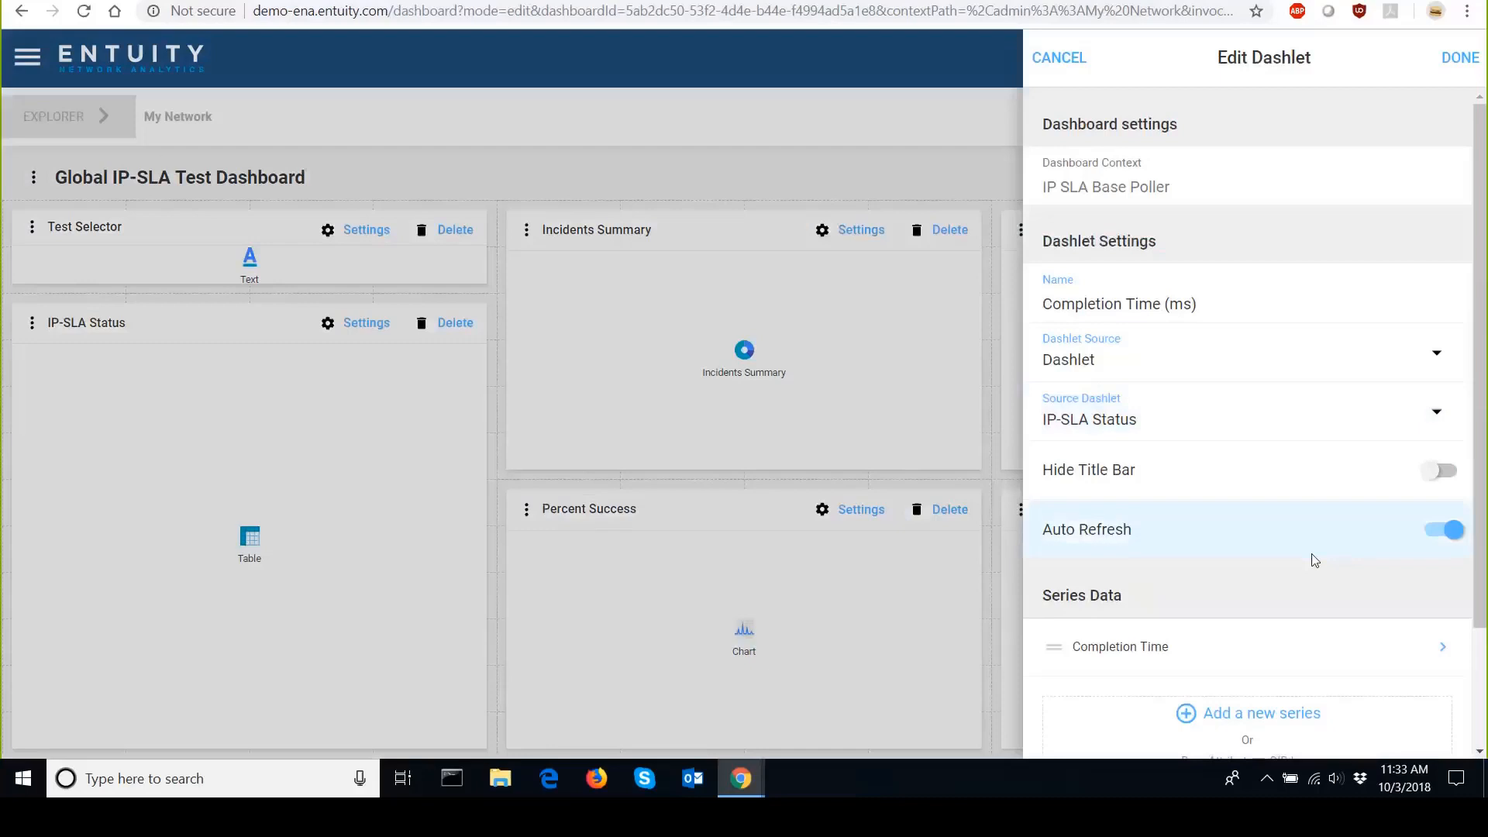
{"action": "scroll", "coordinate": [1312, 558], "scroll_direction": "down", "scroll_amount": 2}
{"action": "left_click", "coordinate": [1441, 731]}
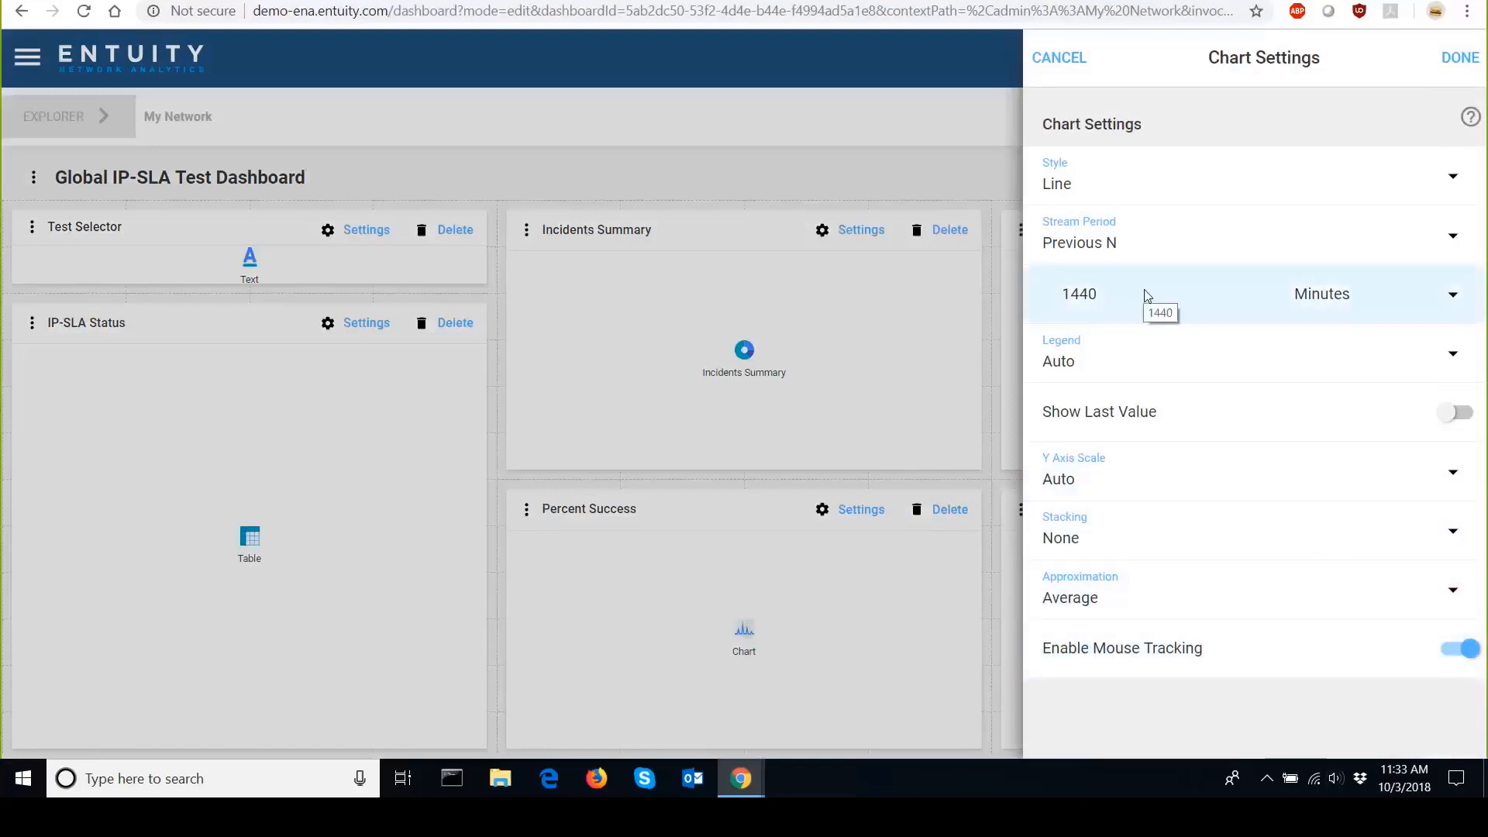
{"action": "left_click", "coordinate": [1058, 59]}
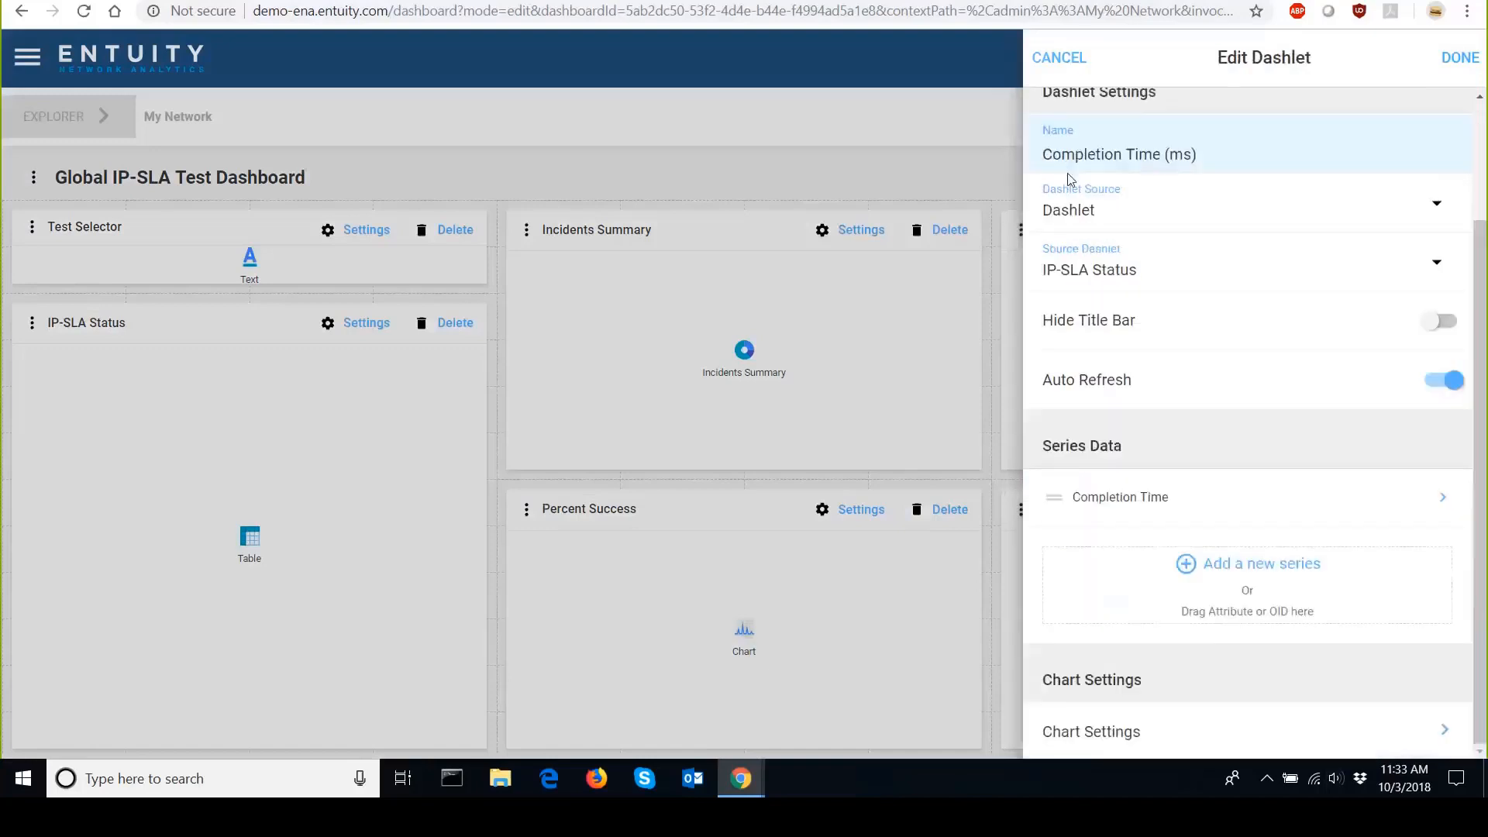
{"action": "left_click", "coordinate": [1472, 60]}
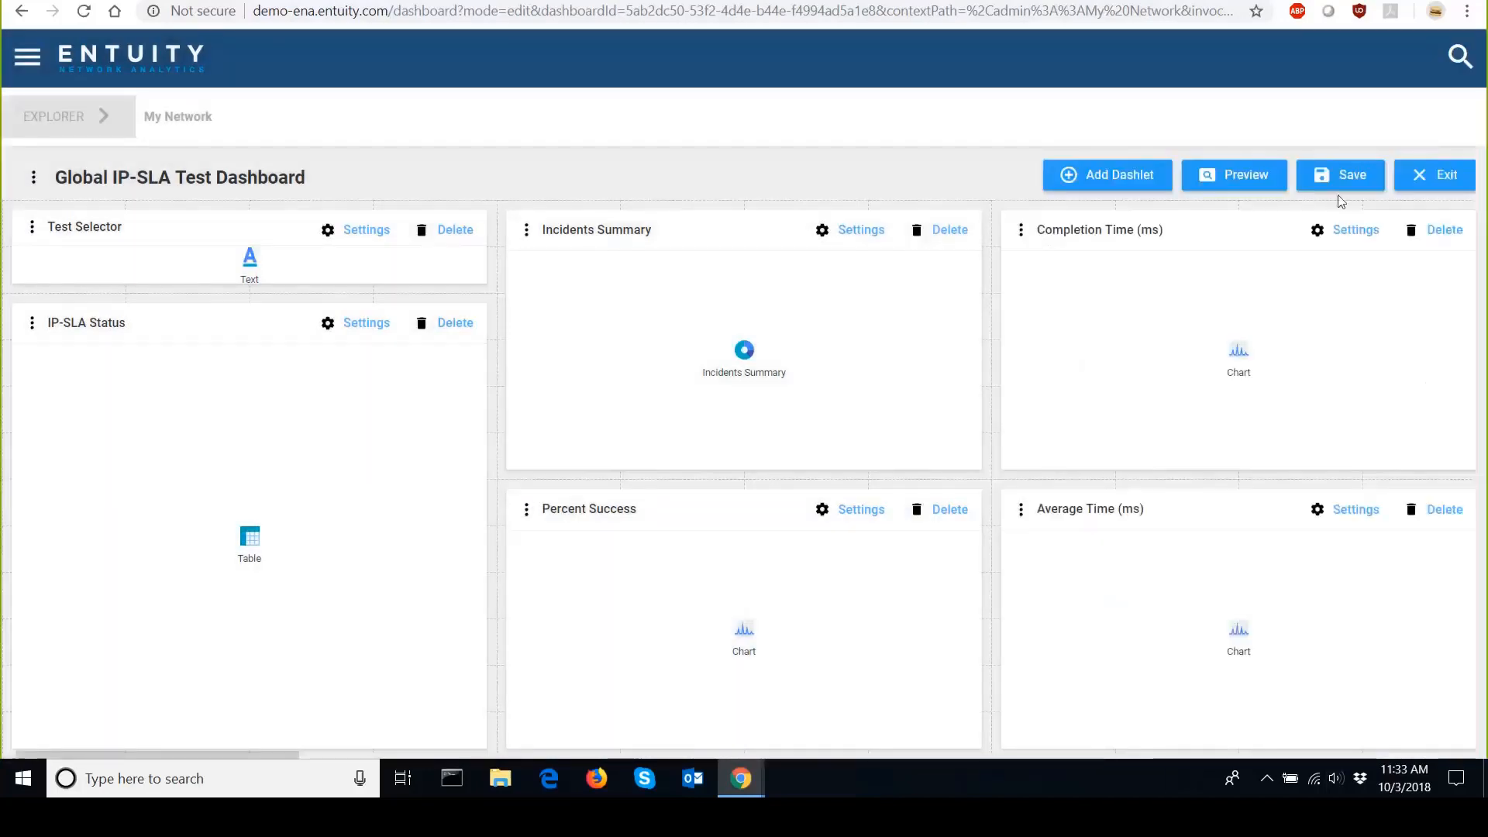
Preview the dashboard and select the jitter (404 on ca01) test to show its charts.
{"action": "left_click", "coordinate": [1223, 189]}
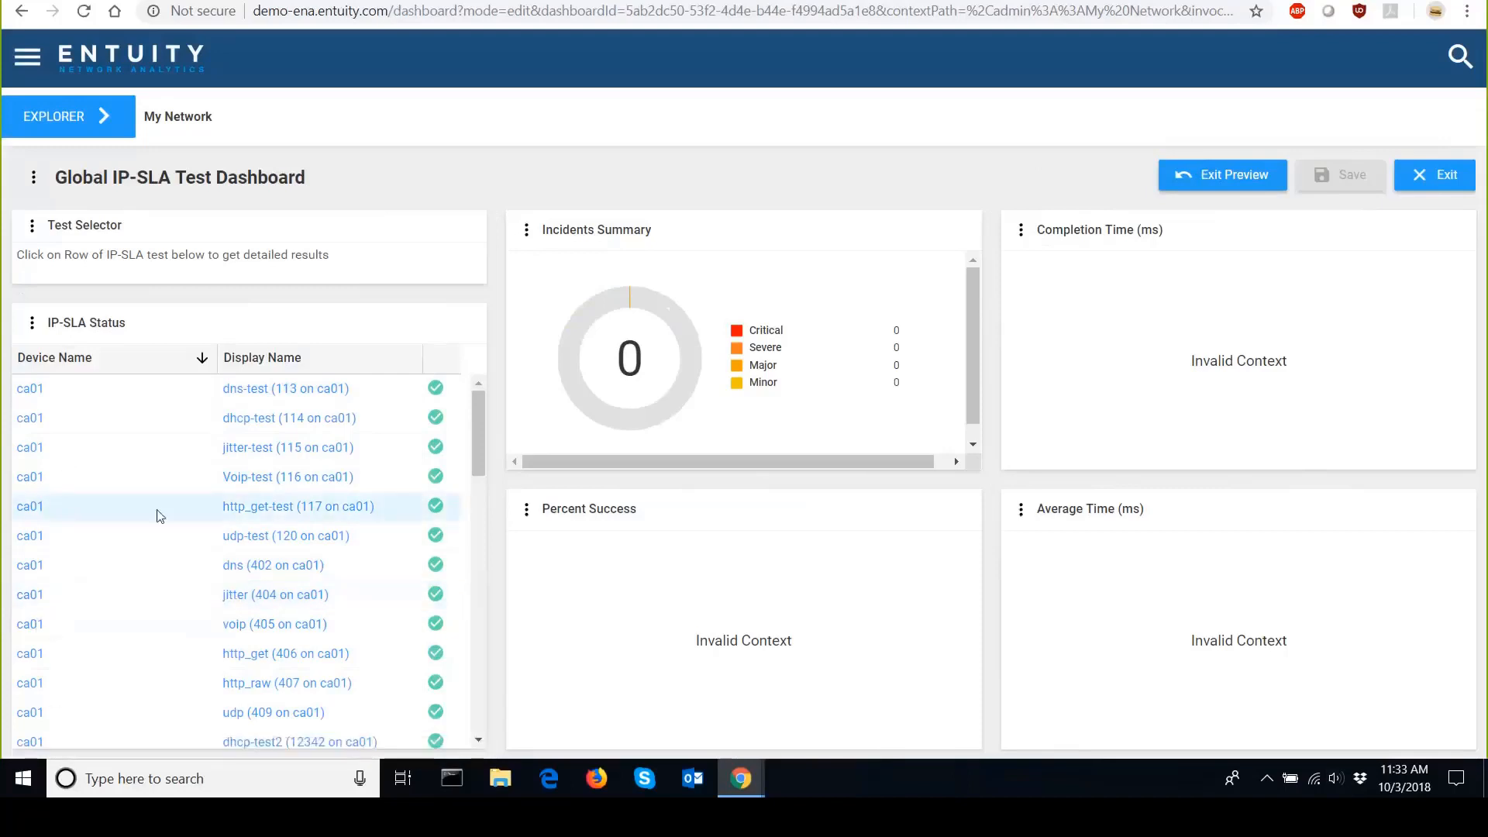
{"action": "left_click", "coordinate": [256, 606]}
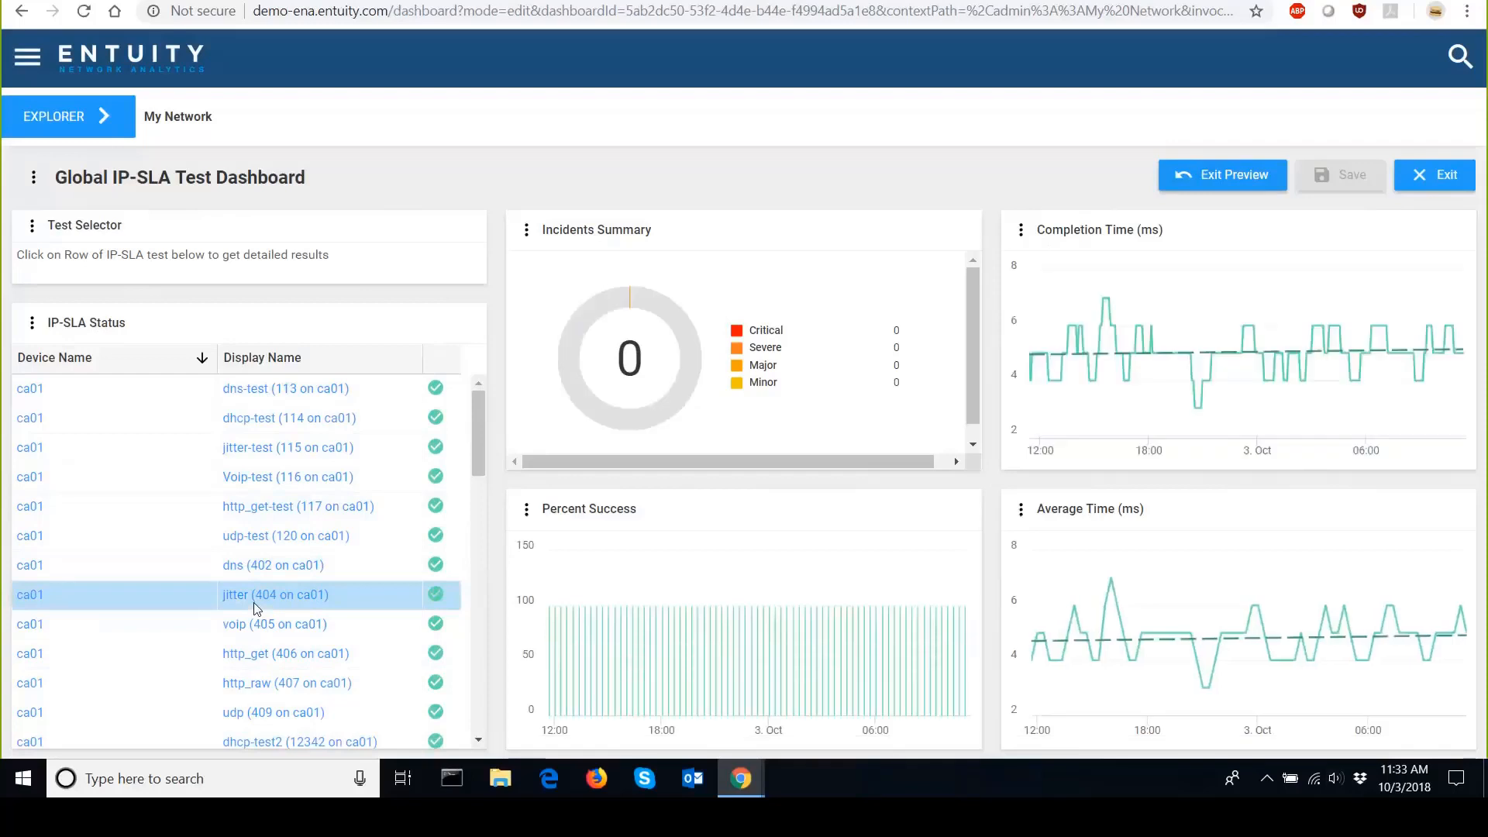
Open the Summary dashboard of the jitter (404 on ca01) test.
{"action": "left_click", "coordinate": [260, 596]}
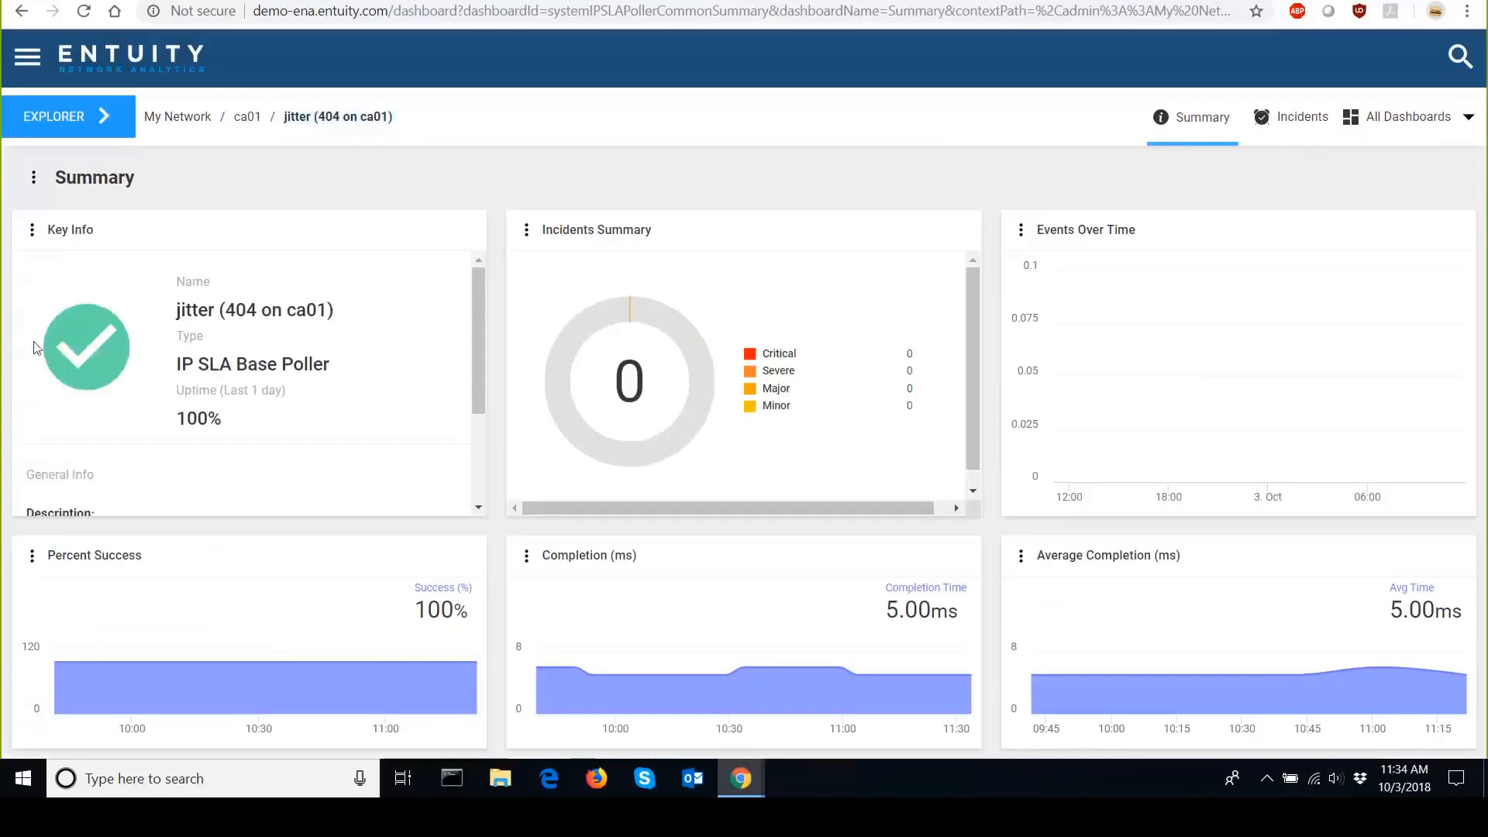
{"action": "scroll", "coordinate": [46, 449], "scroll_direction": "down", "scroll_amount": 2}
{"action": "scroll", "coordinate": [34, 489], "scroll_direction": "up", "scroll_amount": 2}
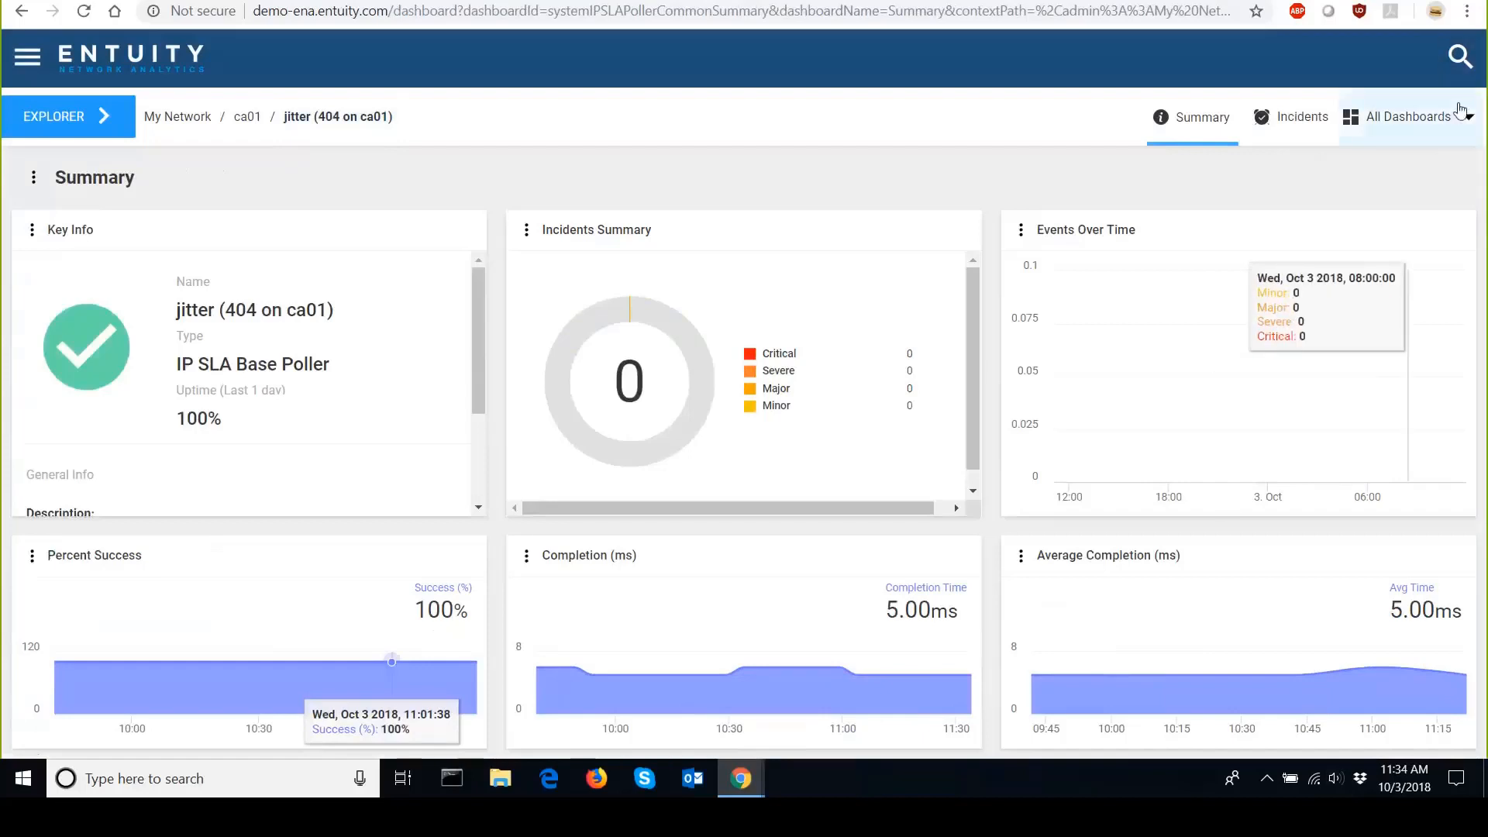
Return to My Network and open the Global IP-SLA Test Dashboard.
{"action": "left_click", "coordinate": [209, 137]}
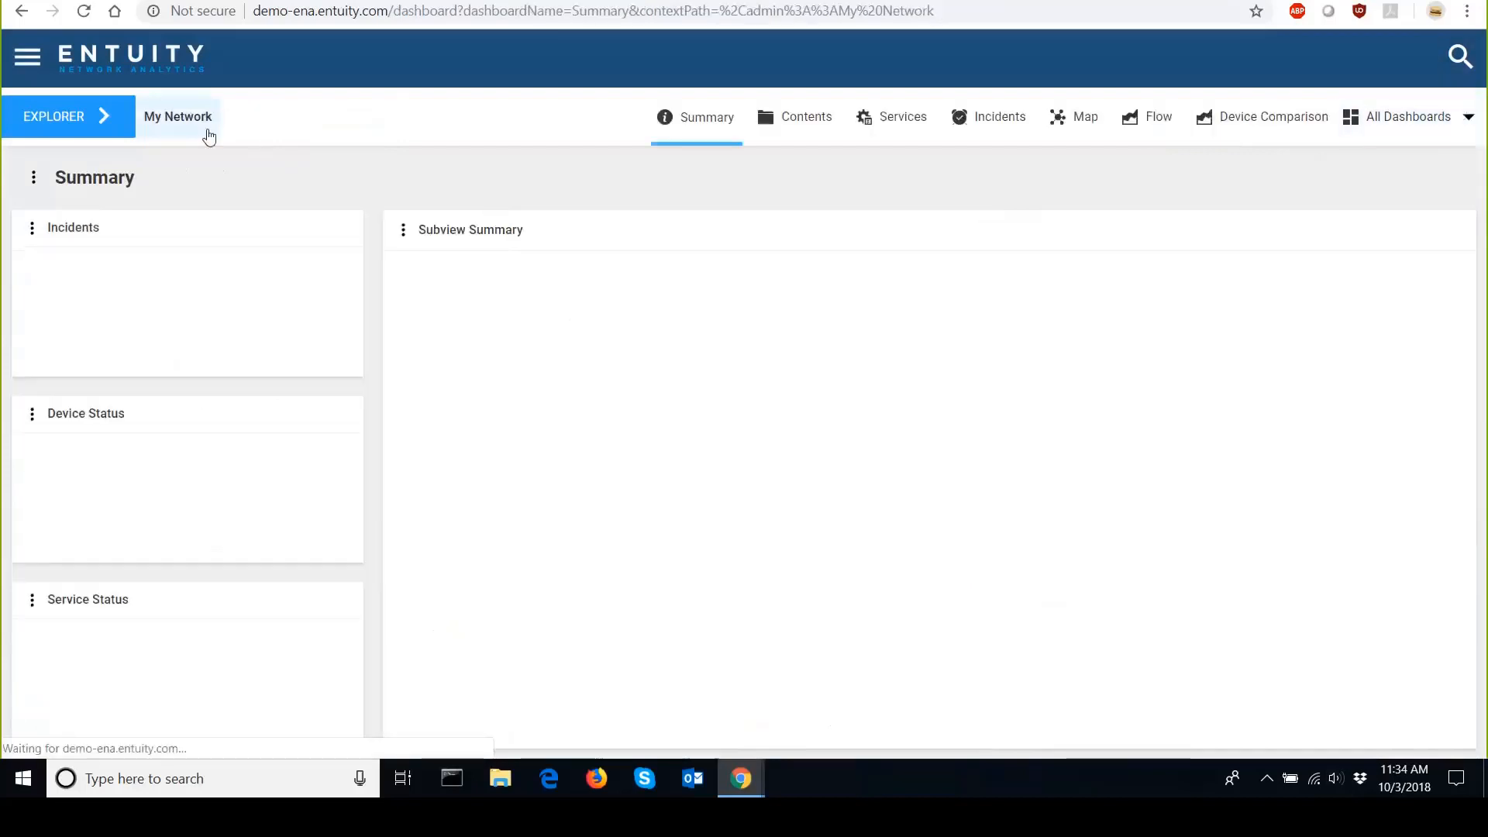
{"action": "left_click", "coordinate": [1370, 114]}
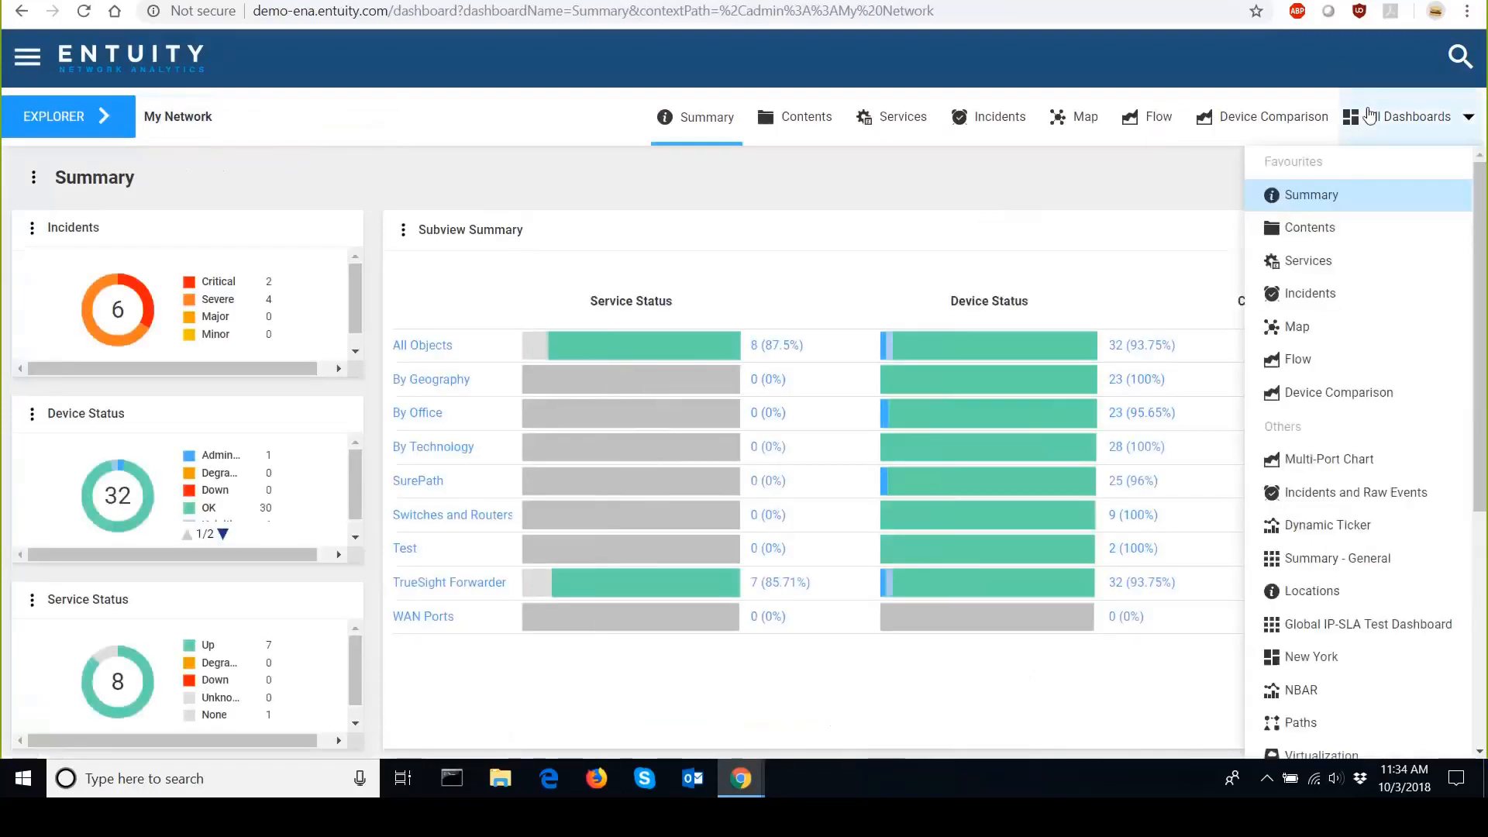
{"action": "left_click", "coordinate": [1373, 623]}
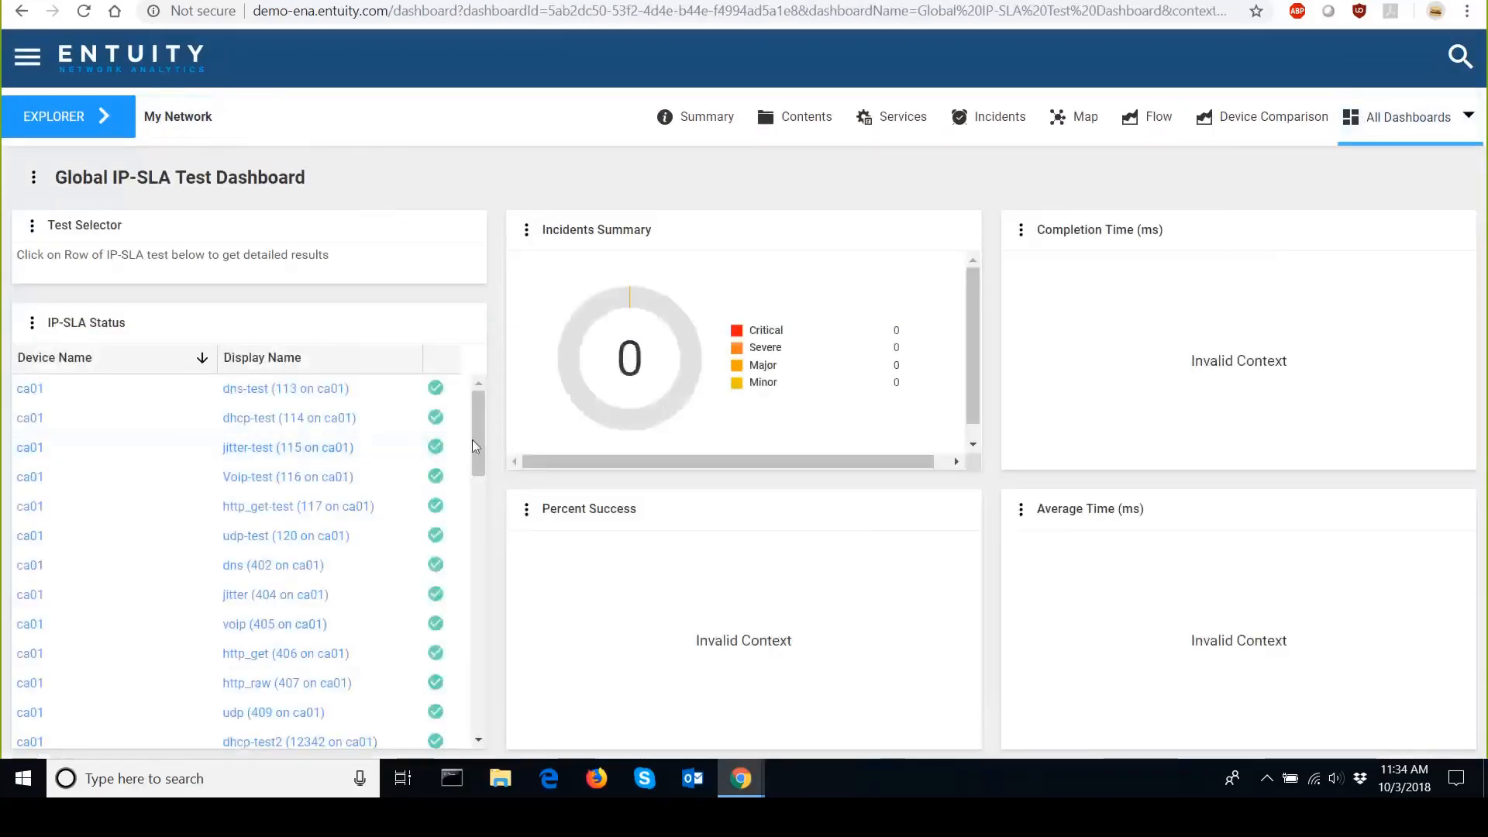
Select the http_raw (407 on hq01) test in the IP-SLA status table to chart it.
{"action": "left_click_drag", "start_coordinate": [477, 444], "coordinate": [457, 708]}
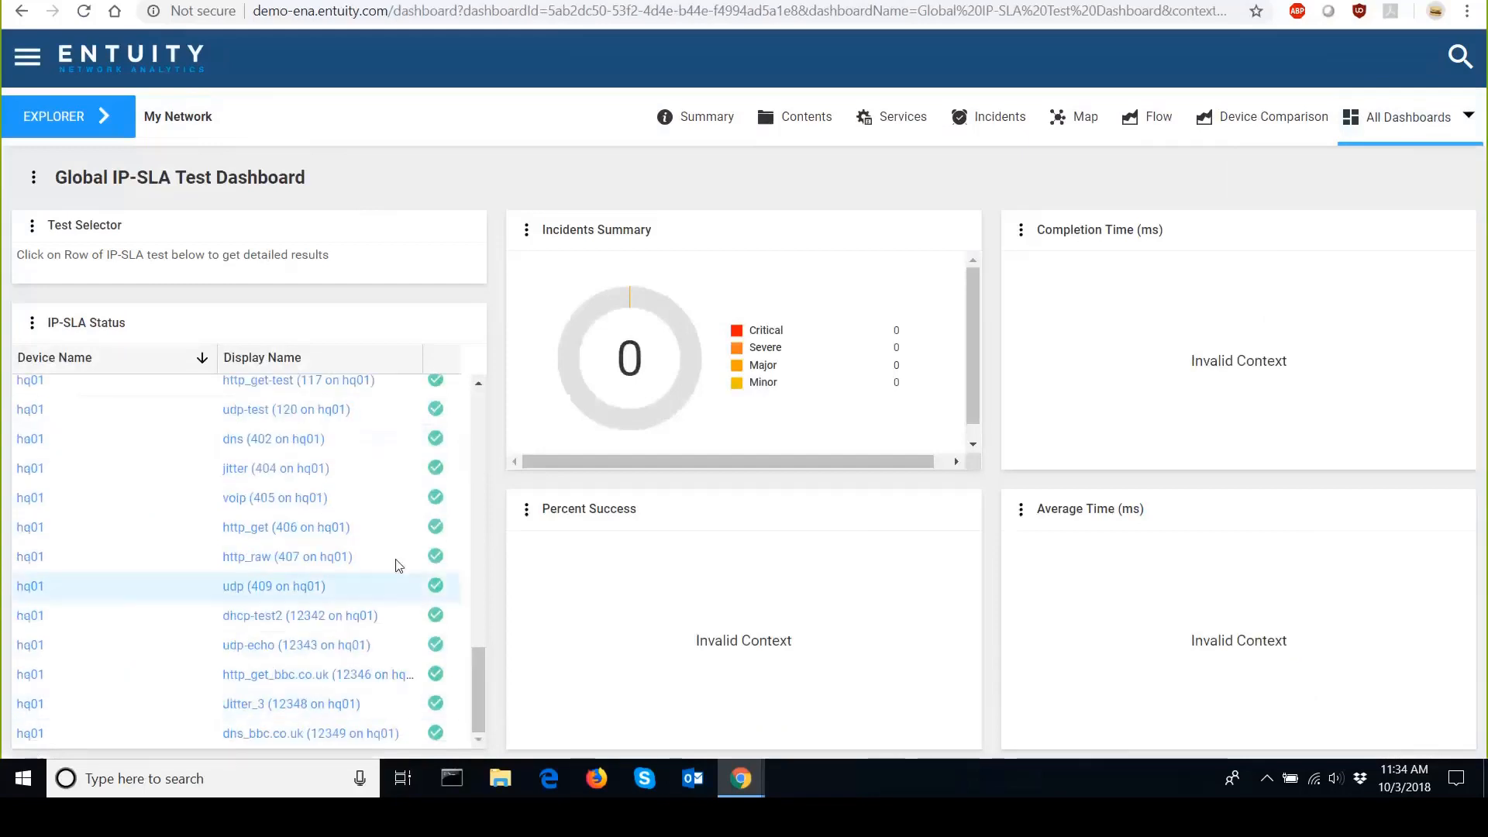
{"action": "left_click", "coordinate": [455, 566]}
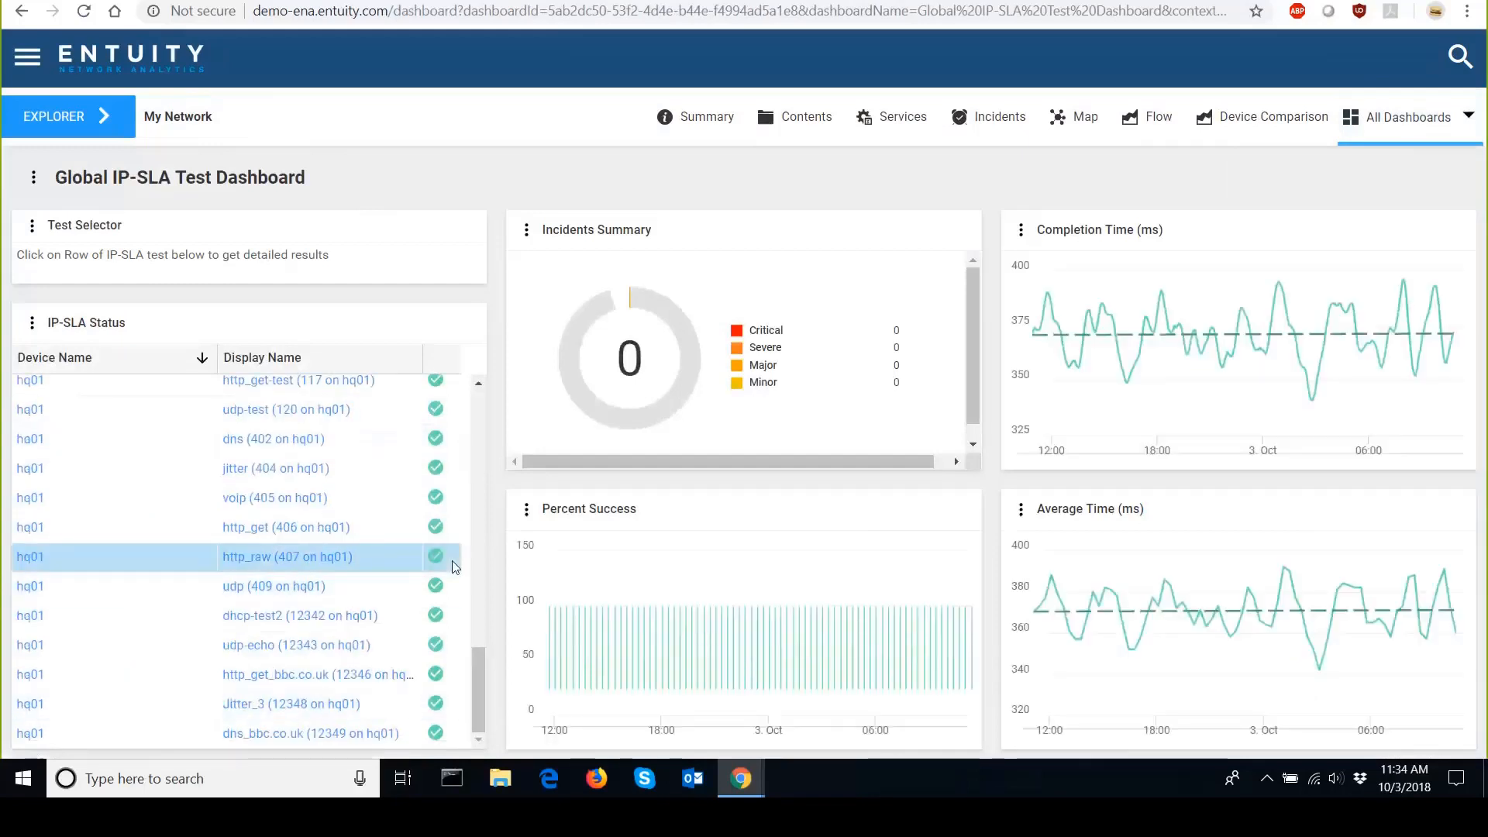
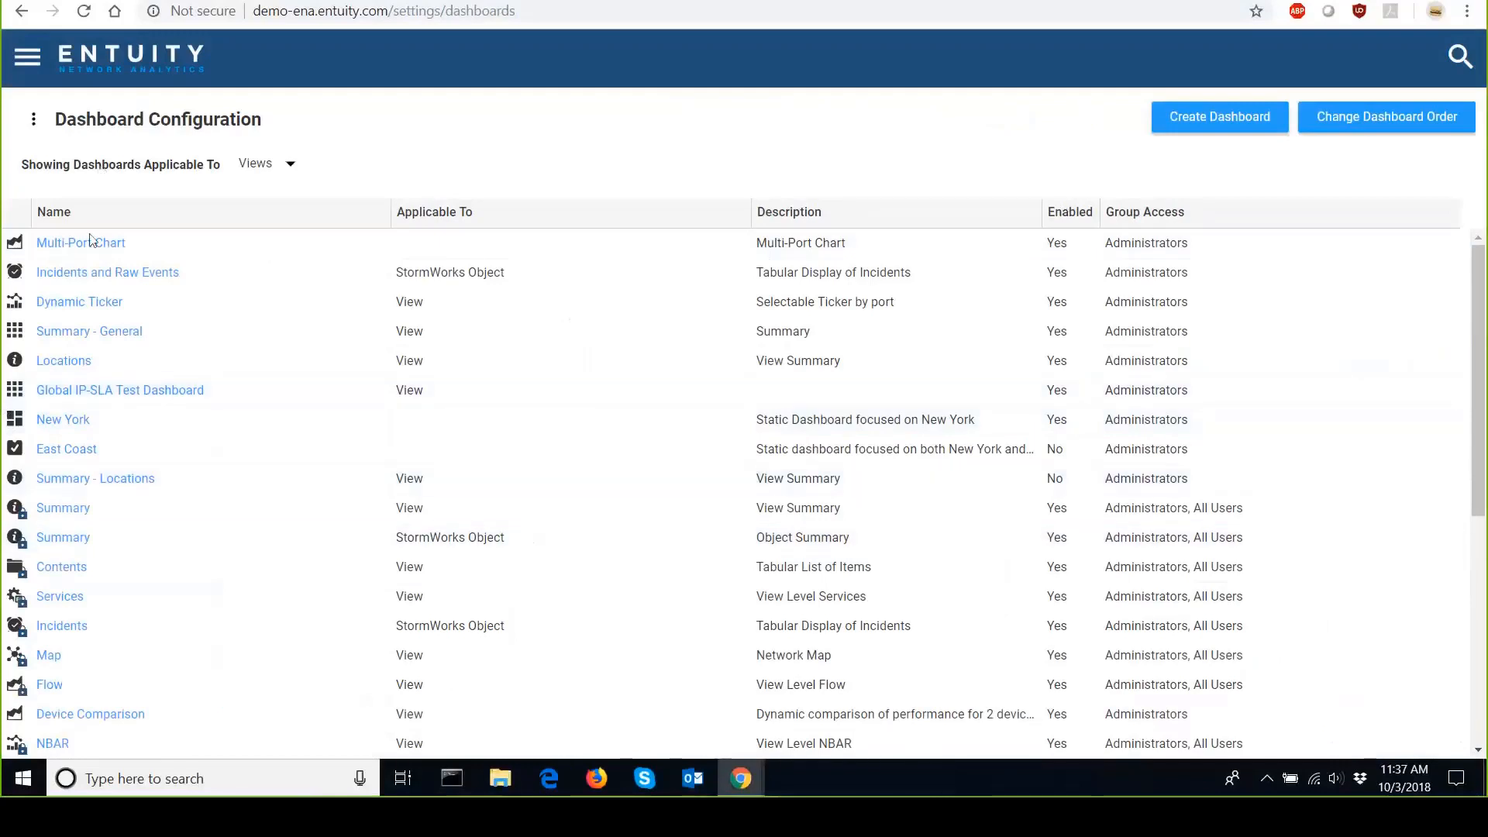
Filter the dashboard list to Devices and open the Ports with Utilization Data dashboard for editing.
{"action": "left_click", "coordinate": [273, 172]}
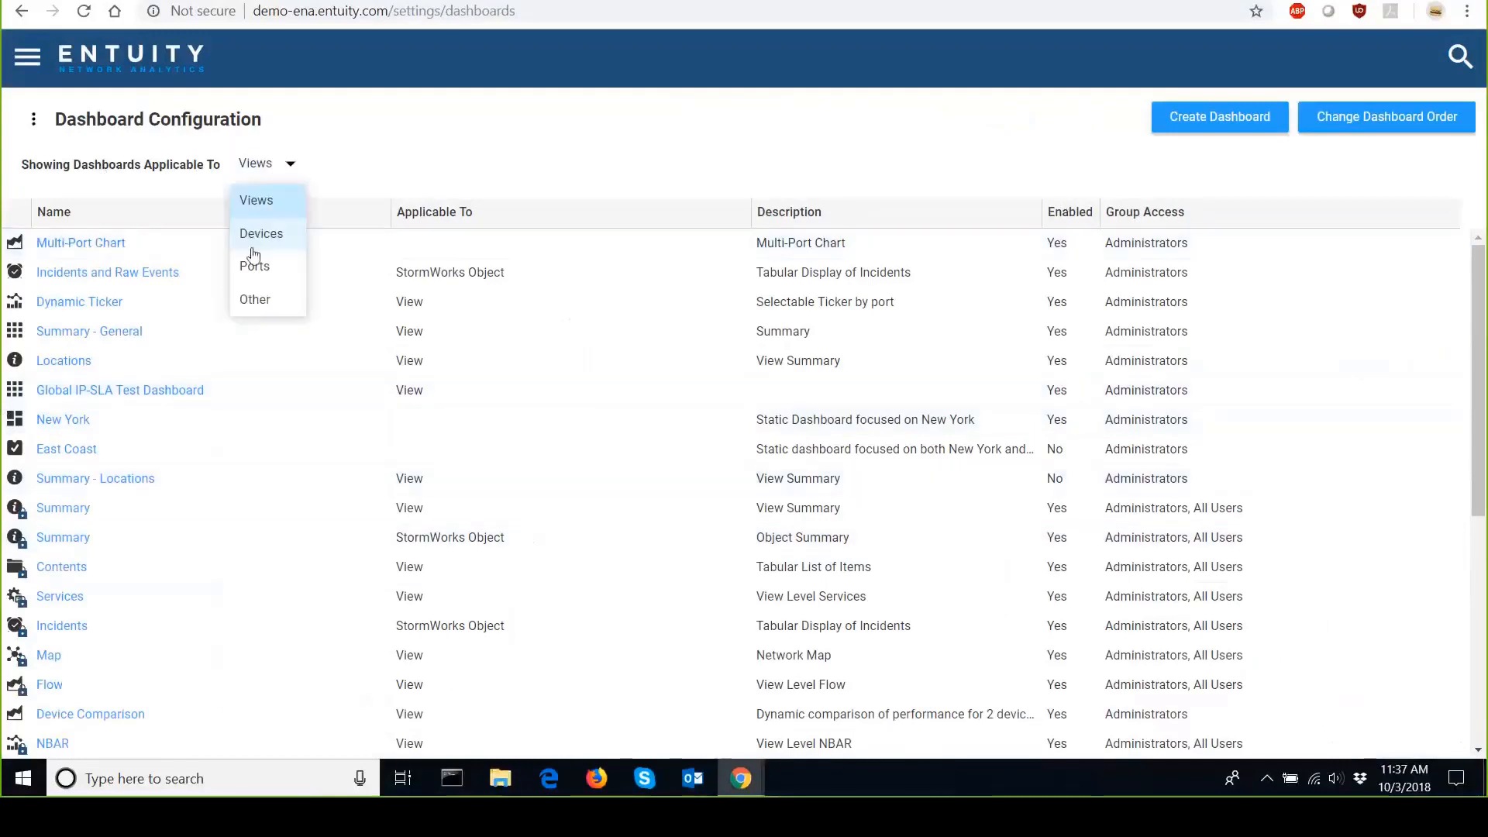
{"action": "left_click", "coordinate": [256, 239]}
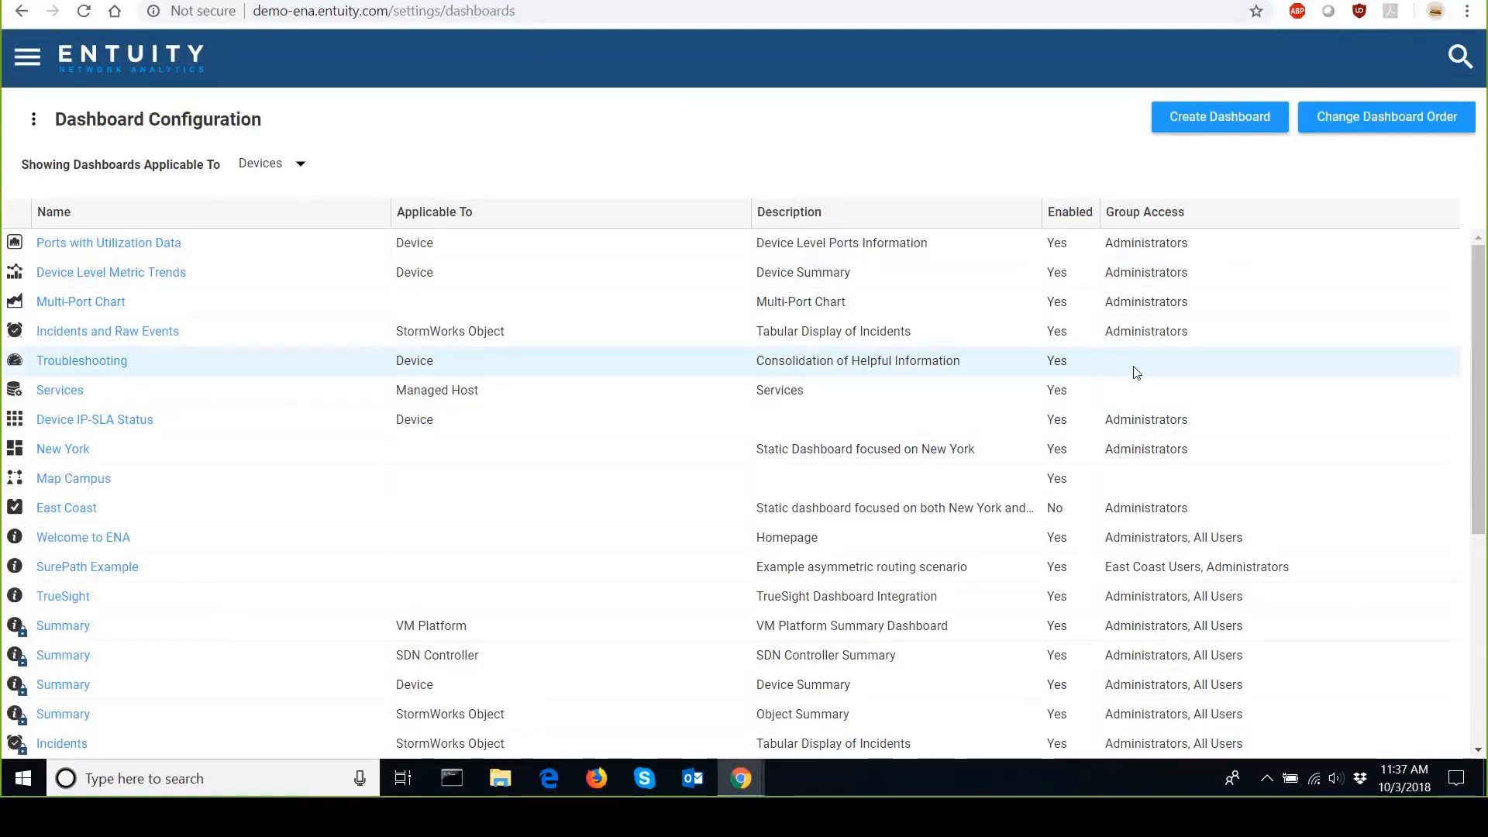
{"action": "left_click", "coordinate": [173, 245]}
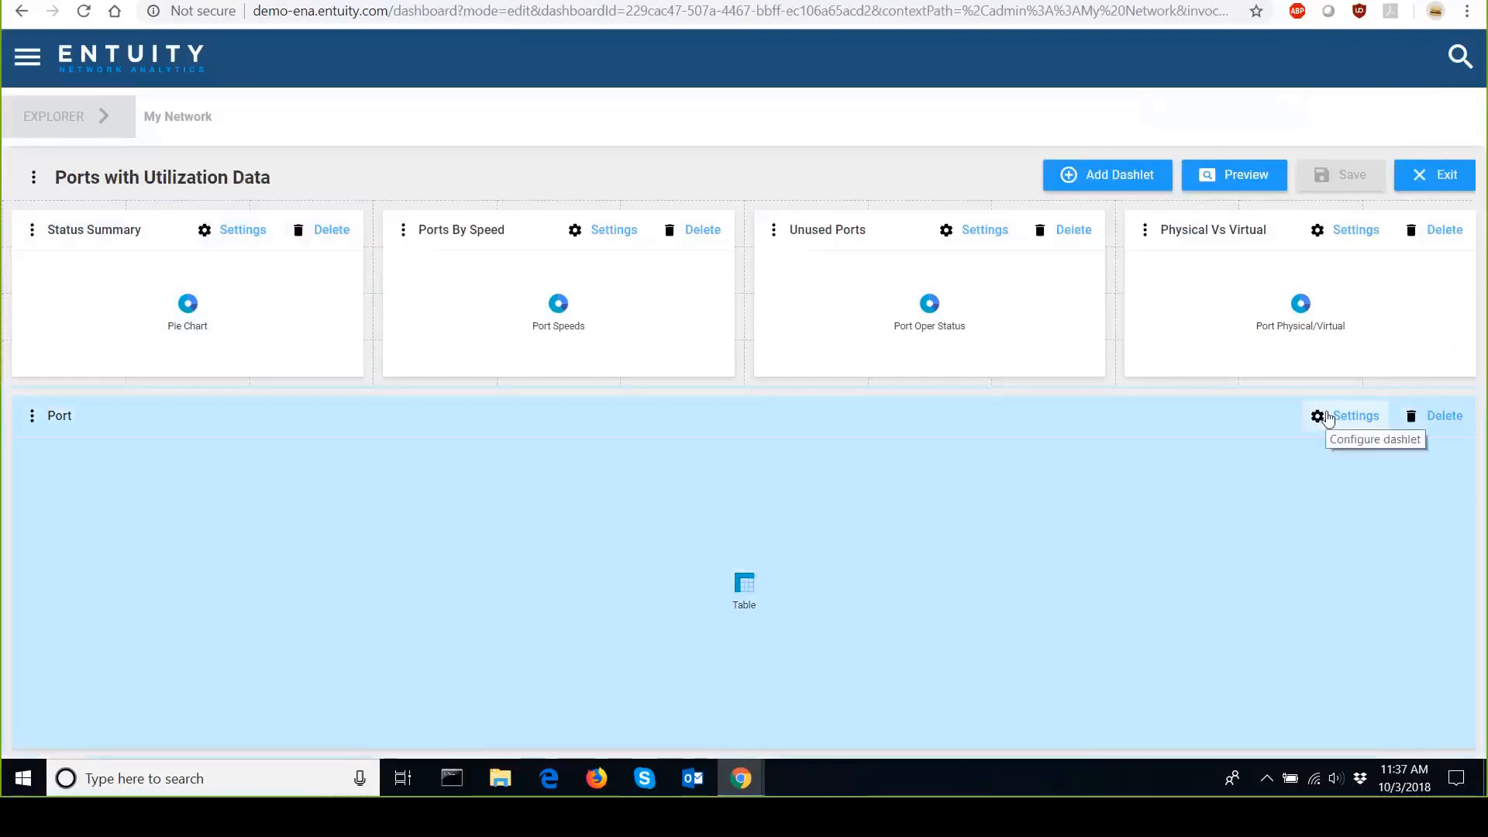
Browse the columns available to add to the Port table dashlet and cancel without adding one.
{"action": "left_click", "coordinate": [1327, 418]}
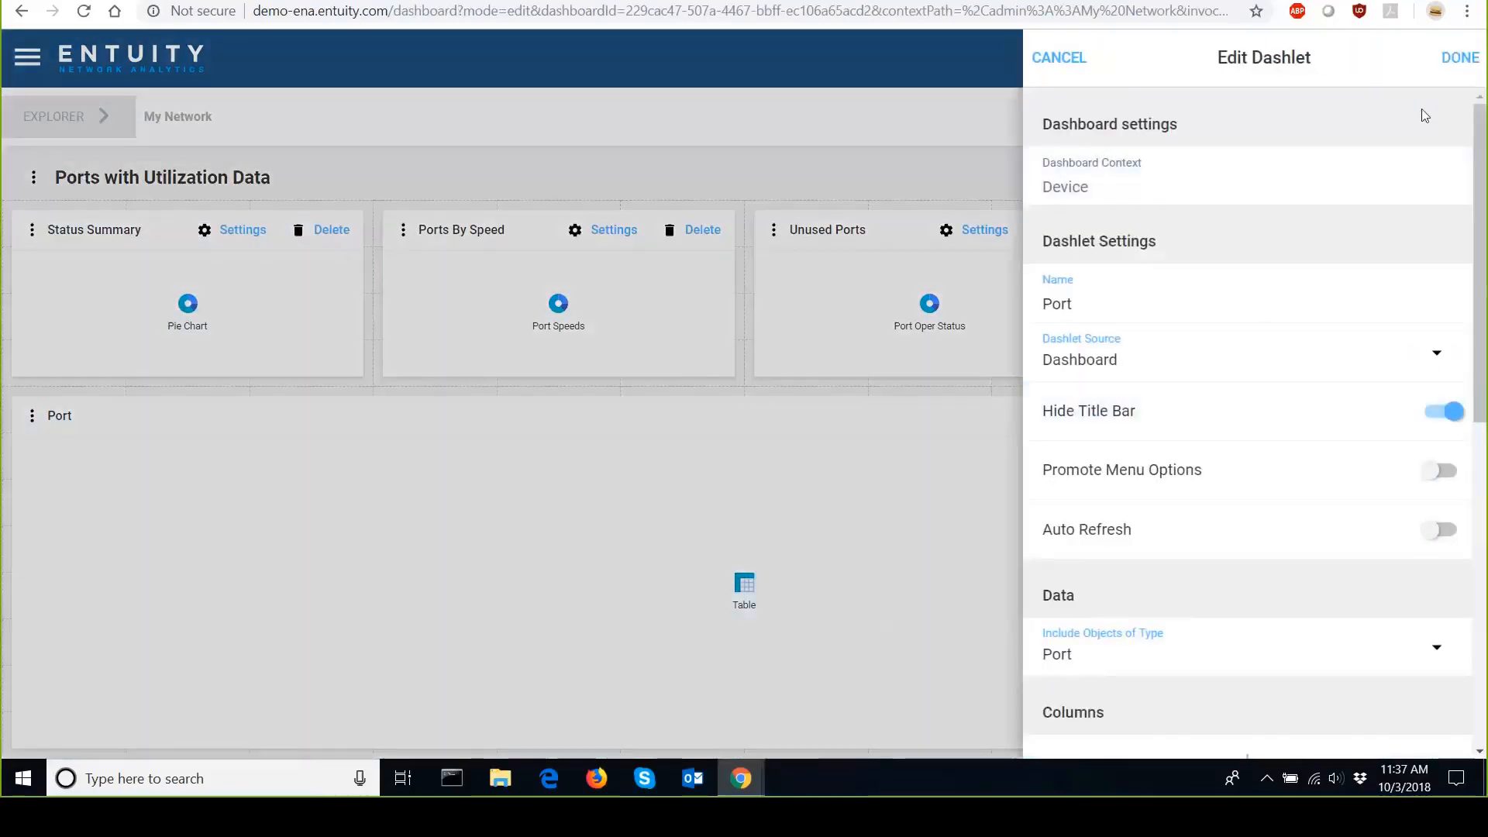
{"action": "scroll", "coordinate": [1166, 585], "scroll_direction": "down", "scroll_amount": 7}
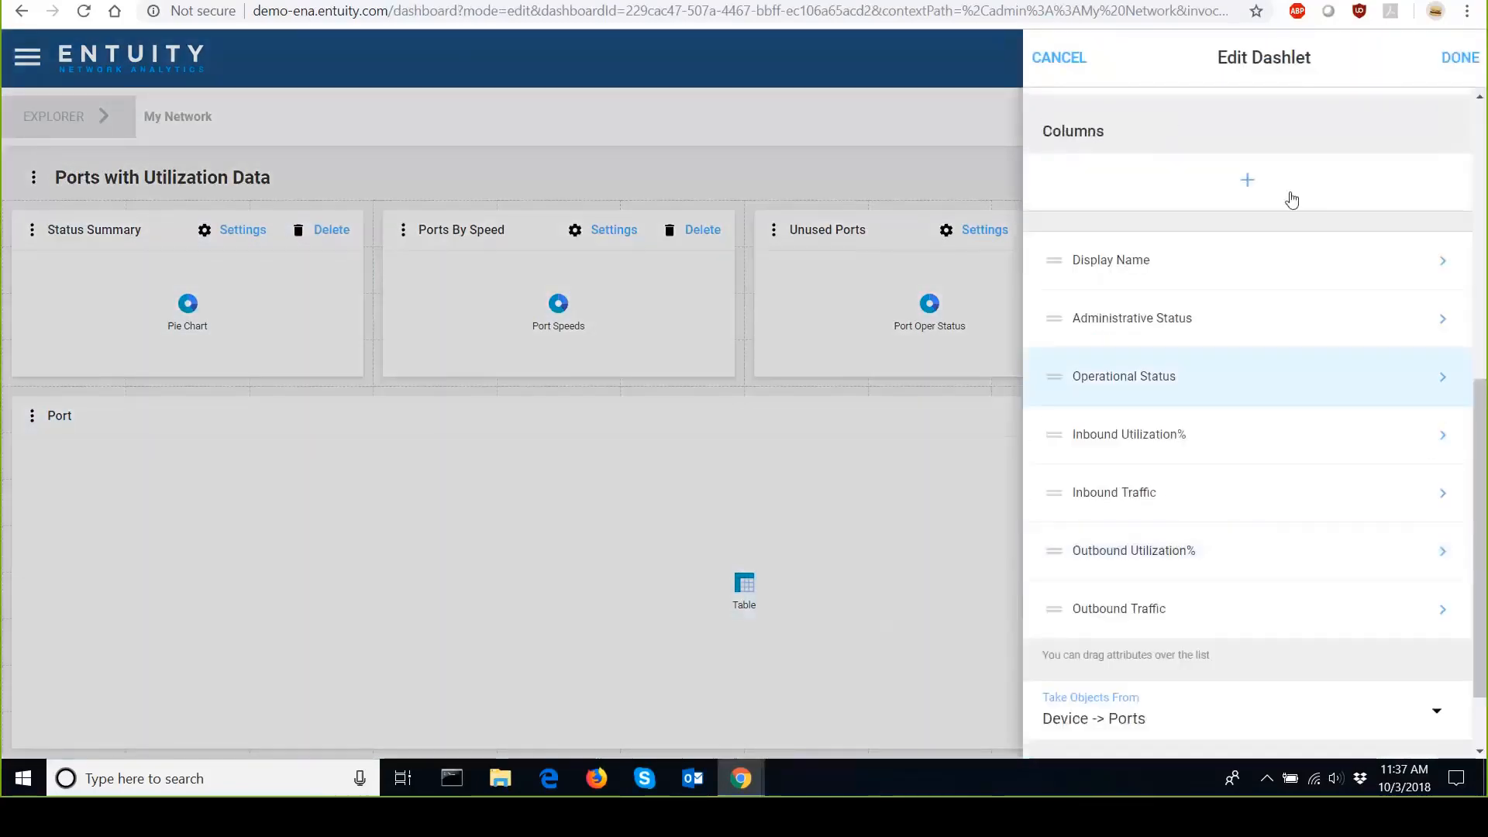
{"action": "left_click", "coordinate": [1246, 180]}
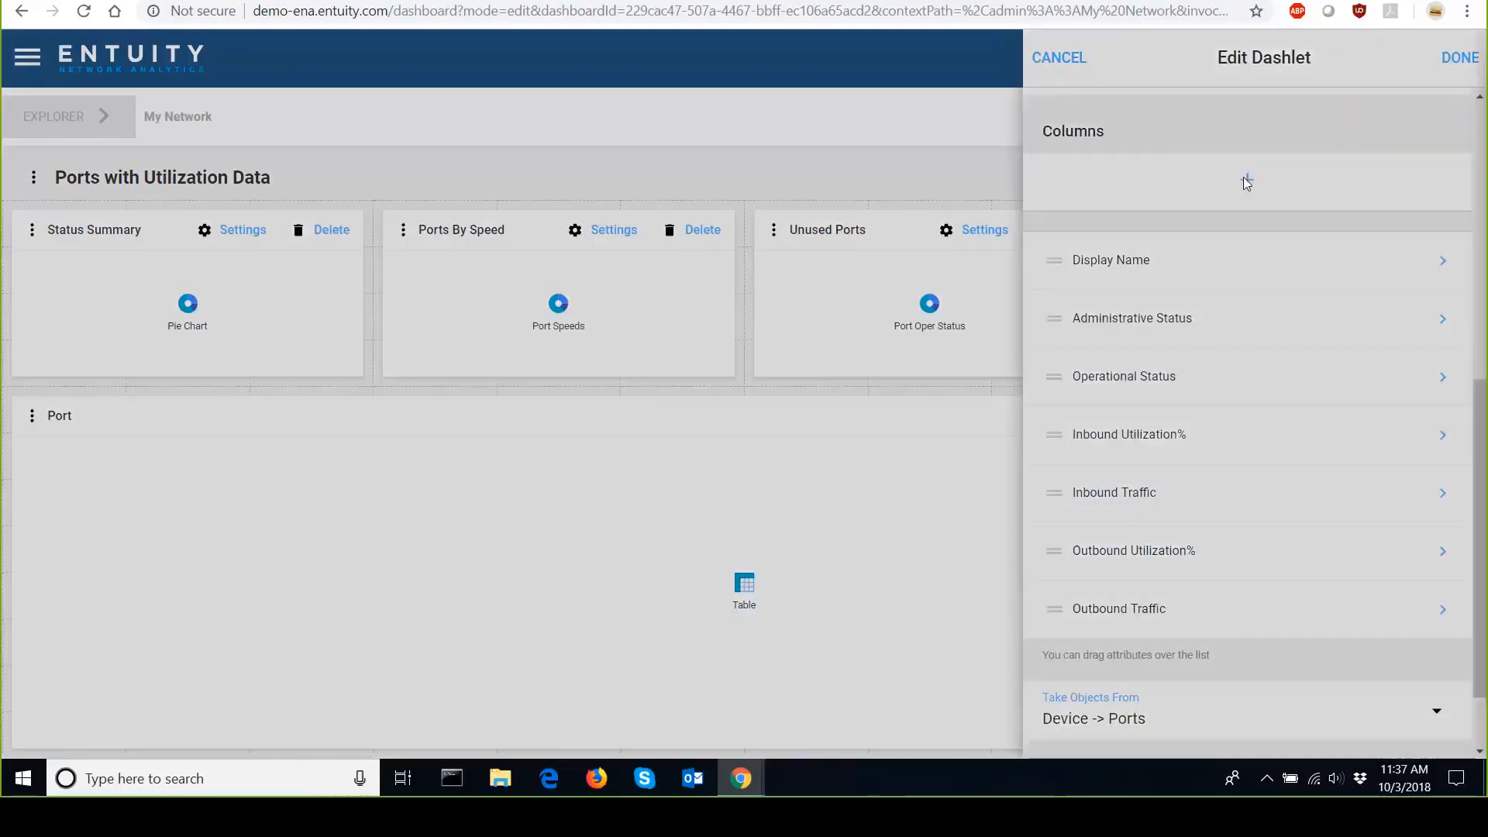
{"action": "left_click", "coordinate": [1401, 186]}
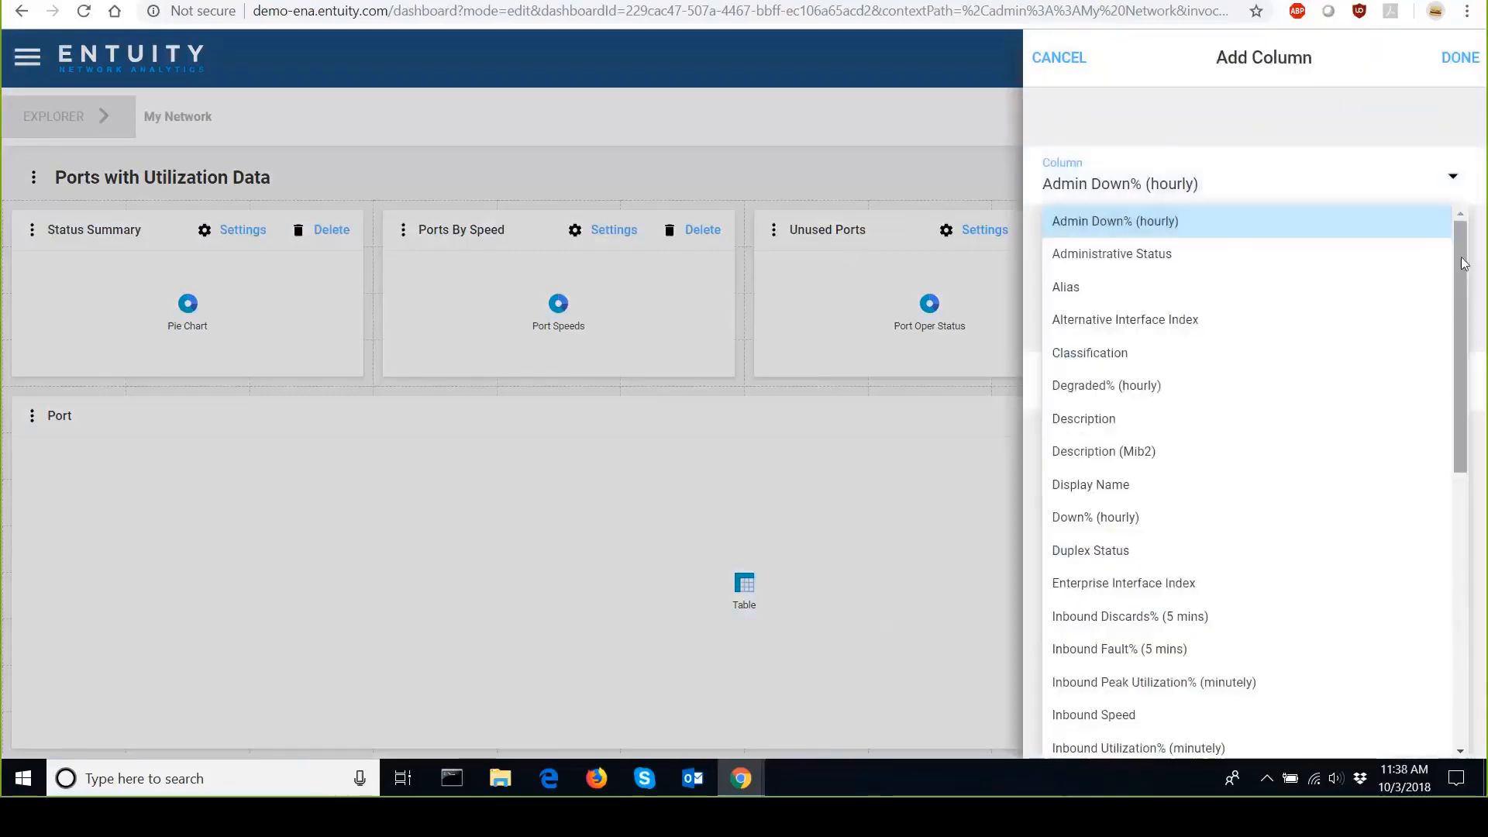
{"action": "left_click_drag", "start_coordinate": [1464, 264], "coordinate": [1486, 572]}
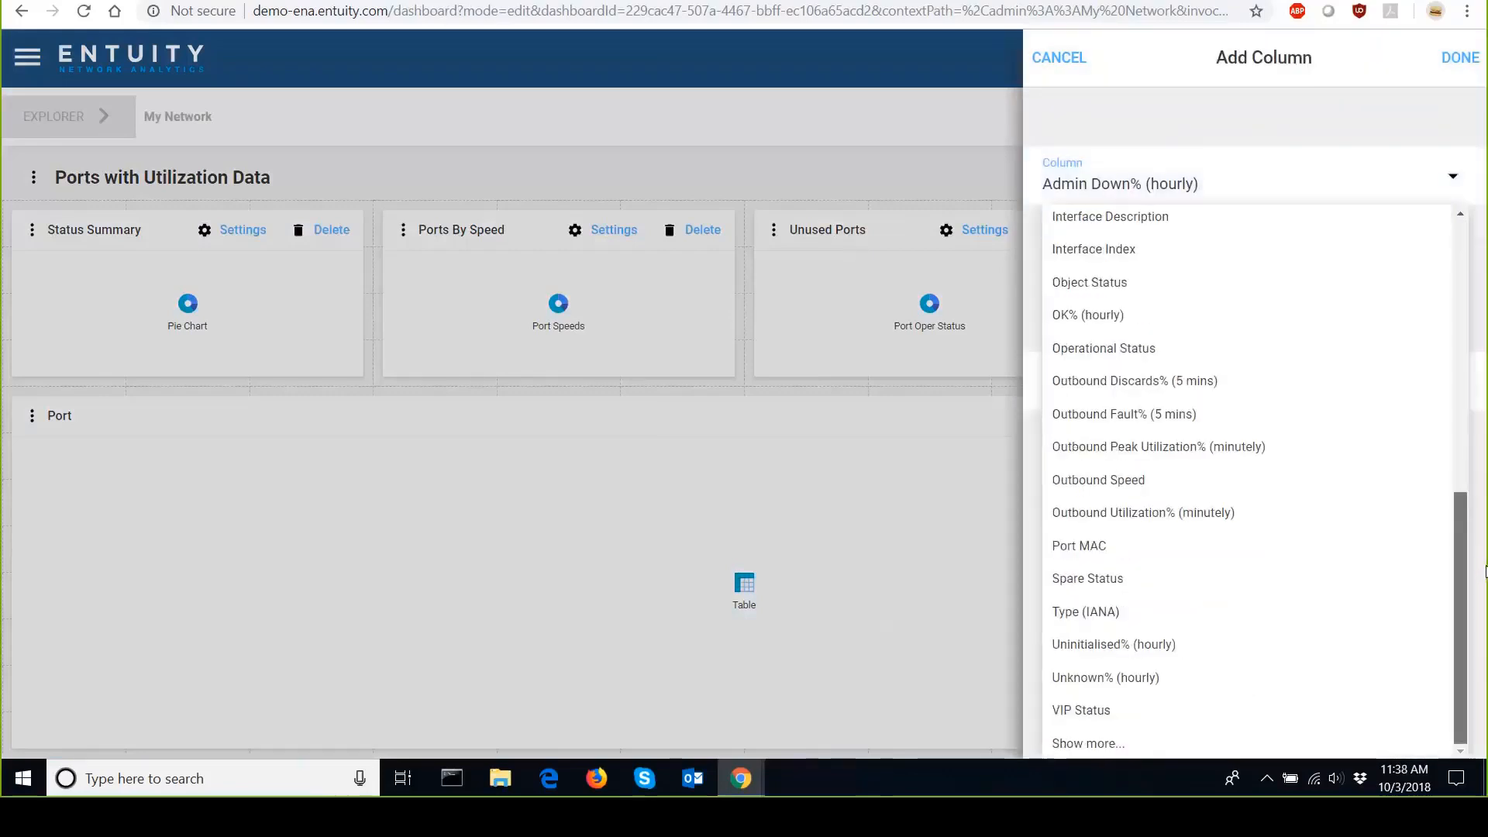
{"action": "scroll", "coordinate": [1387, 563], "scroll_direction": "up", "scroll_amount": 5}
{"action": "scroll", "coordinate": [1387, 564], "scroll_direction": "down", "scroll_amount": 5}
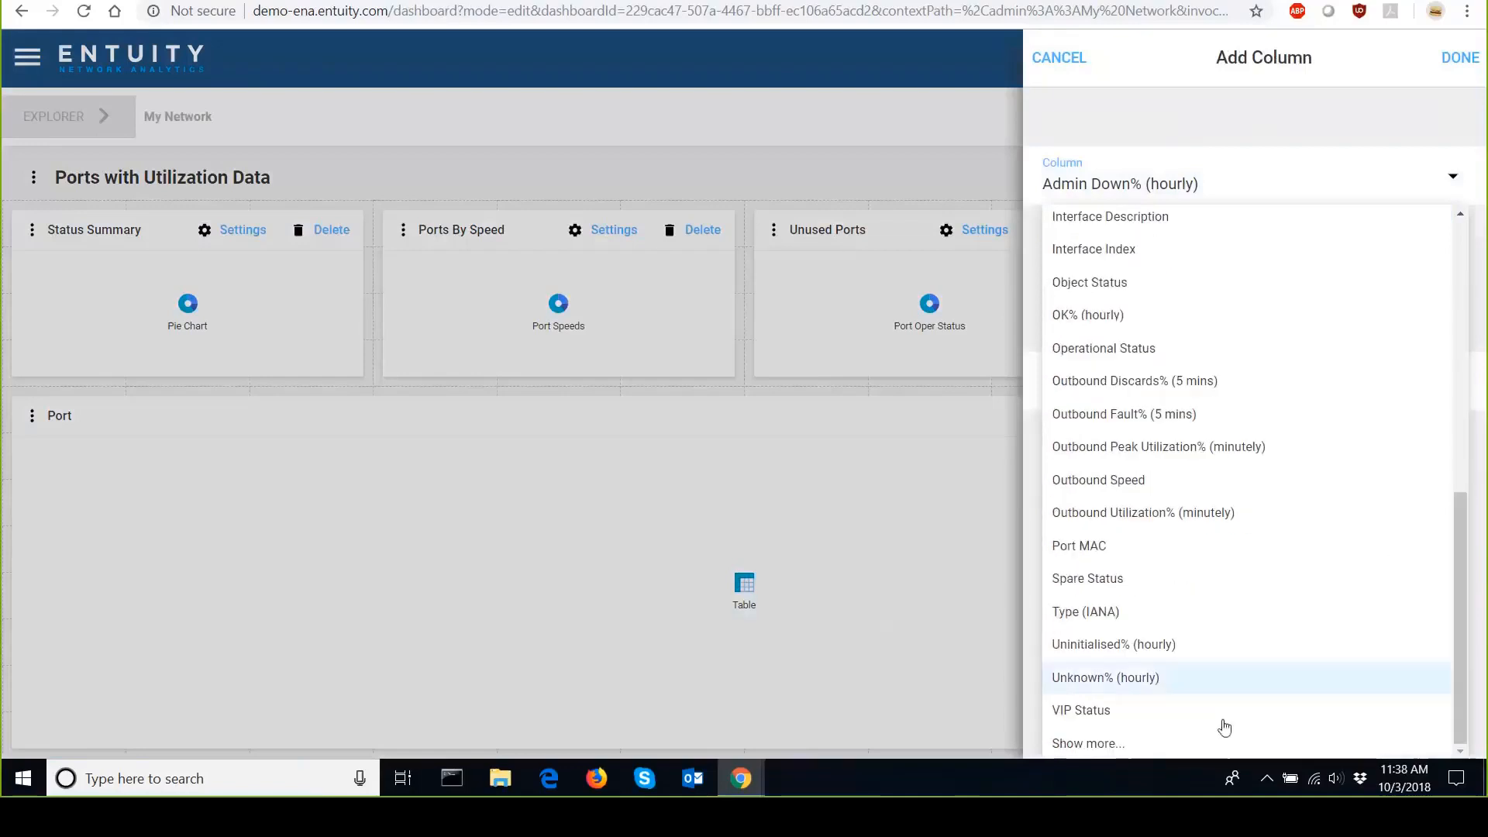
{"action": "left_click", "coordinate": [1089, 743]}
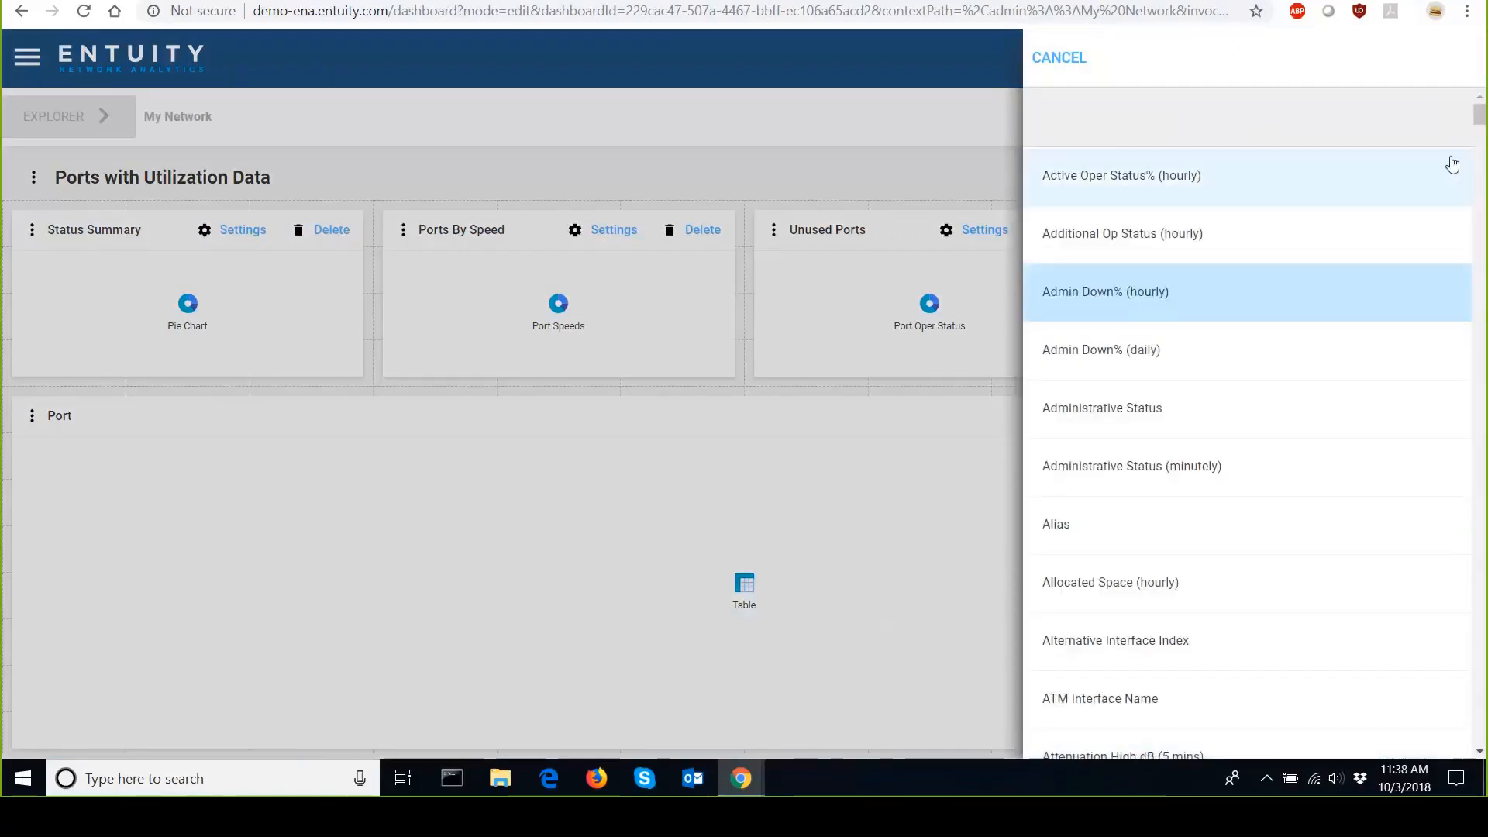
{"action": "left_click_drag", "start_coordinate": [1480, 115], "coordinate": [1487, 710]}
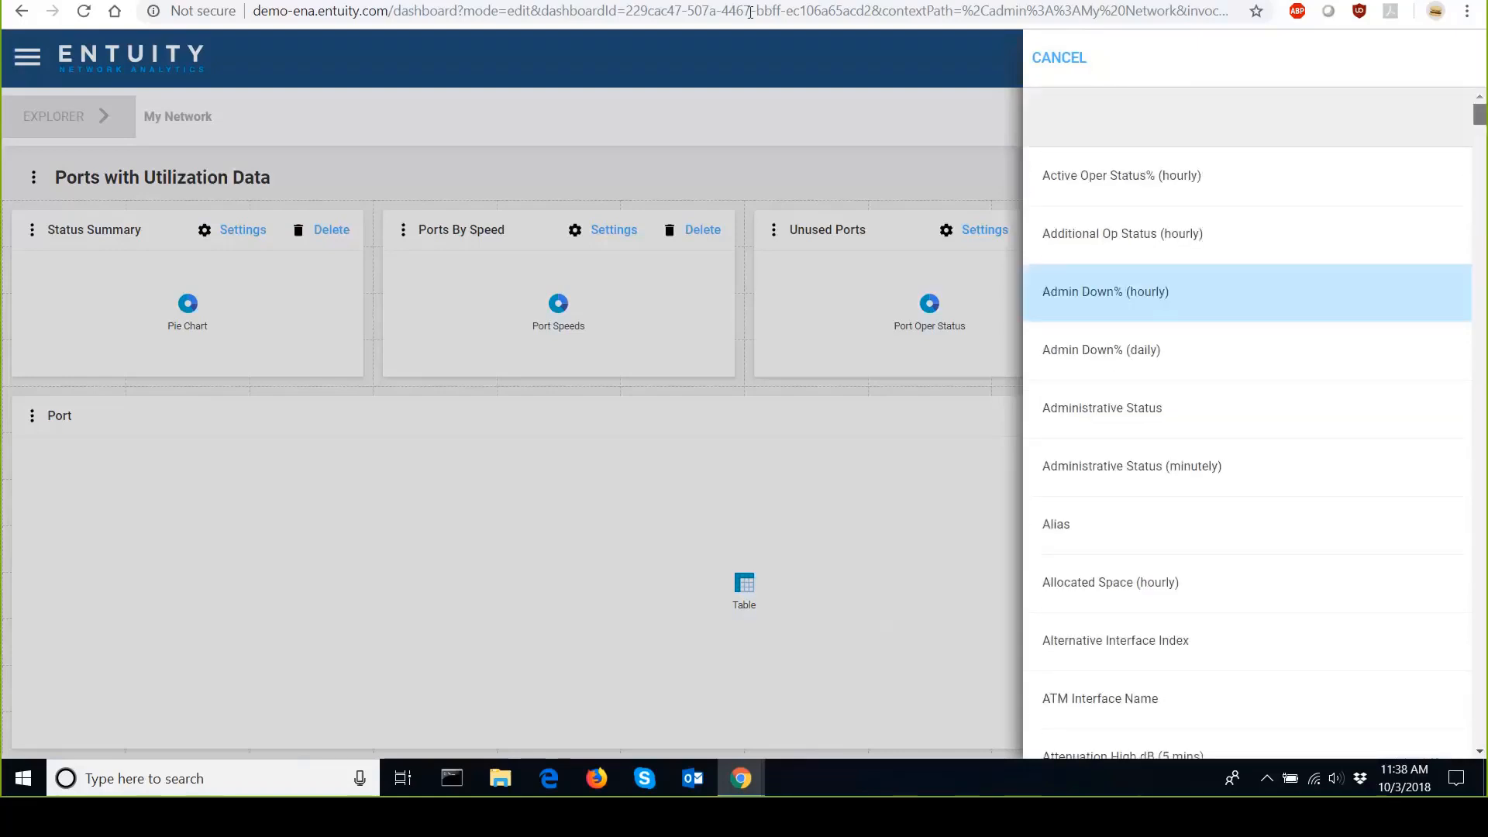
{"action": "left_click", "coordinate": [1045, 55]}
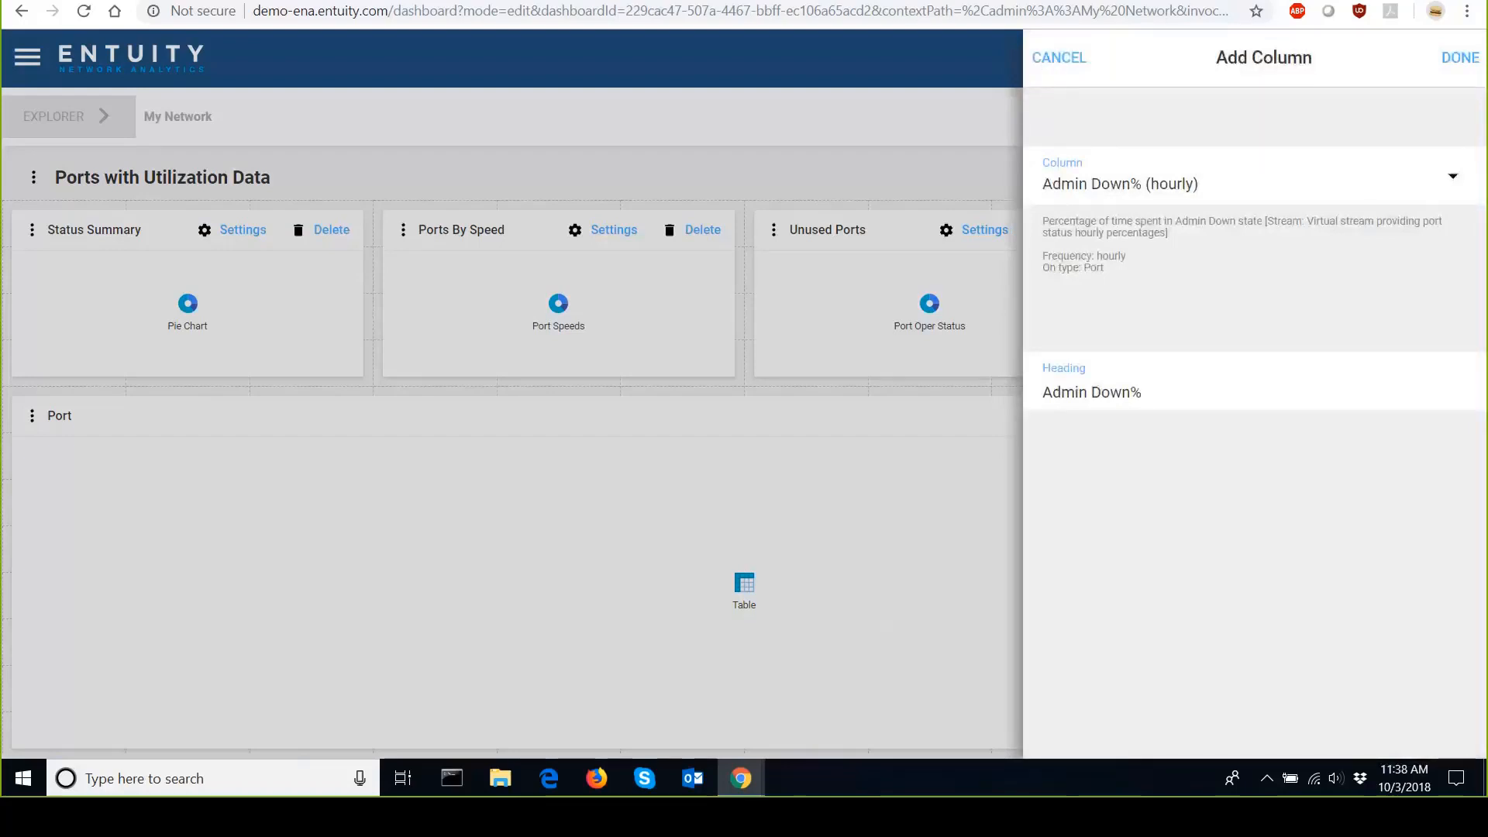
{"action": "left_click", "coordinate": [1047, 68]}
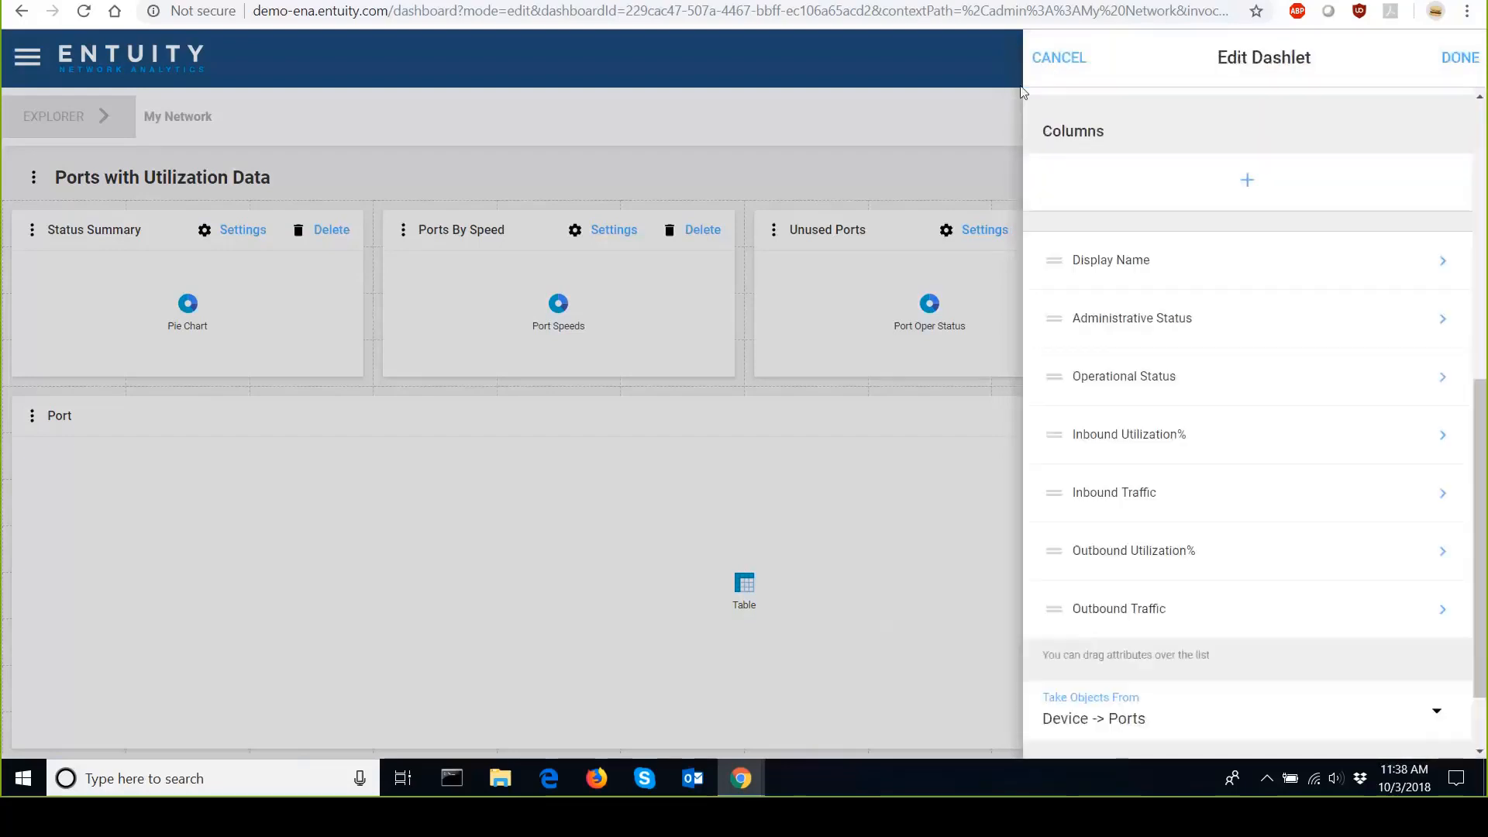
{"action": "left_click", "coordinate": [1067, 63]}
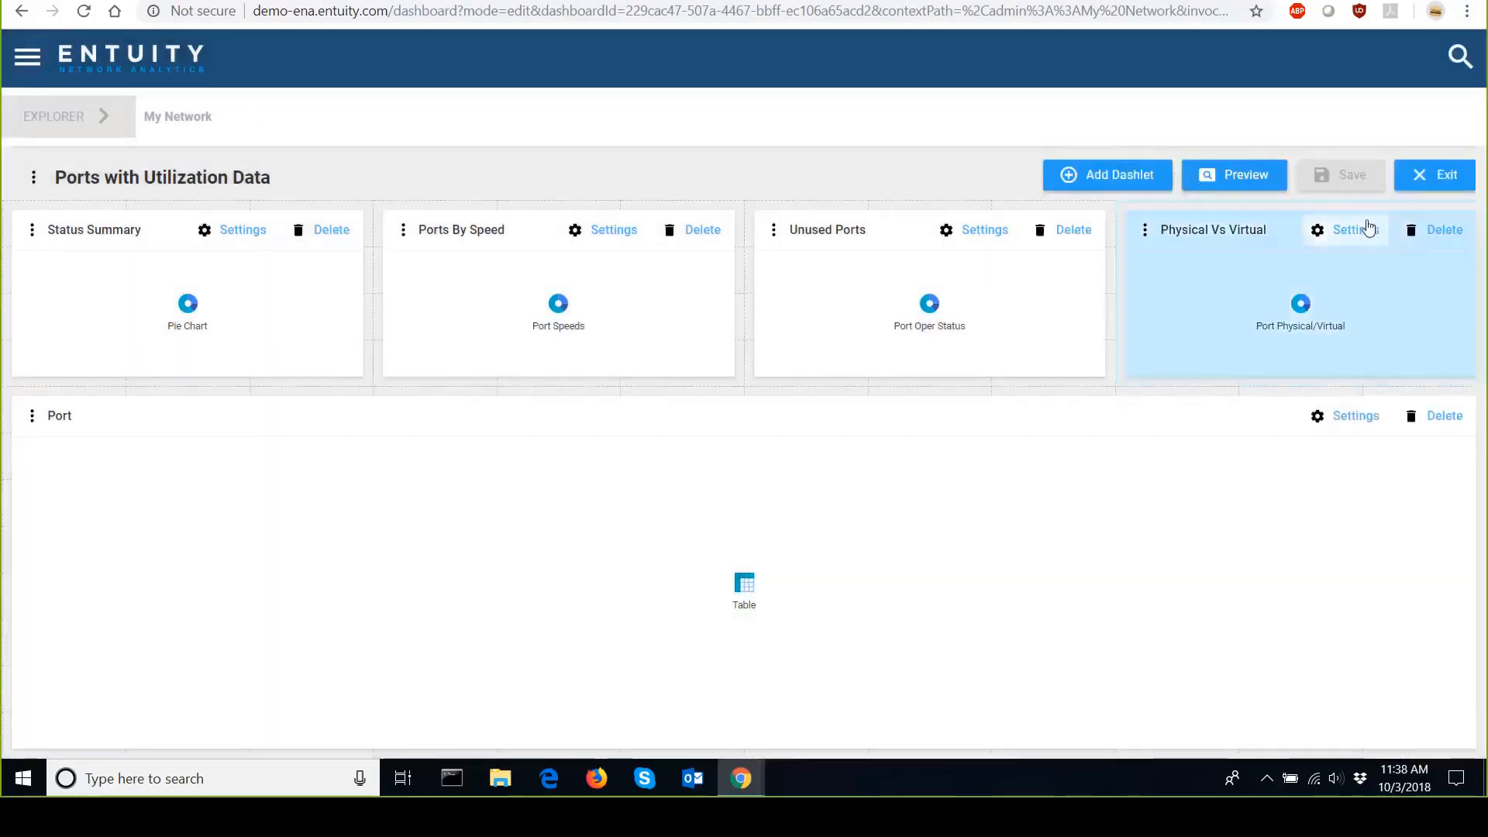
Exit the dashboard and open the Global IP-SLA Test Dashboard for editing.
{"action": "left_click", "coordinate": [1434, 174]}
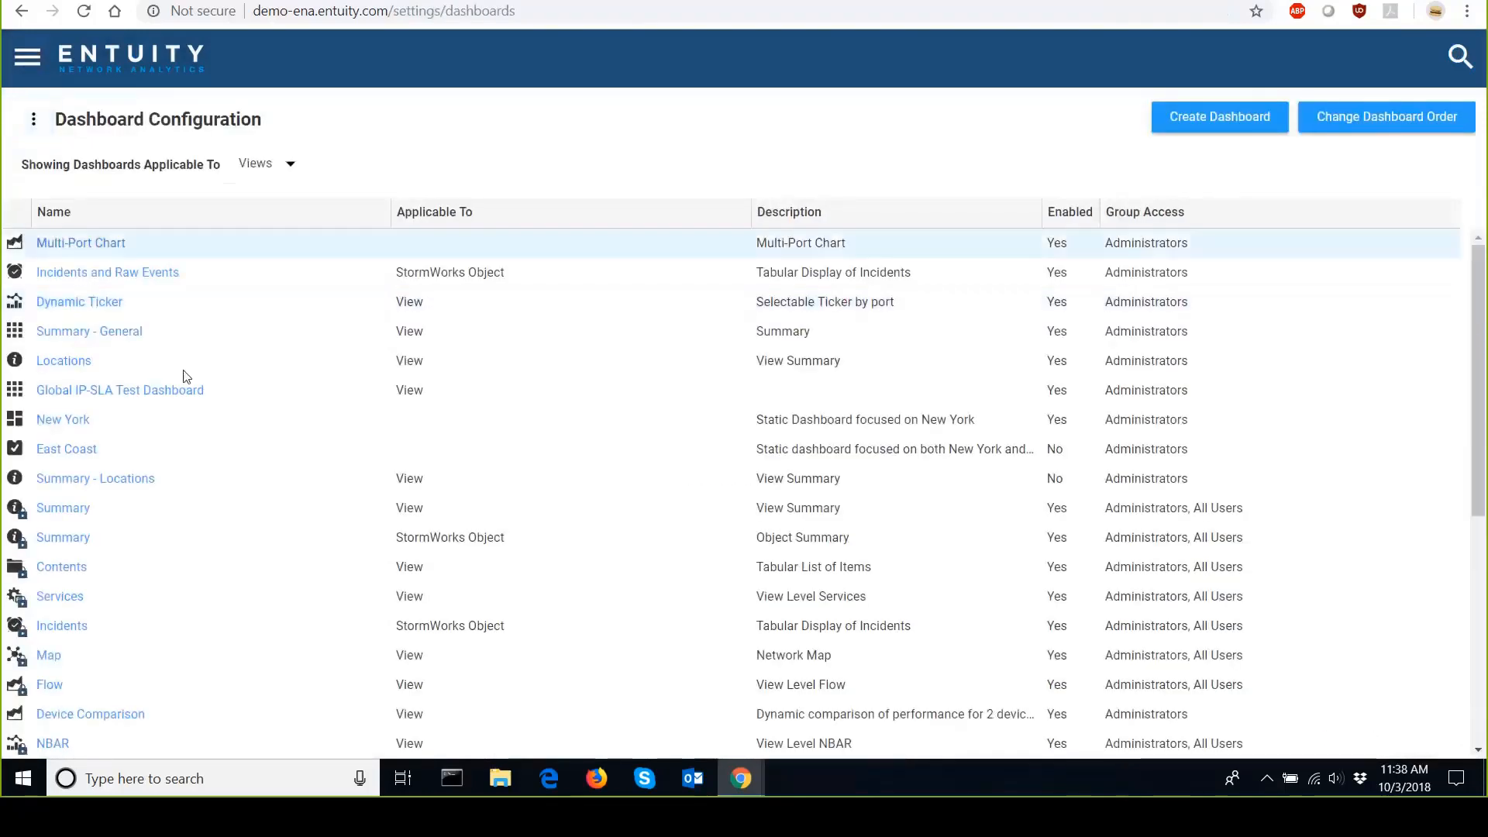
{"action": "left_click", "coordinate": [87, 394]}
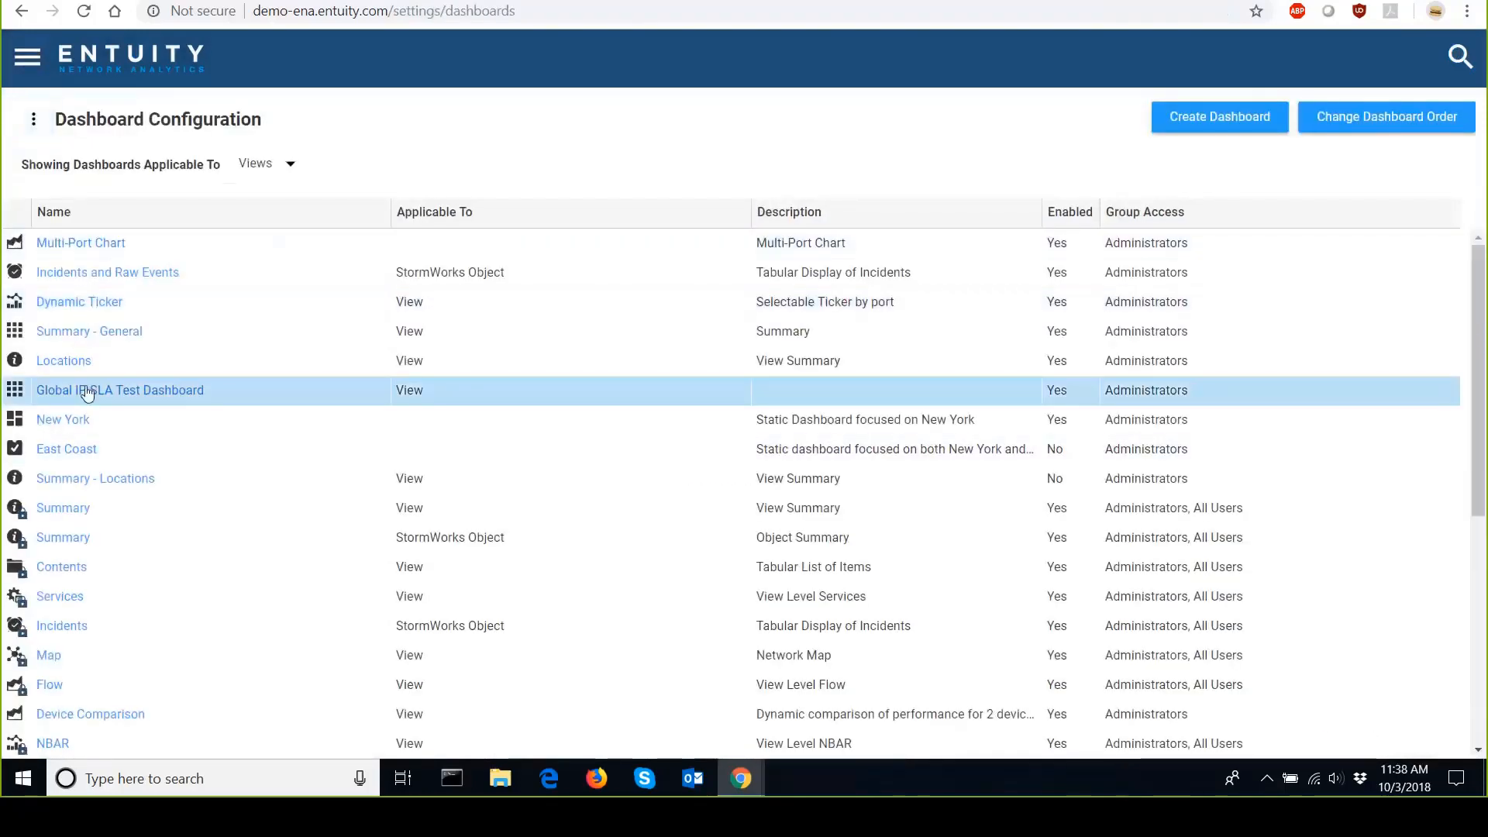
{"action": "left_click", "coordinate": [87, 393]}
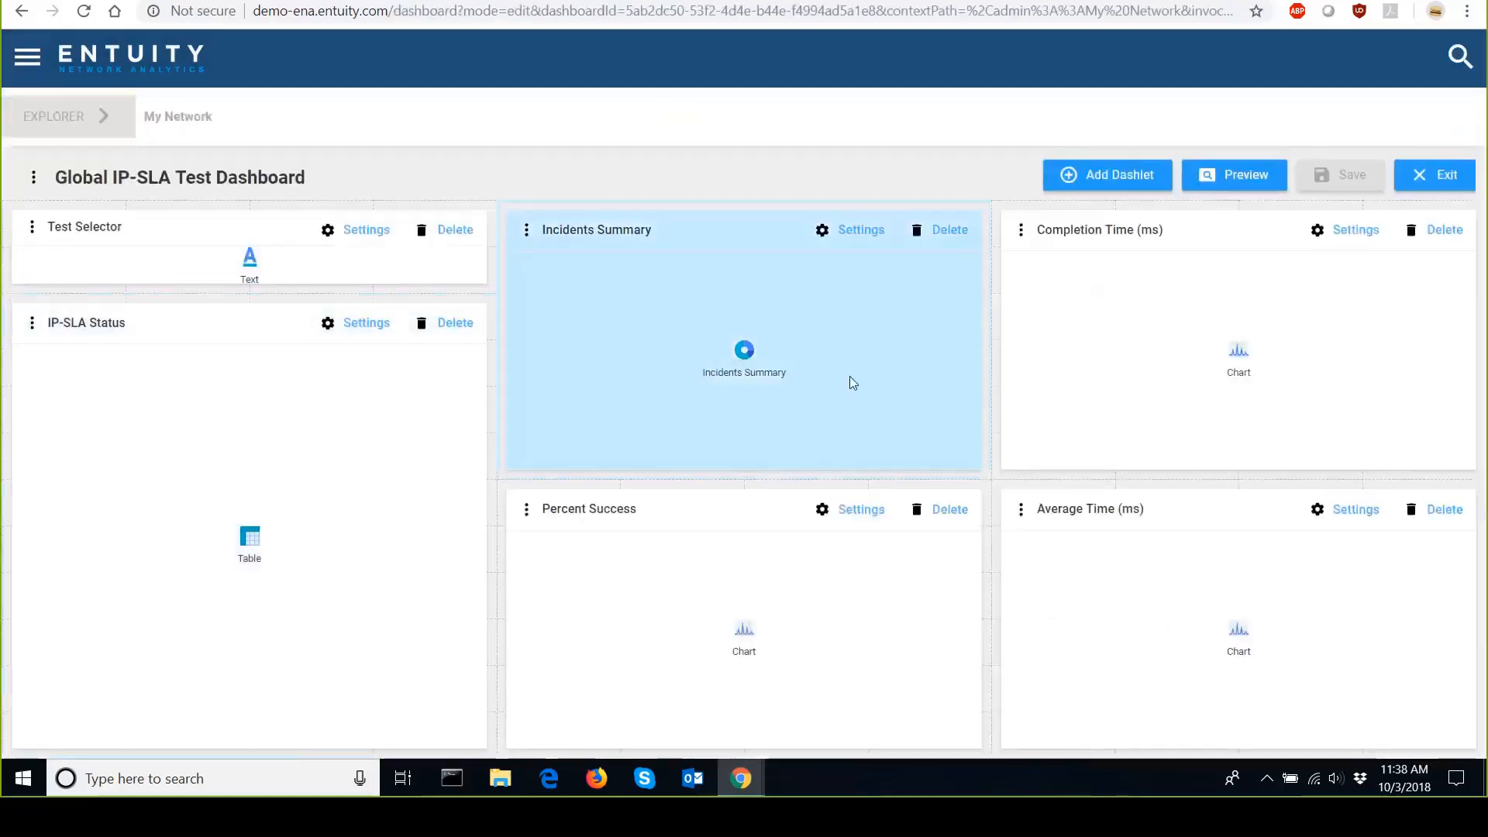
Preview the Global IP-SLA Test Dashboard and return to edit mode.
{"action": "left_click", "coordinate": [1244, 175]}
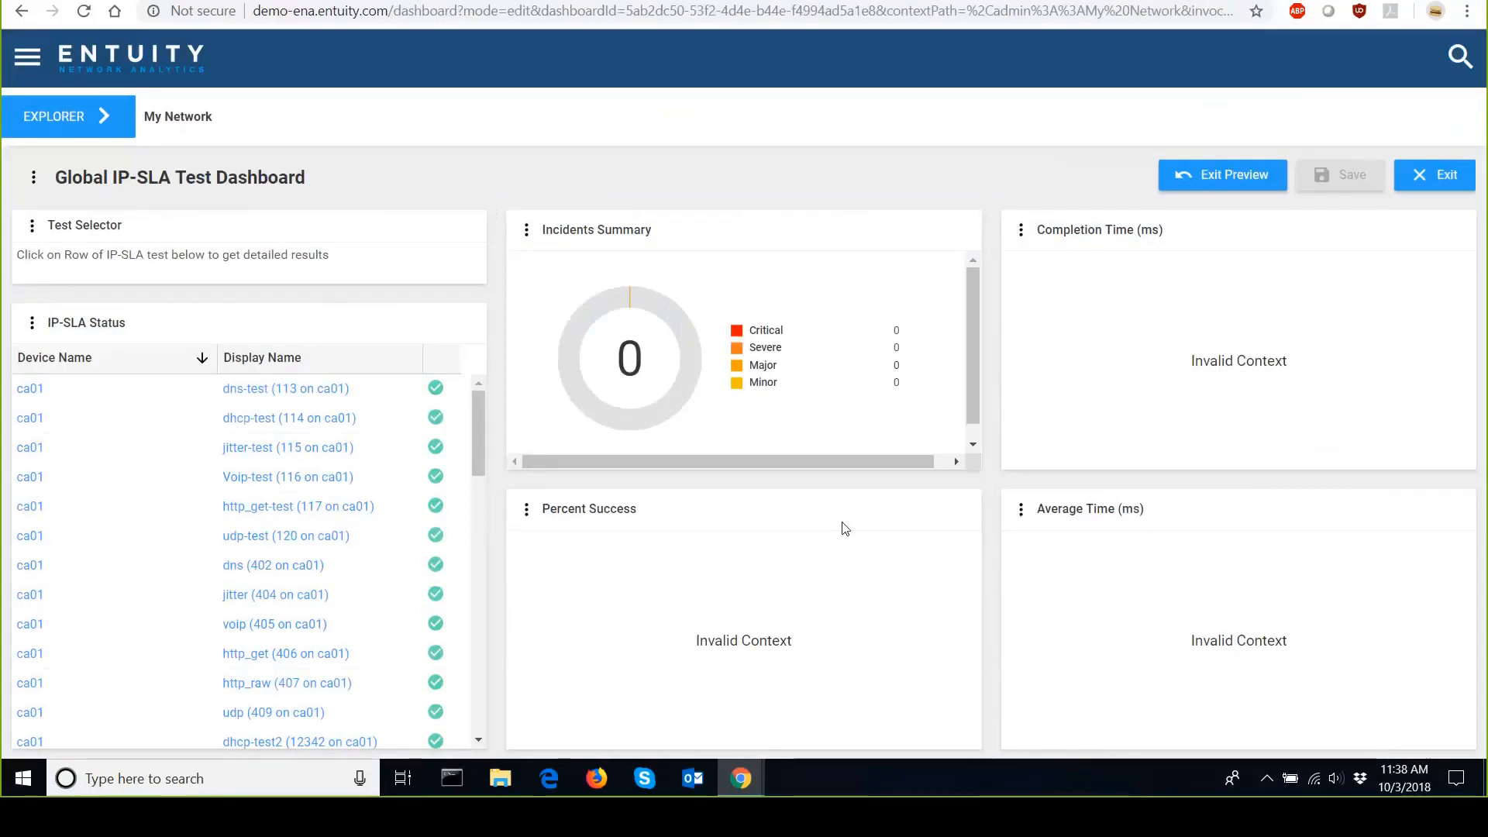
{"action": "left_click", "coordinate": [27, 57]}
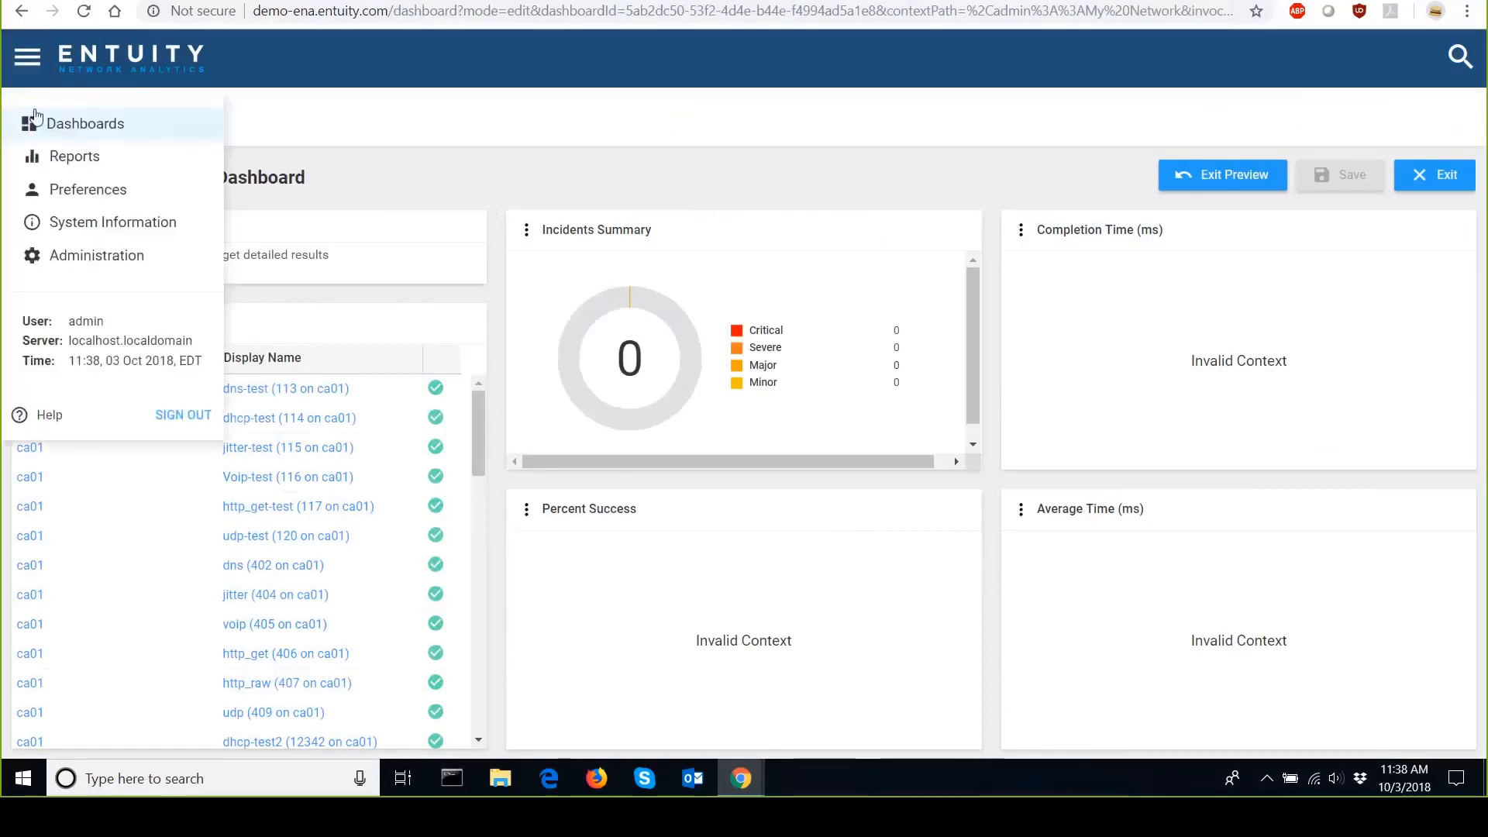
{"action": "left_click", "coordinate": [342, 53]}
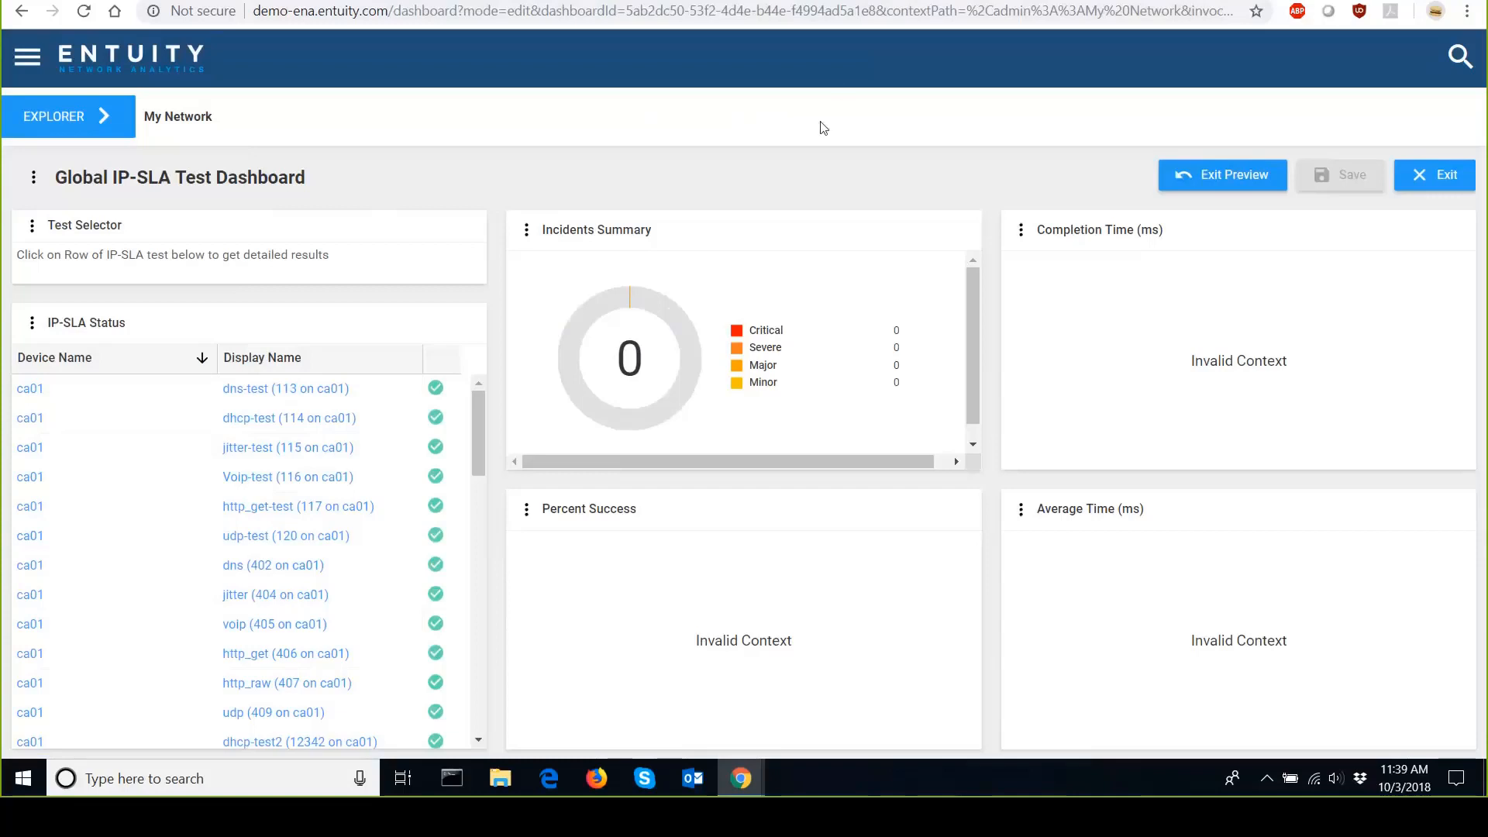
{"action": "left_click", "coordinate": [1220, 189]}
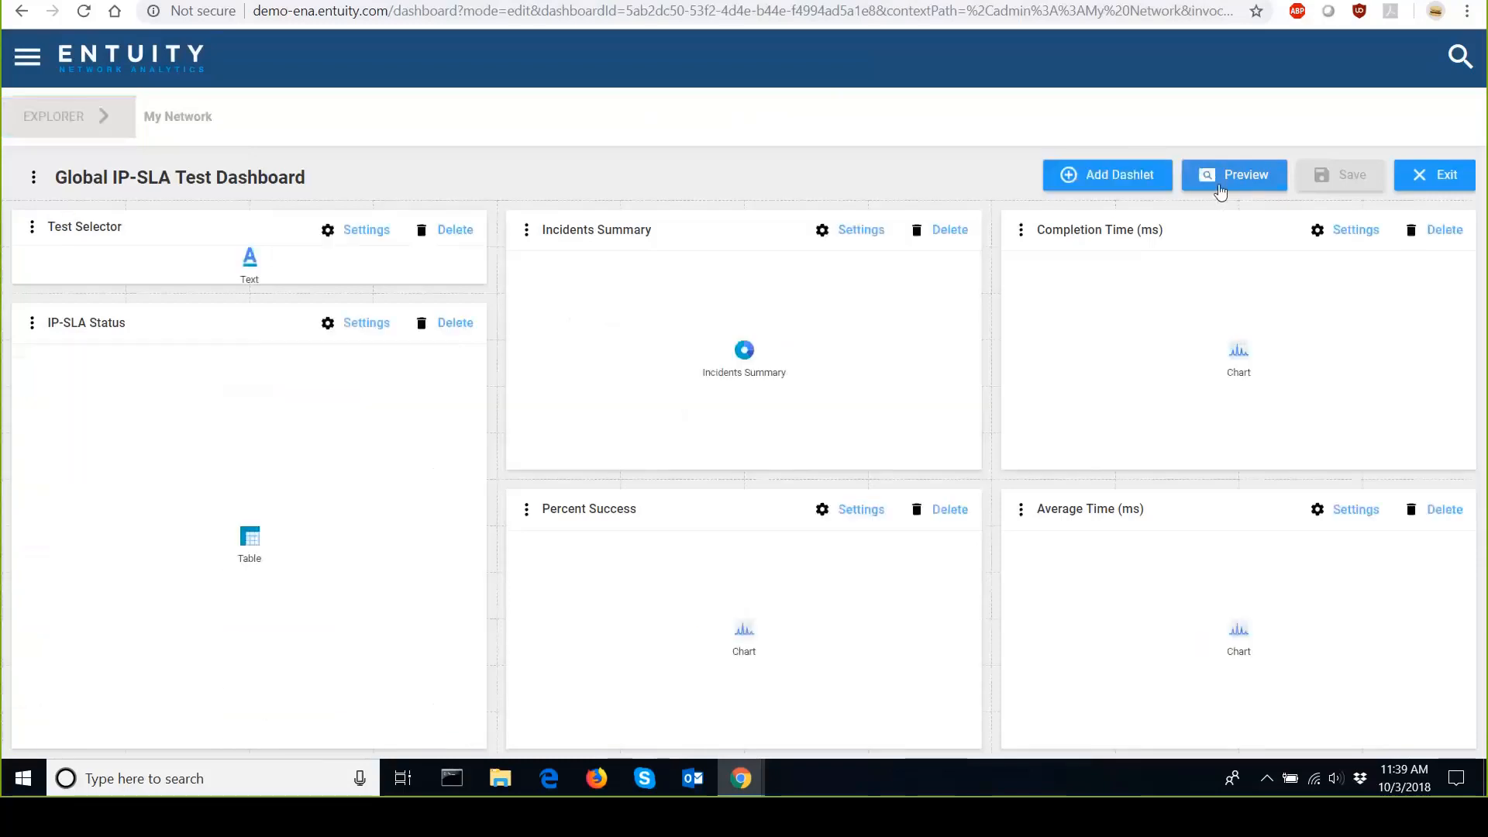
Add a Device -> Name column to the IP-SLA Status table dashlet.
{"action": "left_click", "coordinate": [375, 329]}
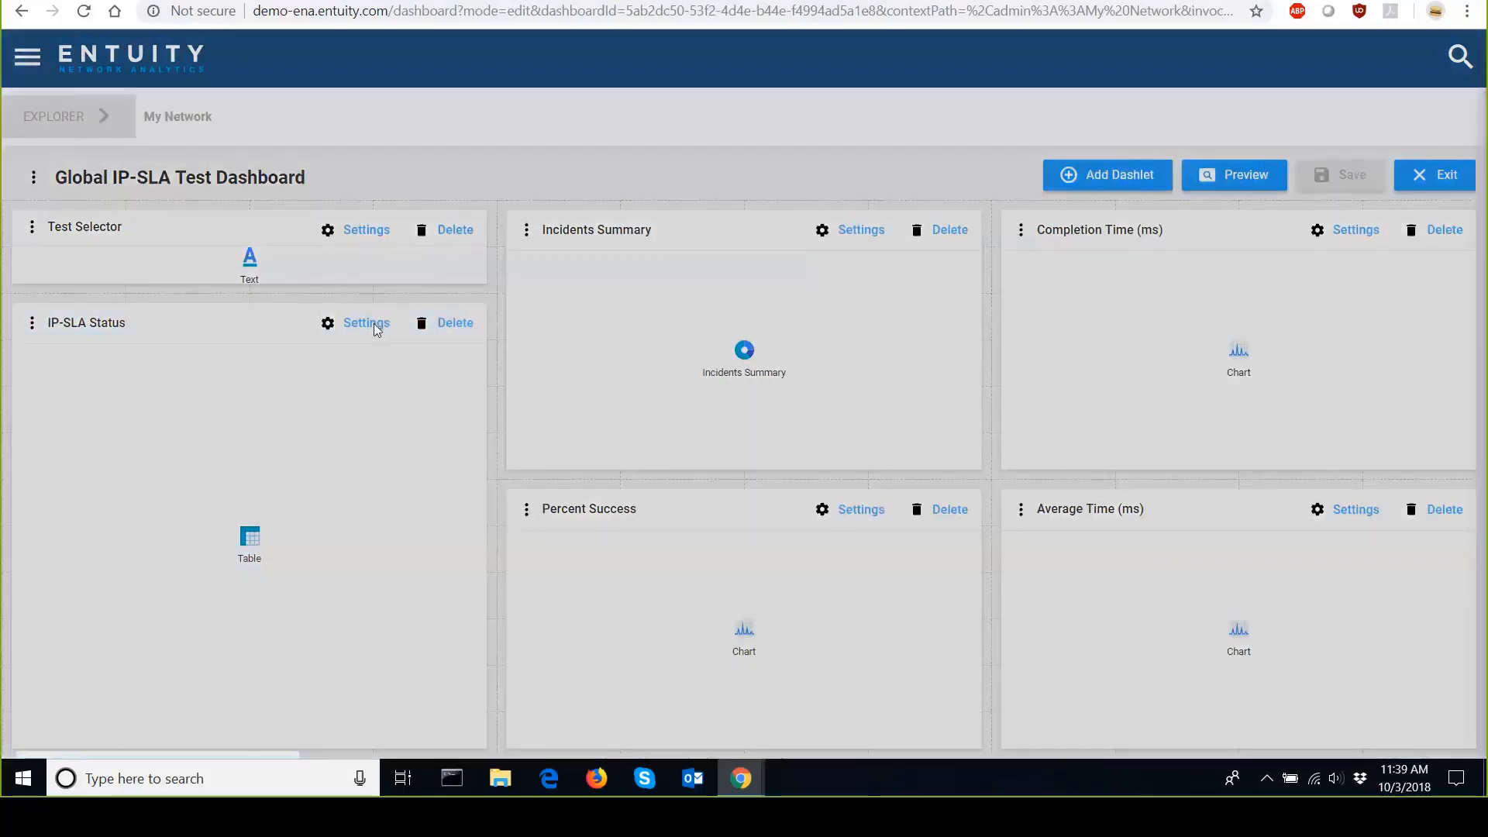
{"action": "scroll", "coordinate": [1189, 475], "scroll_direction": "down", "scroll_amount": 5}
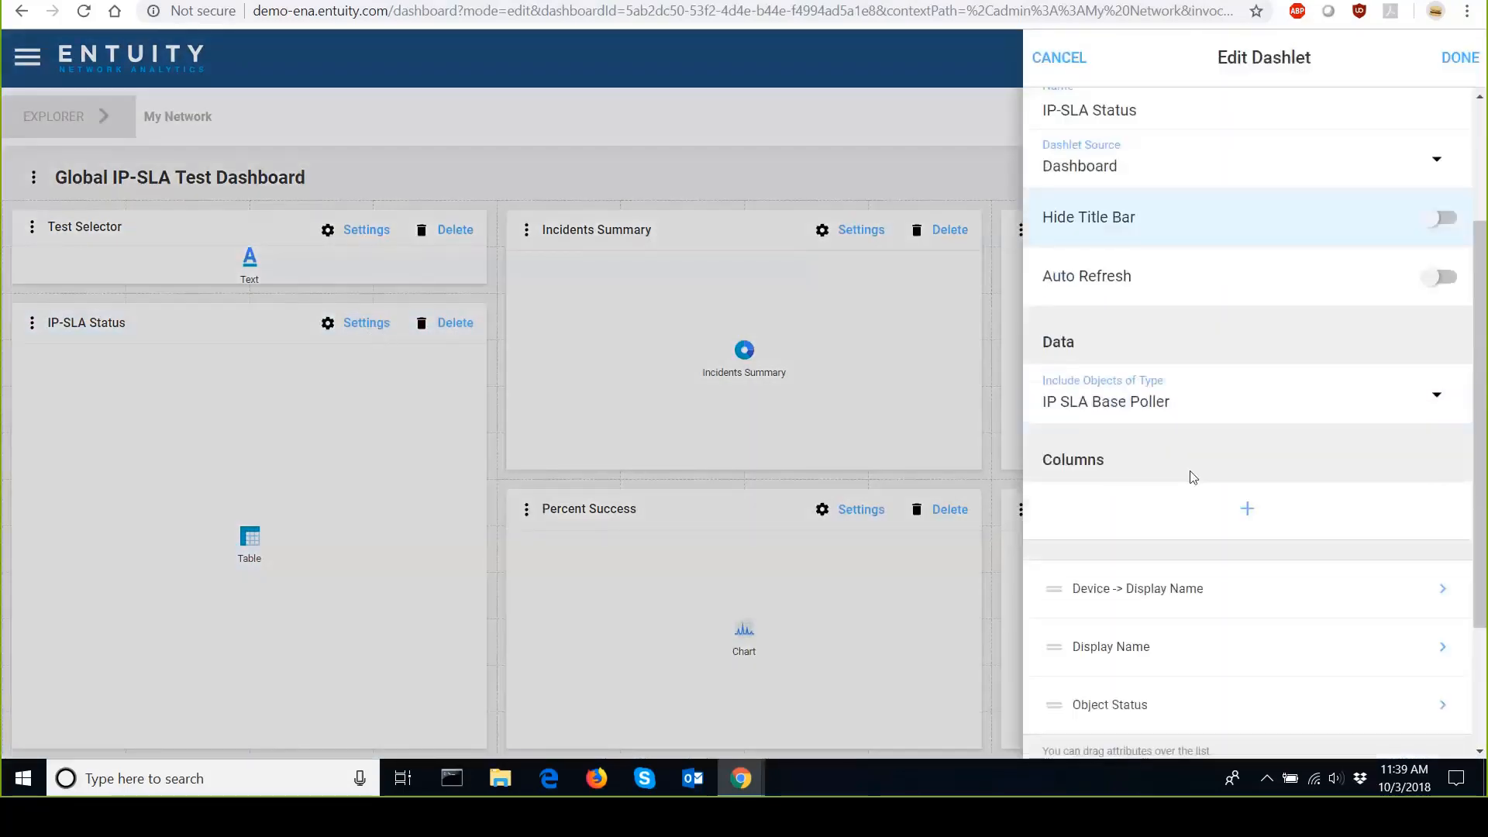
{"action": "left_click", "coordinate": [1247, 322]}
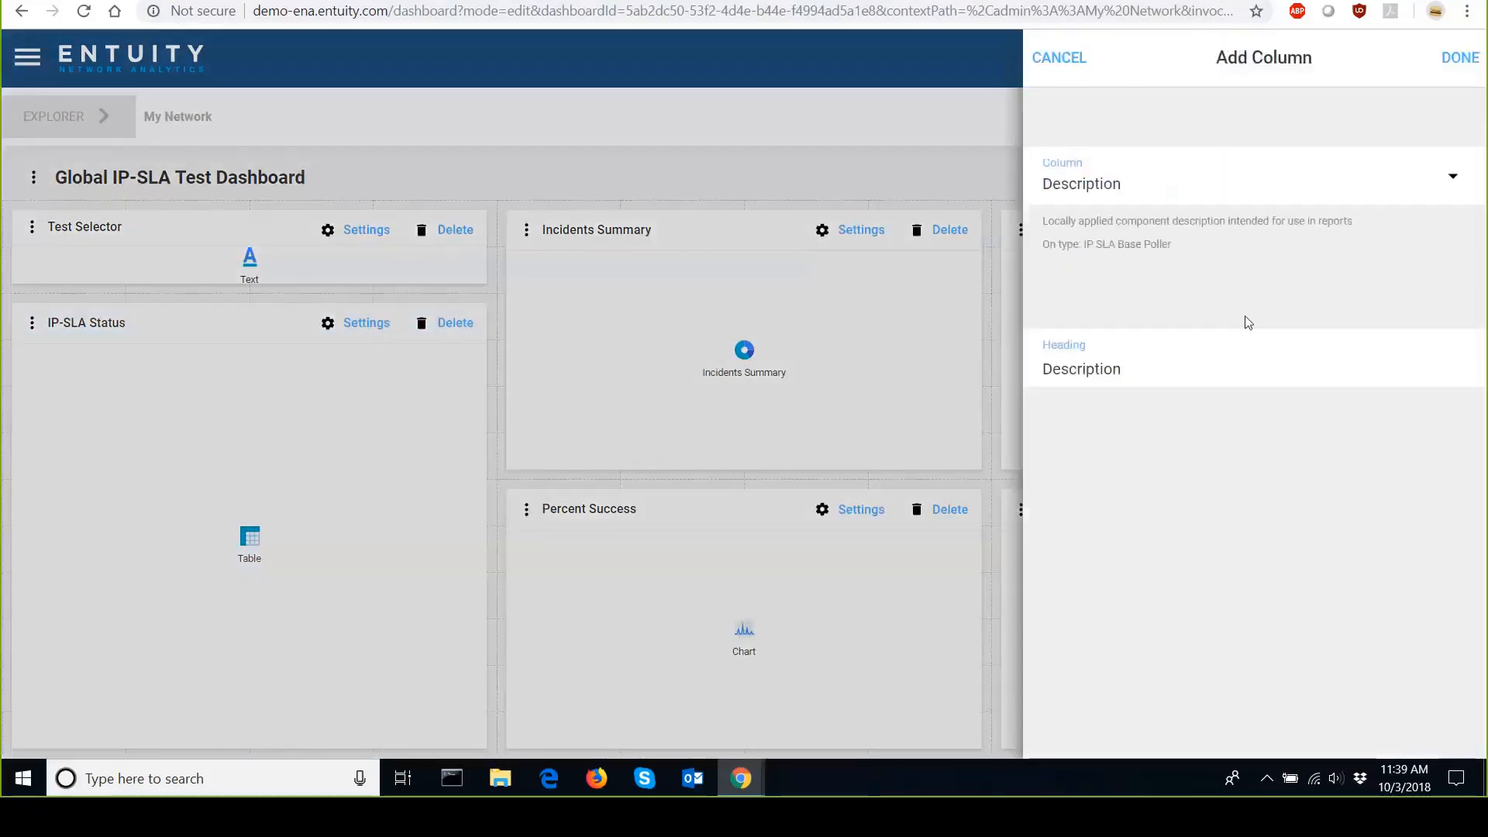
{"action": "left_click", "coordinate": [1435, 176]}
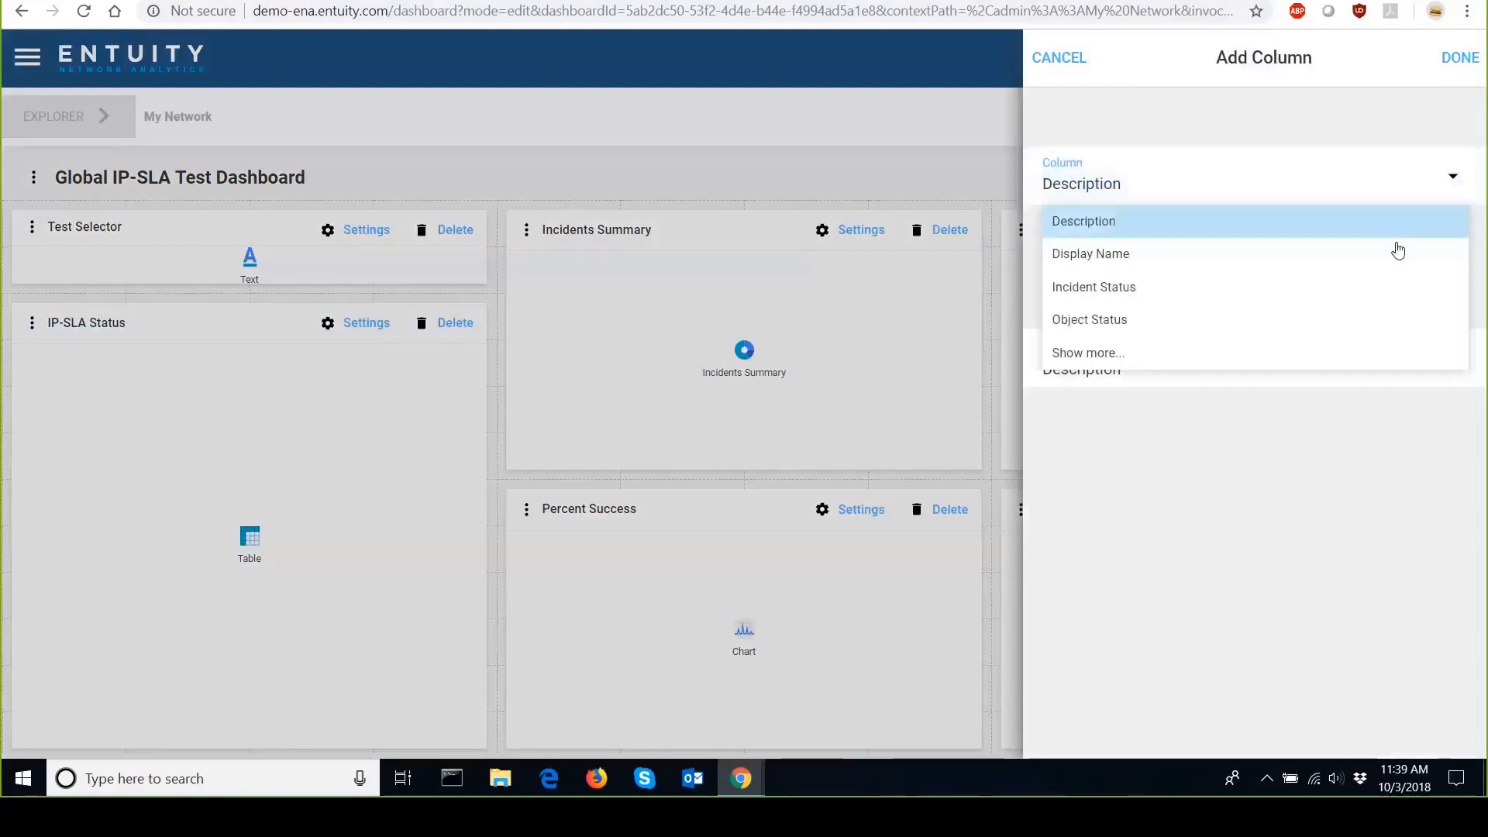
{"action": "left_click", "coordinate": [1338, 352]}
{"action": "scroll", "coordinate": [1327, 372], "scroll_direction": "down", "scroll_amount": 7}
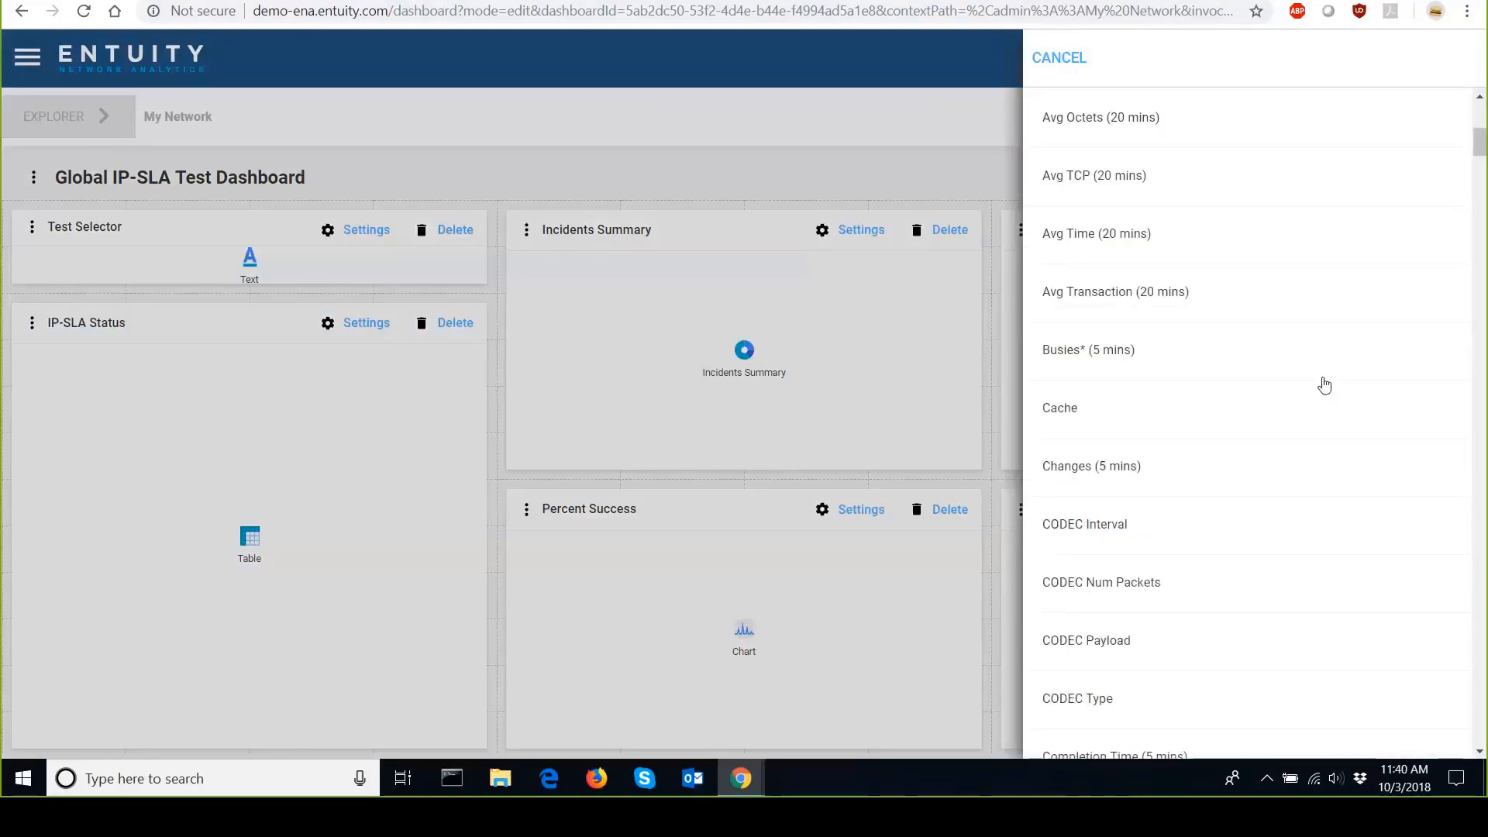
{"action": "scroll", "coordinate": [1324, 385], "scroll_direction": "down", "scroll_amount": 20}
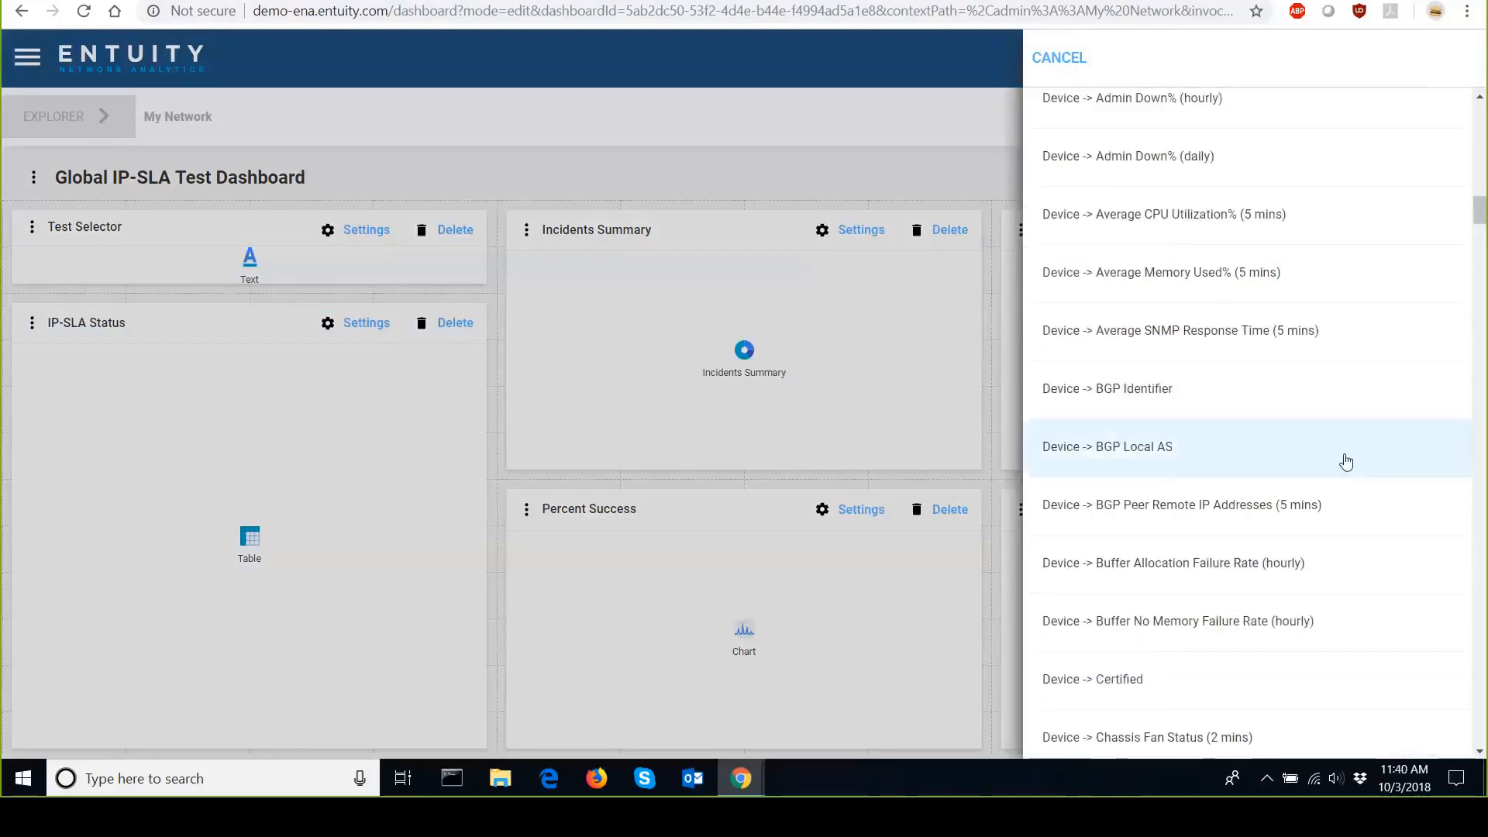
{"action": "scroll", "coordinate": [1346, 461], "scroll_direction": "down", "scroll_amount": 10}
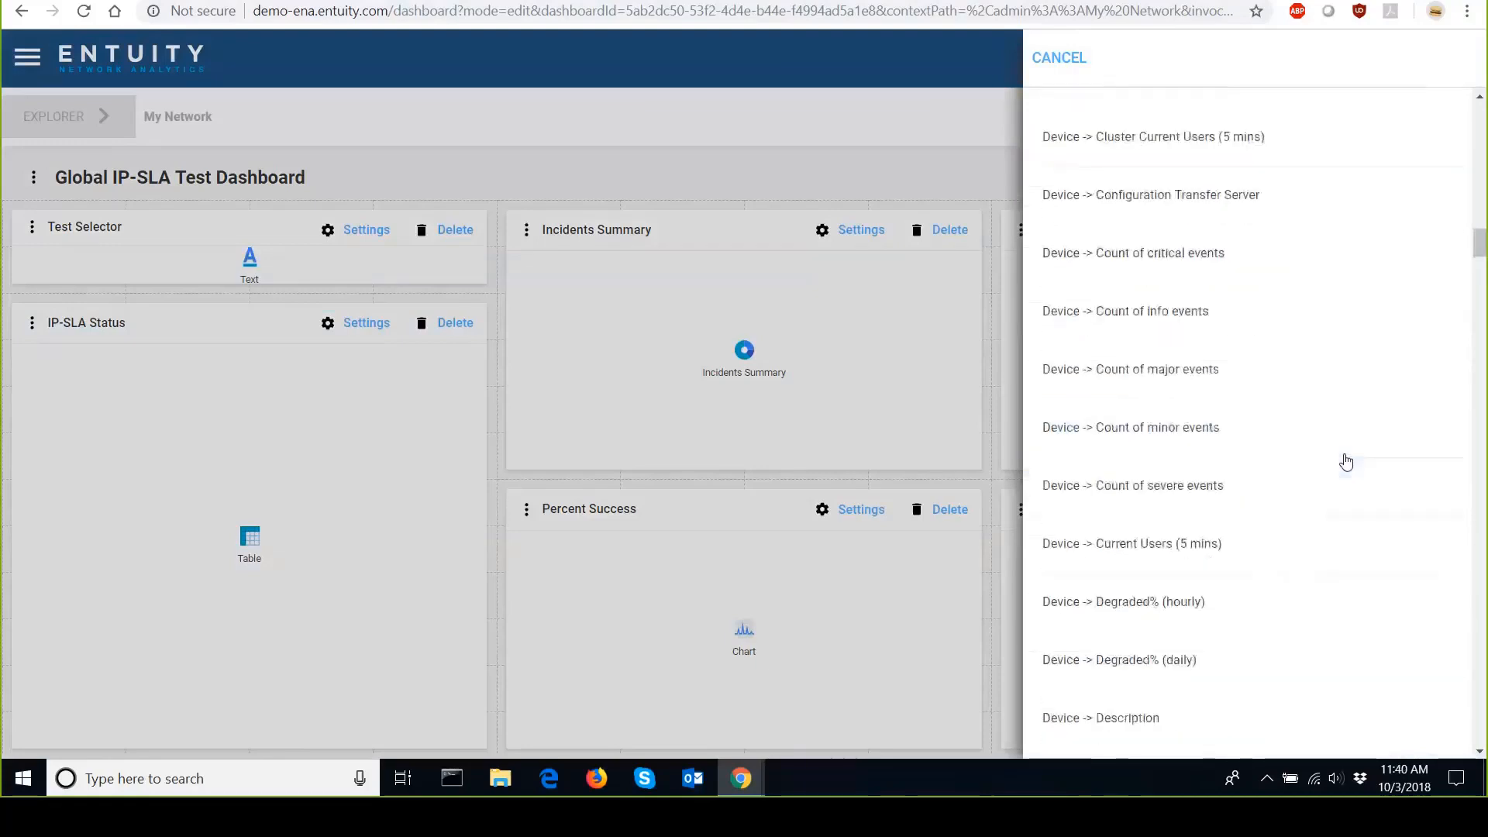
{"action": "scroll", "coordinate": [1346, 462], "scroll_direction": "down", "scroll_amount": 10}
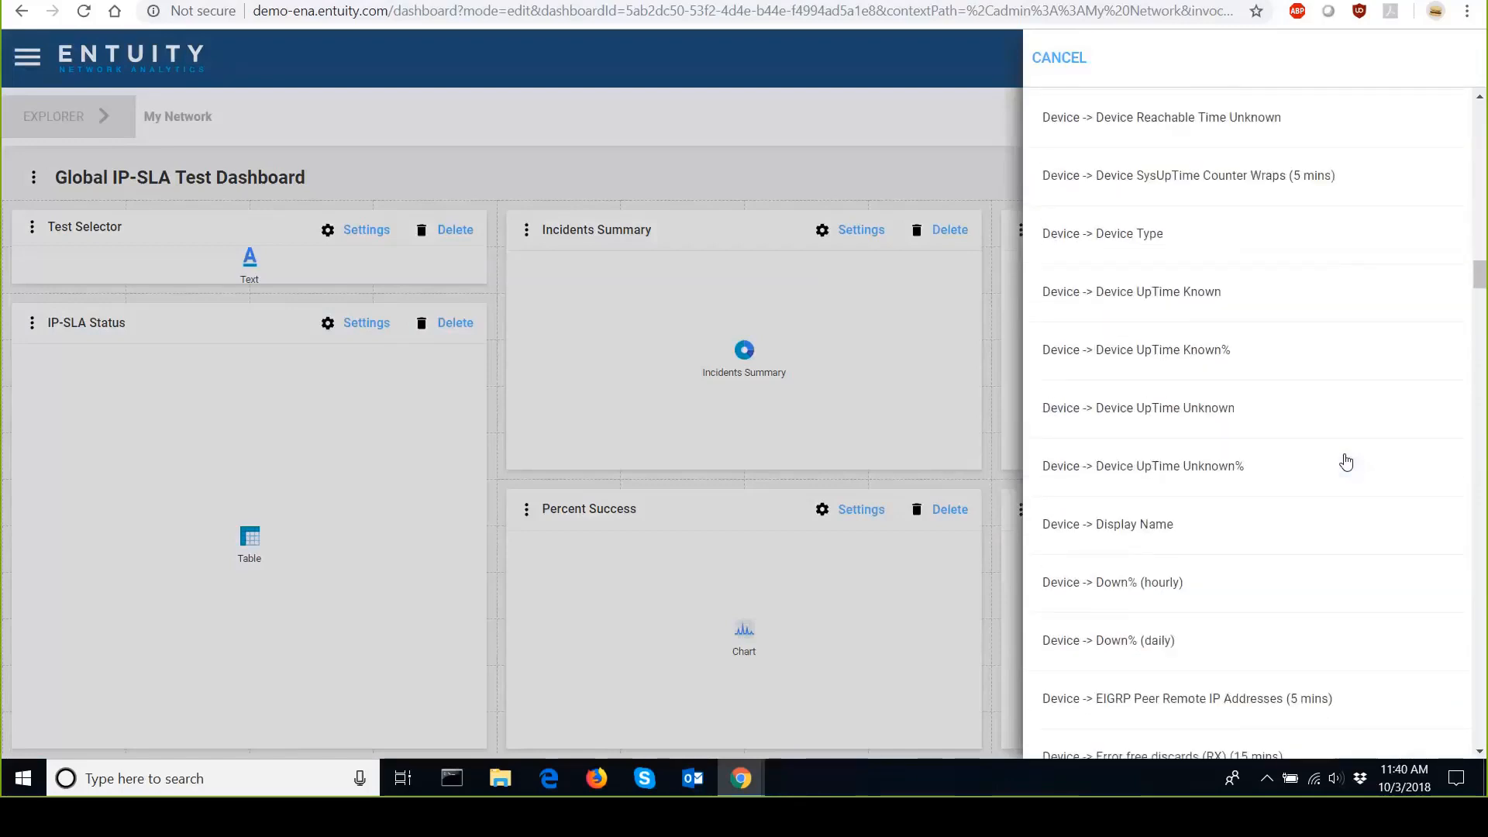
{"action": "scroll", "coordinate": [1346, 462], "scroll_direction": "down", "scroll_amount": 6}
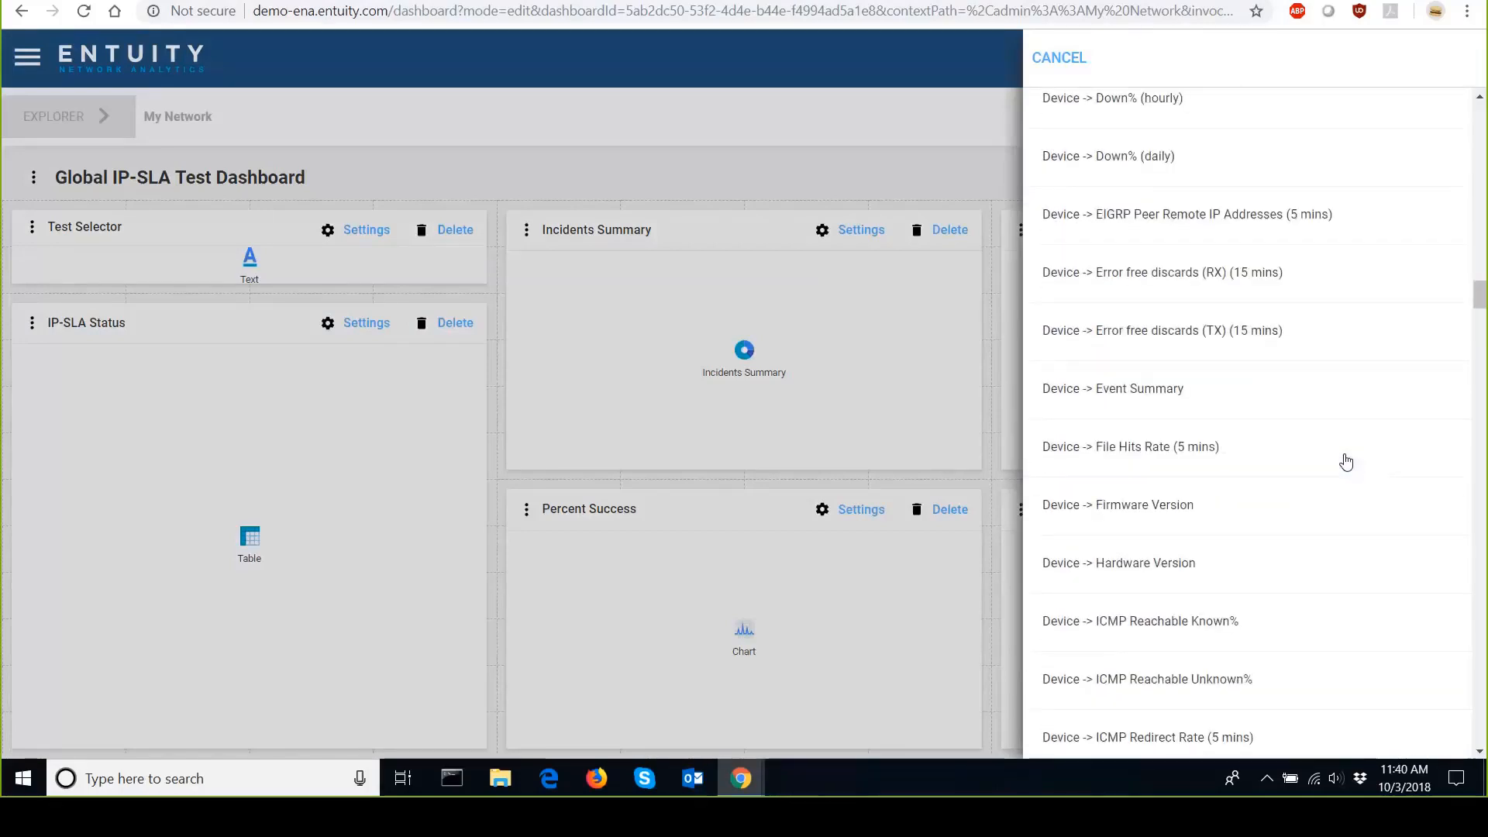
{"action": "scroll", "coordinate": [1346, 461], "scroll_direction": "down", "scroll_amount": 5}
{"action": "scroll", "coordinate": [1346, 461], "scroll_direction": "down", "scroll_amount": 5}
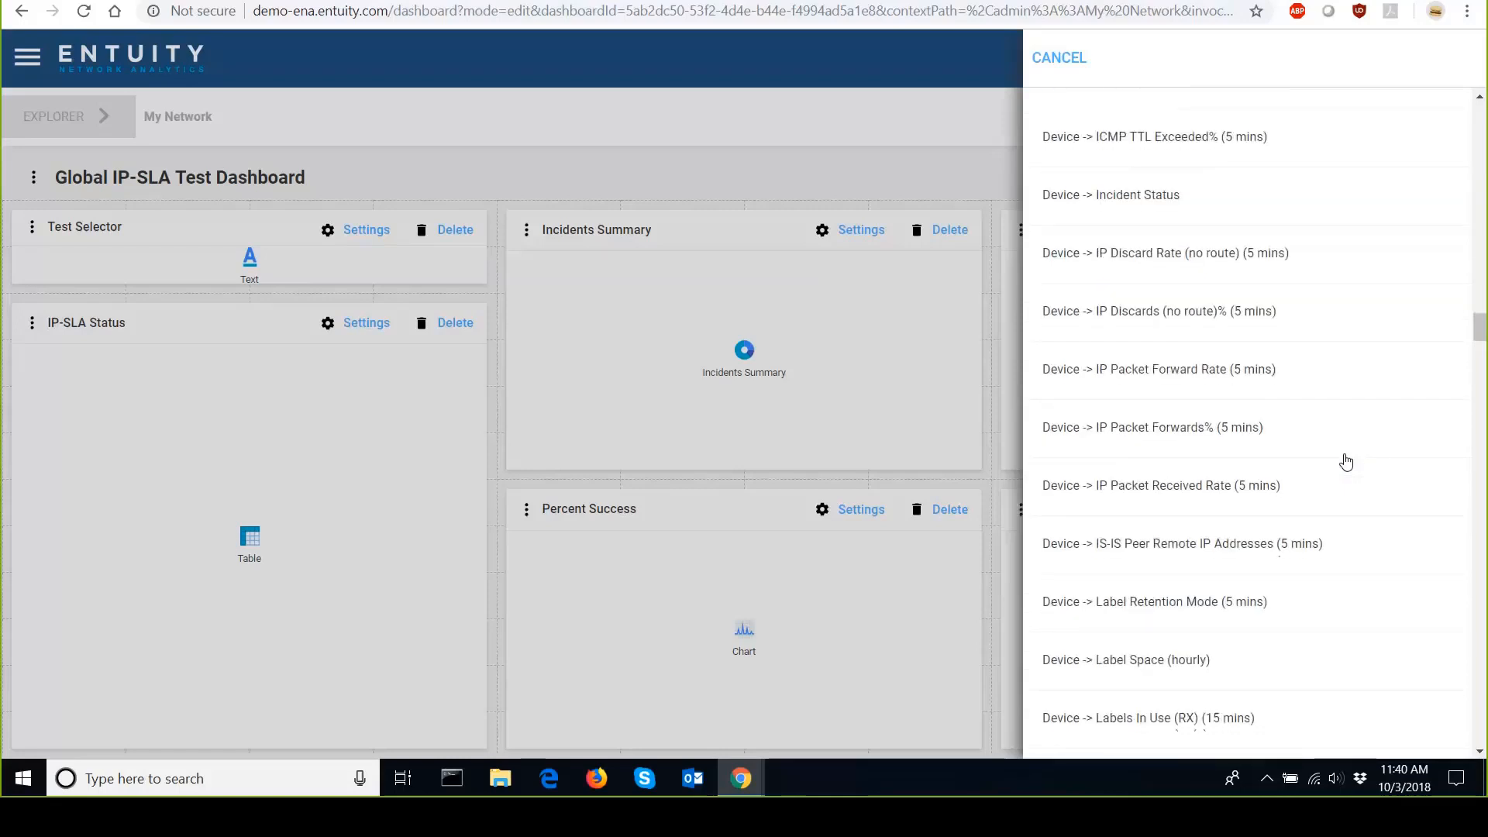
{"action": "scroll", "coordinate": [1346, 462], "scroll_direction": "down", "scroll_amount": 8}
{"action": "scroll", "coordinate": [1346, 461], "scroll_direction": "down", "scroll_amount": 11}
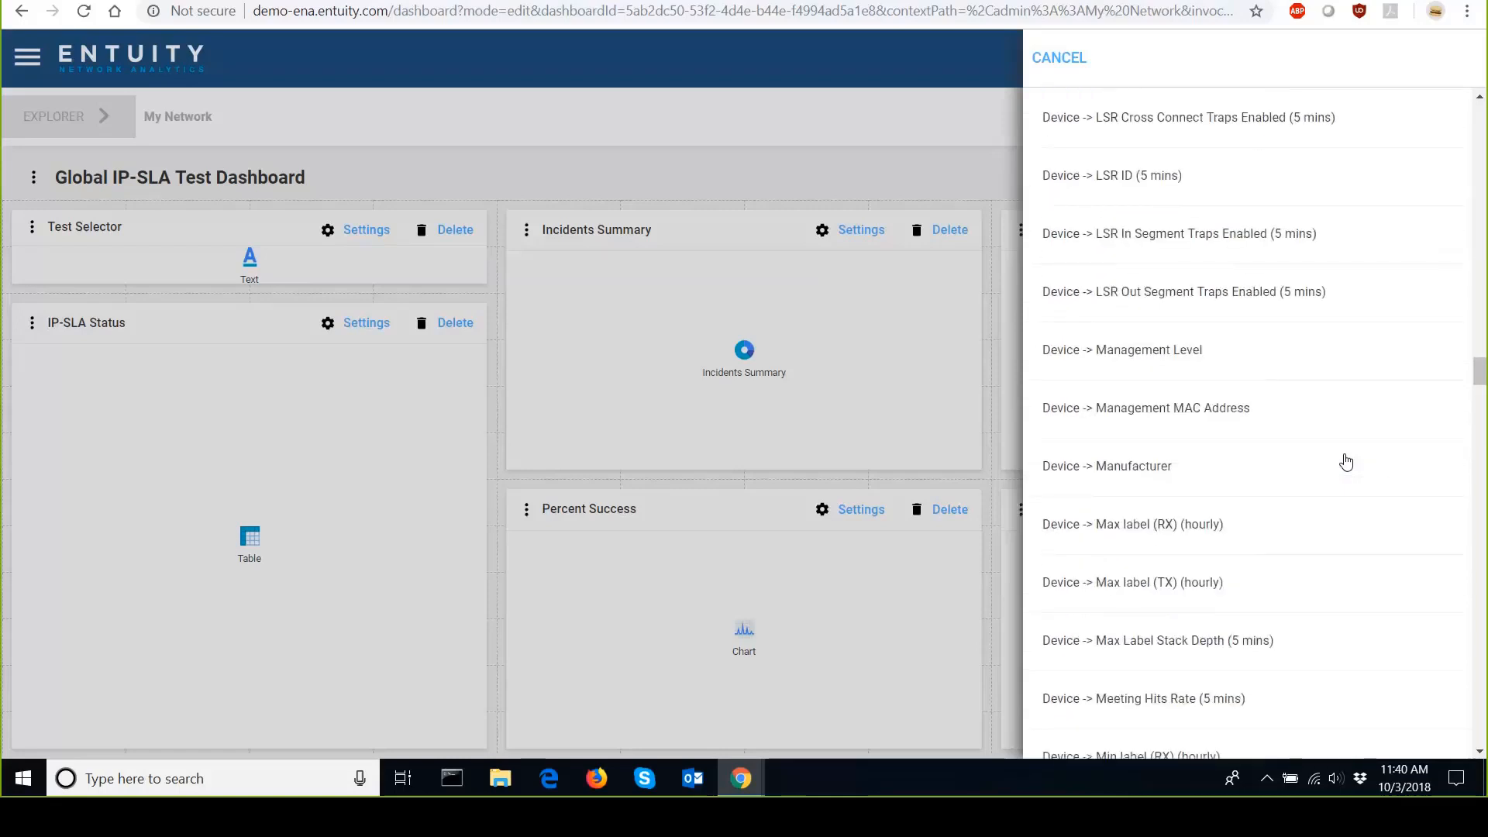
{"action": "left_click", "coordinate": [1149, 459]}
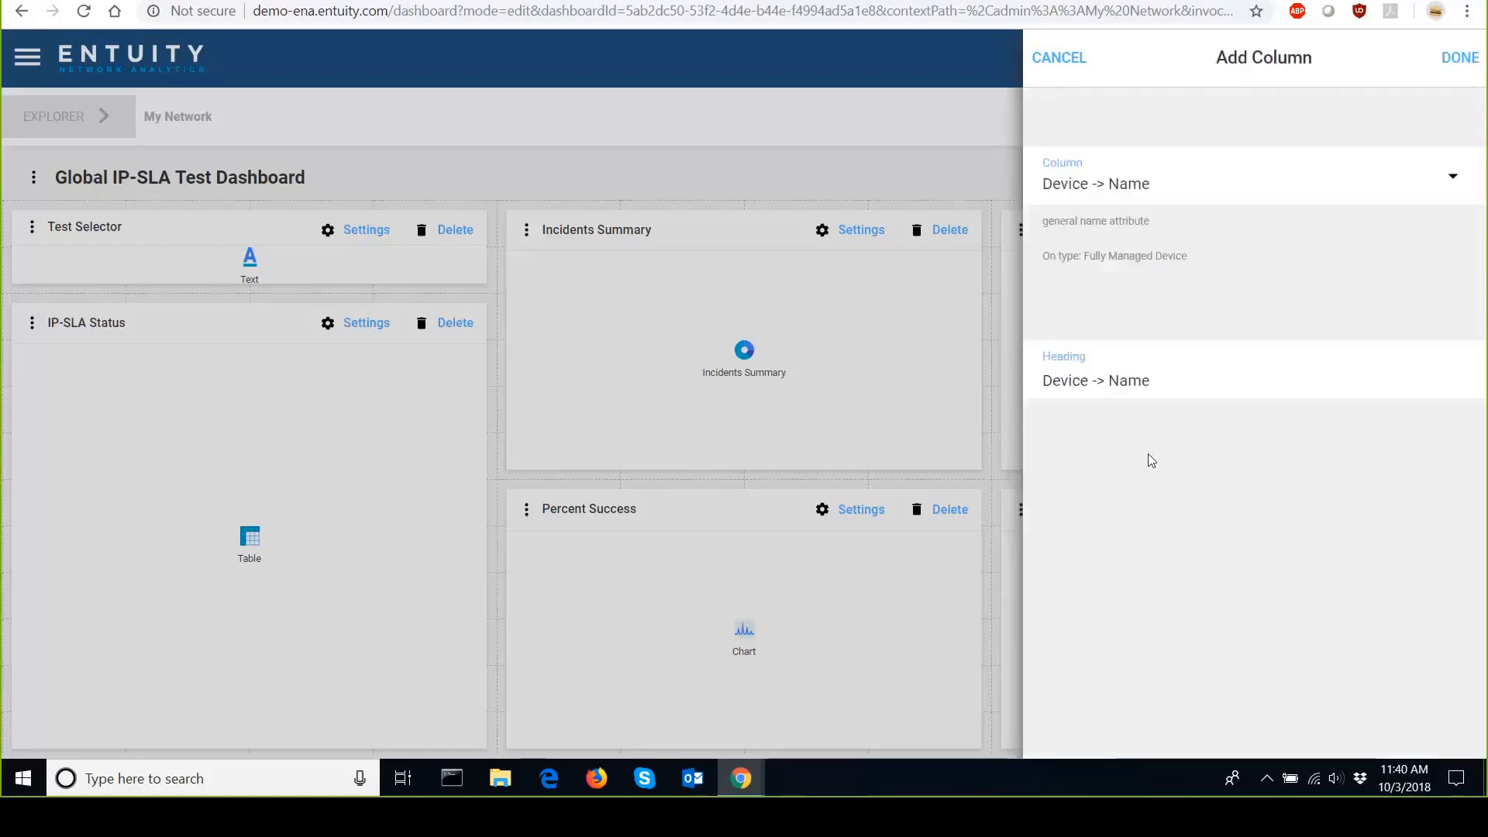
{"action": "left_click", "coordinate": [1465, 62]}
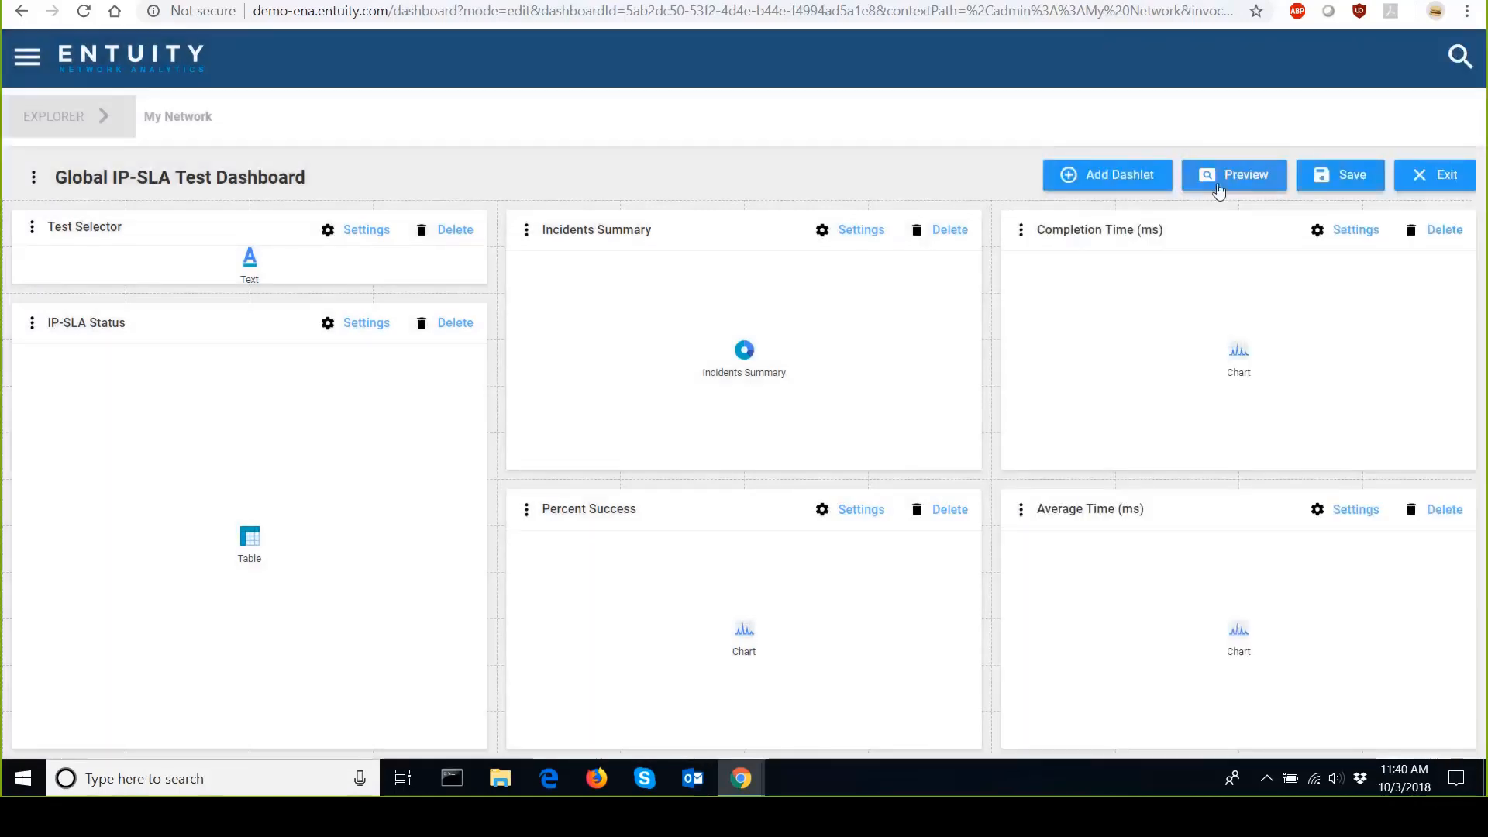
Preview the table with the new column and exit the dashboard, discarding the changes.
{"action": "left_click", "coordinate": [1215, 185]}
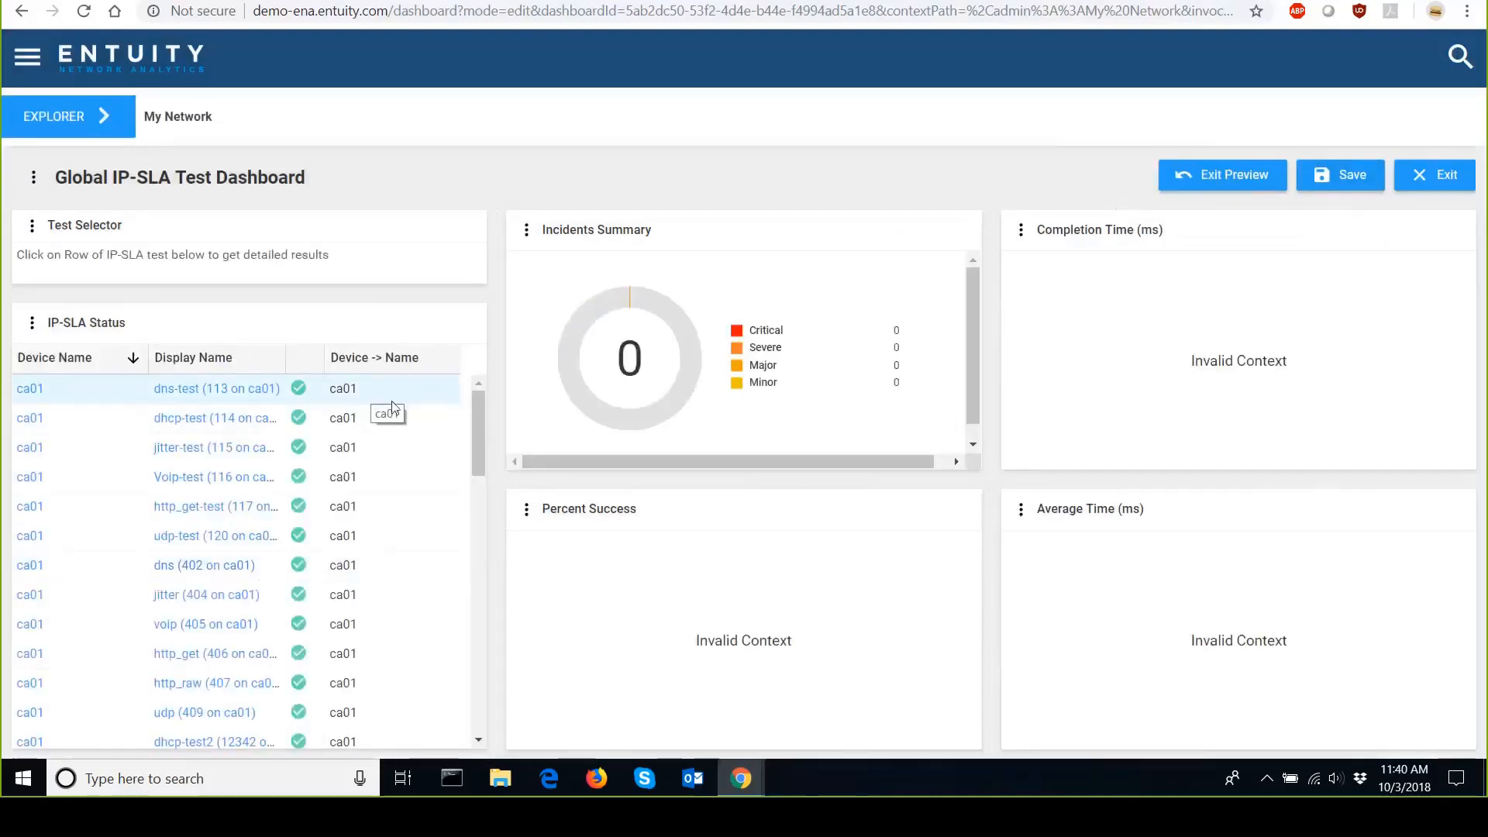
{"action": "left_click", "coordinate": [1422, 183]}
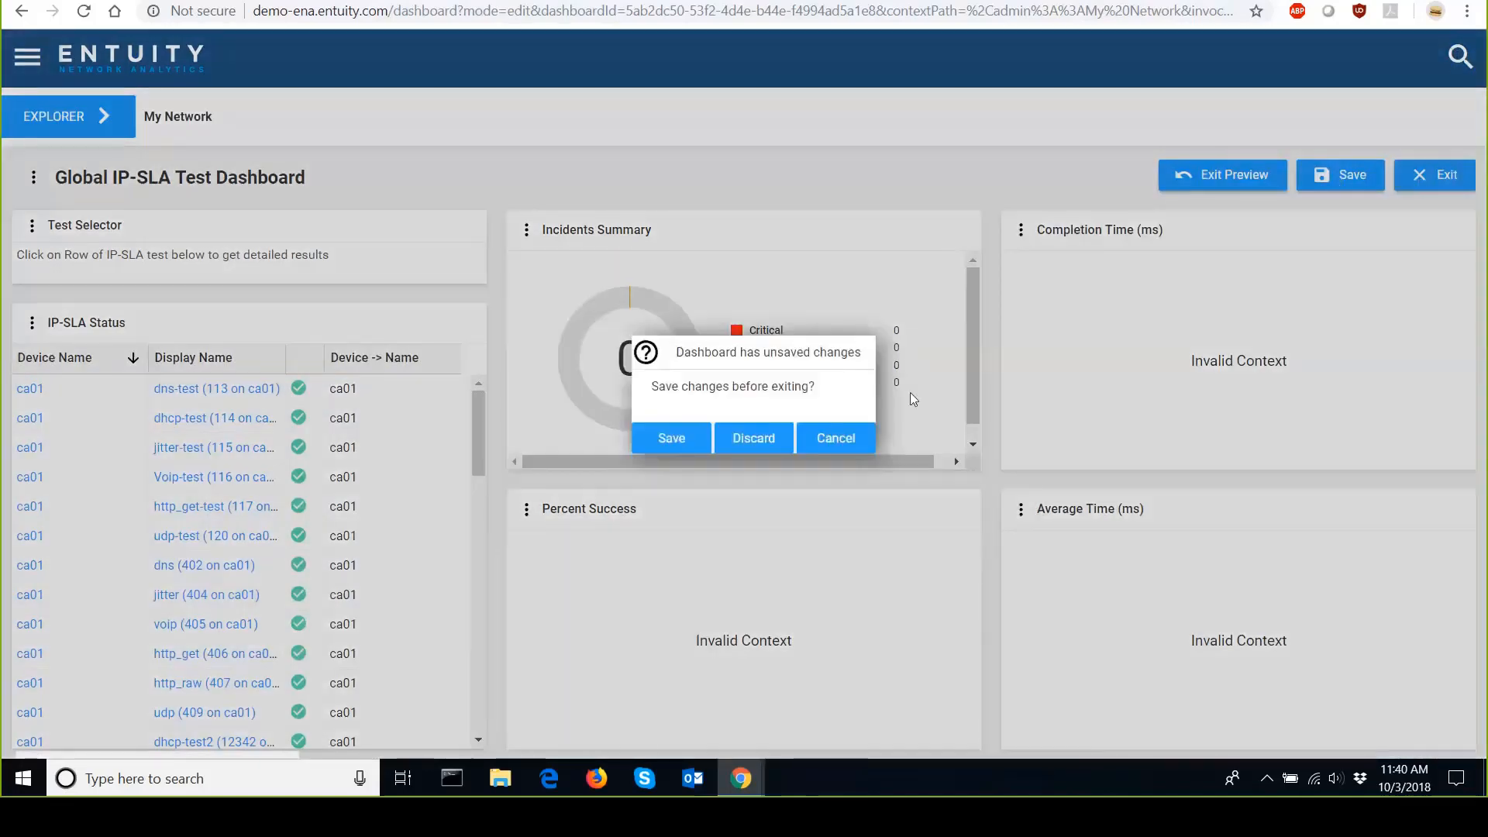
{"action": "left_click", "coordinate": [764, 443]}
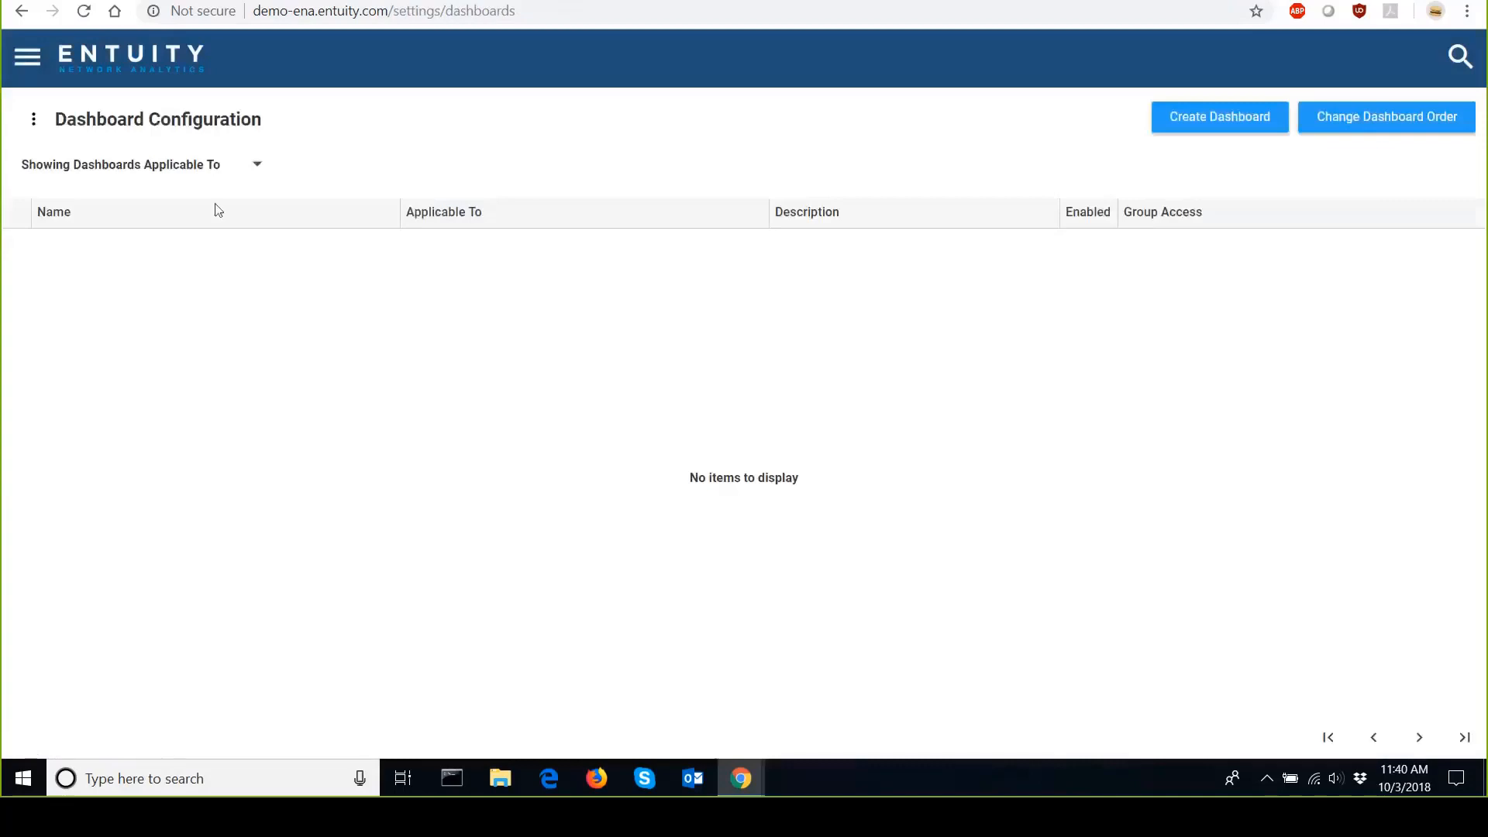
Filter the dashboard list to Devices.
{"action": "left_click", "coordinate": [273, 164]}
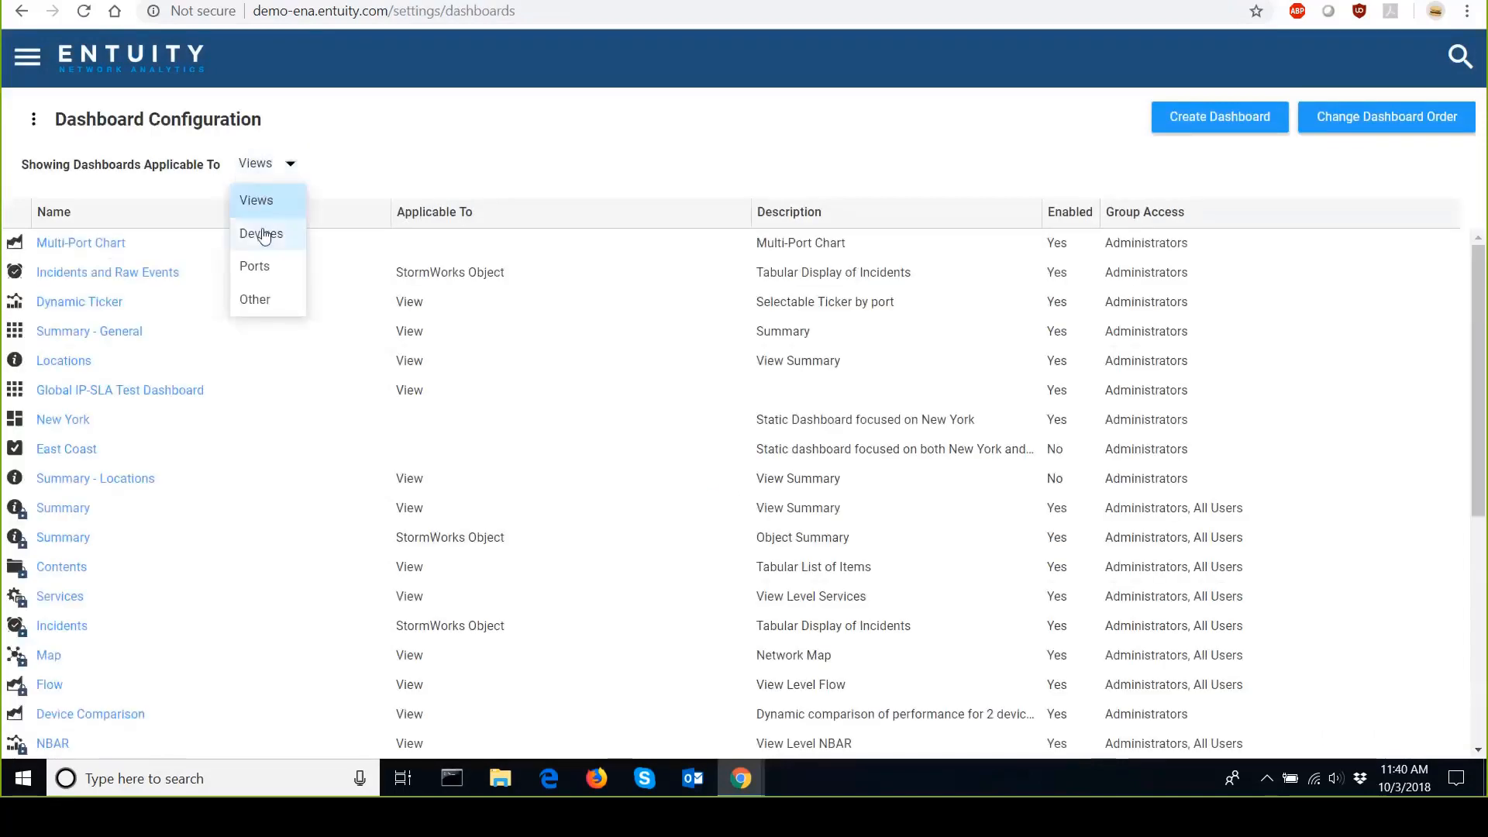
{"action": "left_click", "coordinate": [264, 234]}
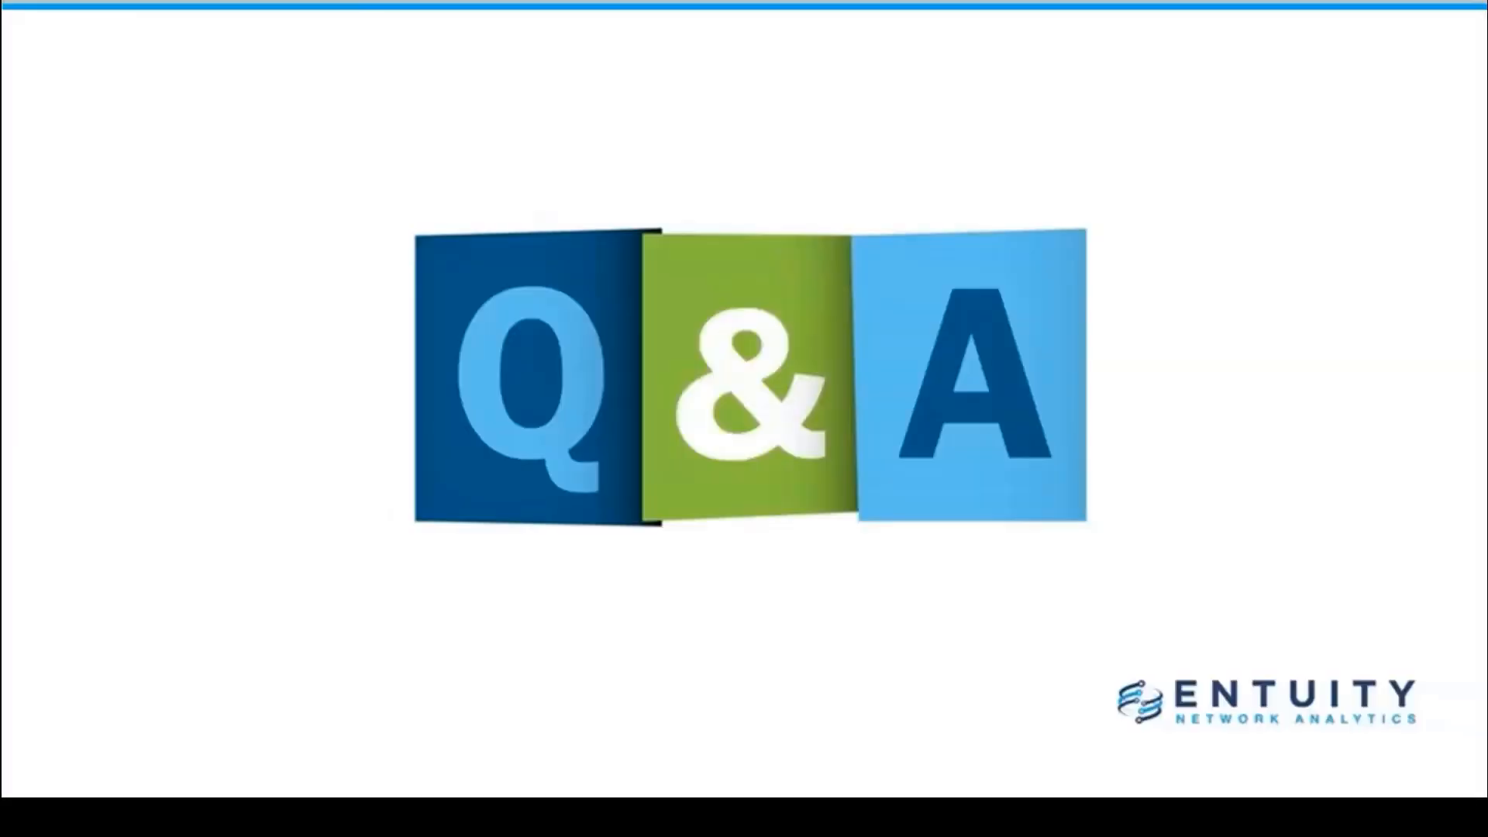
{"action": "key", "text": "Right"}
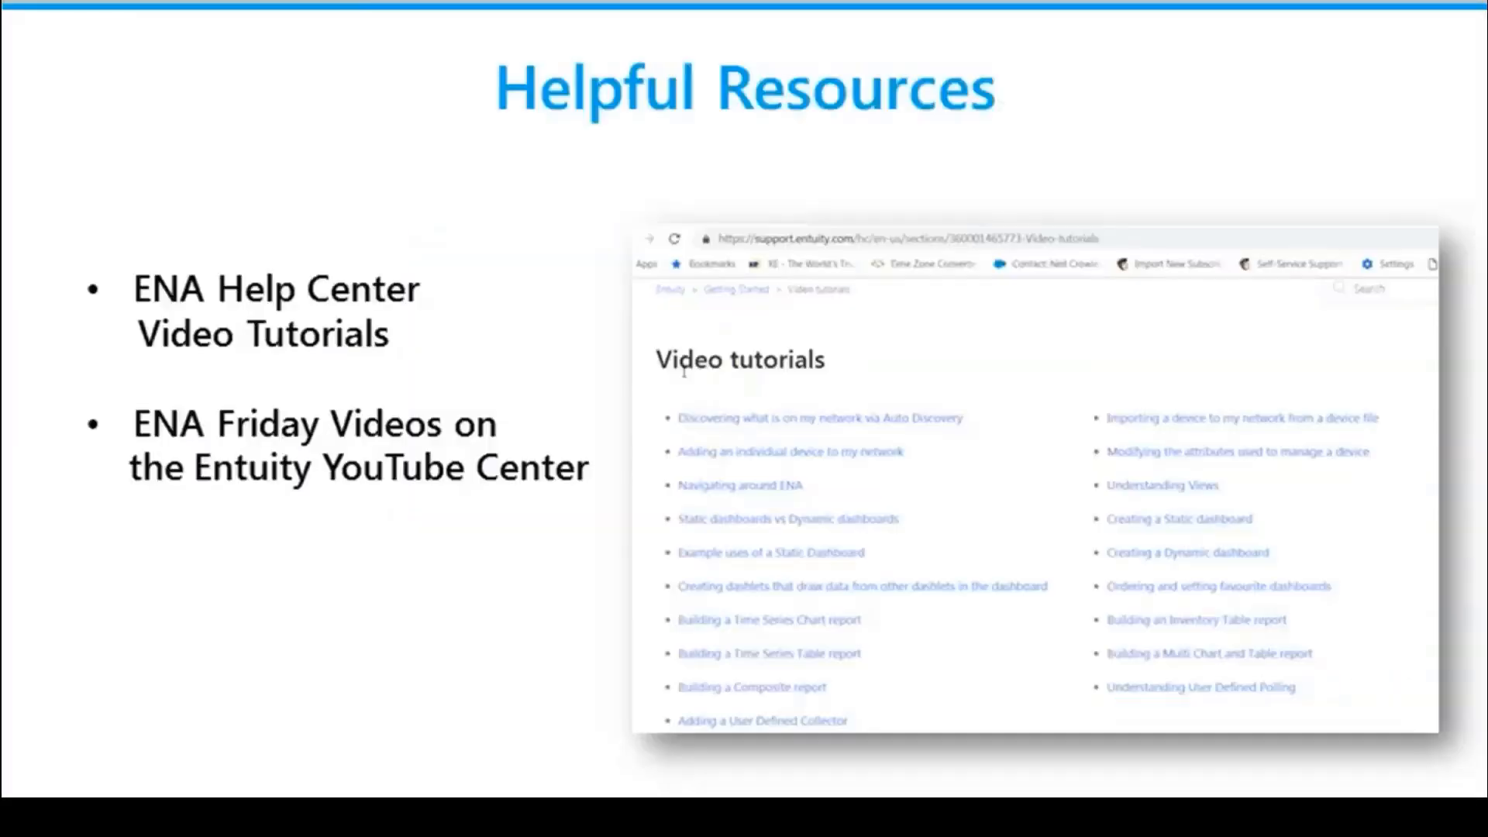